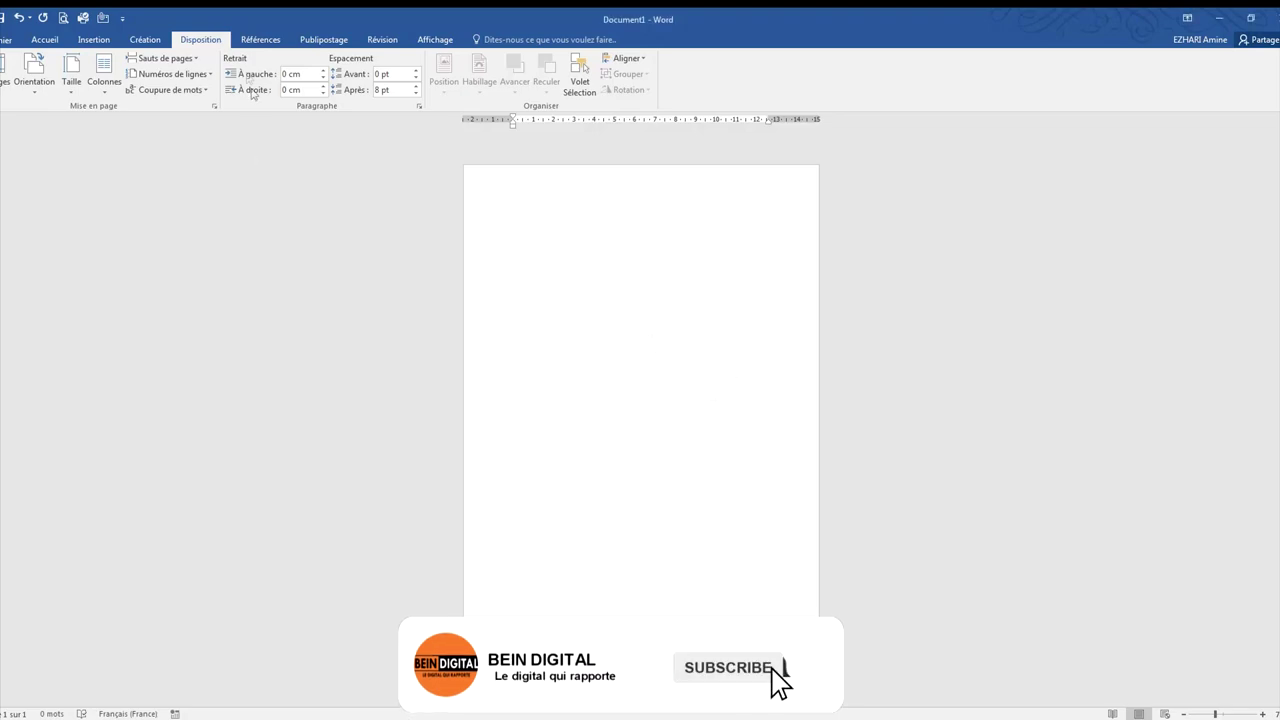
Show the list of available paper sizes for the new blank document.
{"action": "left_click", "coordinate": [73, 85]}
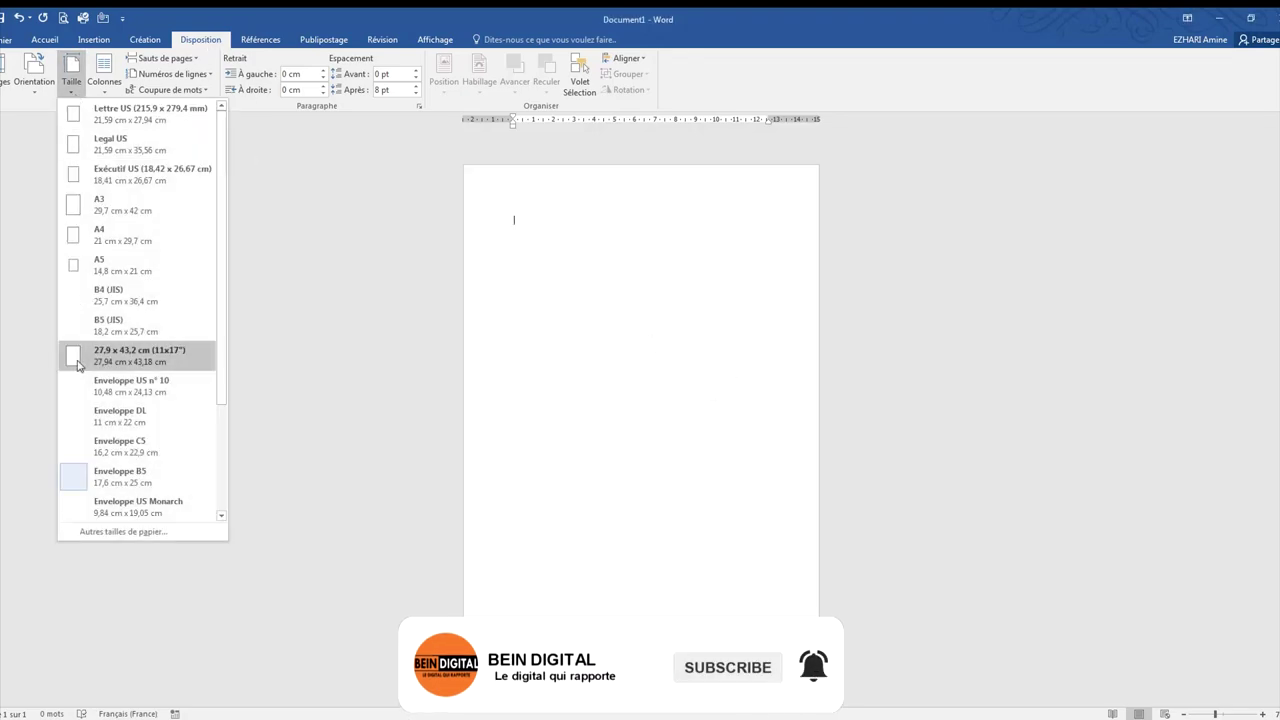
Set the paper size to US Letter (21,59 × 27,94 cm).
{"action": "left_click", "coordinate": [110, 531]}
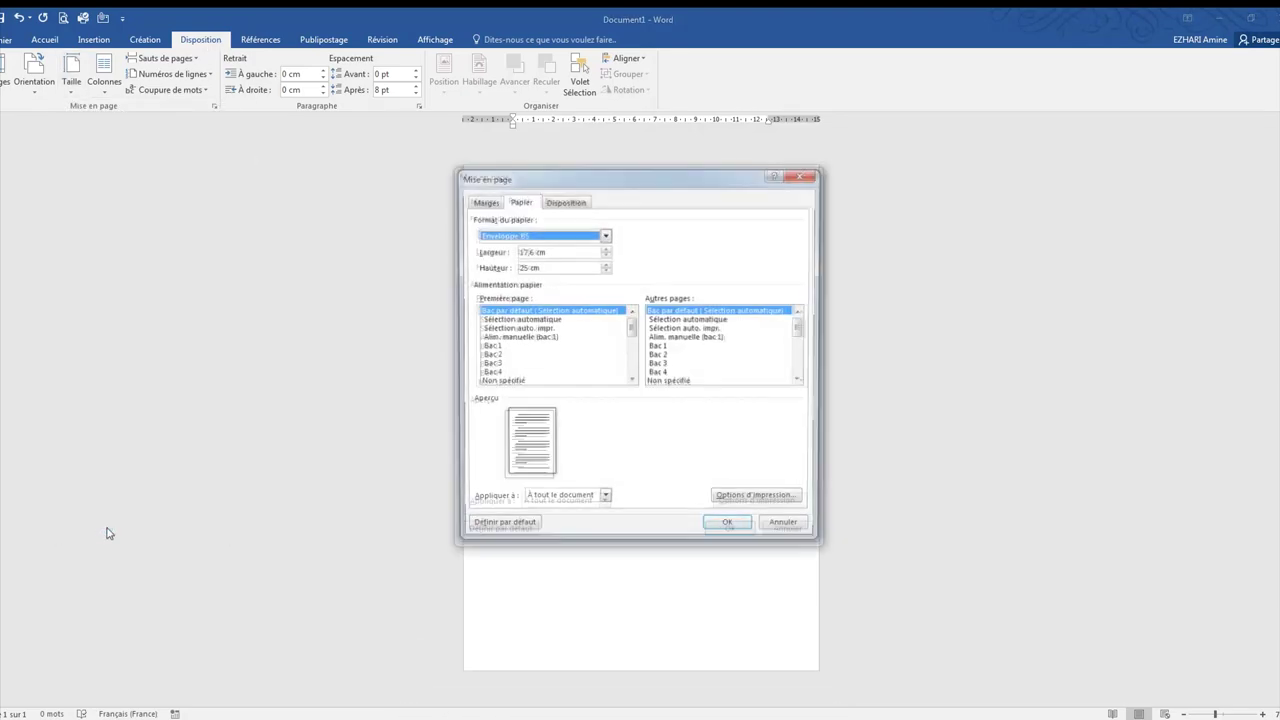
{"action": "left_click", "coordinate": [606, 237]}
{"action": "scroll", "coordinate": [550, 255], "scroll_direction": "up", "scroll_amount": 5}
{"action": "left_click", "coordinate": [548, 253]}
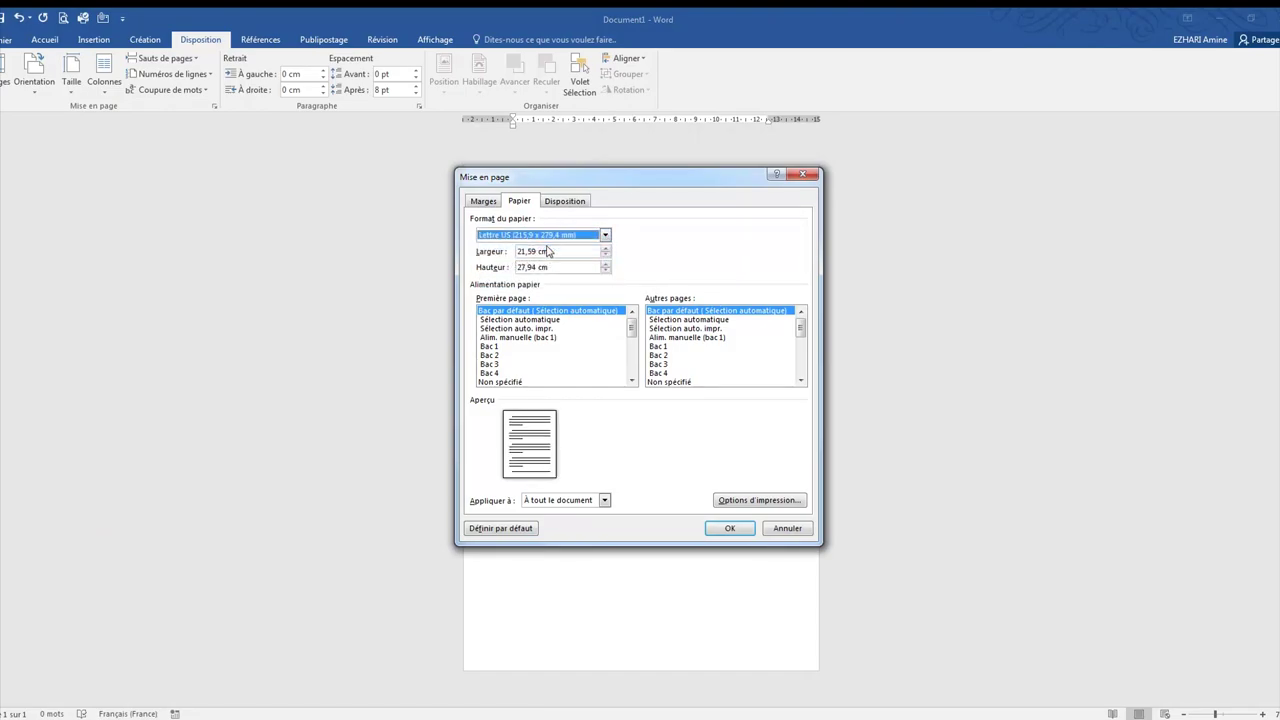
{"action": "left_click", "coordinate": [730, 528]}
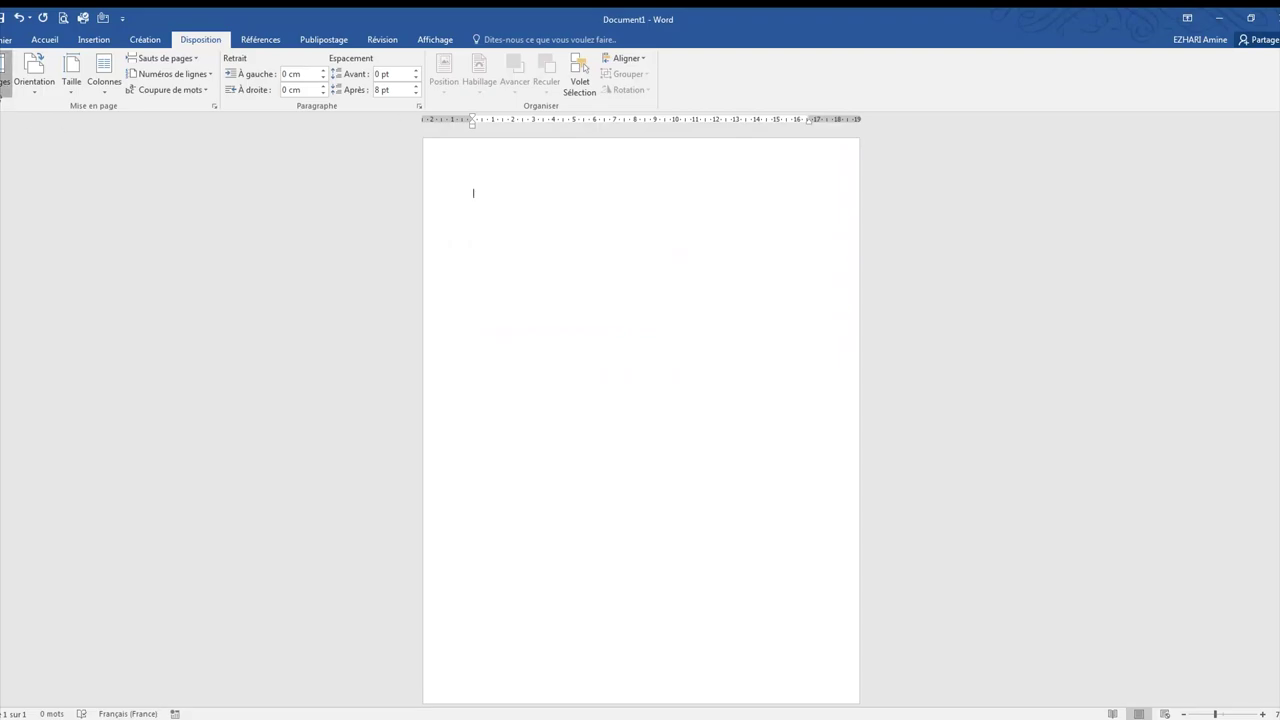
Set all four page margins to 0, keeping them despite the printable-area warning.
{"action": "left_click", "coordinate": [5, 72]}
{"action": "left_click", "coordinate": [45, 380]}
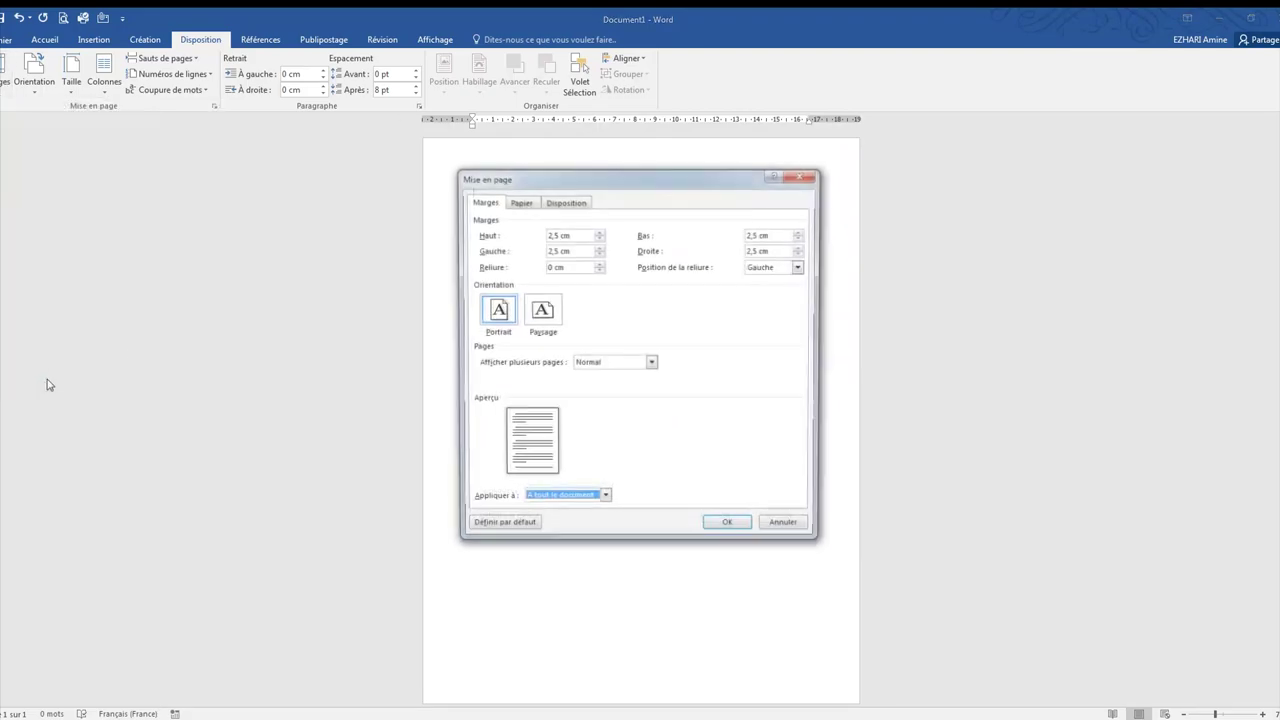
{"action": "type", "text": "0"}
{"action": "key", "text": "Tab"}
{"action": "type", "text": "0"}
{"action": "left_click_drag", "start_coordinate": [773, 250], "coordinate": [700, 253]}
{"action": "type", "text": "0"}
{"action": "left_click_drag", "start_coordinate": [586, 256], "coordinate": [506, 258]}
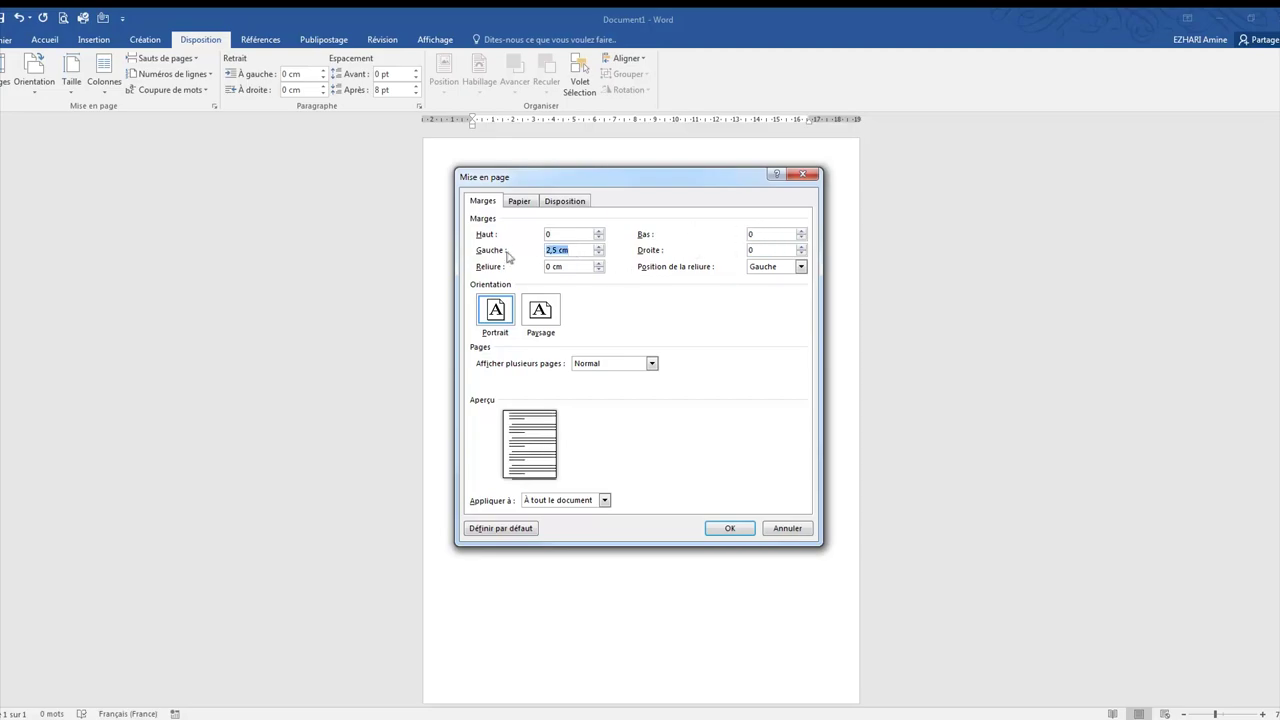
{"action": "type", "text": "0"}
{"action": "left_click", "coordinate": [737, 527]}
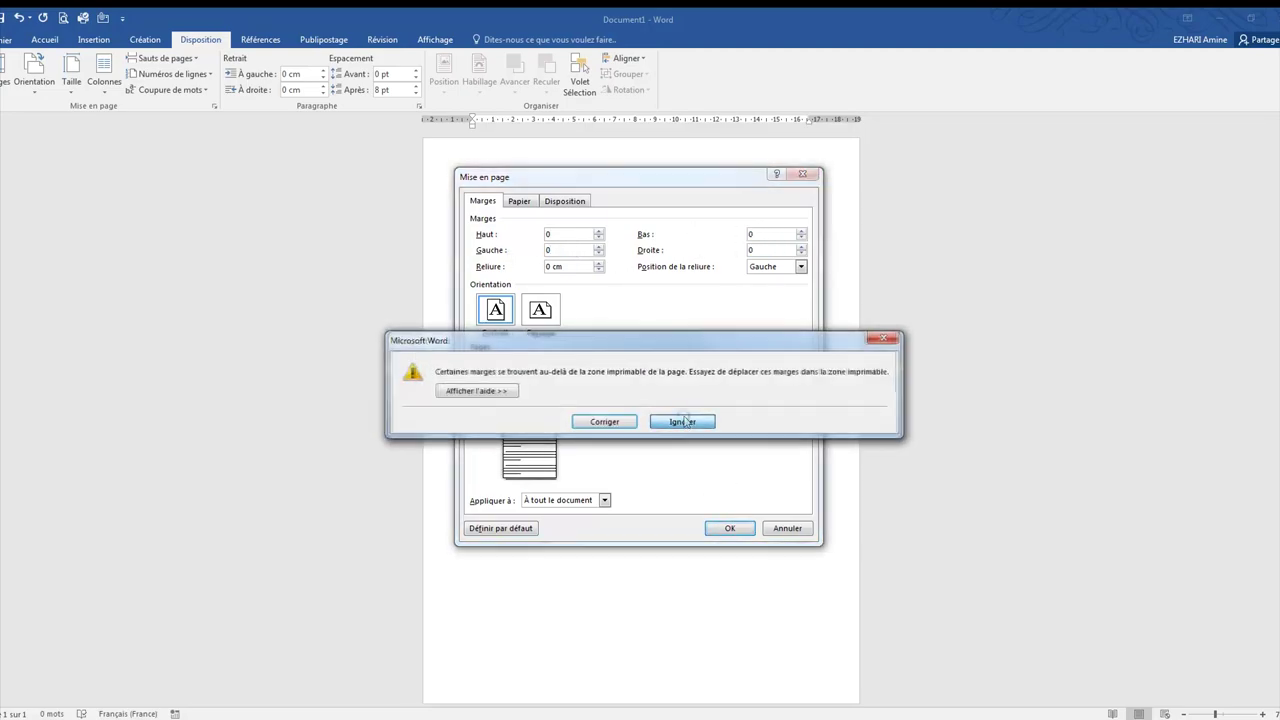
{"action": "left_click", "coordinate": [686, 424]}
{"action": "left_click", "coordinate": [93, 39]}
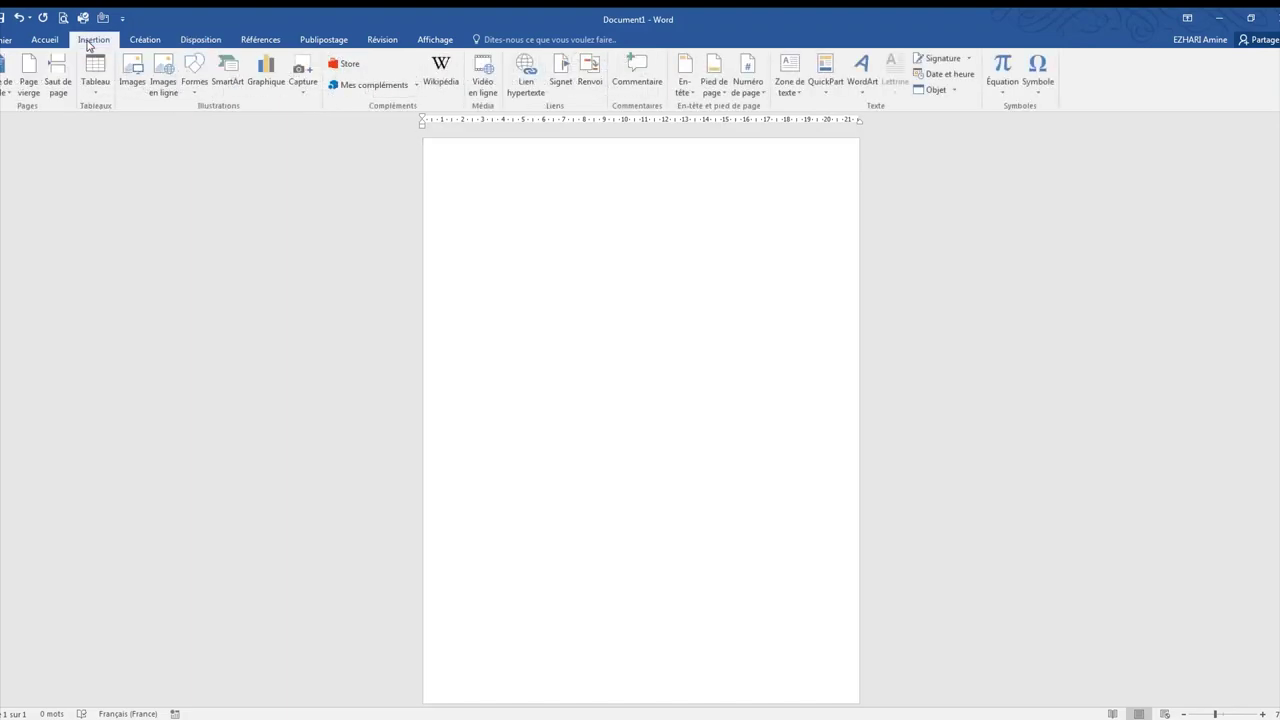
Insert the lake-1681389 photo and stretch it down to the page bottom.
{"action": "left_click", "coordinate": [134, 74]}
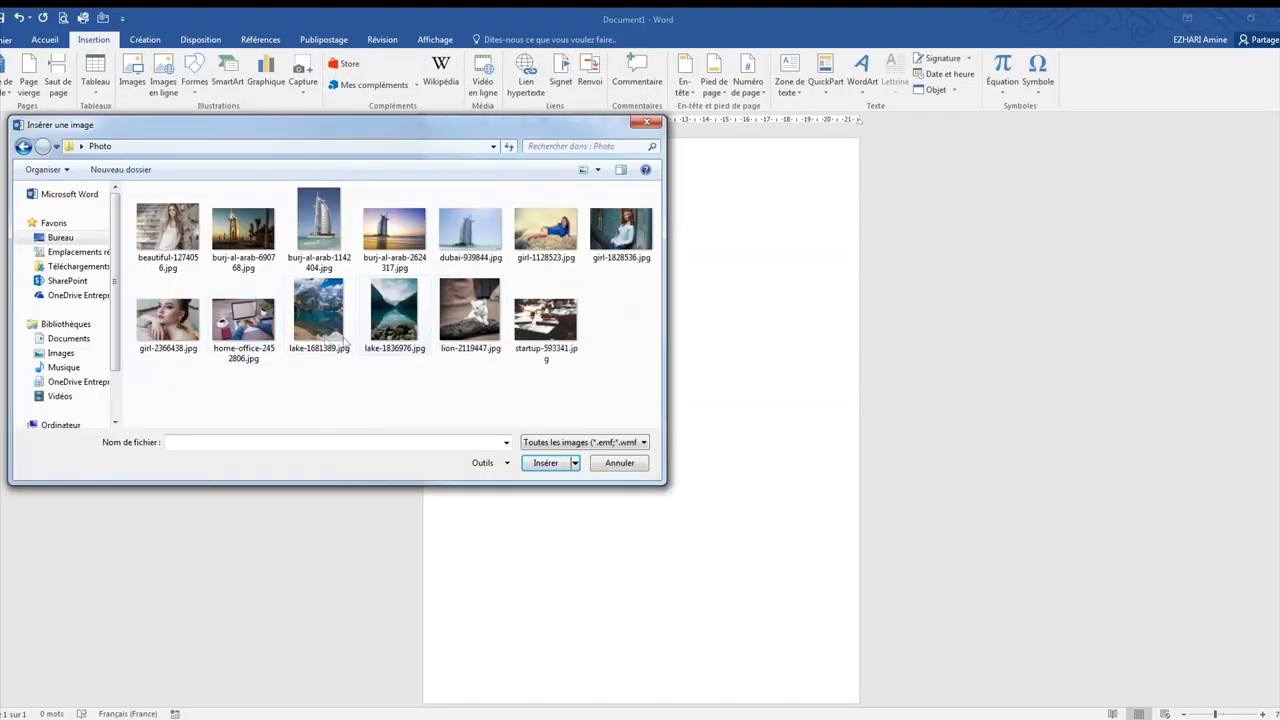
{"action": "double_click", "coordinate": [320, 315]}
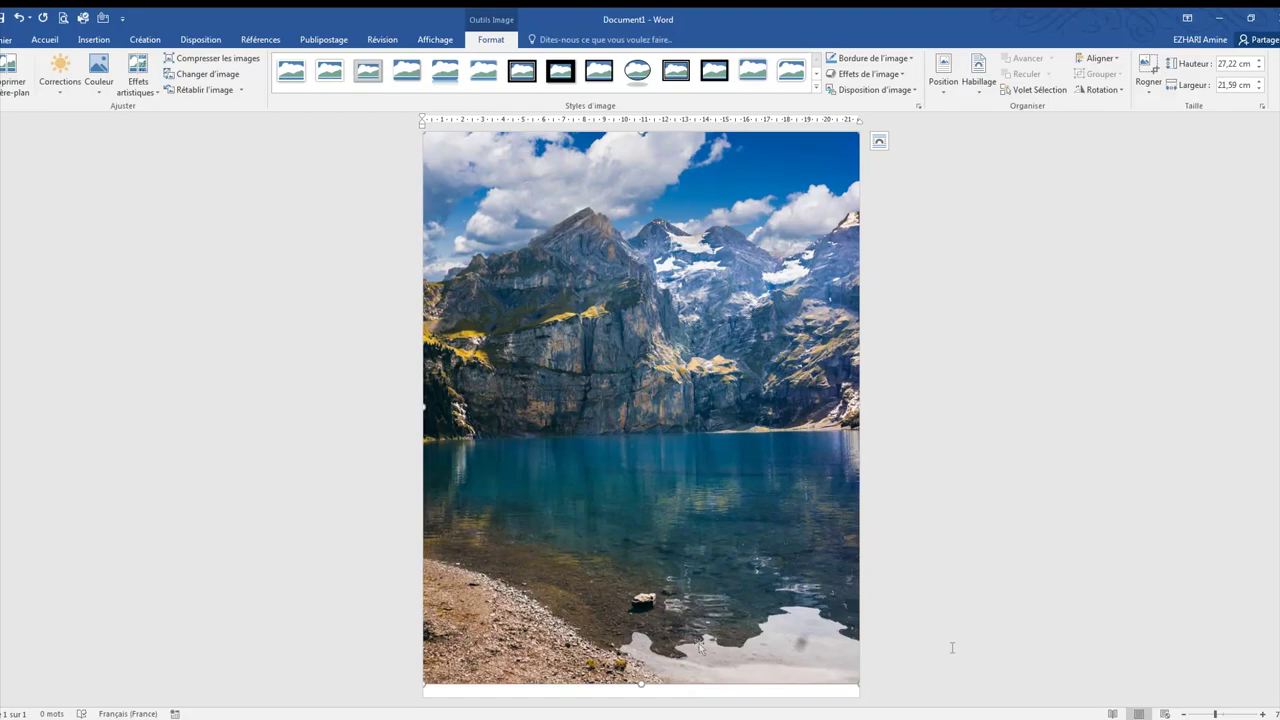
{"action": "scroll", "coordinate": [643, 600], "scroll_direction": "down", "scroll_amount": 2, "text": "ctrl"}
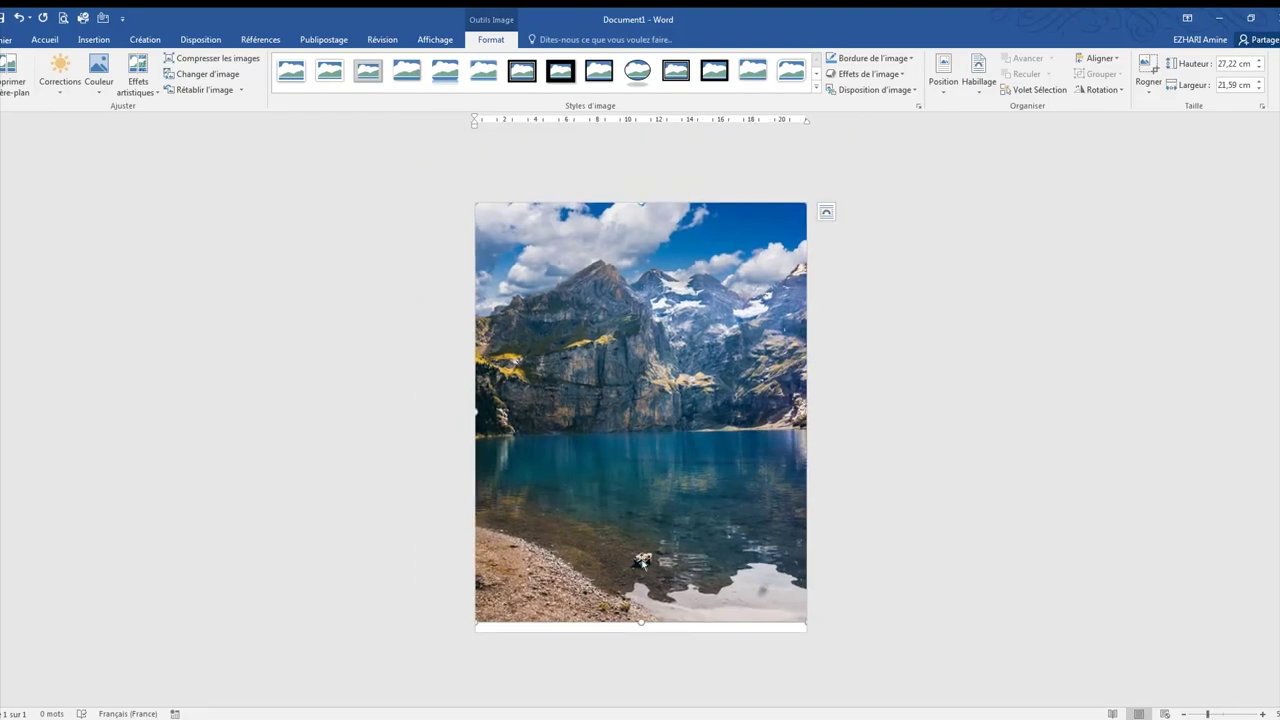
{"action": "left_click_drag", "start_coordinate": [642, 627], "coordinate": [642, 632]}
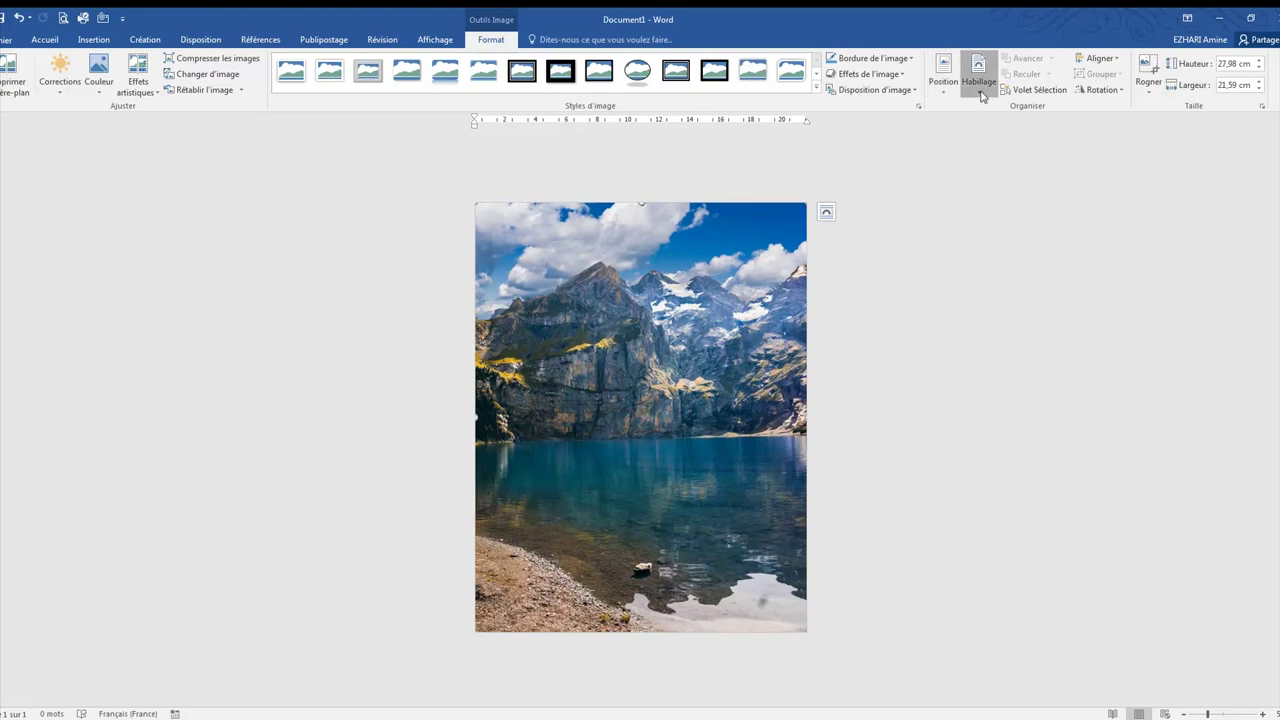
Change the photo's text wrapping so it floats over the page.
{"action": "left_click", "coordinate": [981, 96]}
{"action": "left_click", "coordinate": [990, 207]}
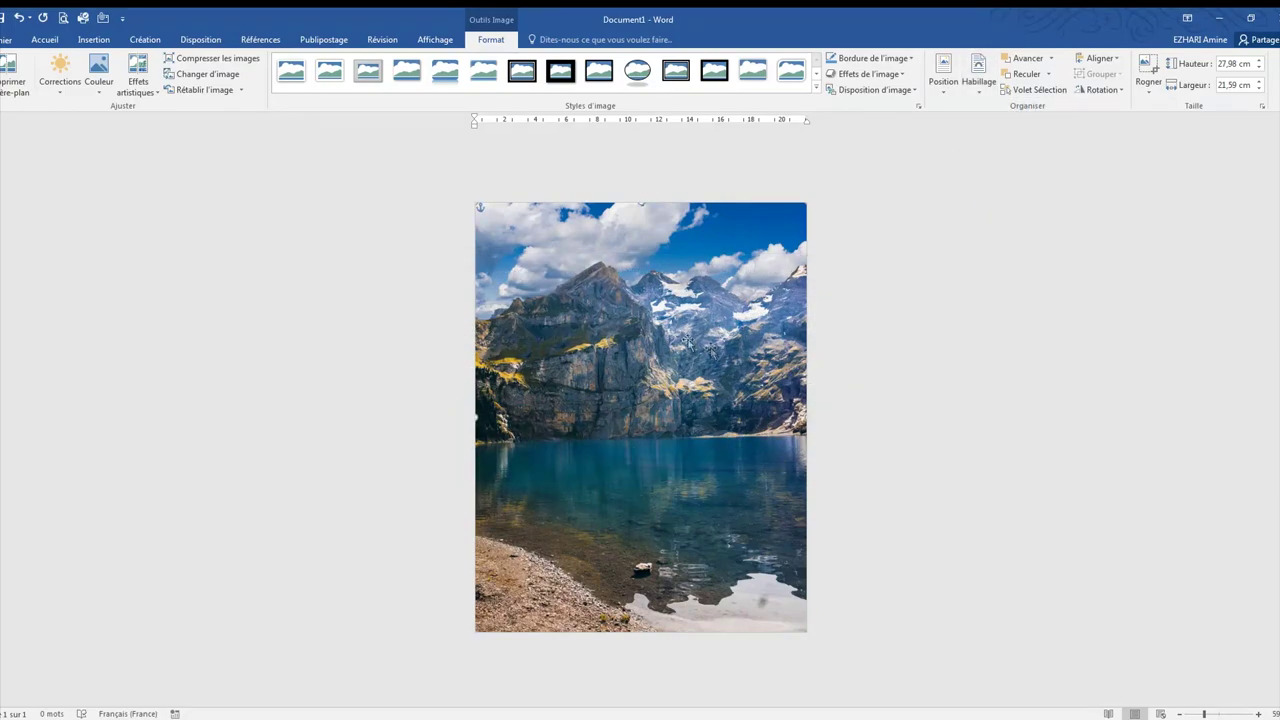
{"action": "left_click", "coordinate": [101, 44]}
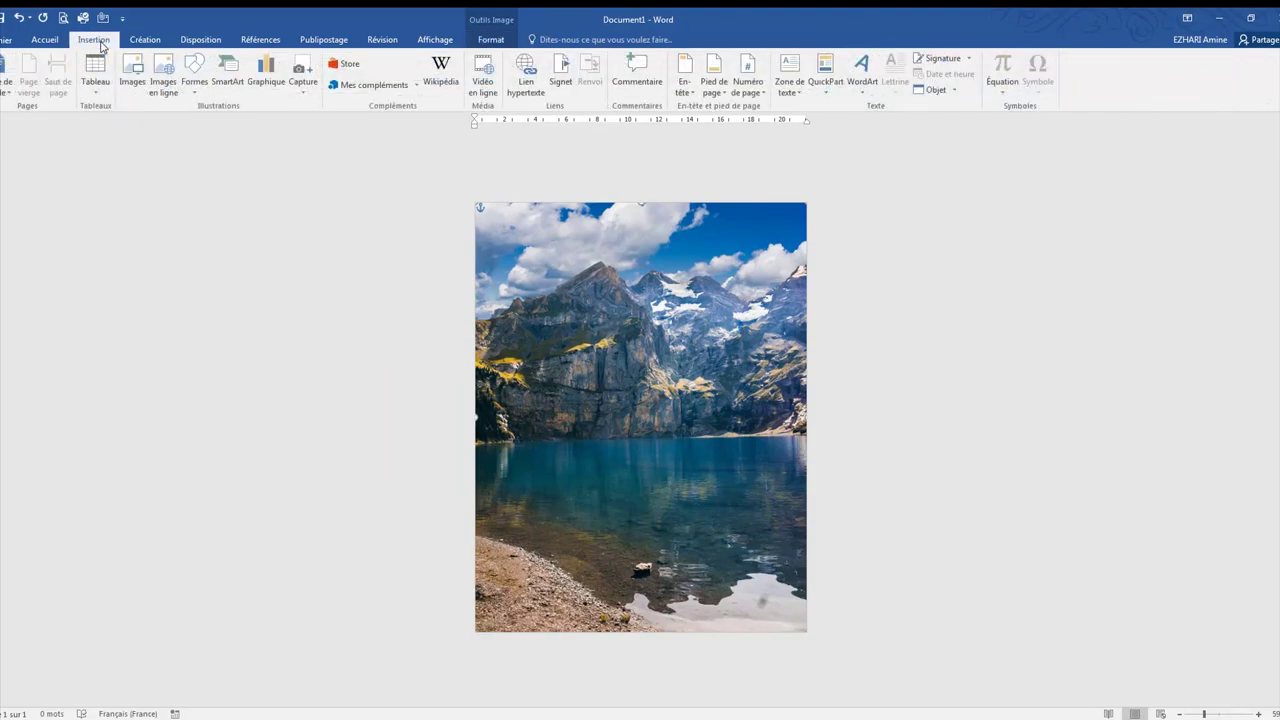
Draw a thin rectangle bar across the photo with white fill and no outline.
{"action": "left_click", "coordinate": [198, 90]}
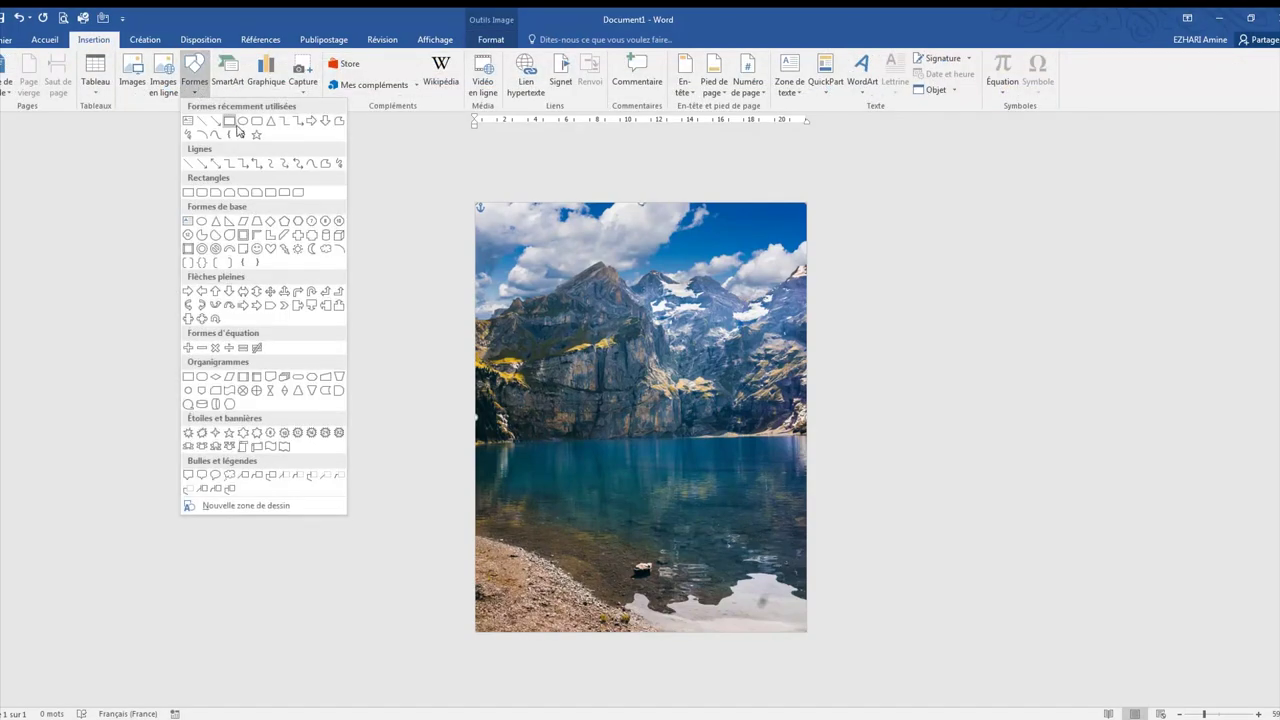
{"action": "left_click", "coordinate": [231, 121]}
{"action": "left_click_drag", "start_coordinate": [545, 320], "coordinate": [760, 333]}
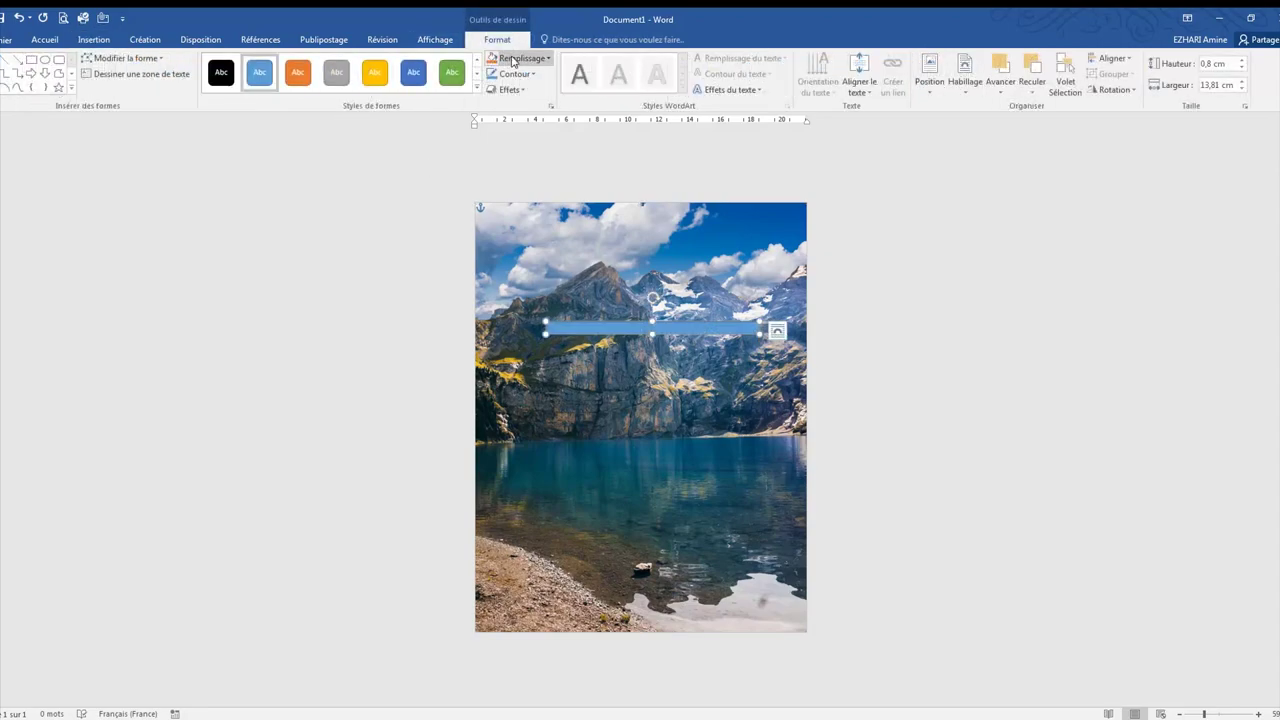
{"action": "left_click", "coordinate": [518, 58]}
{"action": "left_click", "coordinate": [491, 90]}
{"action": "left_click", "coordinate": [514, 73]}
{"action": "mouse_move", "coordinate": [524, 232]}
{"action": "left_click", "coordinate": [531, 196]}
Rotate the bar to slant up-right and set its height to 0,47 cm.
{"action": "left_click_drag", "start_coordinate": [652, 311], "coordinate": [626, 308]}
{"action": "left_click", "coordinate": [1212, 63]}
{"action": "left_click", "coordinate": [1211, 63]}
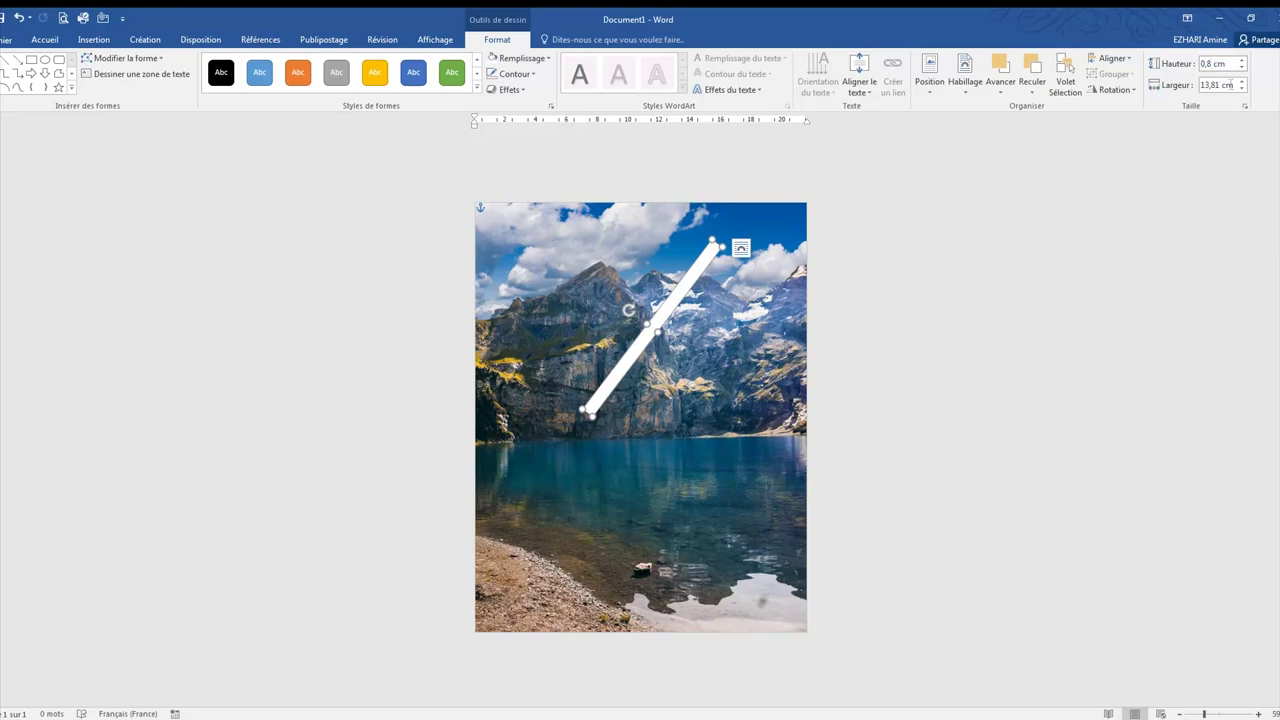
{"action": "type", "text": "0,47"}
{"action": "key", "text": "Return"}
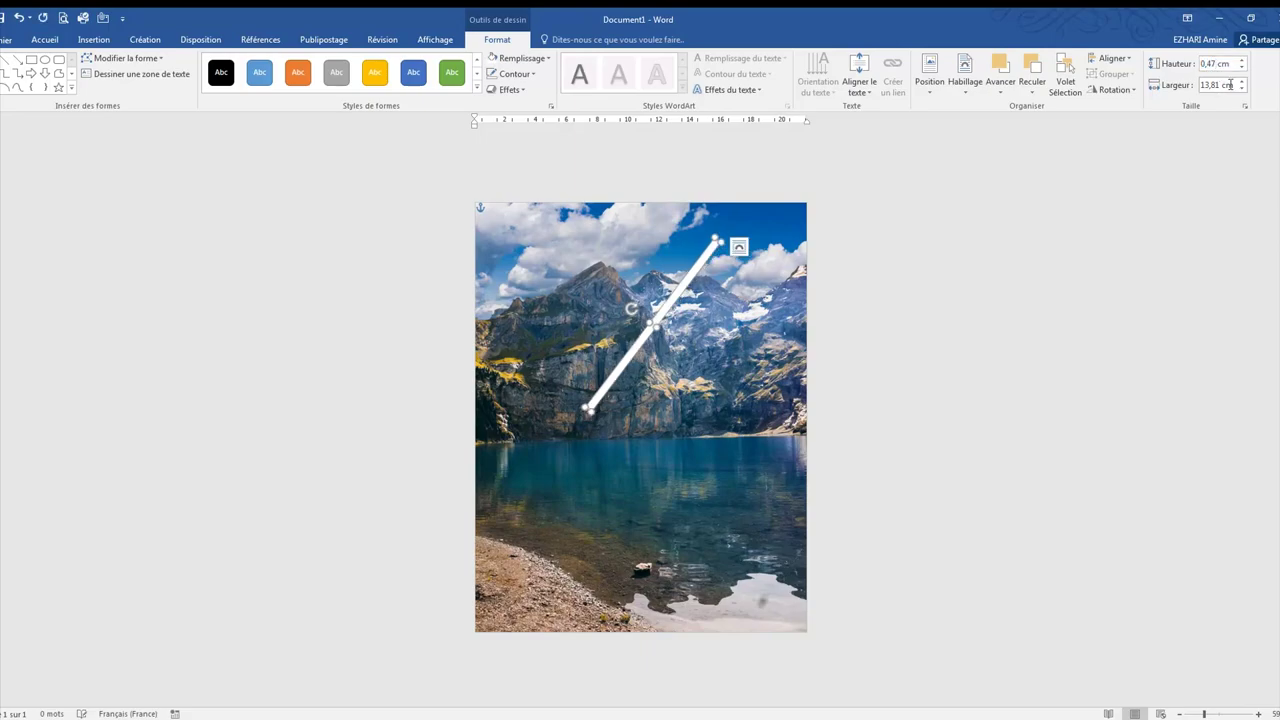
{"action": "scroll", "coordinate": [781, 298], "scroll_direction": "up", "scroll_amount": 3}
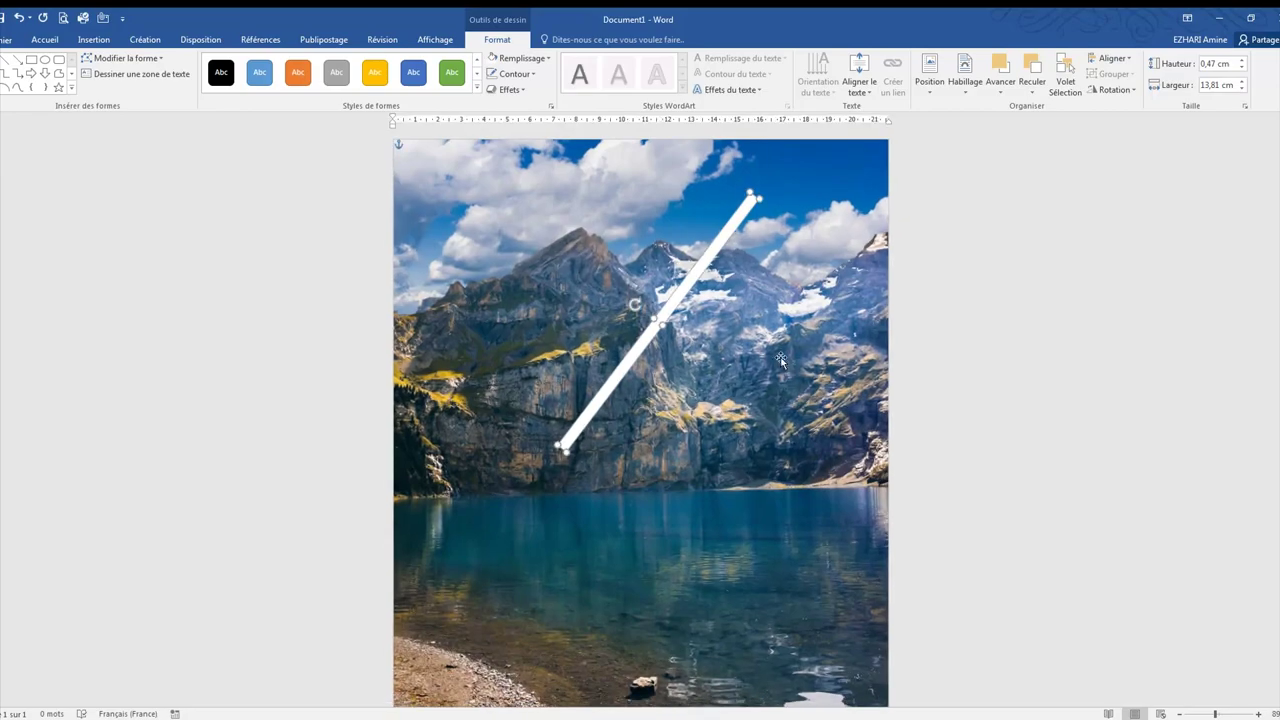
Position the bar and stretch its top end to the photo's top-right corner.
{"action": "left_click_drag", "start_coordinate": [697, 268], "coordinate": [824, 216]}
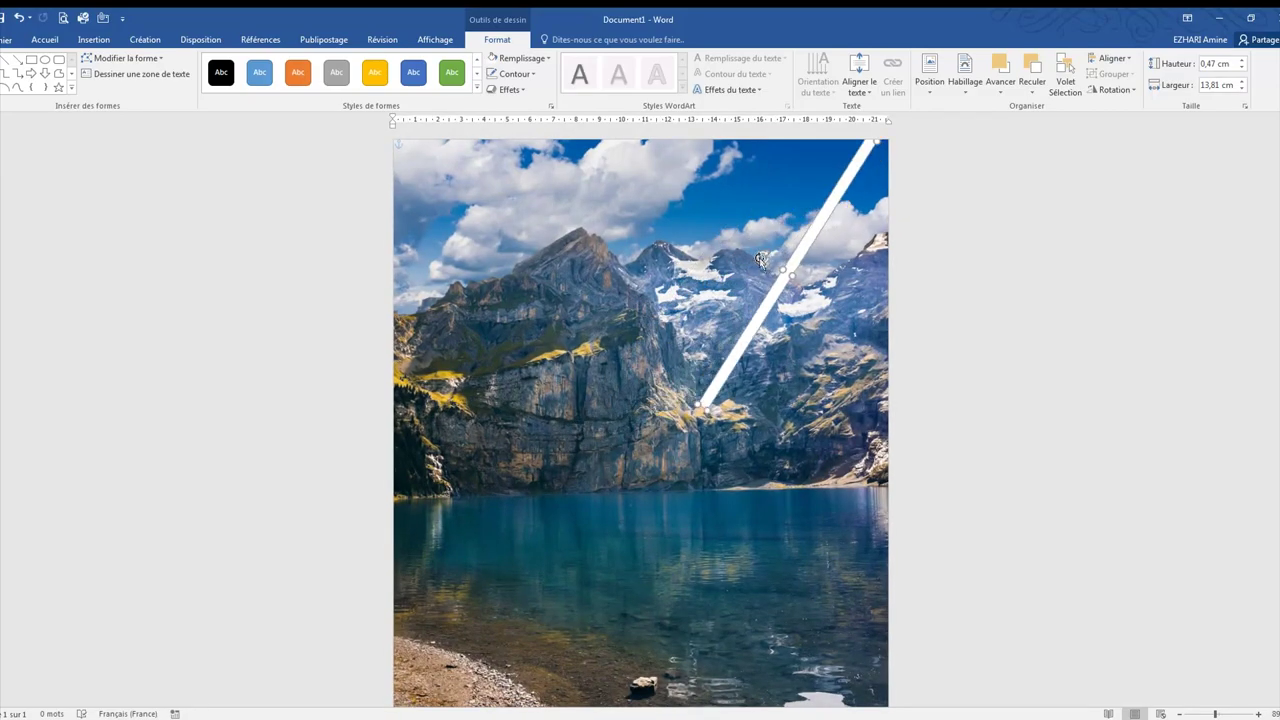
{"action": "mouse_move", "coordinate": [770, 280]}
{"action": "left_mouse_down"}
{"action": "mouse_move", "coordinate": [673, 460]}
{"action": "mouse_move", "coordinate": [582, 553]}
{"action": "left_mouse_up"}
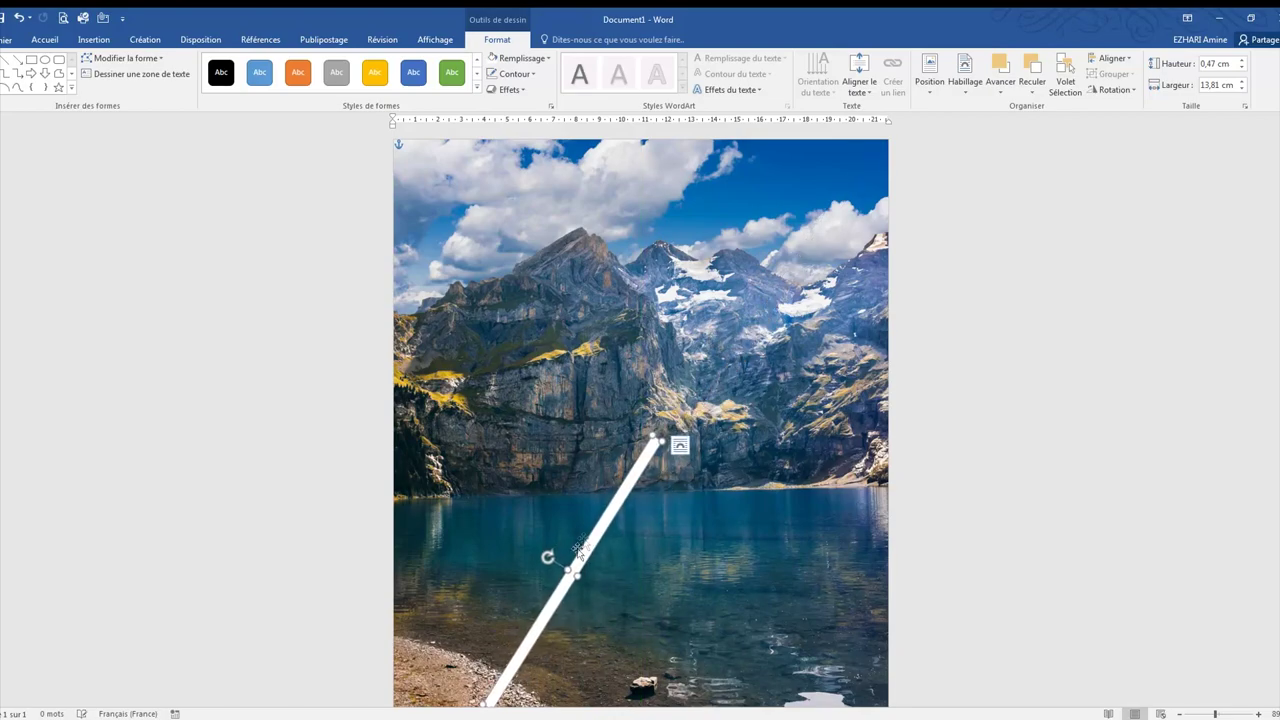
{"action": "left_click_drag", "start_coordinate": [596, 545], "coordinate": [646, 543]}
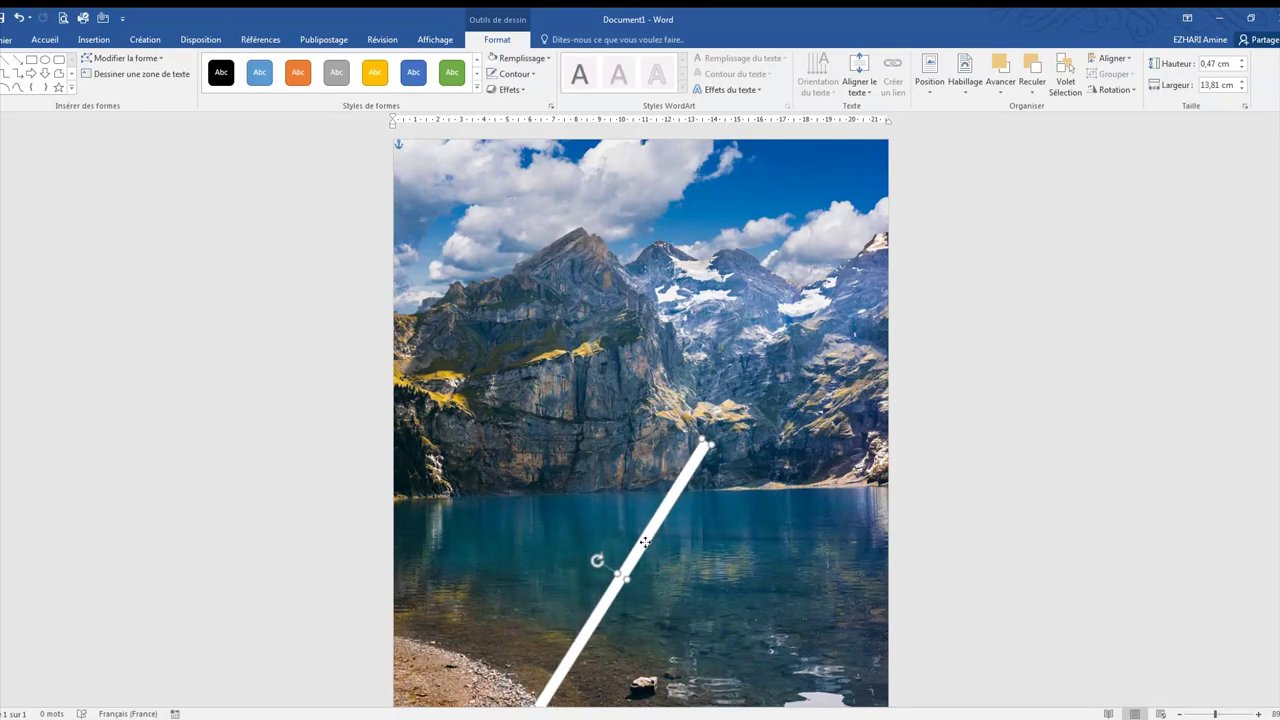
{"action": "left_click_drag", "start_coordinate": [707, 446], "coordinate": [884, 154]}
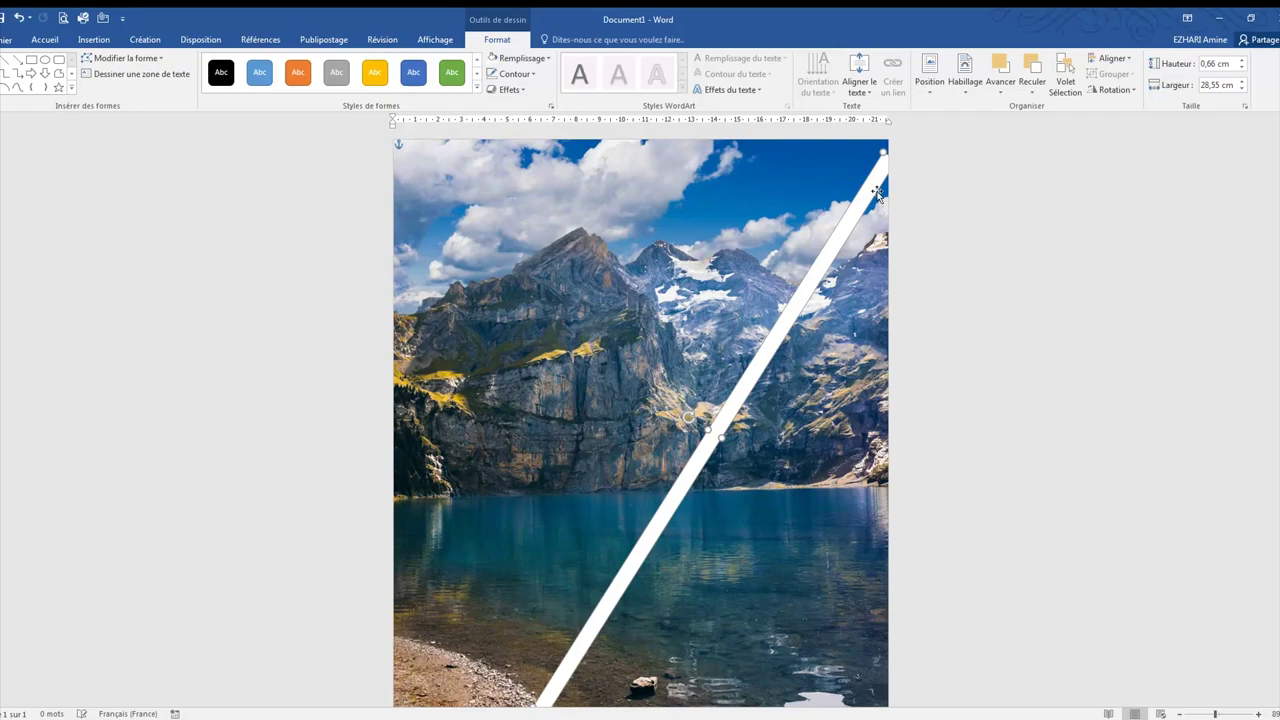
{"action": "left_click_drag", "start_coordinate": [882, 155], "coordinate": [887, 165]}
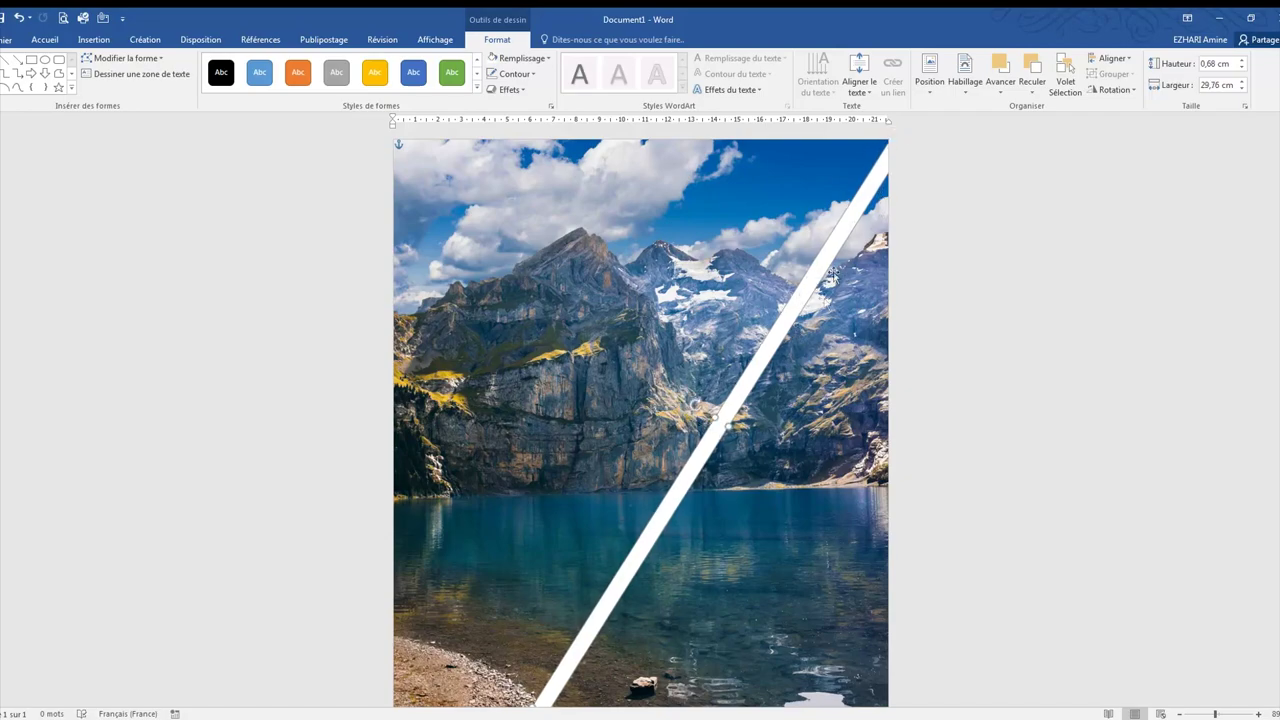
{"action": "left_click", "coordinate": [1215, 63]}
Lengthen the white band to 30,61 cm from its bottom end, keeping 0,47 cm height.
{"action": "type", "text": "0,47"}
{"action": "key", "text": "Return"}
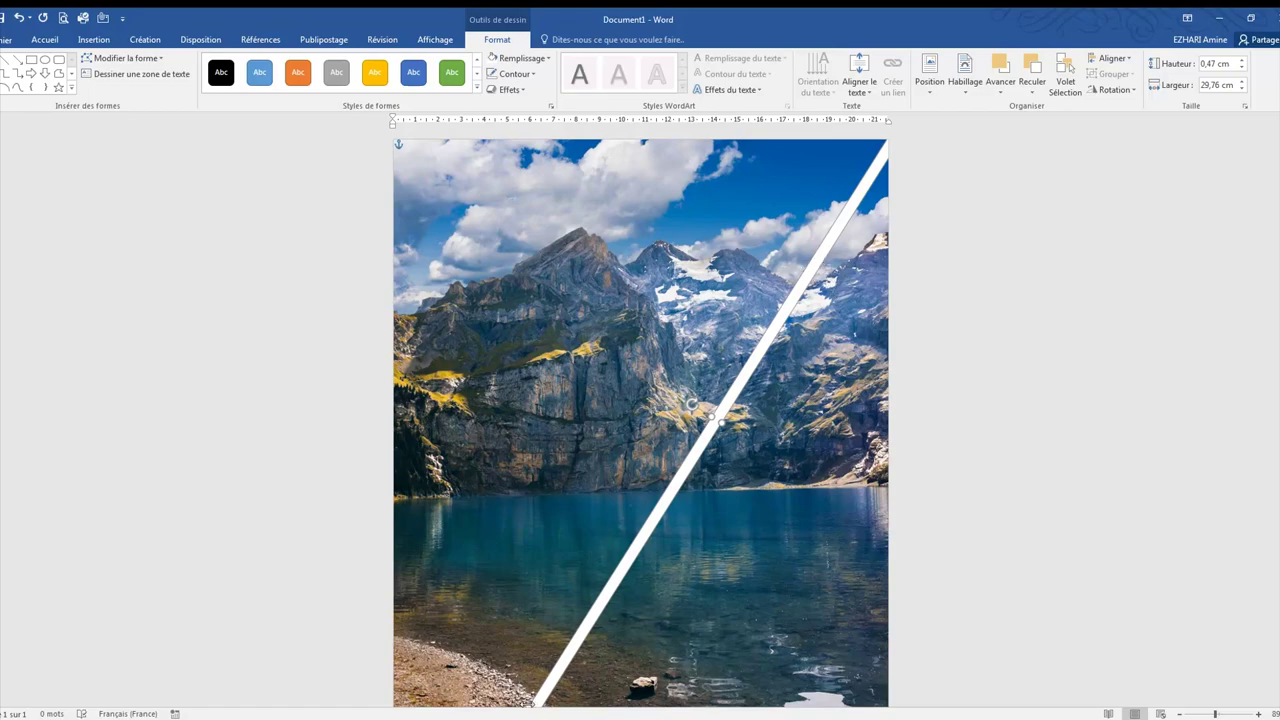
{"action": "left_click_drag", "start_coordinate": [534, 704], "coordinate": [522, 714]}
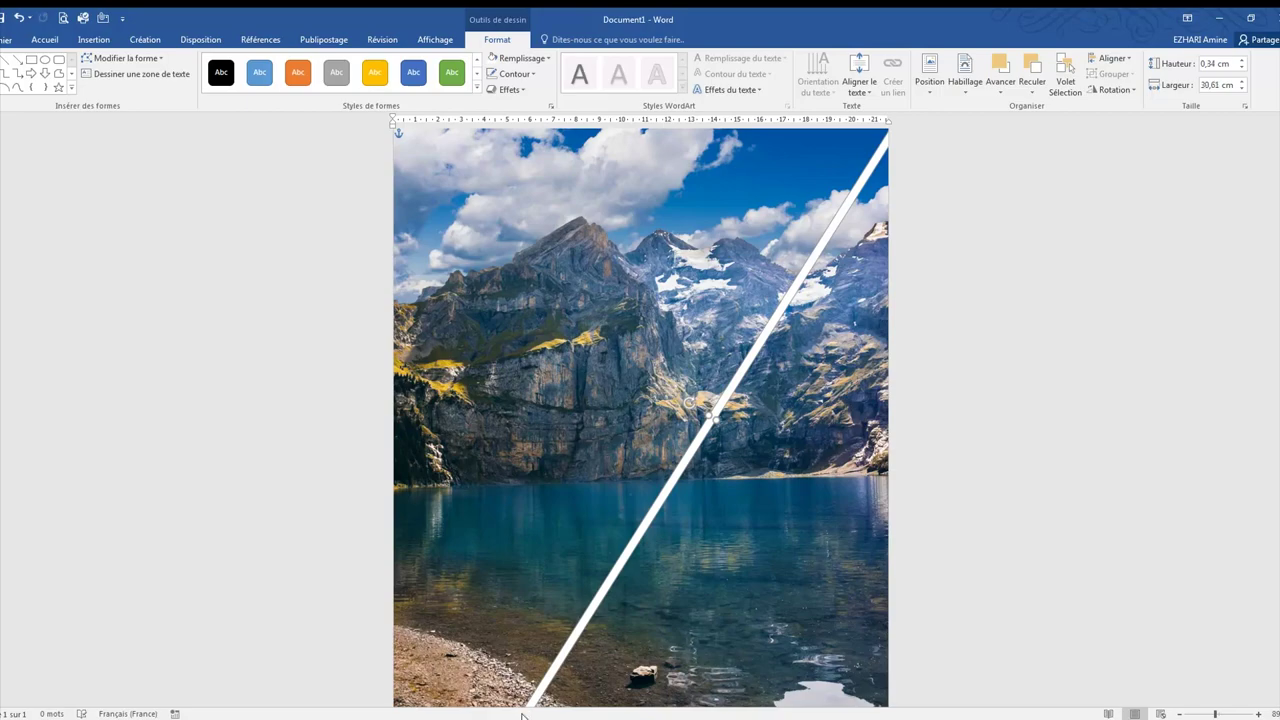
{"action": "left_click", "coordinate": [1216, 64]}
{"action": "type", "text": "0,47"}
{"action": "key", "text": "Return"}
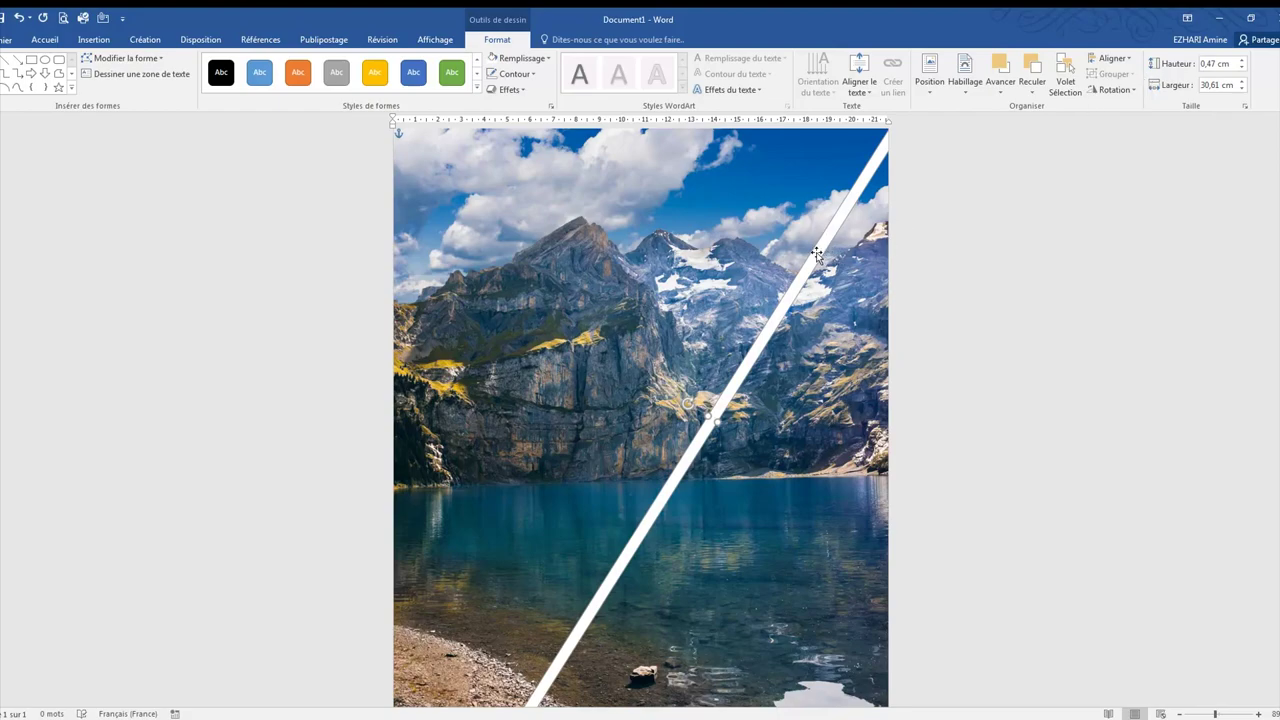
Nudge the band slightly up and left, then deselect the band and photo.
{"action": "left_click_drag", "start_coordinate": [816, 256], "coordinate": [813, 253]}
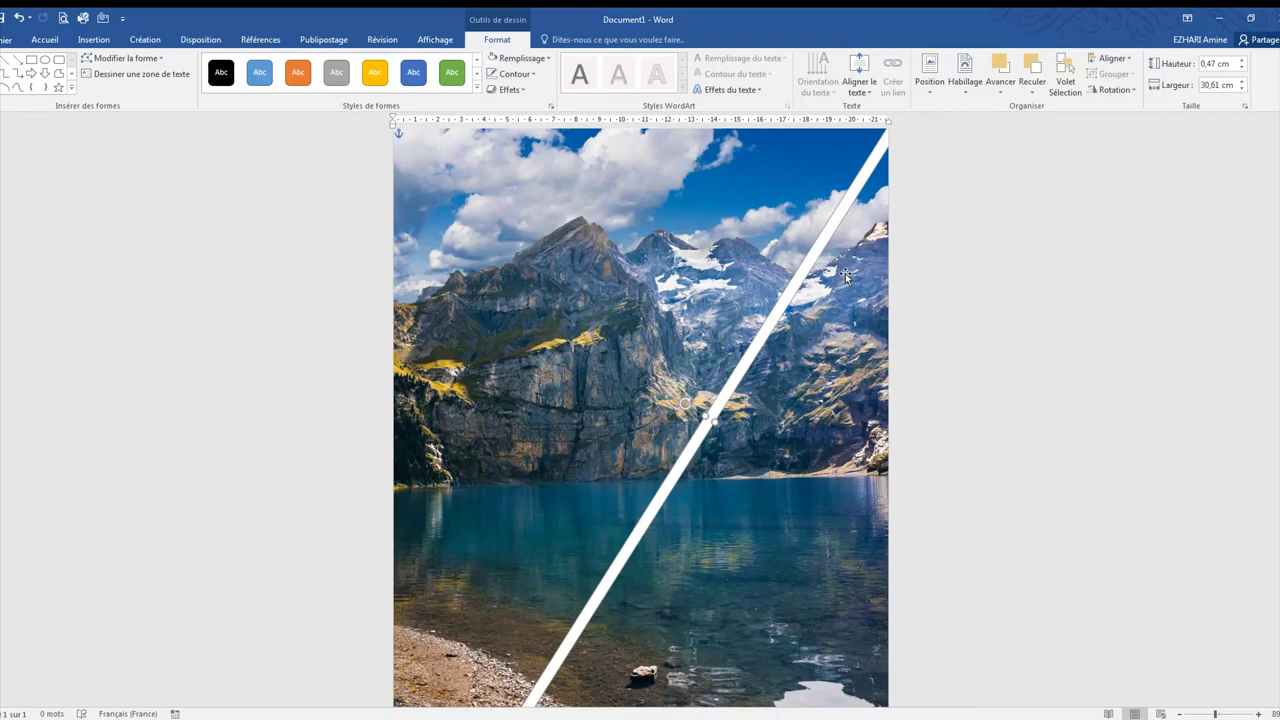
{"action": "left_click", "coordinate": [845, 276]}
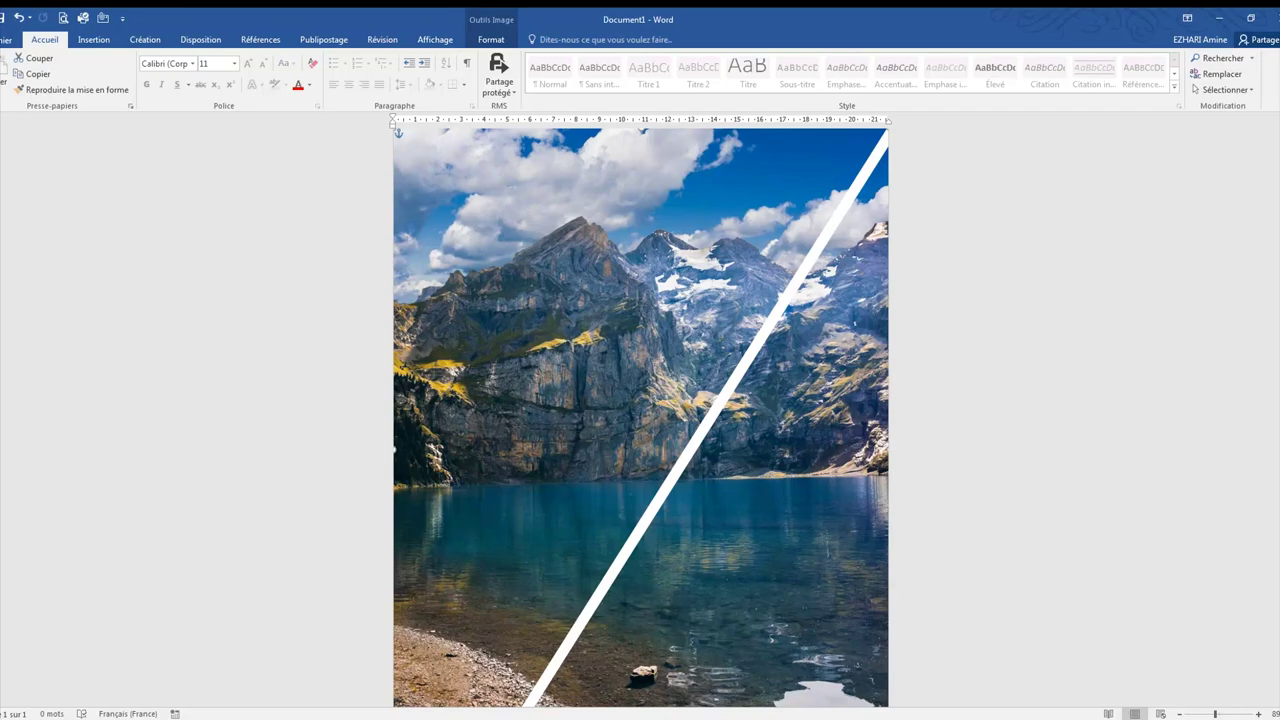
{"action": "left_click", "coordinate": [1135, 414]}
{"action": "scroll", "coordinate": [1135, 414], "scroll_direction": "up", "scroll_amount": 1}
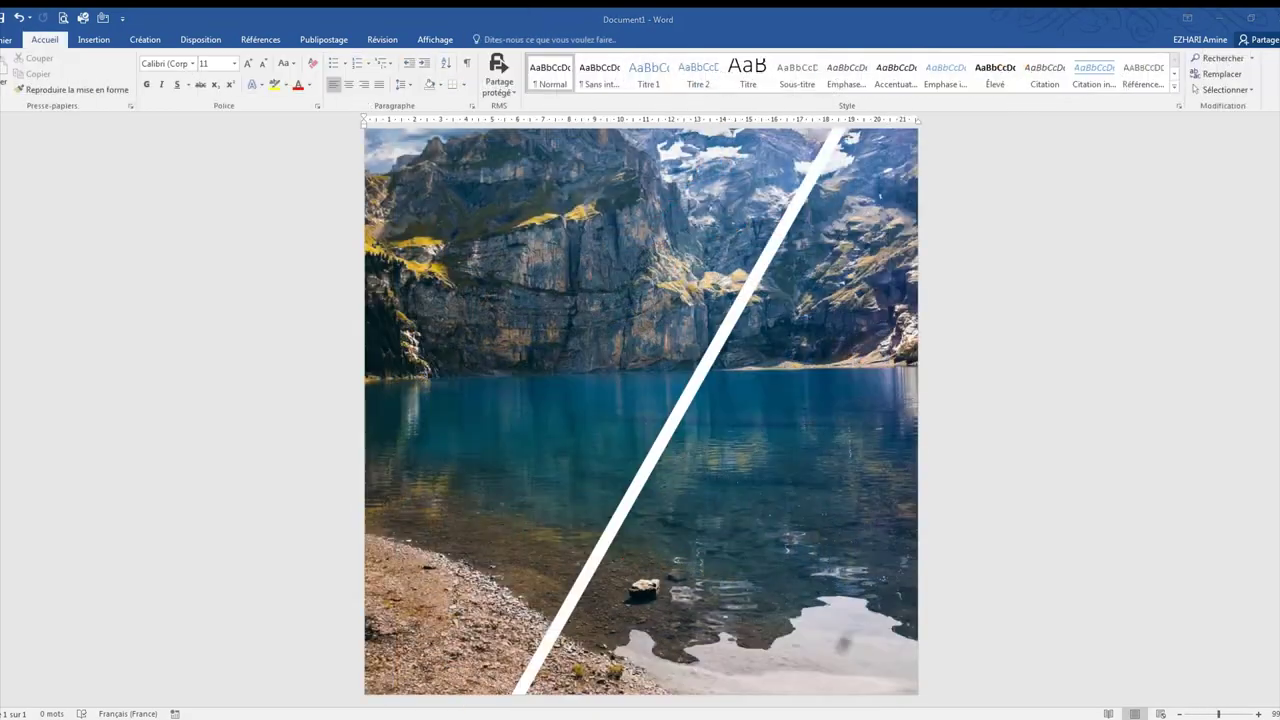
{"action": "left_click", "coordinate": [94, 39]}
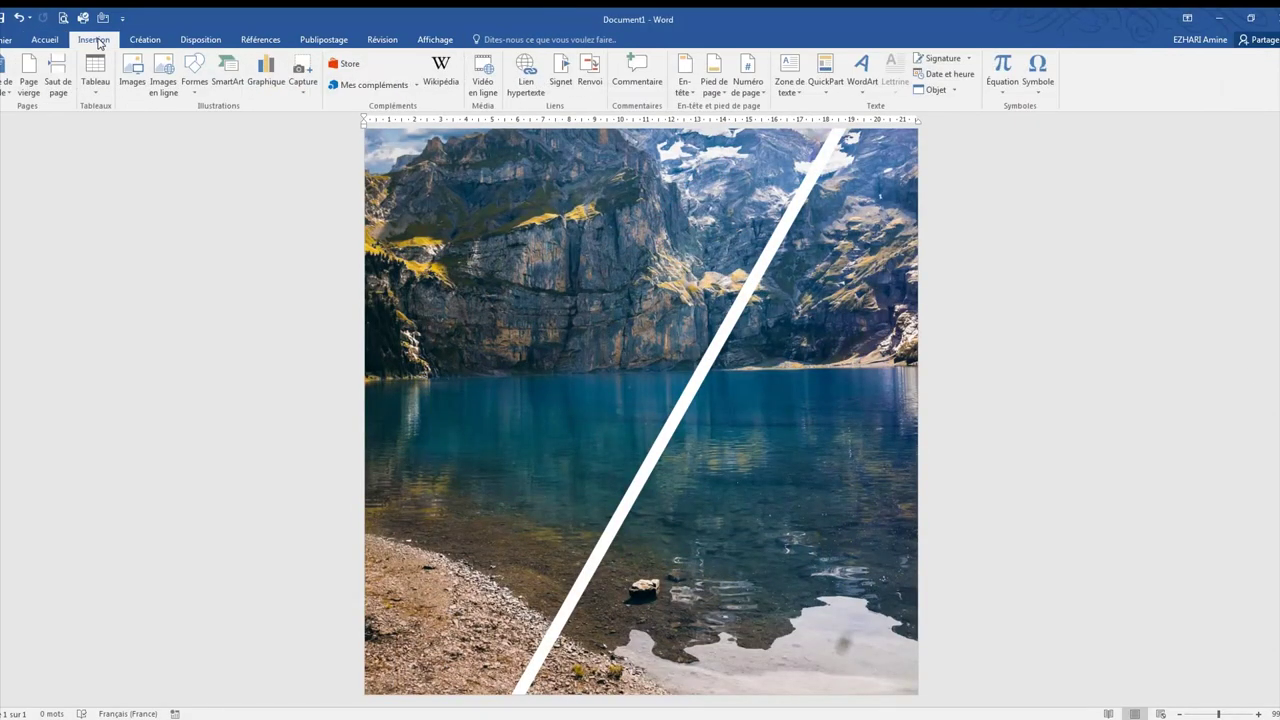
Draw an isosceles triangle on the photo's lower right, about 10,43 × 13,39 cm, filled white.
{"action": "left_click", "coordinate": [191, 95]}
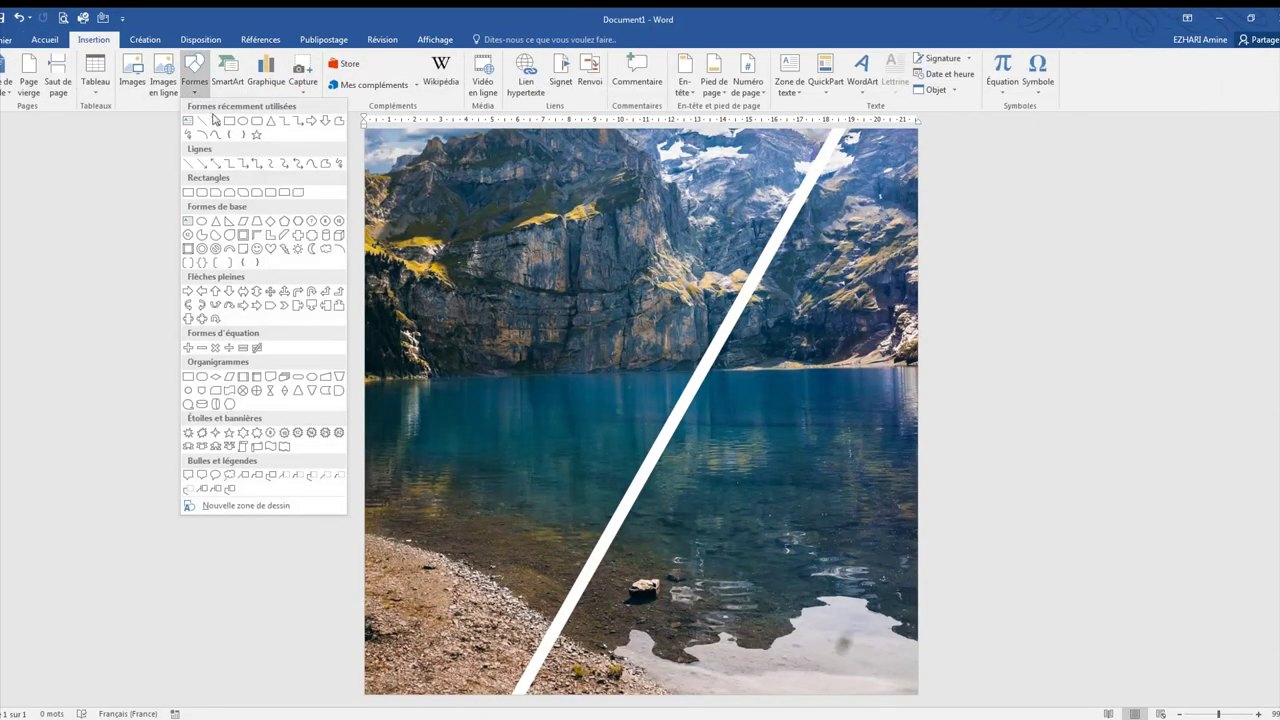
{"action": "left_click", "coordinate": [282, 126]}
{"action": "left_click_drag", "start_coordinate": [741, 486], "coordinate": [886, 693]}
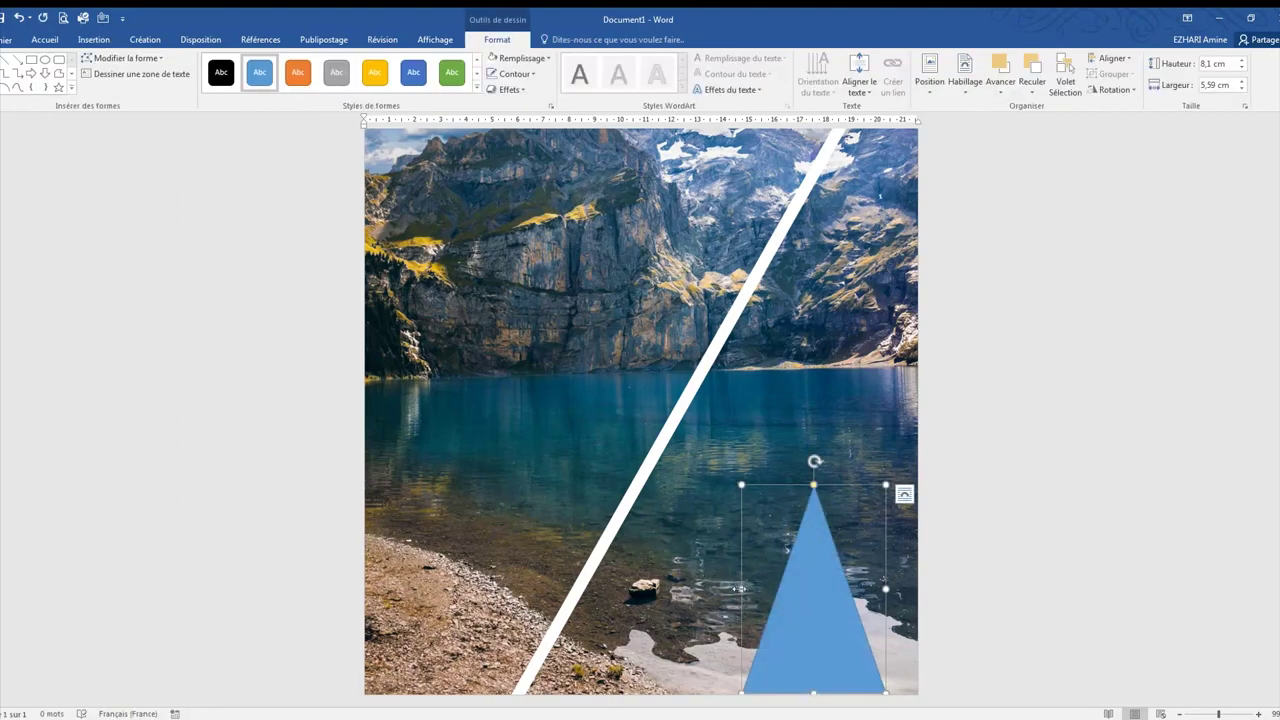
{"action": "left_click_drag", "start_coordinate": [741, 588], "coordinate": [615, 588]}
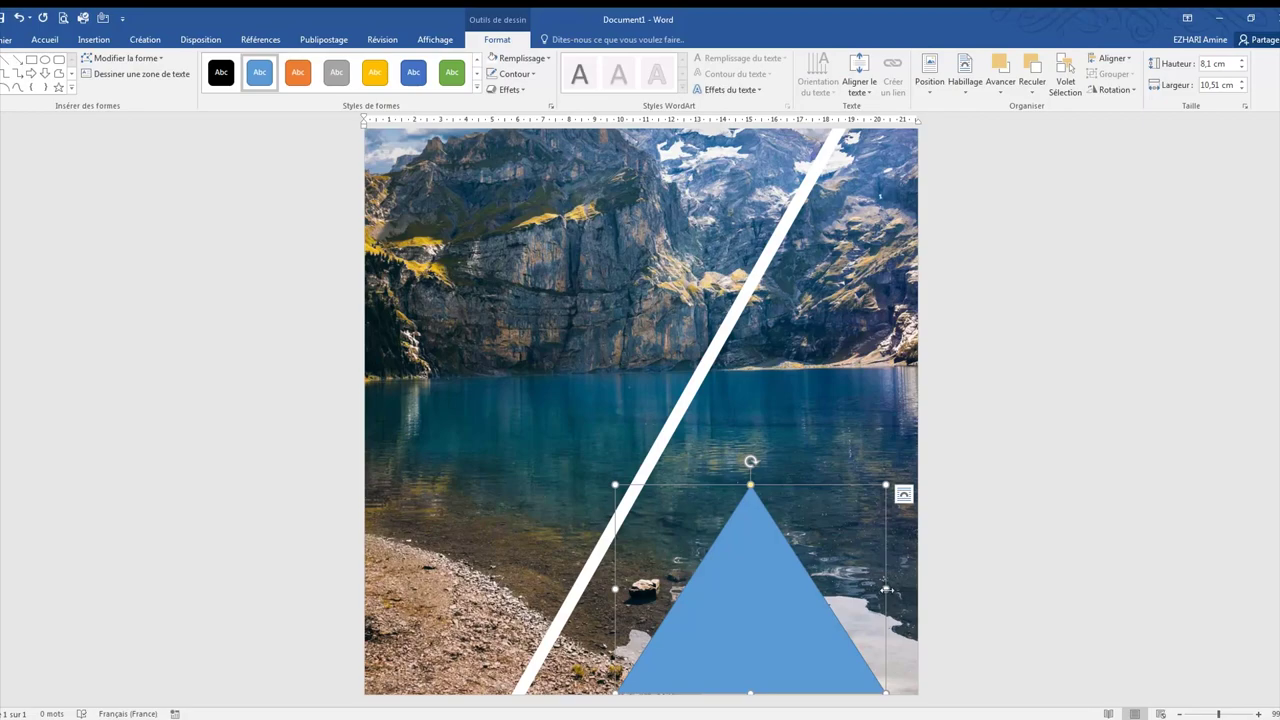
{"action": "left_click_drag", "start_coordinate": [886, 590], "coordinate": [916, 590]}
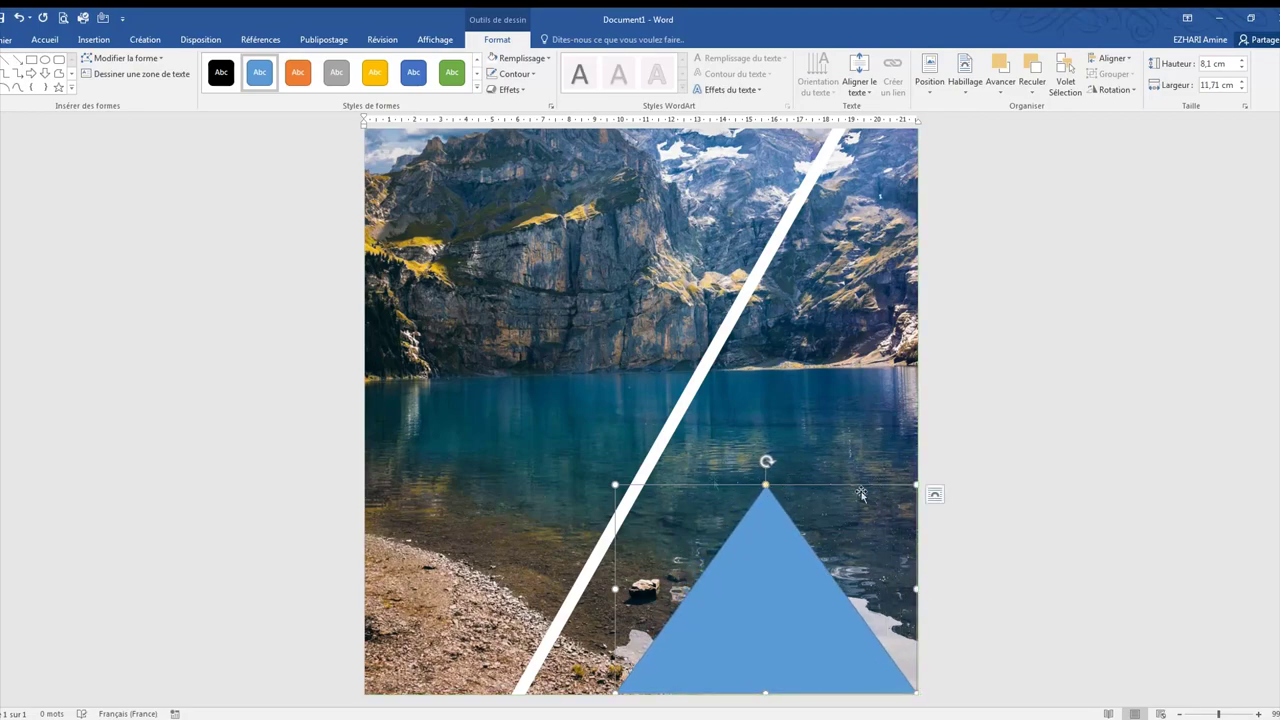
{"action": "left_click_drag", "start_coordinate": [615, 484], "coordinate": [618, 425]}
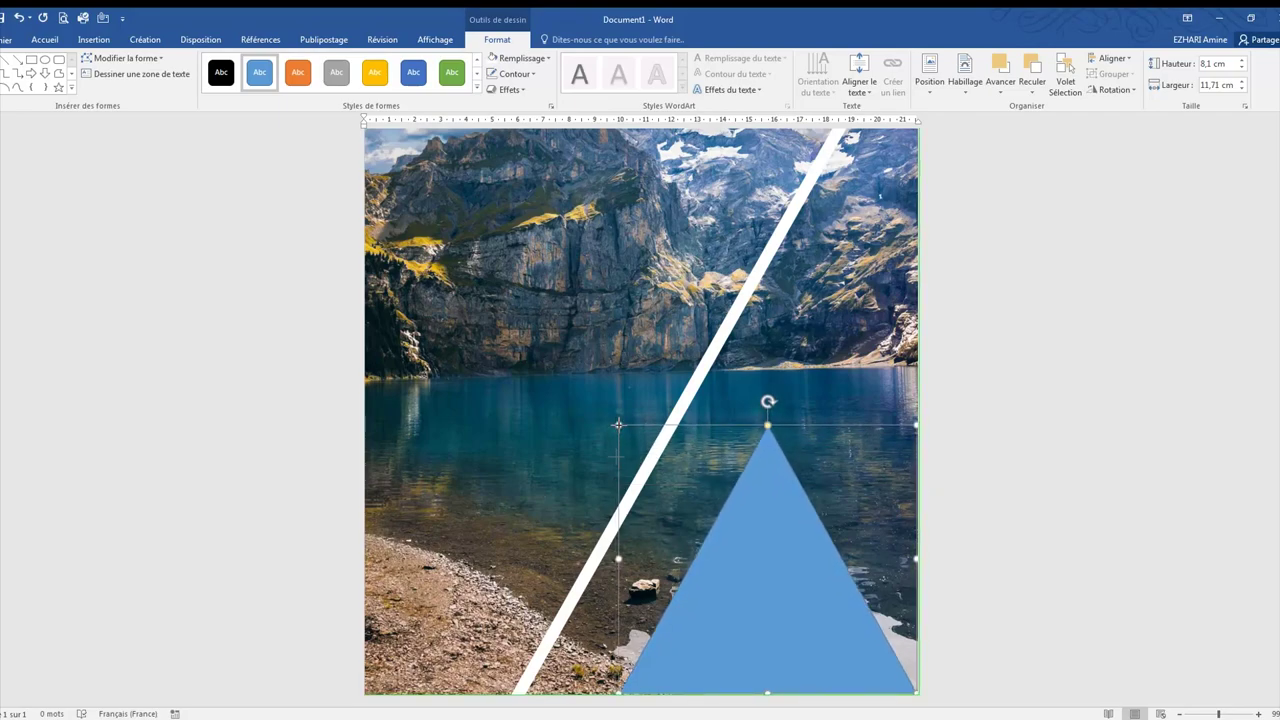
{"action": "left_click_drag", "start_coordinate": [618, 558], "coordinate": [571, 560]}
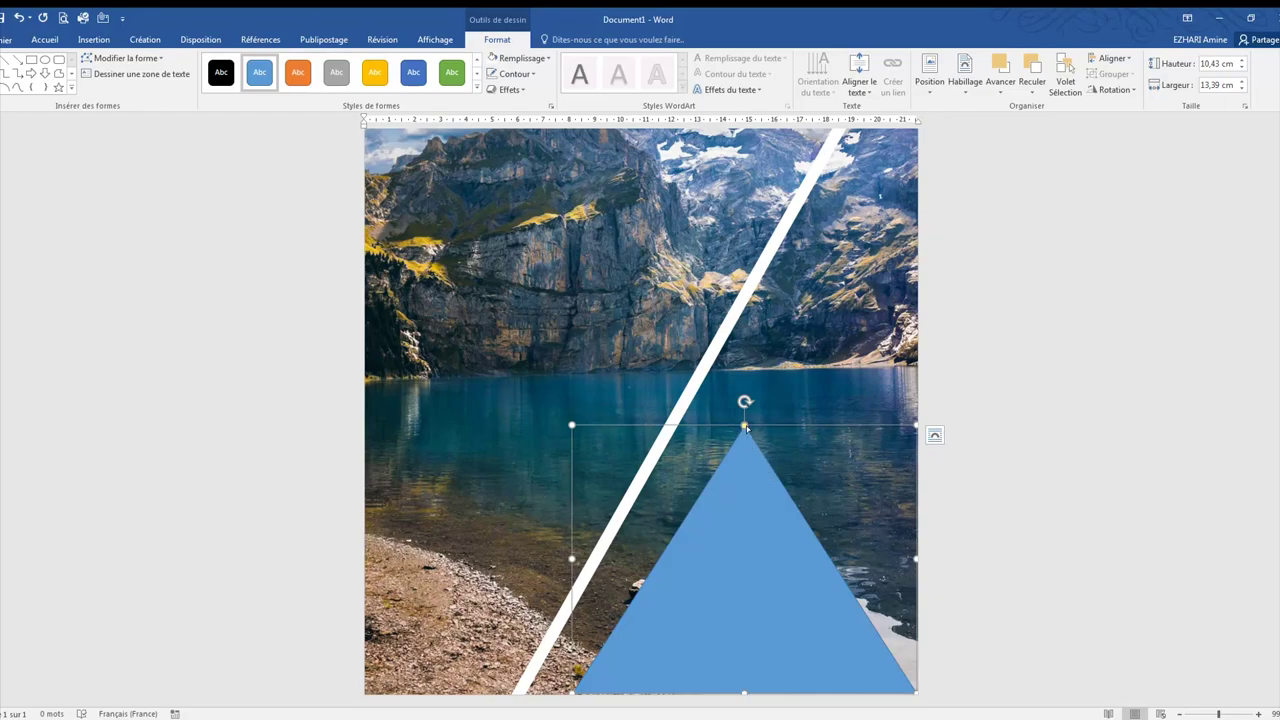
{"action": "left_click_drag", "start_coordinate": [745, 428], "coordinate": [741, 428]}
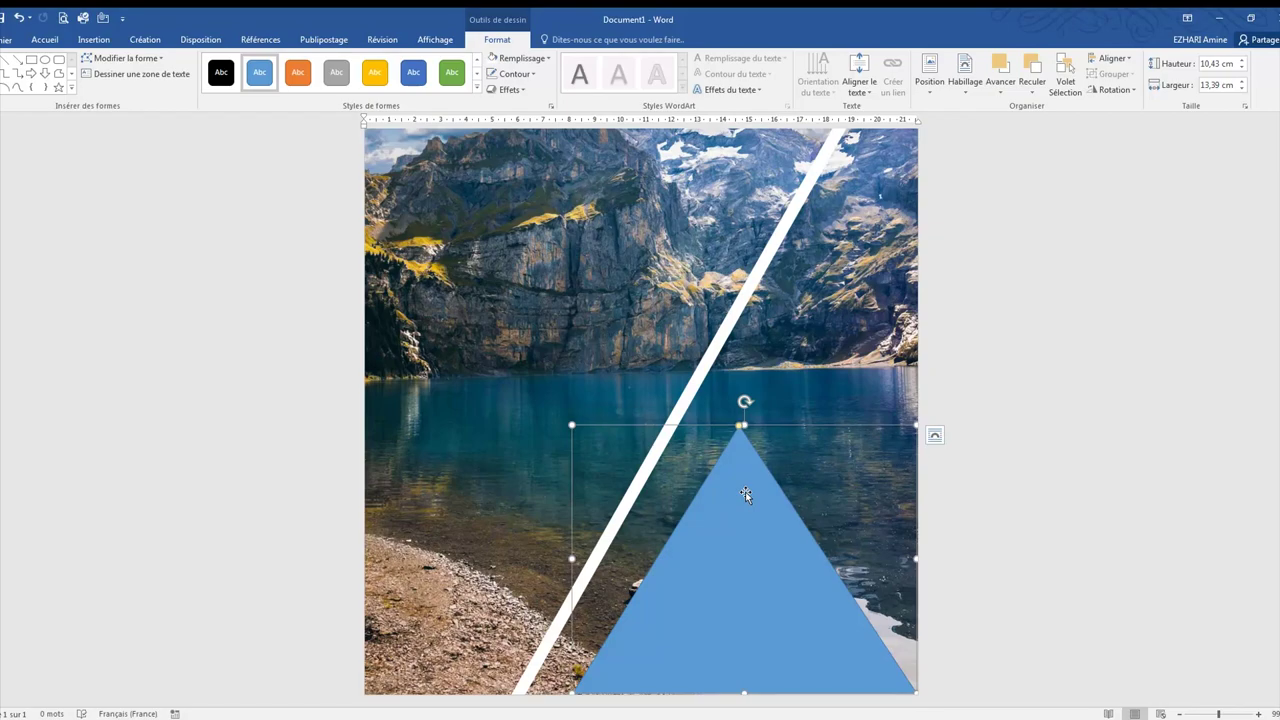
{"action": "left_click", "coordinate": [495, 63]}
Give the triangle a white fill at 68% transparency so the lake shows through.
{"action": "left_click", "coordinate": [514, 74]}
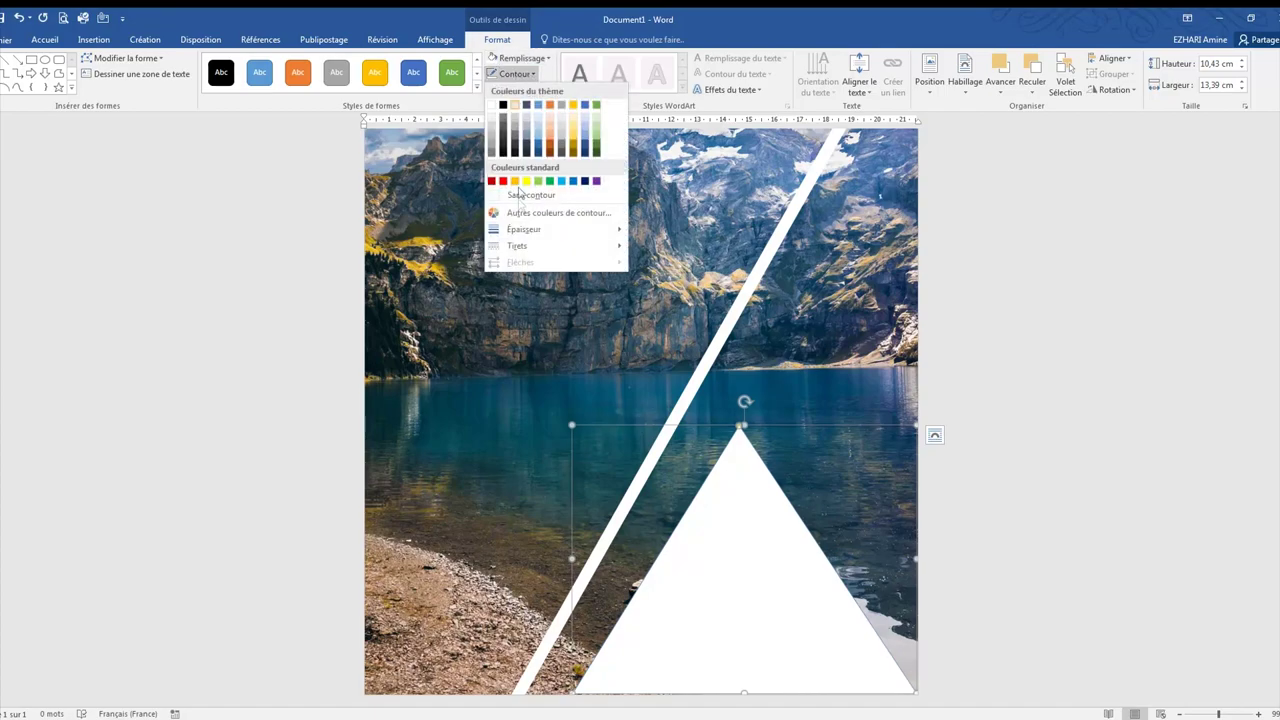
{"action": "left_click", "coordinate": [518, 58]}
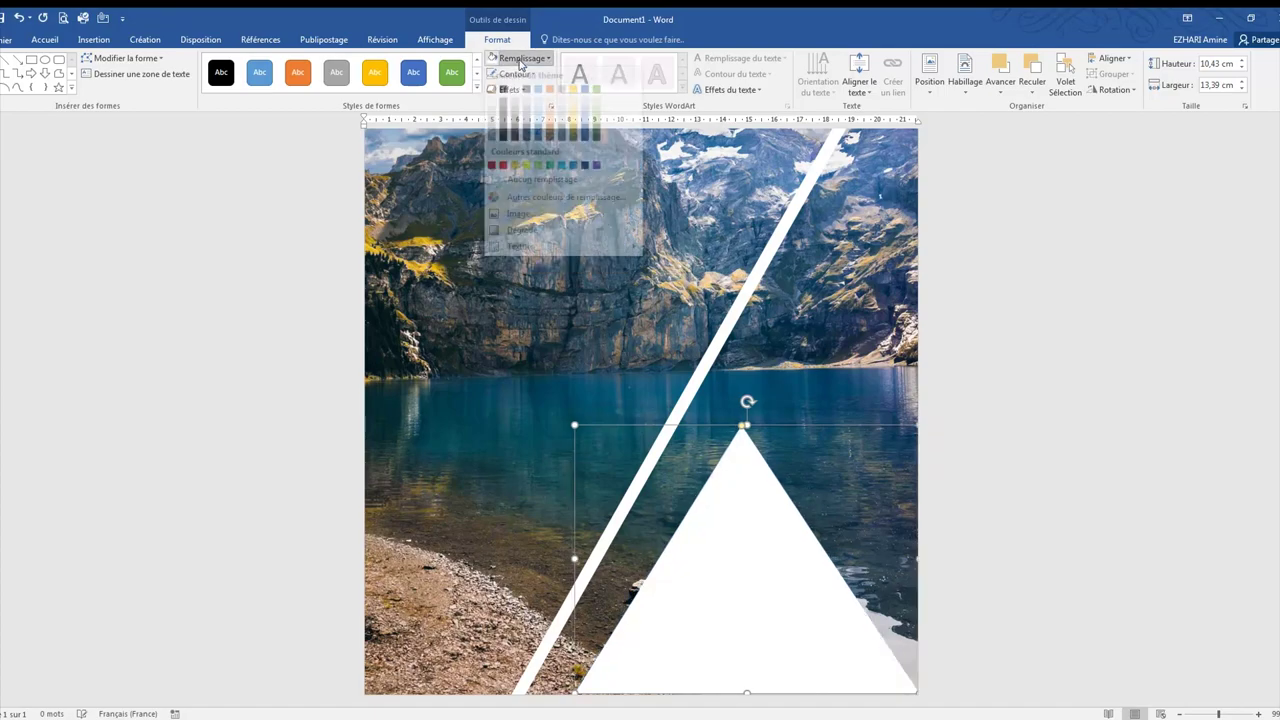
{"action": "left_click", "coordinate": [520, 213]}
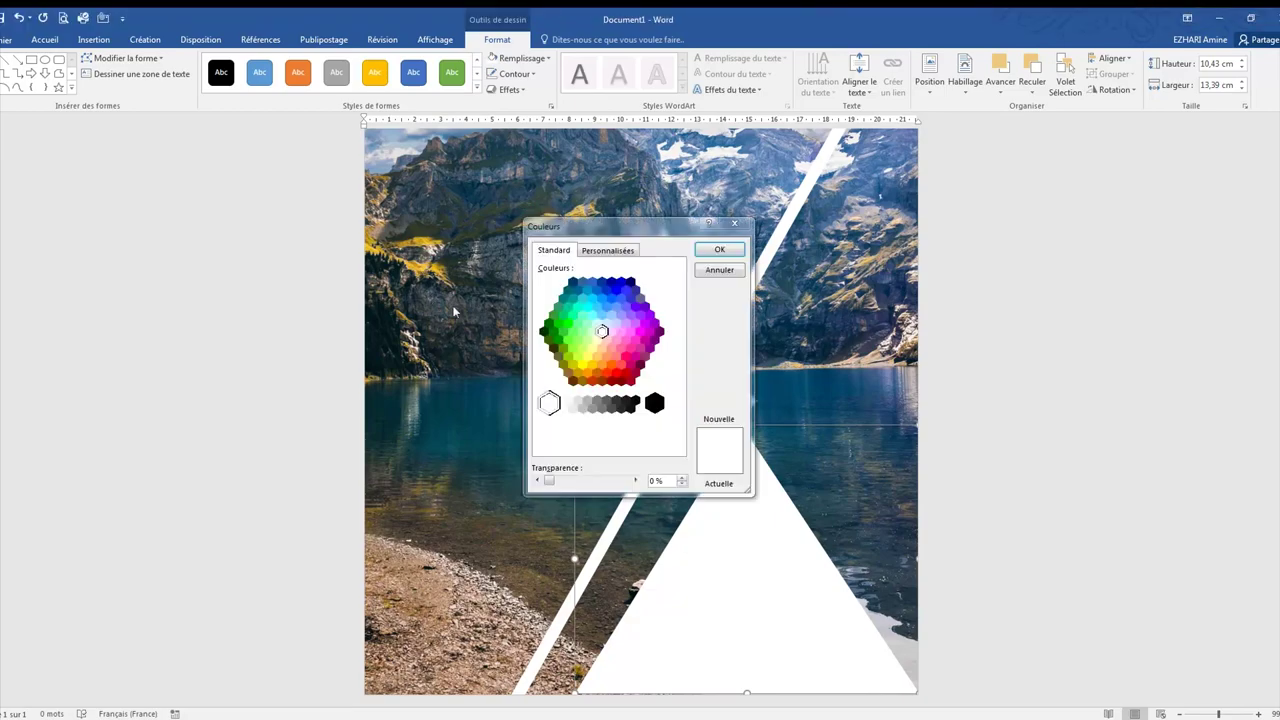
{"action": "left_click_drag", "start_coordinate": [549, 481], "coordinate": [603, 486]}
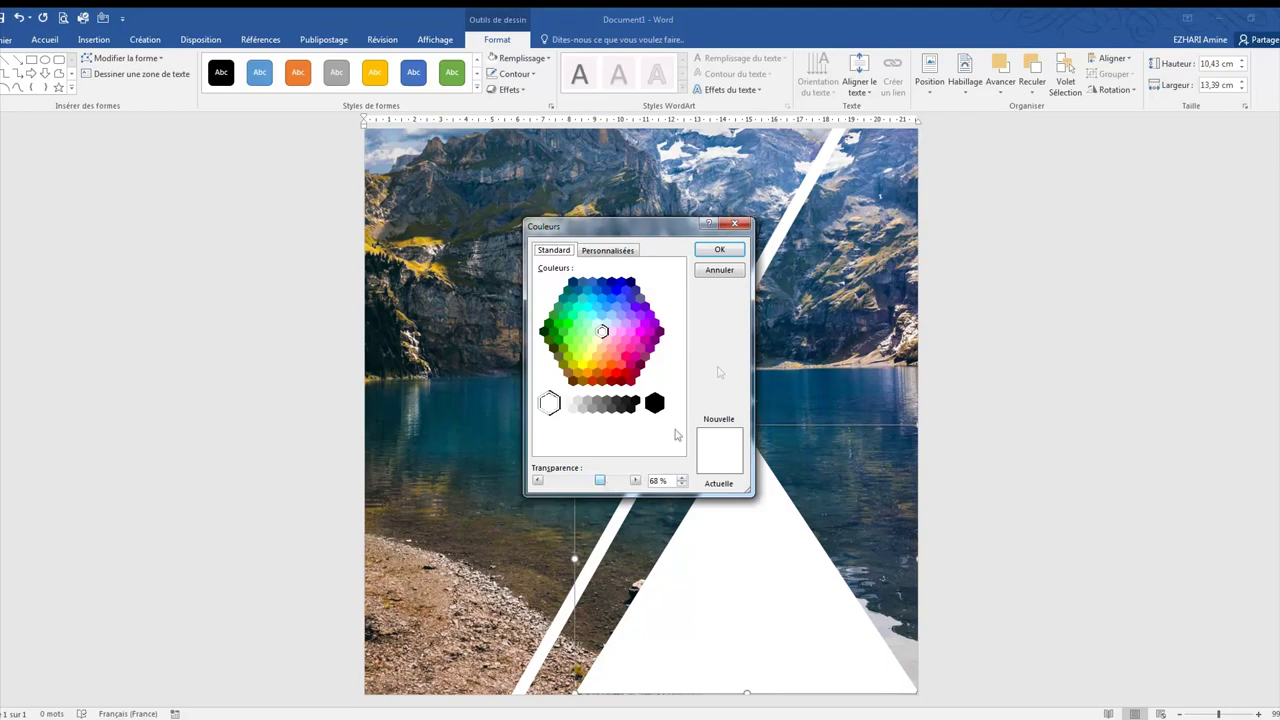
{"action": "left_click", "coordinate": [719, 249]}
{"action": "left_click", "coordinate": [925, 542]}
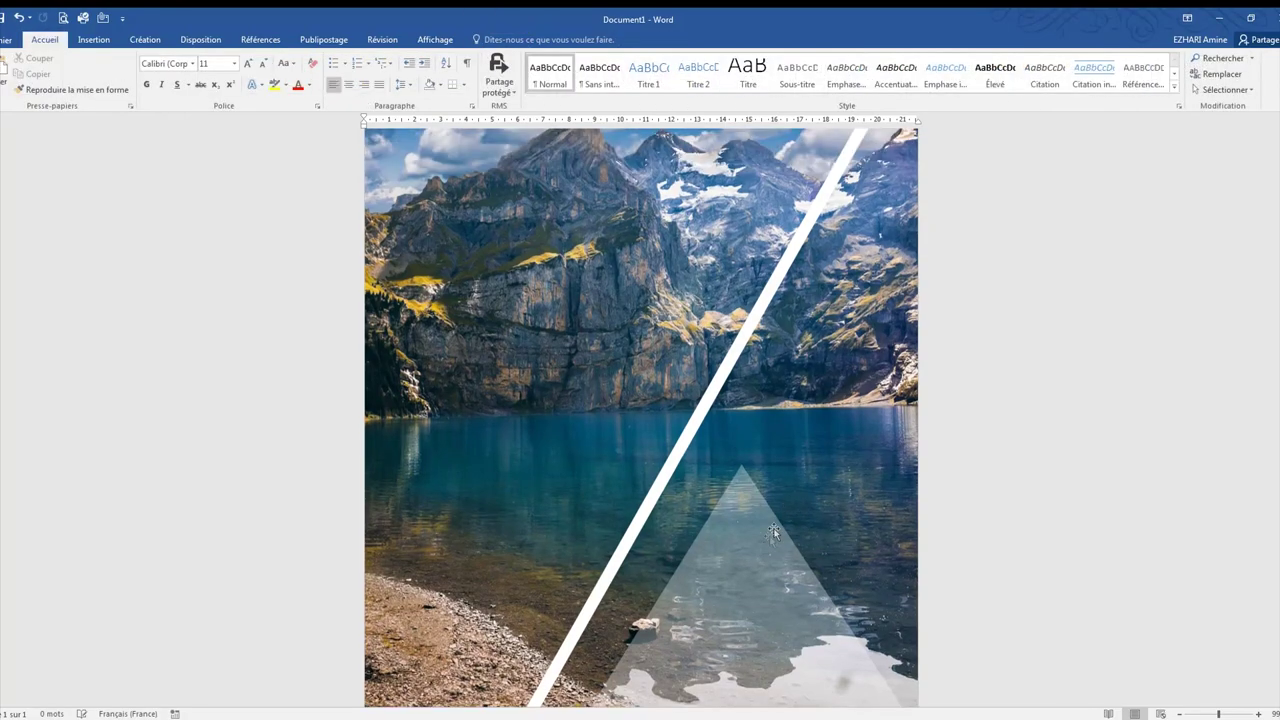
{"action": "left_click", "coordinate": [729, 550]}
{"action": "right_click", "coordinate": [729, 550]}
Paste a smaller copy of the triangle, centred inside the original on the bottom edge.
{"action": "key", "text": "Escape"}
{"action": "right_click", "coordinate": [768, 526]}
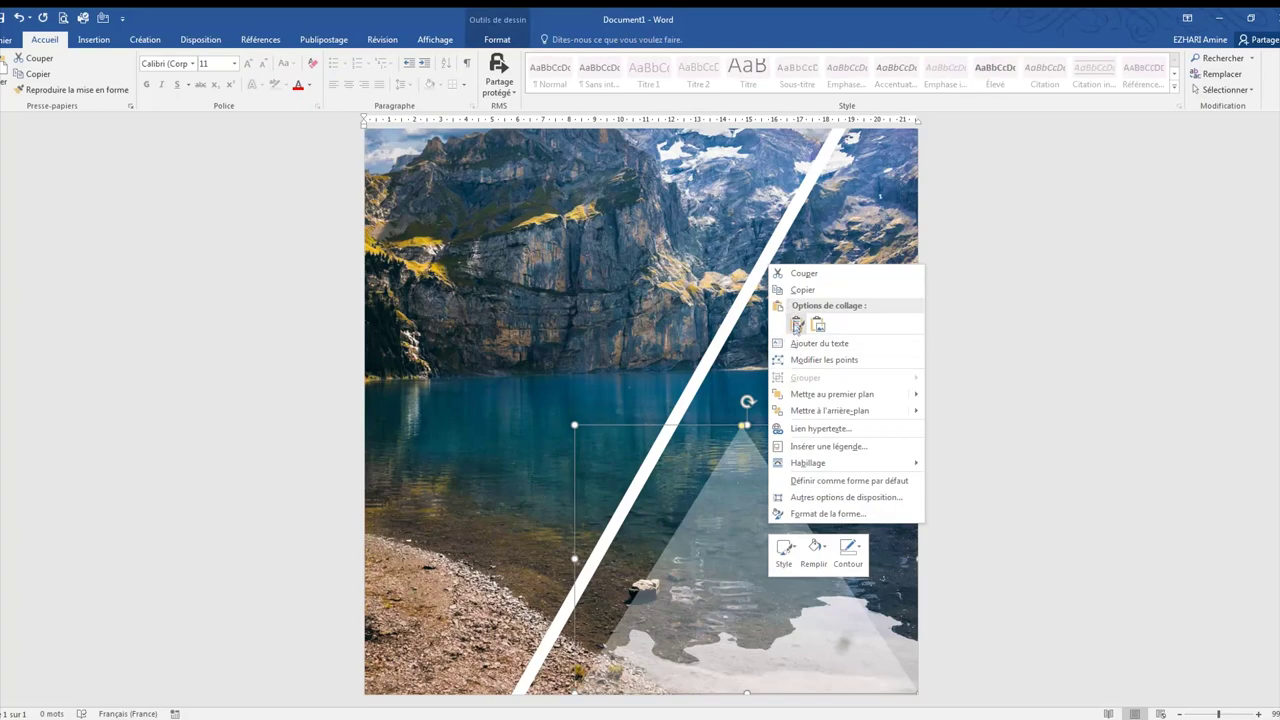
{"action": "left_click", "coordinate": [797, 325]}
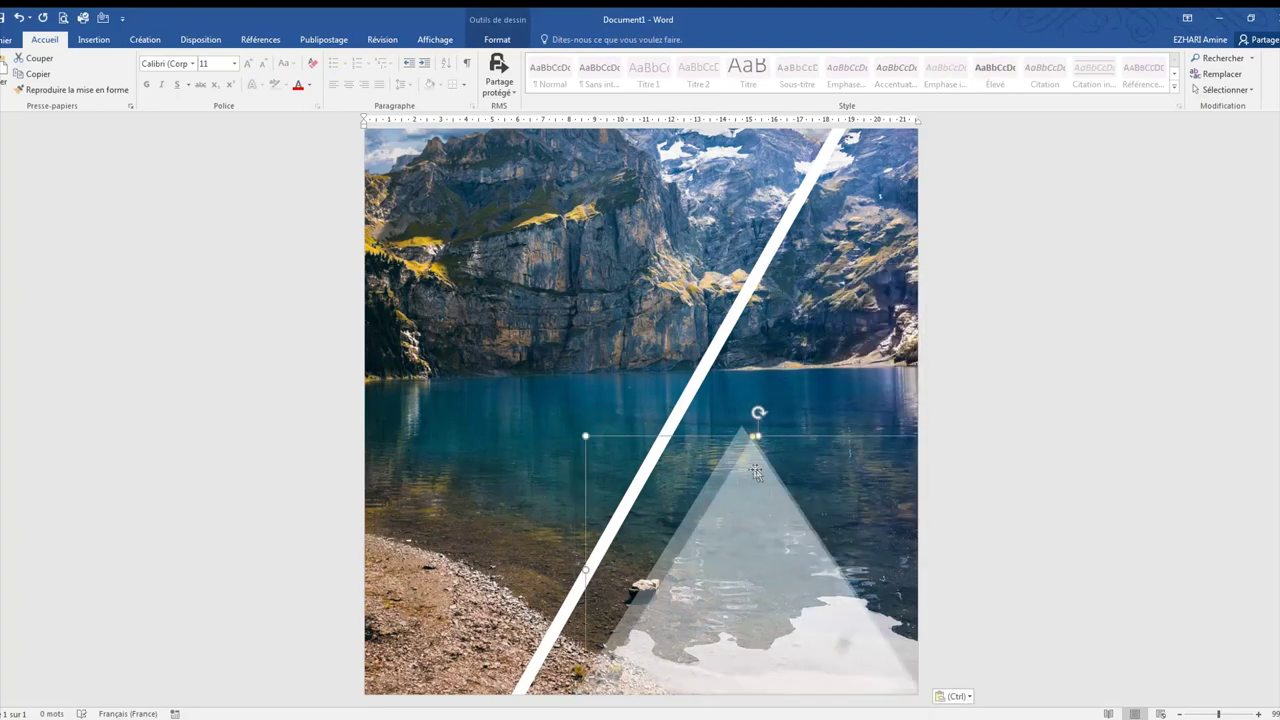
{"action": "left_click_drag", "start_coordinate": [586, 437], "coordinate": [628, 513]}
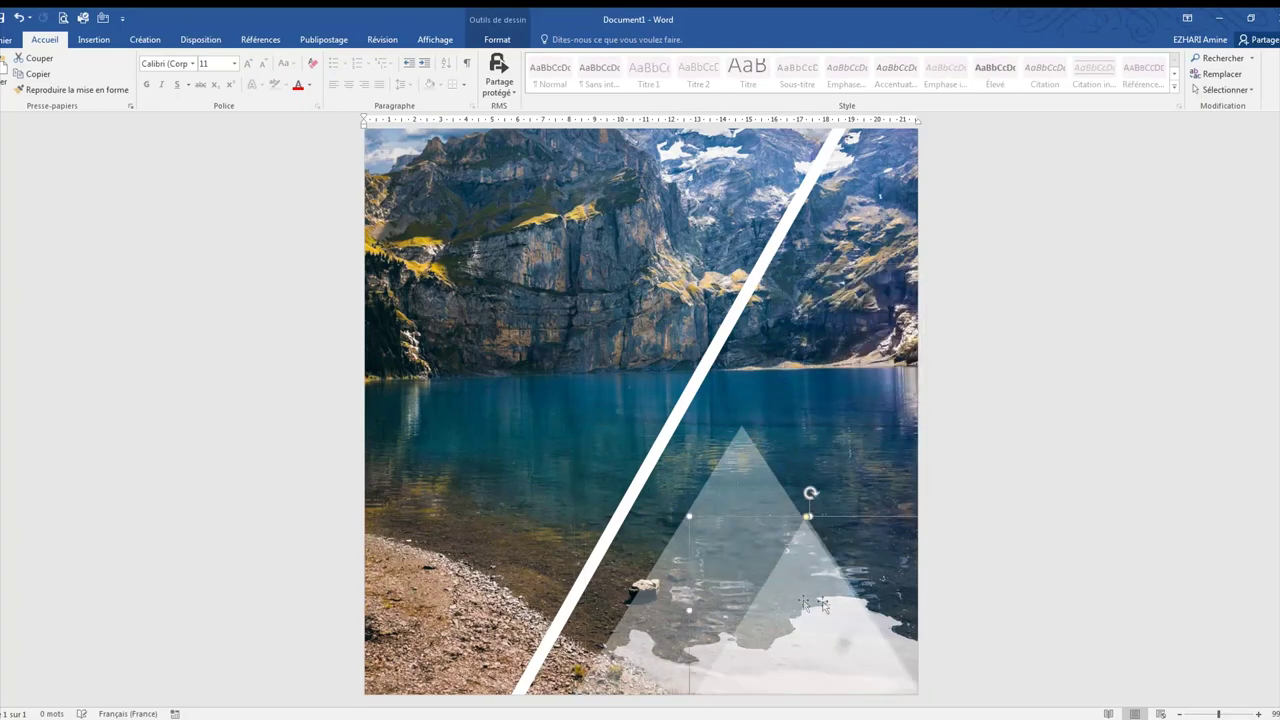
{"action": "left_click_drag", "start_coordinate": [764, 598], "coordinate": [760, 581]}
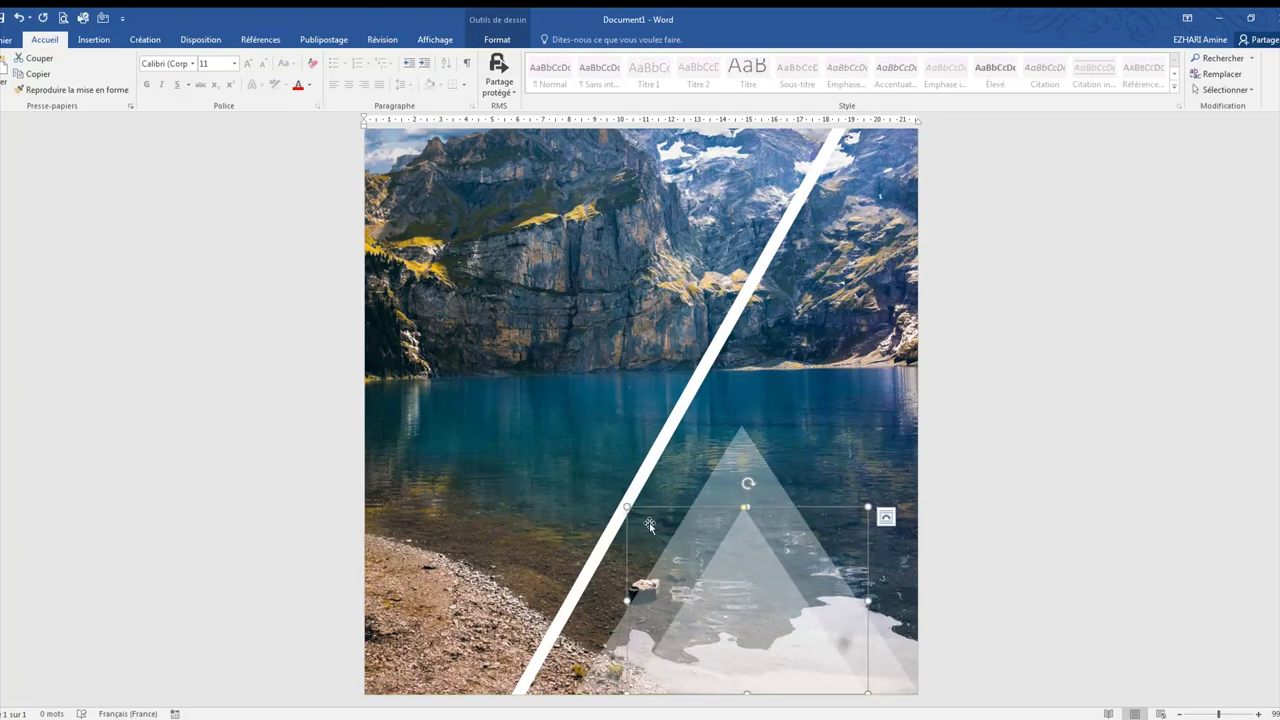
{"action": "left_click", "coordinate": [883, 670]}
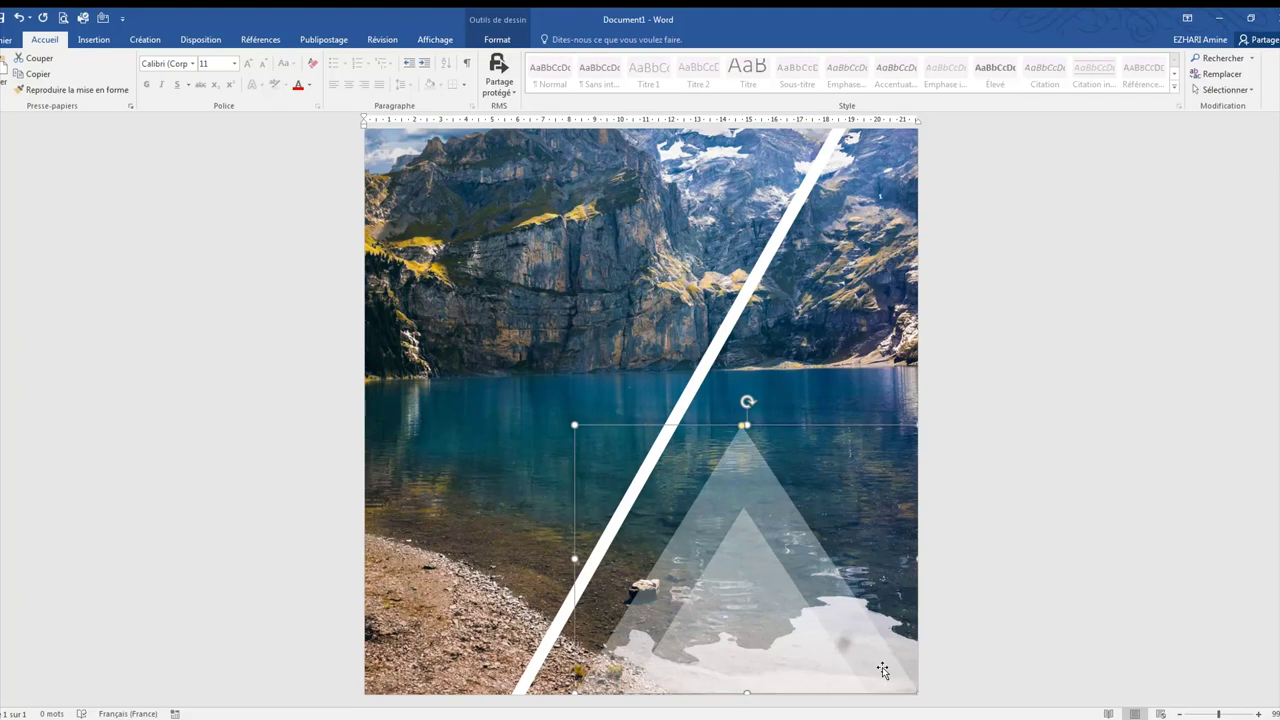
{"action": "left_click", "coordinate": [748, 545]}
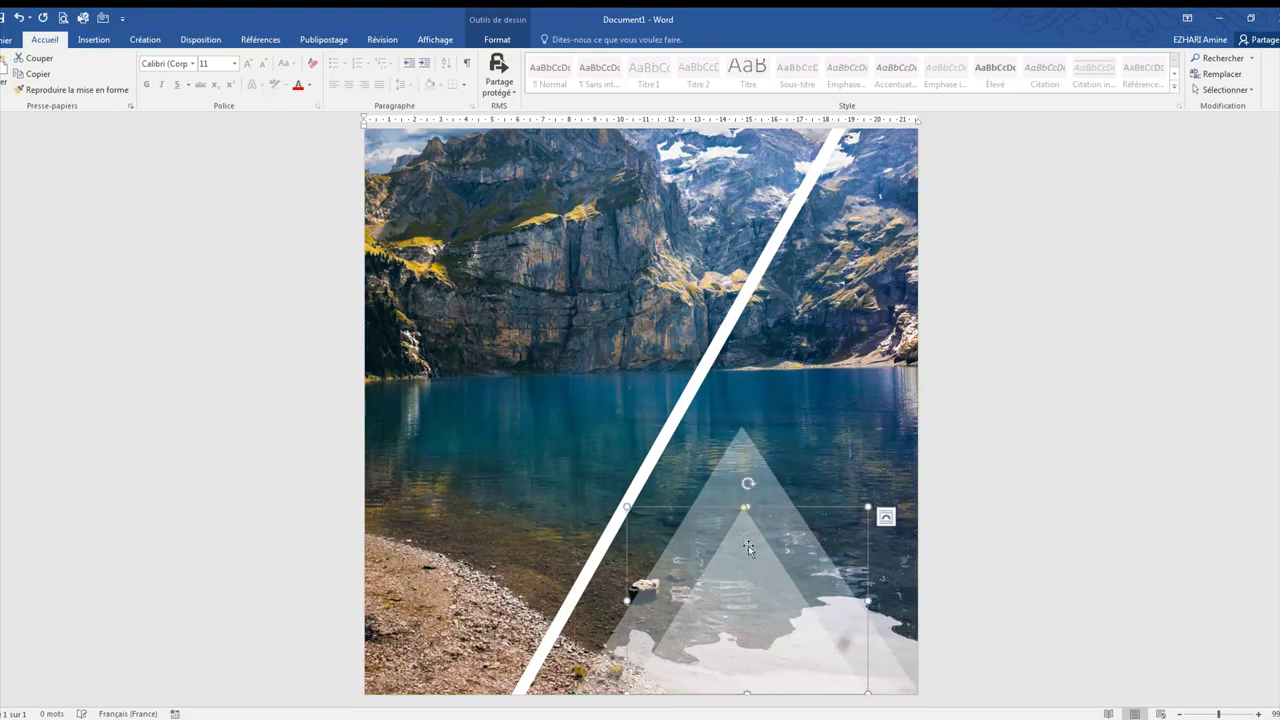
{"action": "left_click_drag", "start_coordinate": [625, 507], "coordinate": [616, 498]}
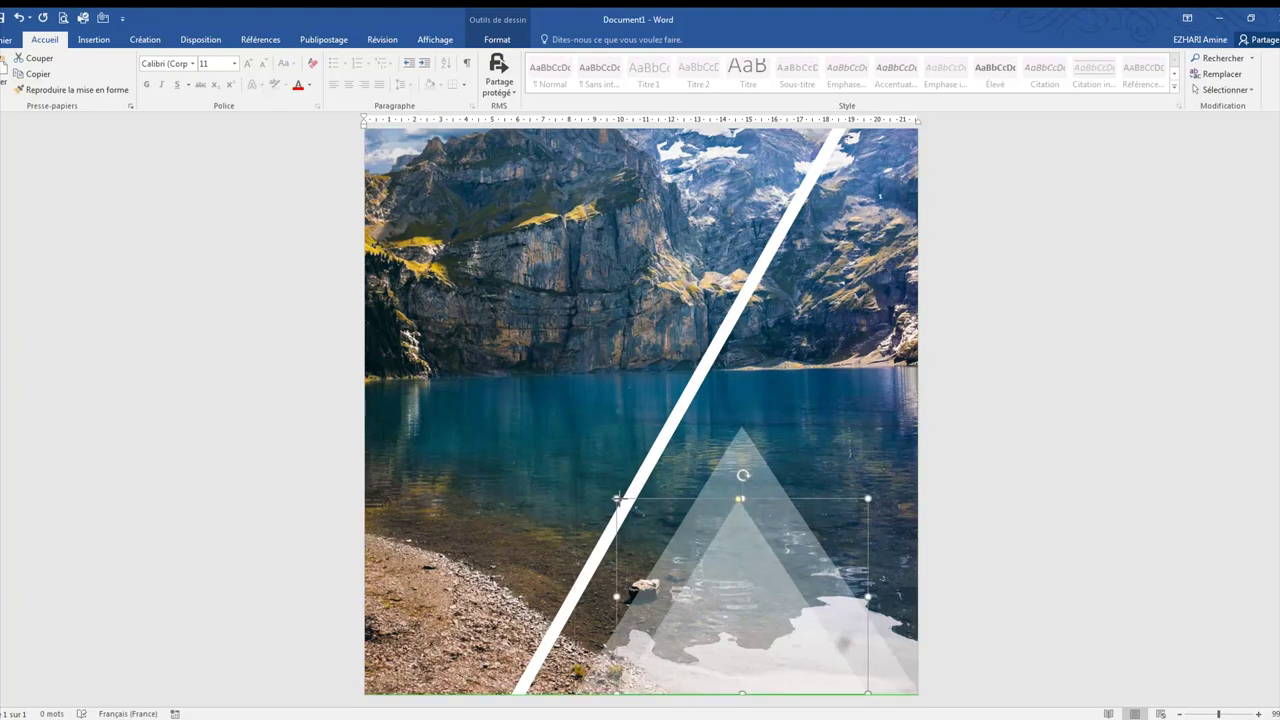
{"action": "left_click_drag", "start_coordinate": [762, 604], "coordinate": [766, 607]}
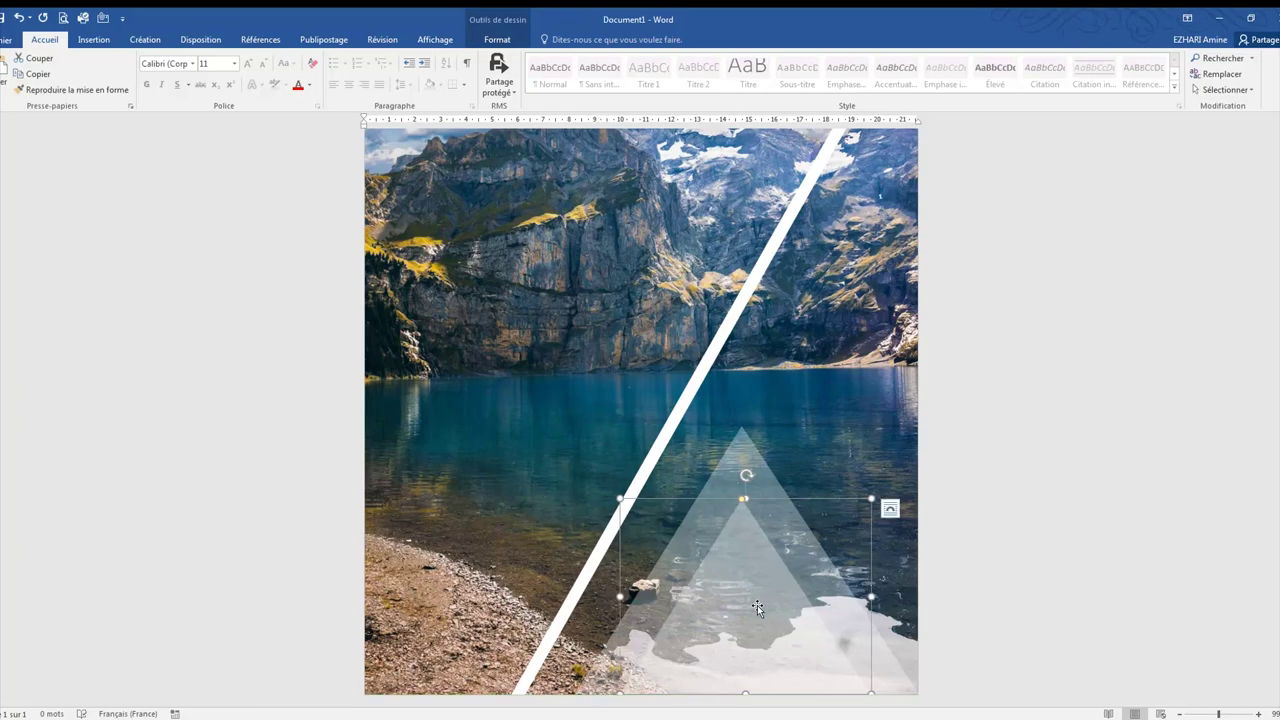
Paste another, even smaller triangle copy nested lower inside the others.
{"action": "right_click", "coordinate": [757, 605]}
{"action": "left_click", "coordinate": [775, 376]}
{"action": "right_click", "coordinate": [758, 606]}
{"action": "left_click", "coordinate": [781, 401]}
{"action": "mouse_move", "coordinate": [629, 509]}
{"action": "left_mouse_down"}
{"action": "mouse_move", "coordinate": [768, 651]}
{"action": "mouse_move", "coordinate": [744, 648]}
{"action": "left_mouse_up"}
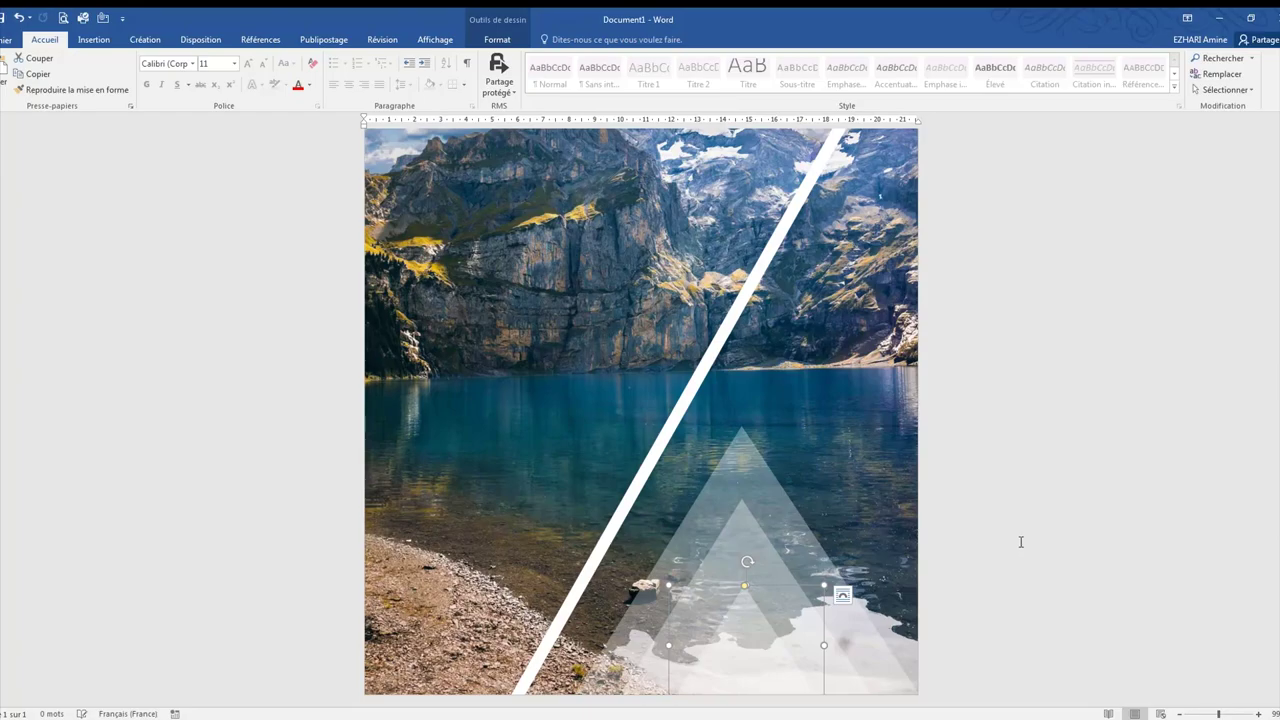
{"action": "left_click", "coordinate": [1020, 541]}
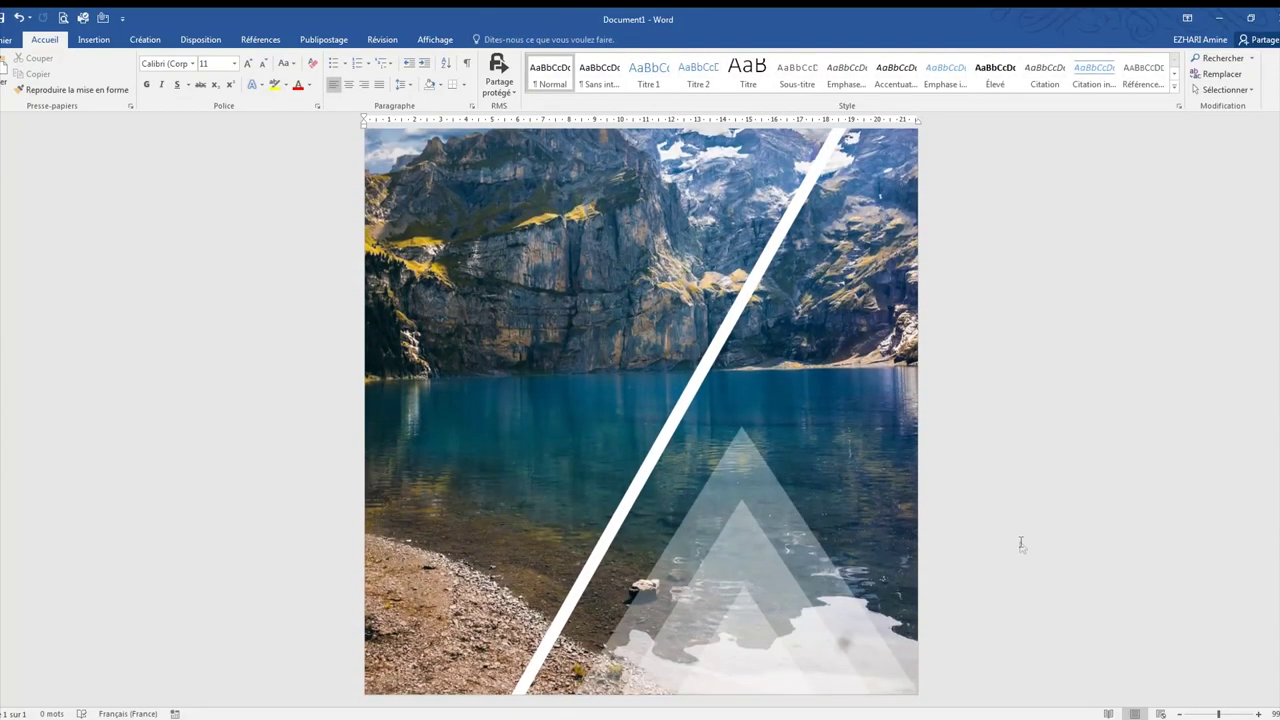
{"action": "left_click", "coordinate": [748, 494]}
Copy both nested triangles, paste them near the top, and group them.
{"action": "left_click", "coordinate": [749, 545], "text": "shift"}
{"action": "right_click", "coordinate": [749, 545]}
{"action": "key", "text": "Escape"}
{"action": "right_click", "coordinate": [670, 285]}
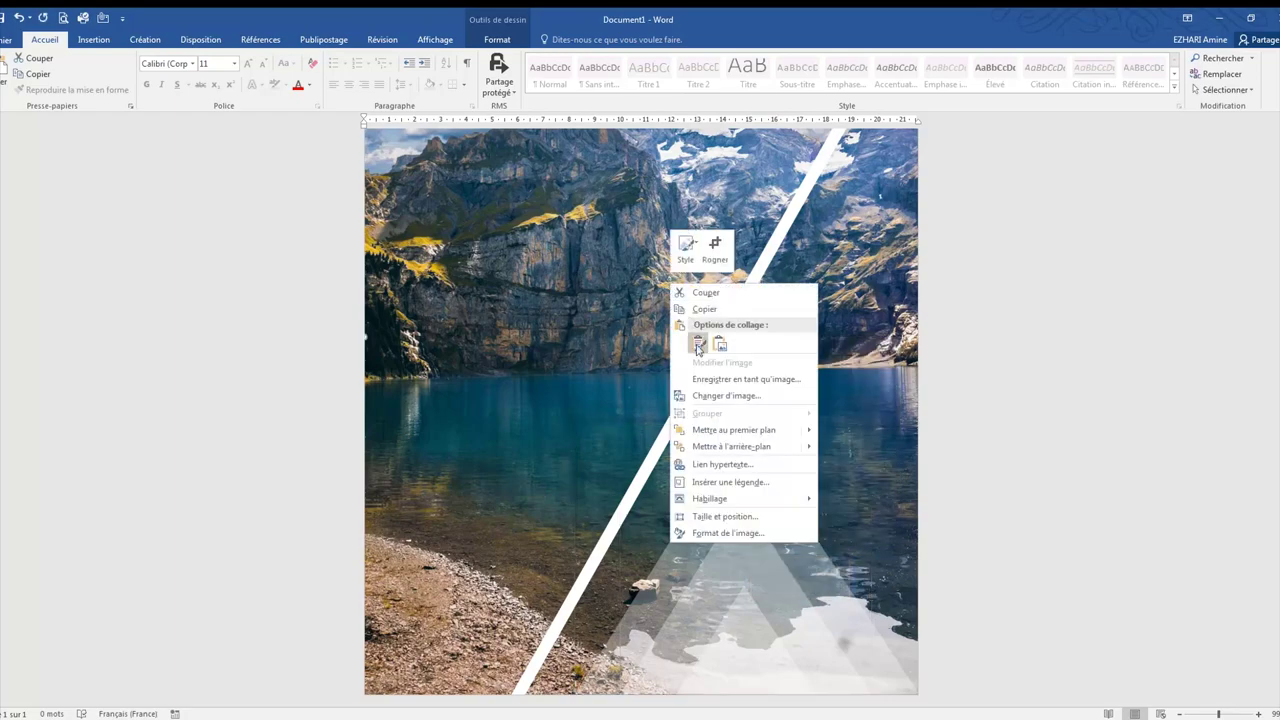
{"action": "left_click", "coordinate": [700, 347]}
{"action": "right_click", "coordinate": [580, 305]}
{"action": "mouse_move", "coordinate": [712, 387]}
{"action": "left_click", "coordinate": [767, 384]}
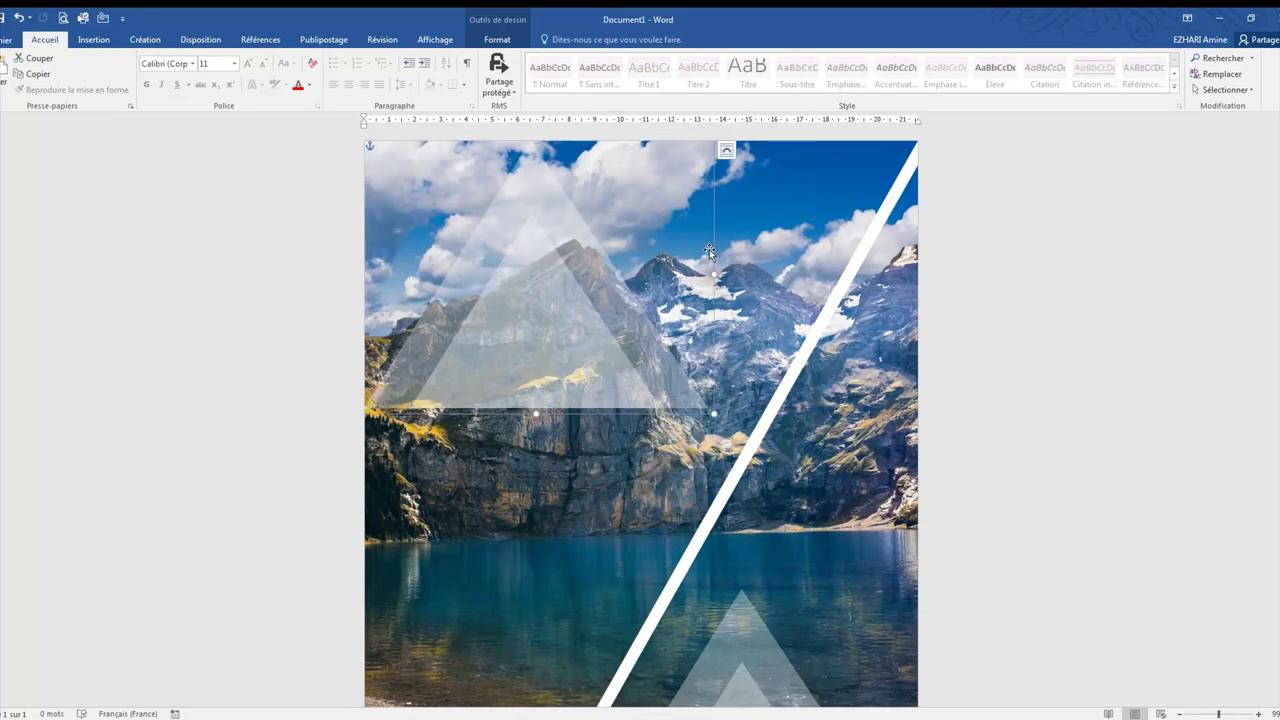
Flip the triangle group upside down and size it to hang from the photo's top edge.
{"action": "left_click", "coordinate": [497, 39]}
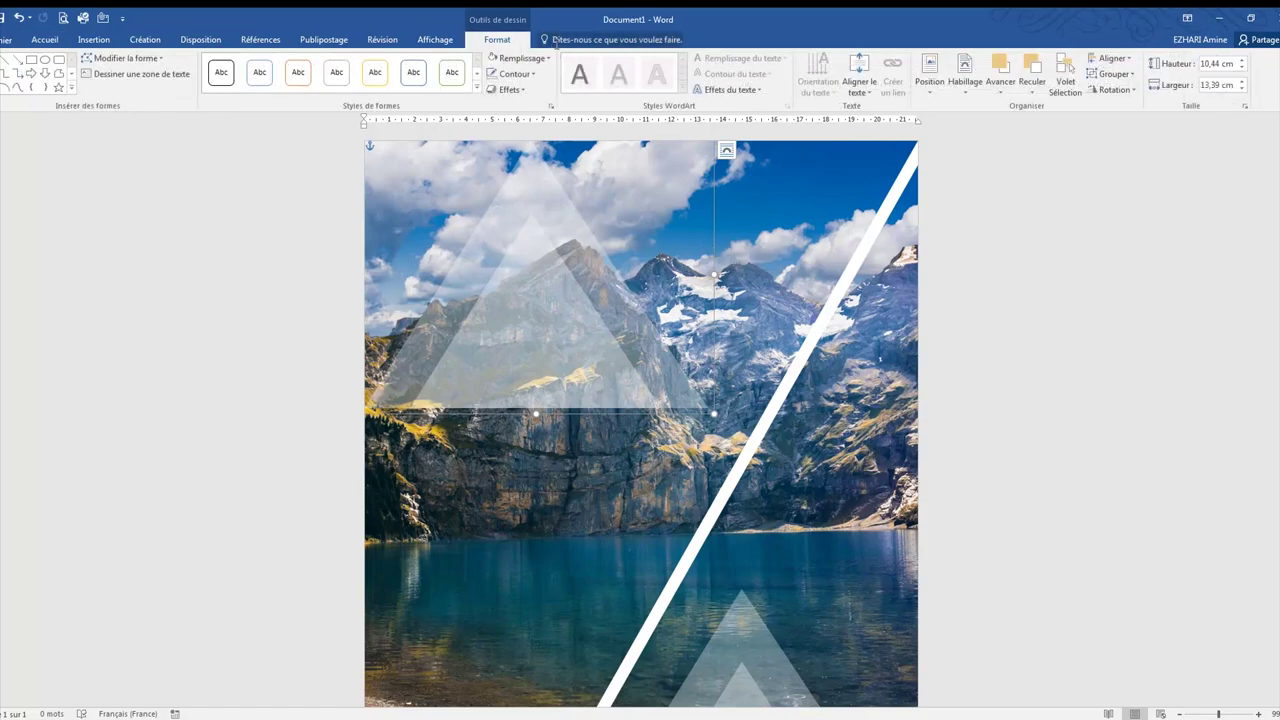
{"action": "left_click", "coordinate": [1112, 90]}
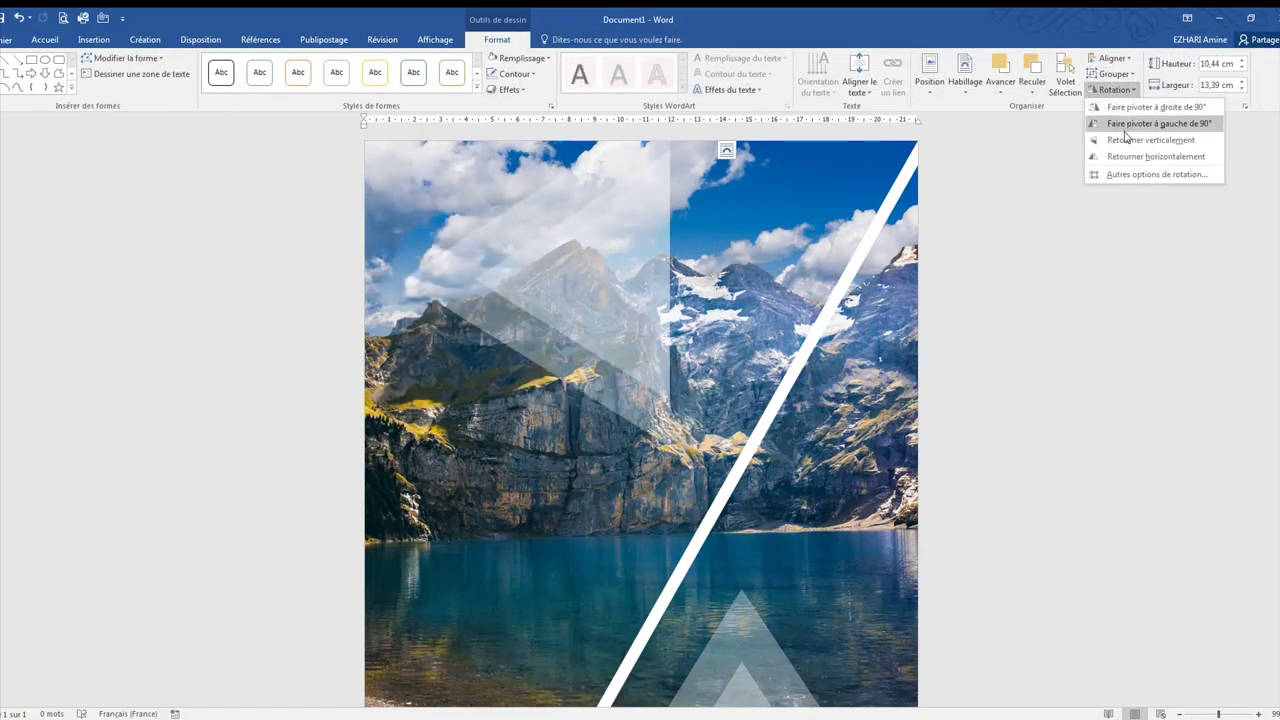
{"action": "left_click", "coordinate": [1140, 140]}
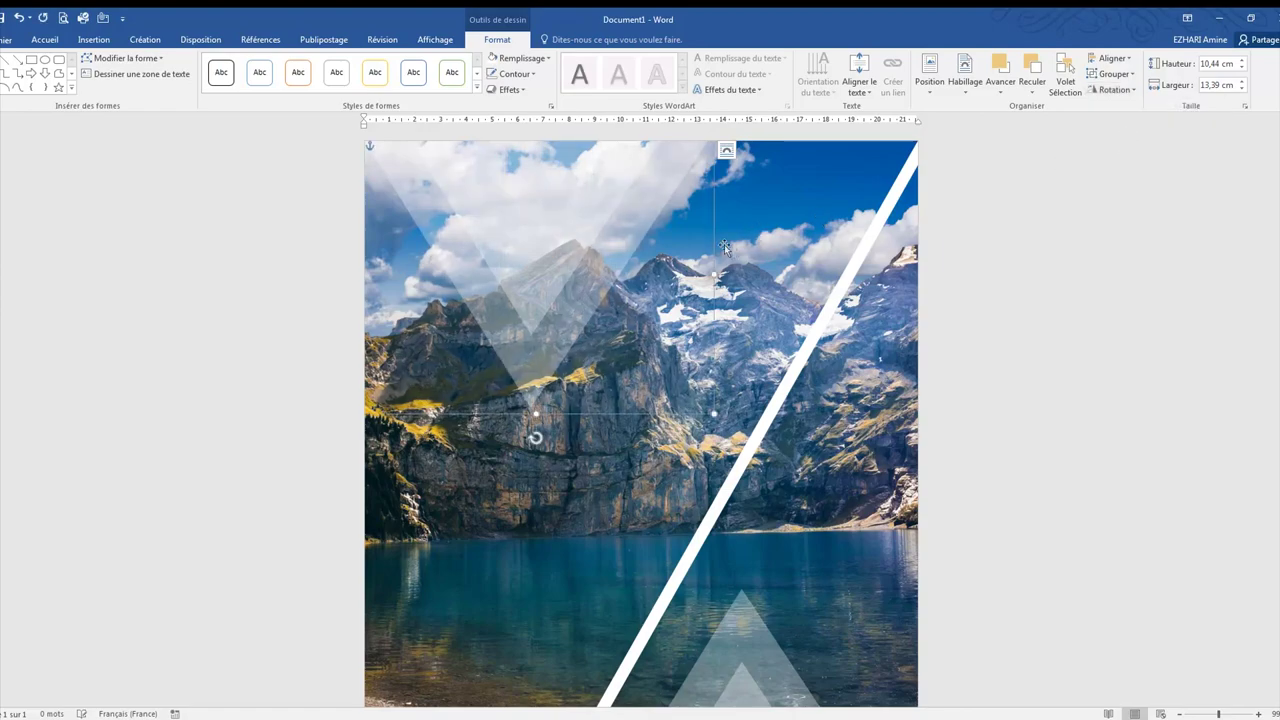
{"action": "left_click_drag", "start_coordinate": [712, 233], "coordinate": [817, 230]}
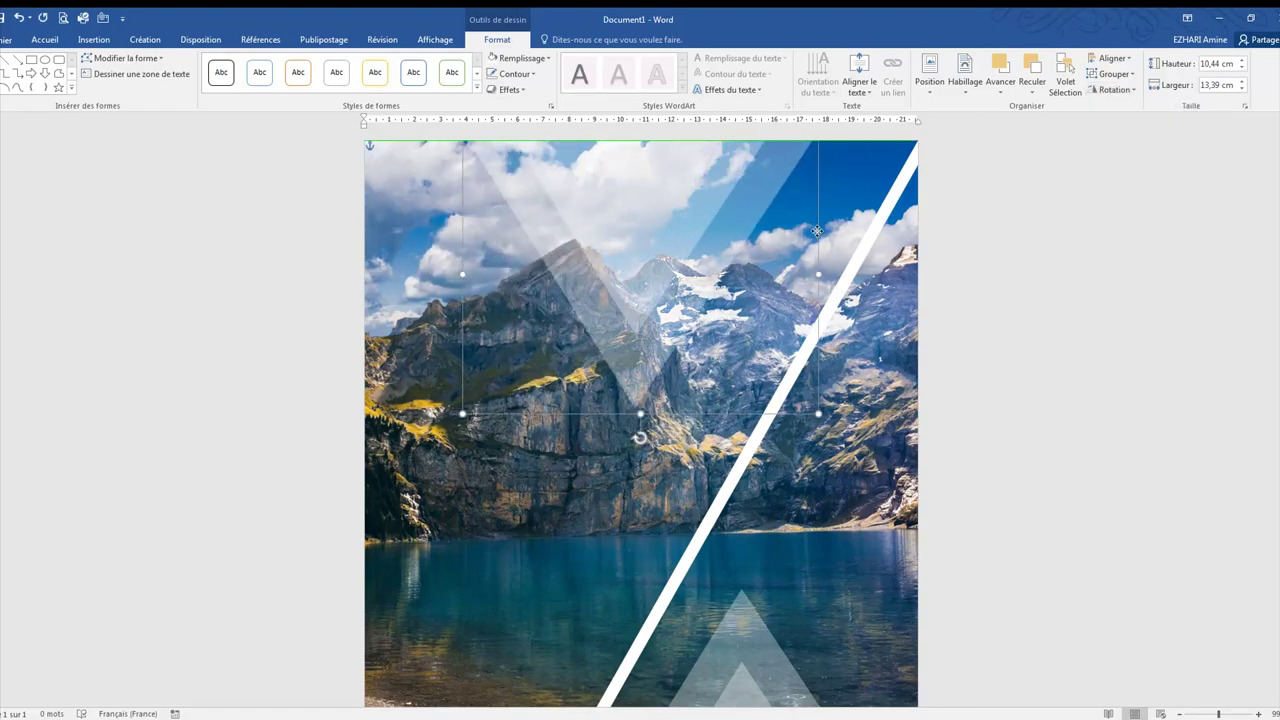
{"action": "left_click_drag", "start_coordinate": [817, 231], "coordinate": [814, 231]}
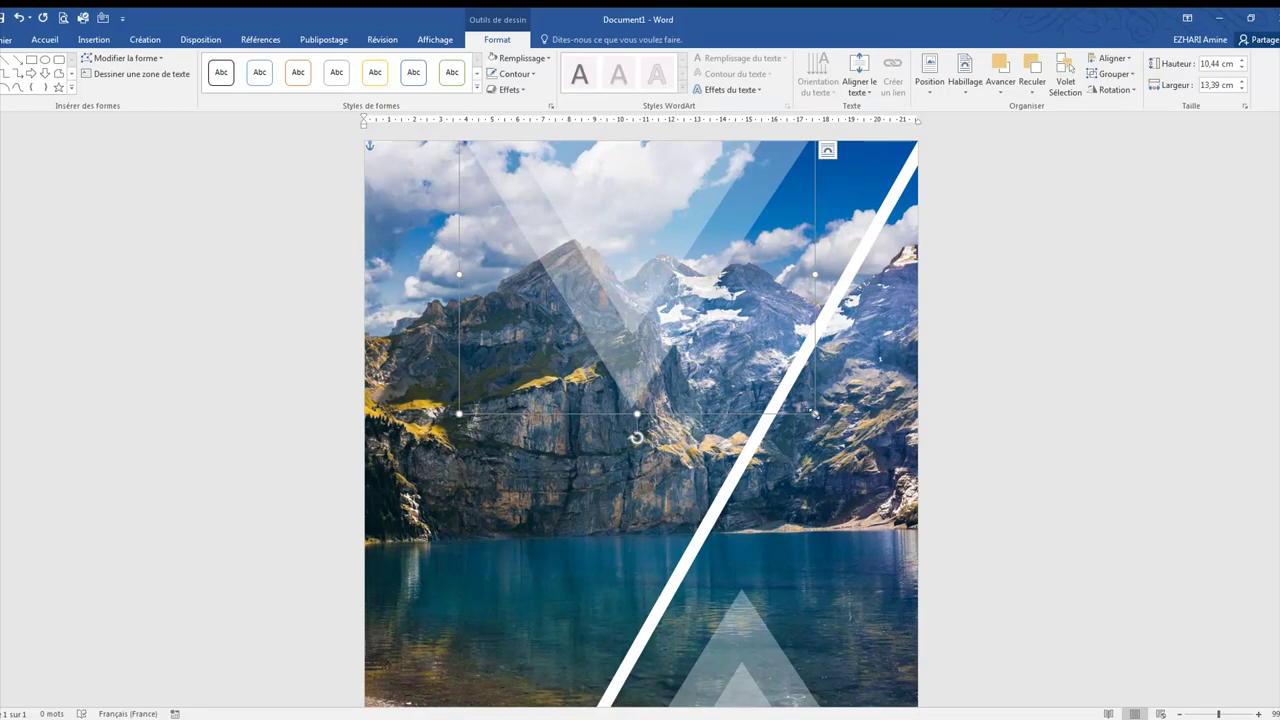
{"action": "left_click_drag", "start_coordinate": [815, 413], "coordinate": [860, 476]}
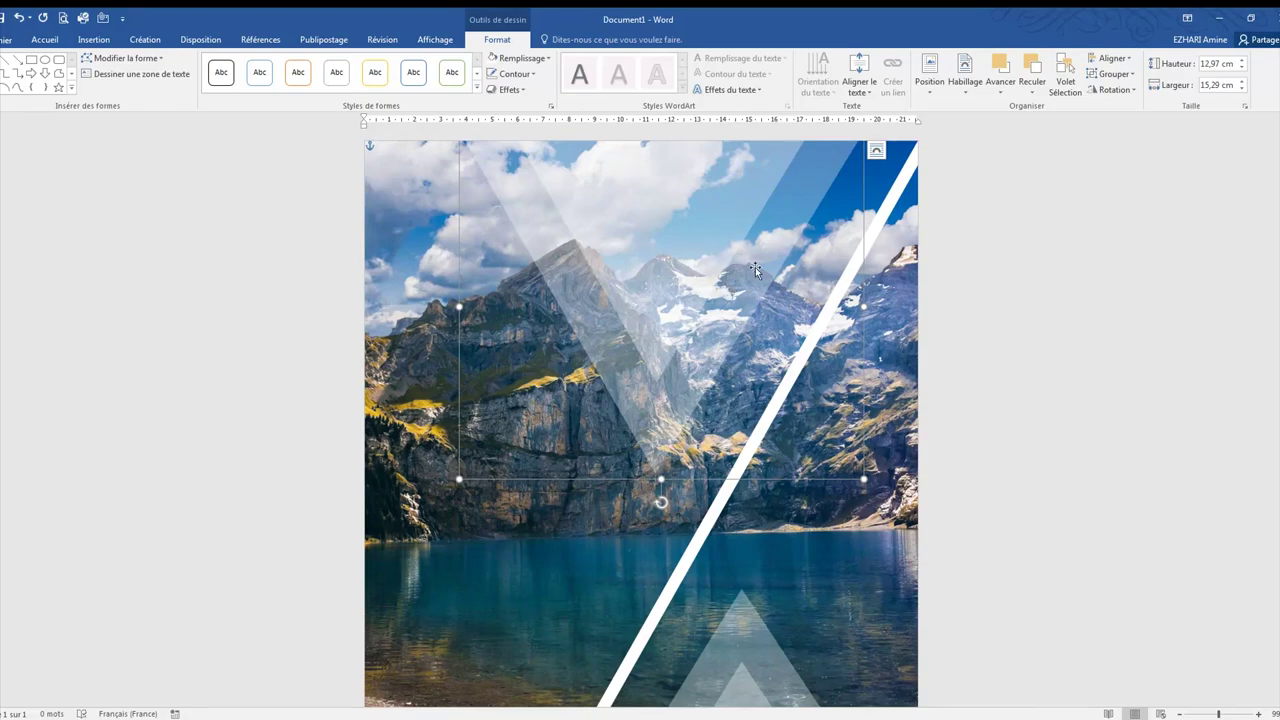
{"action": "left_click_drag", "start_coordinate": [857, 251], "coordinate": [842, 248]}
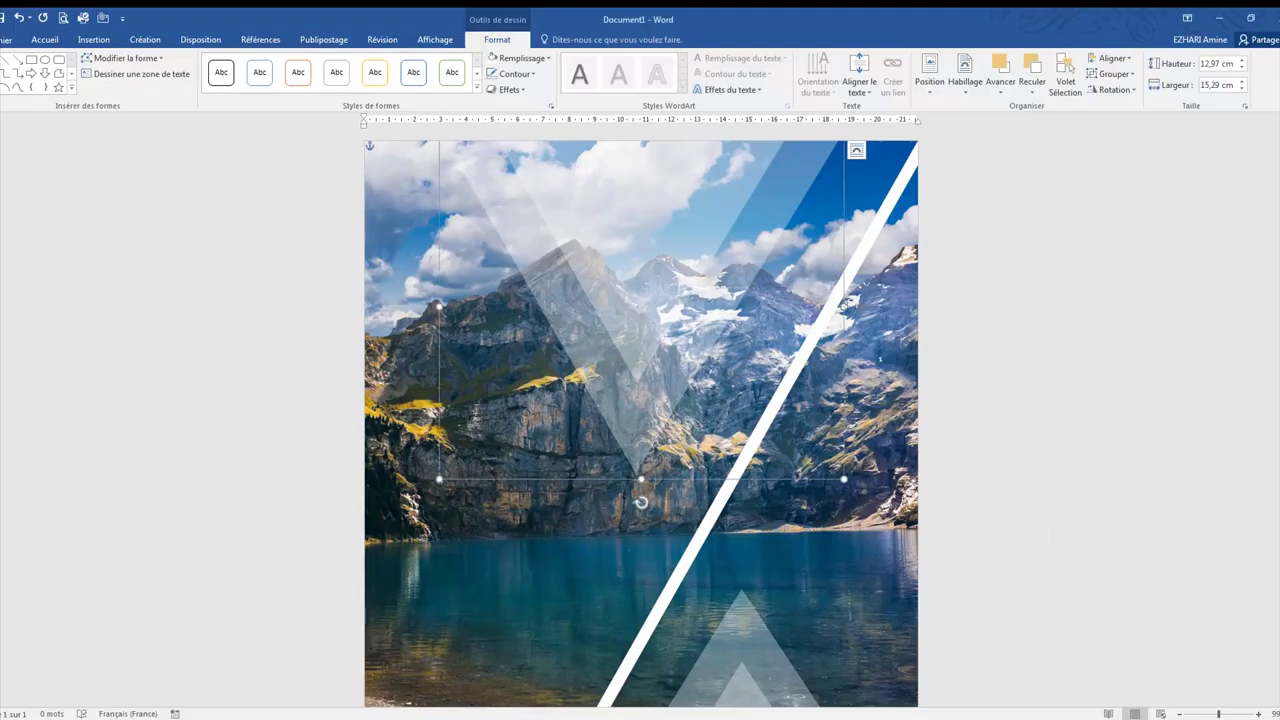
{"action": "left_click_drag", "start_coordinate": [439, 306], "coordinate": [410, 306]}
{"action": "left_click_drag", "start_coordinate": [614, 244], "coordinate": [634, 383]}
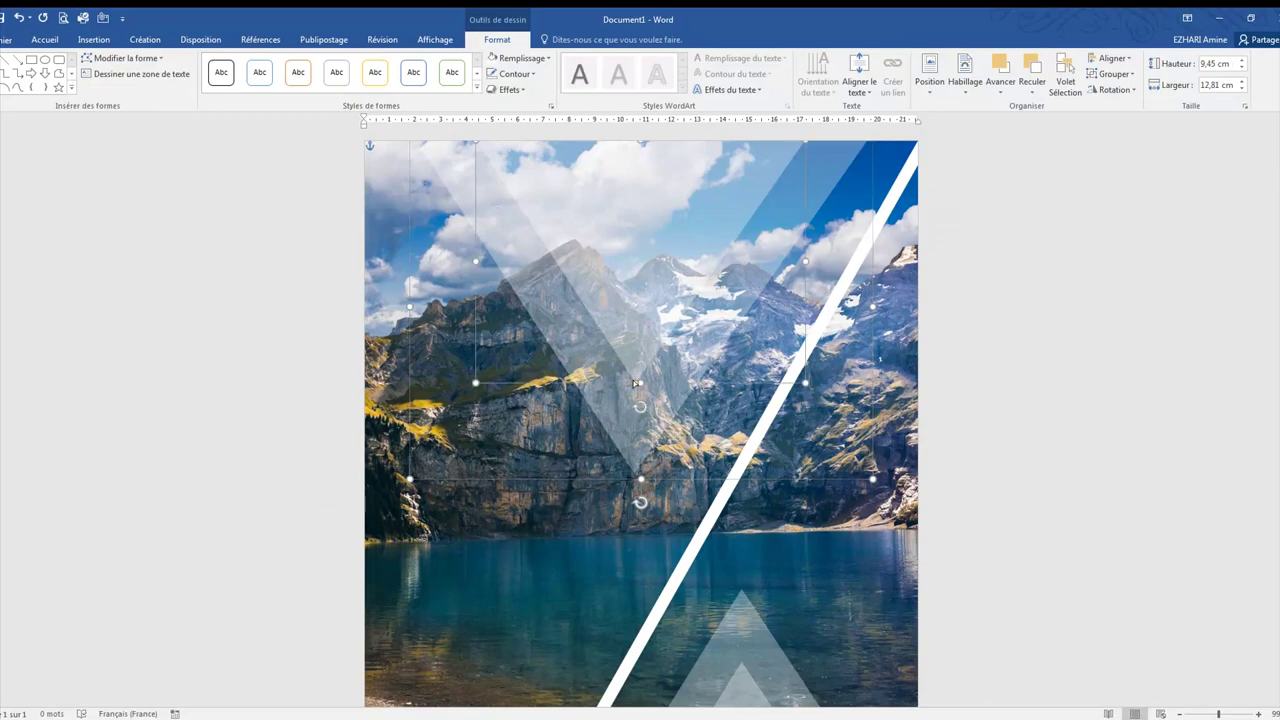
{"action": "left_click_drag", "start_coordinate": [805, 383], "coordinate": [792, 365]}
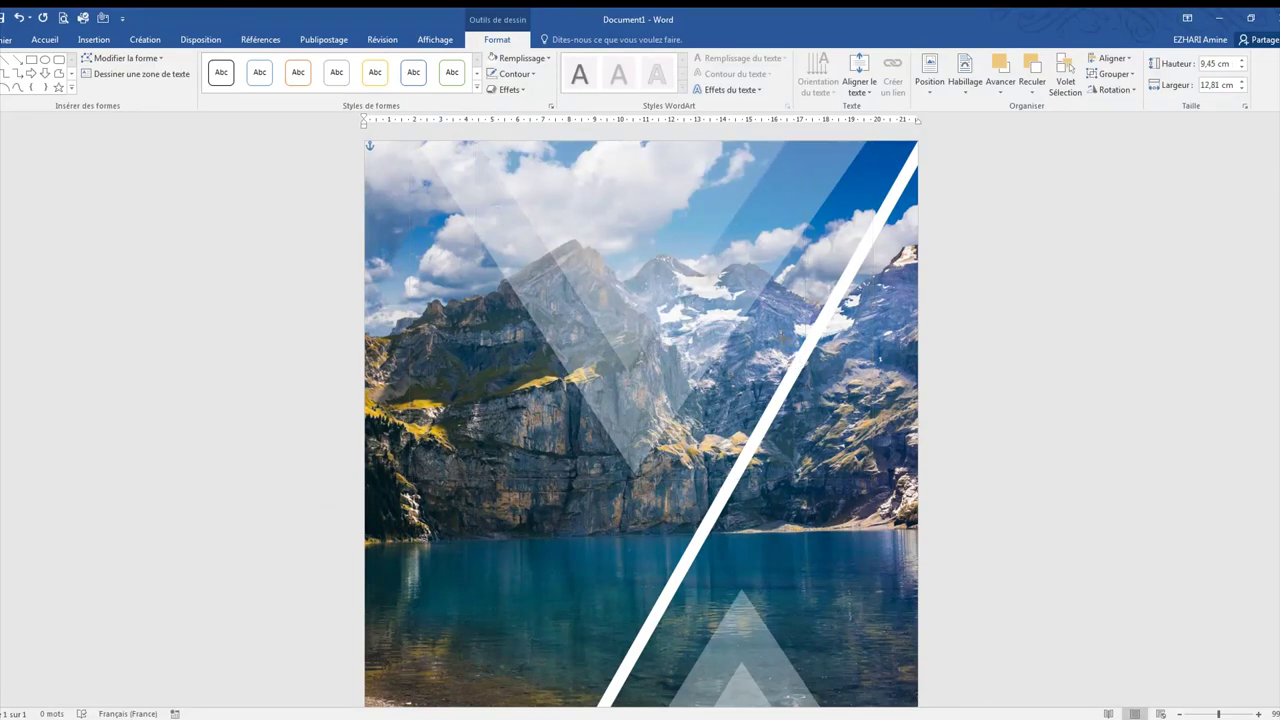
{"action": "left_click", "coordinate": [591, 192]}
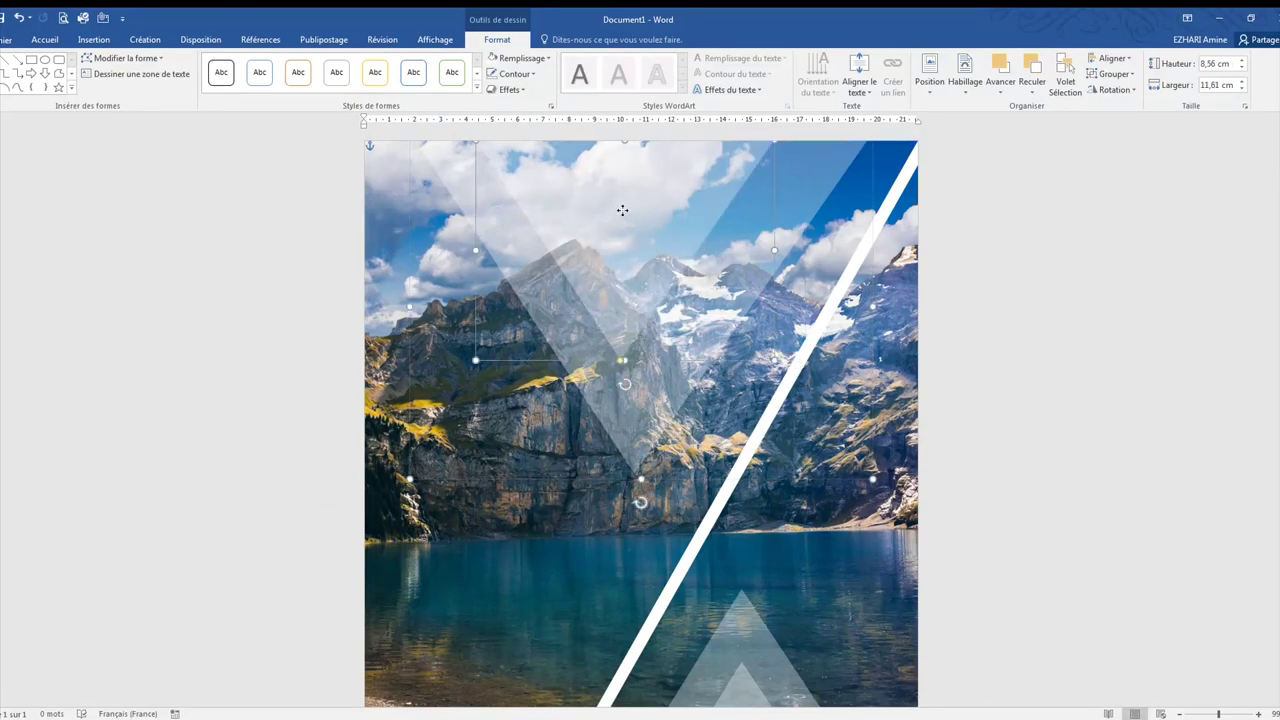
{"action": "left_click", "coordinate": [835, 497]}
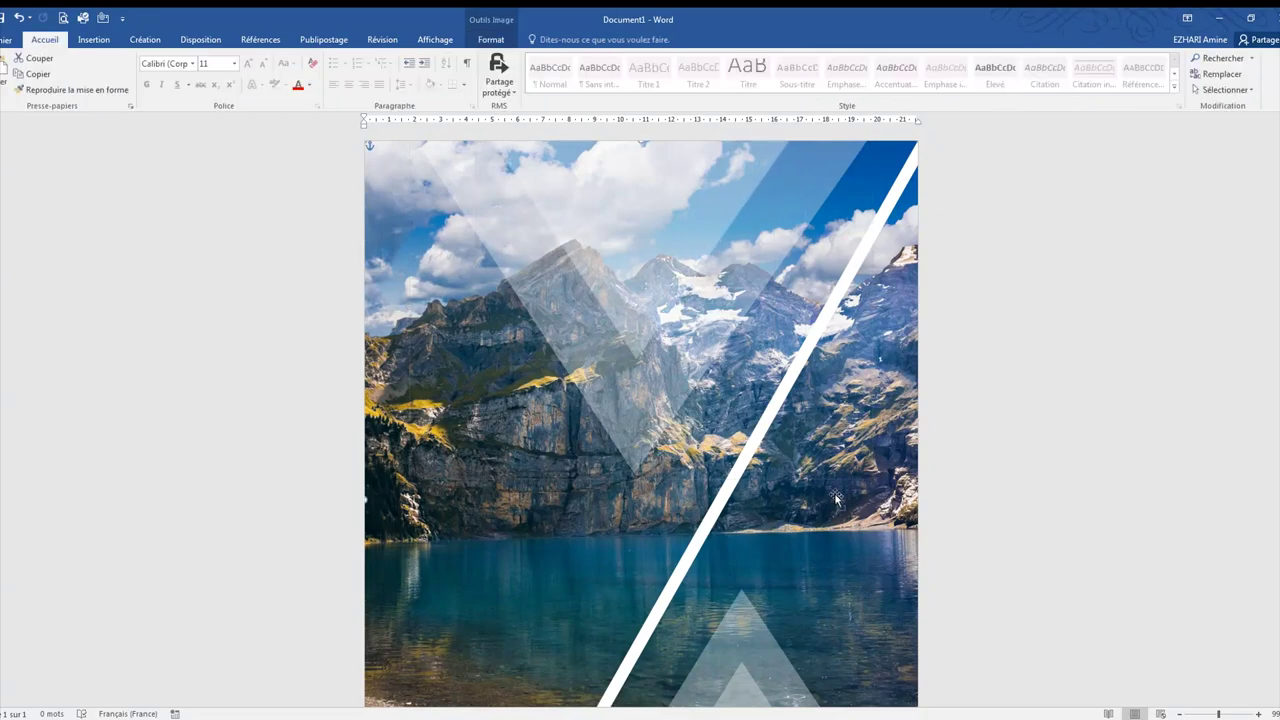
Paste a copy of the translucent triangle and move it to the lower right near the band.
{"action": "scroll", "coordinate": [835, 497], "scroll_direction": "down", "scroll_amount": 2}
{"action": "scroll", "coordinate": [834, 493], "scroll_direction": "down", "scroll_amount": 1}
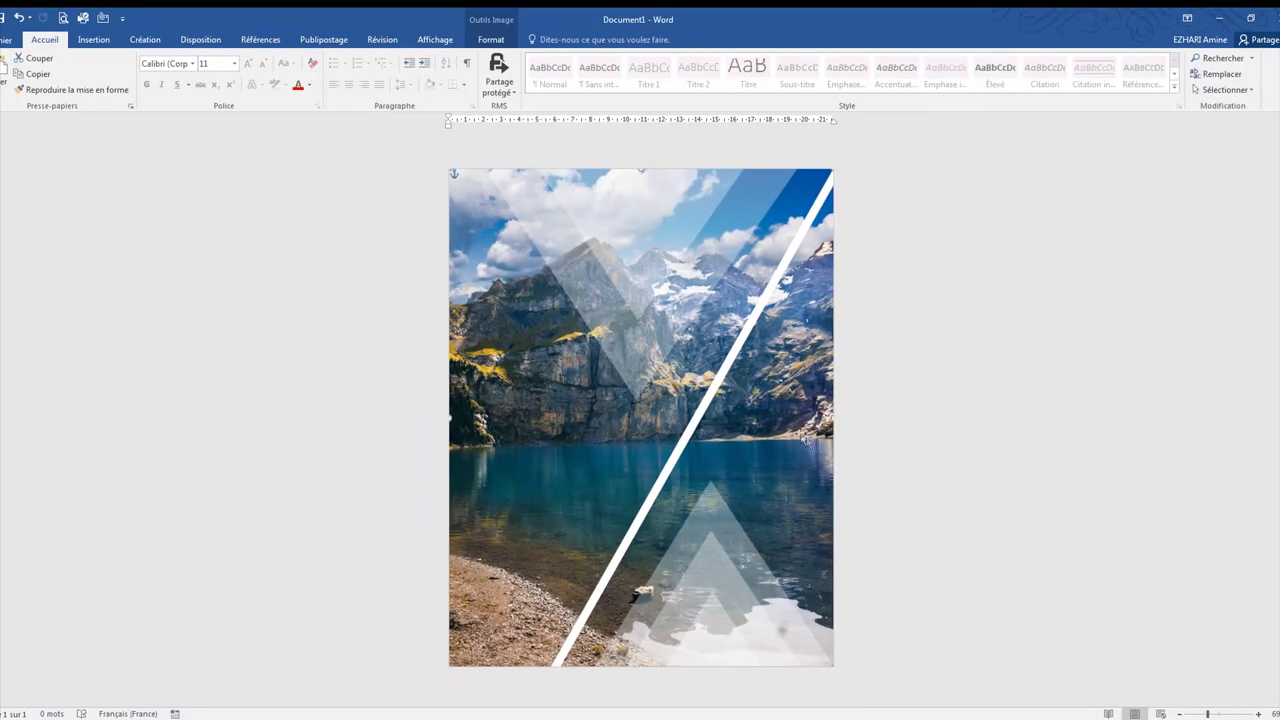
{"action": "left_click", "coordinate": [93, 39]}
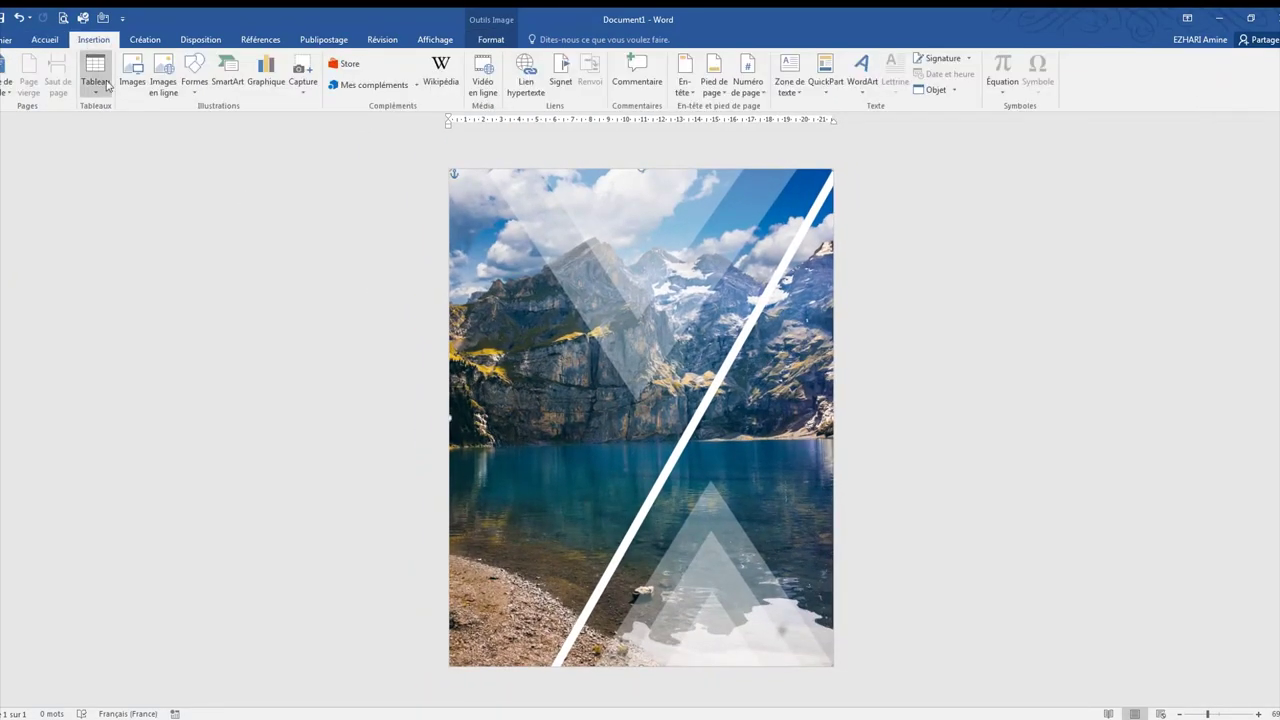
{"action": "left_click", "coordinate": [197, 90]}
{"action": "key", "text": "Escape"}
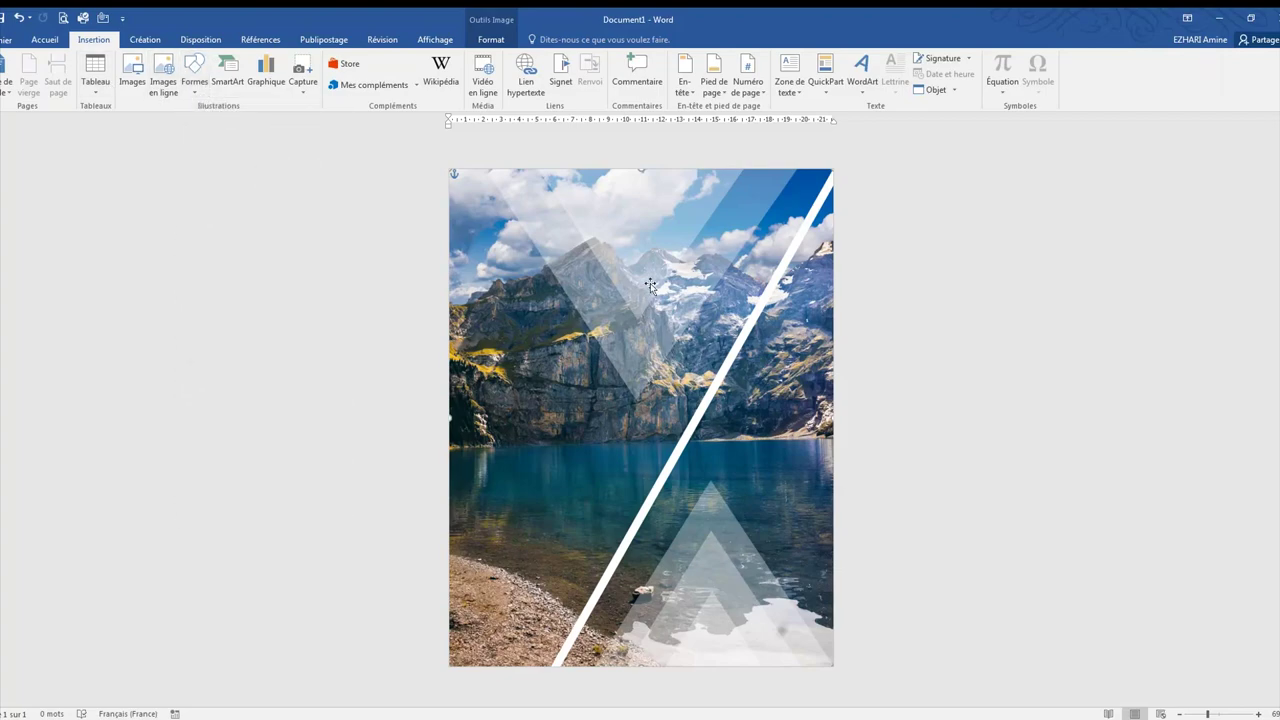
{"action": "left_click", "coordinate": [634, 246]}
{"action": "right_click", "coordinate": [632, 227]}
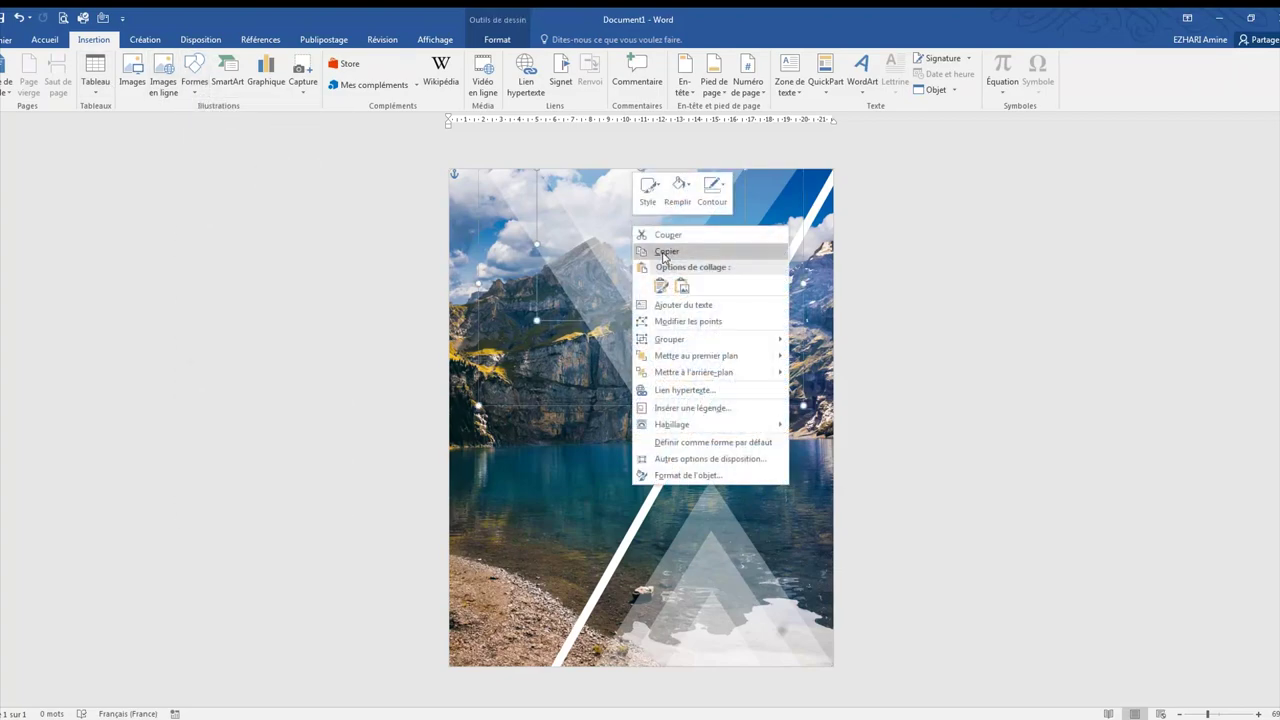
{"action": "left_click", "coordinate": [665, 252]}
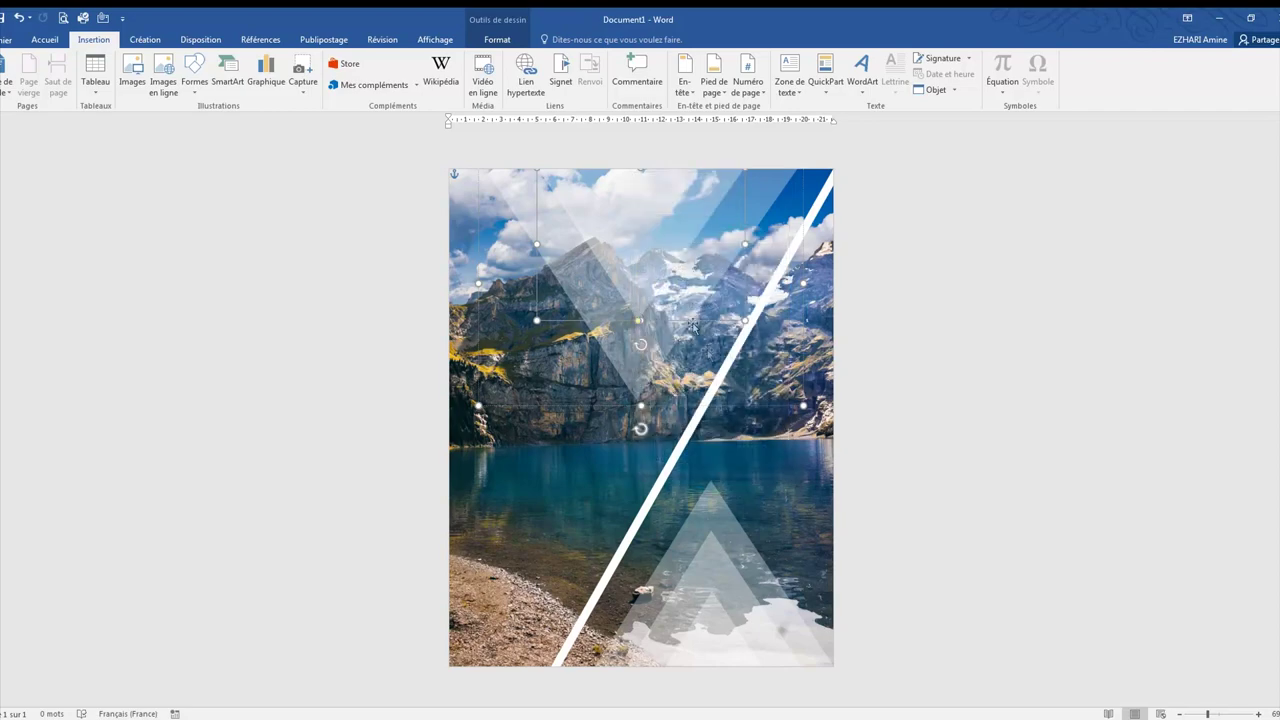
{"action": "right_click", "coordinate": [750, 383]}
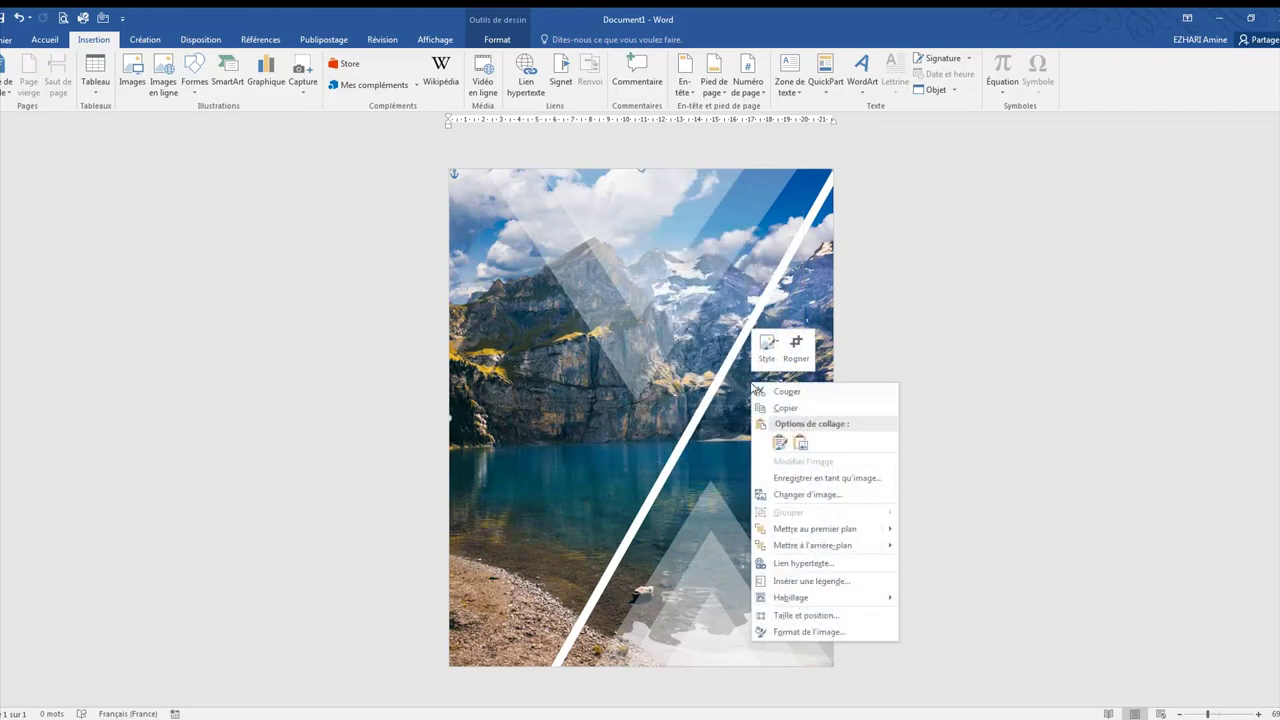
{"action": "left_click", "coordinate": [778, 443]}
{"action": "left_click_drag", "start_coordinate": [536, 253], "coordinate": [776, 433]}
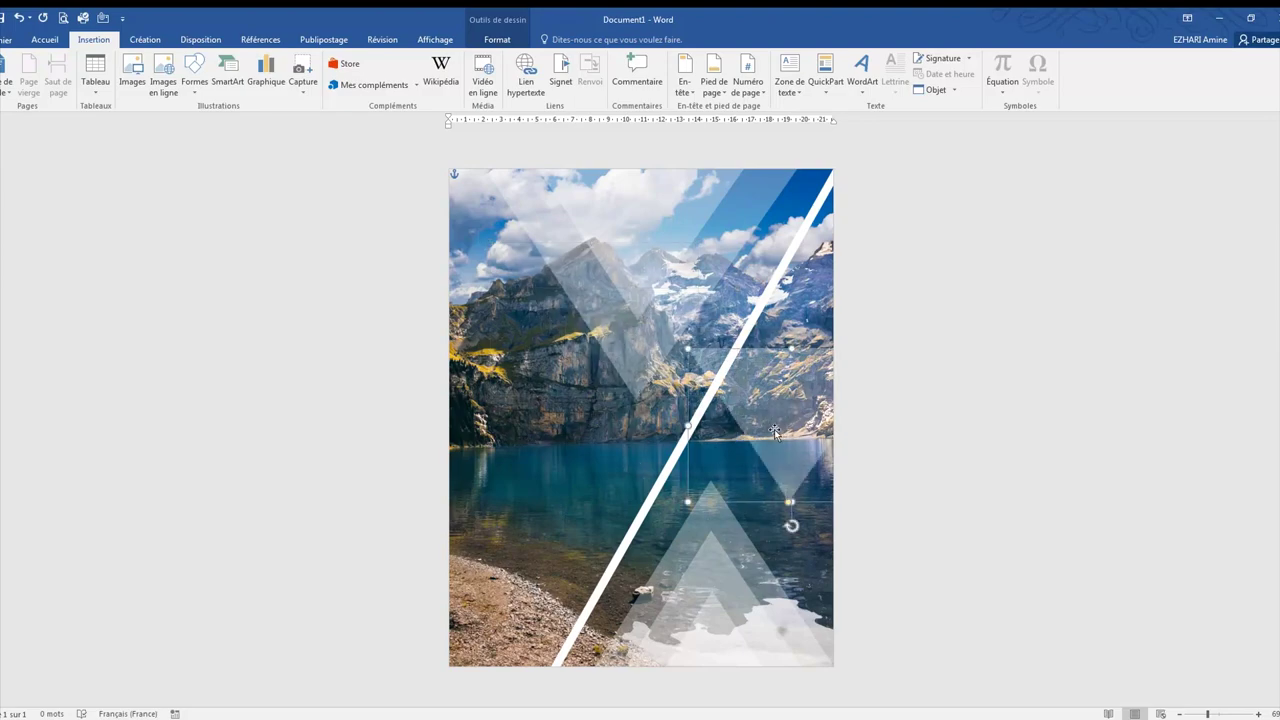
Rotate the copy 90° right, enlarge it to 17,05 cm wide, and align it to the right edge.
{"action": "left_click", "coordinate": [499, 42]}
{"action": "left_click", "coordinate": [1118, 90]}
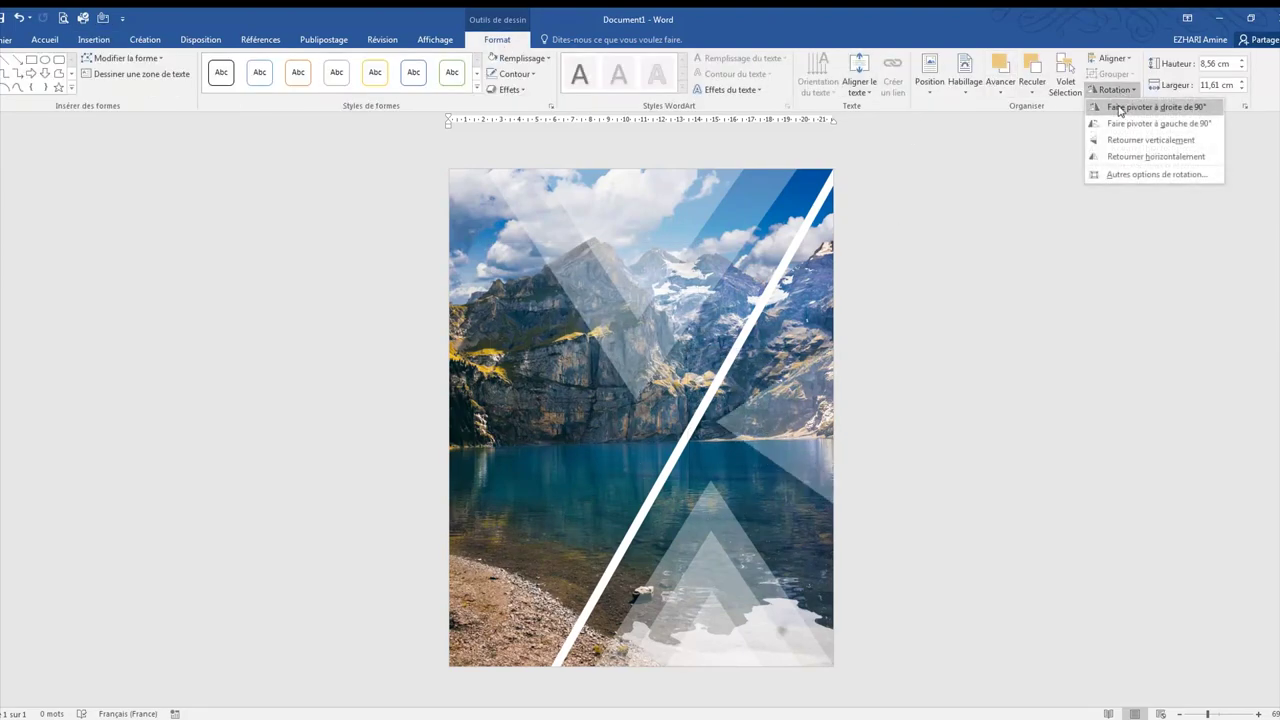
{"action": "left_click", "coordinate": [1119, 107]}
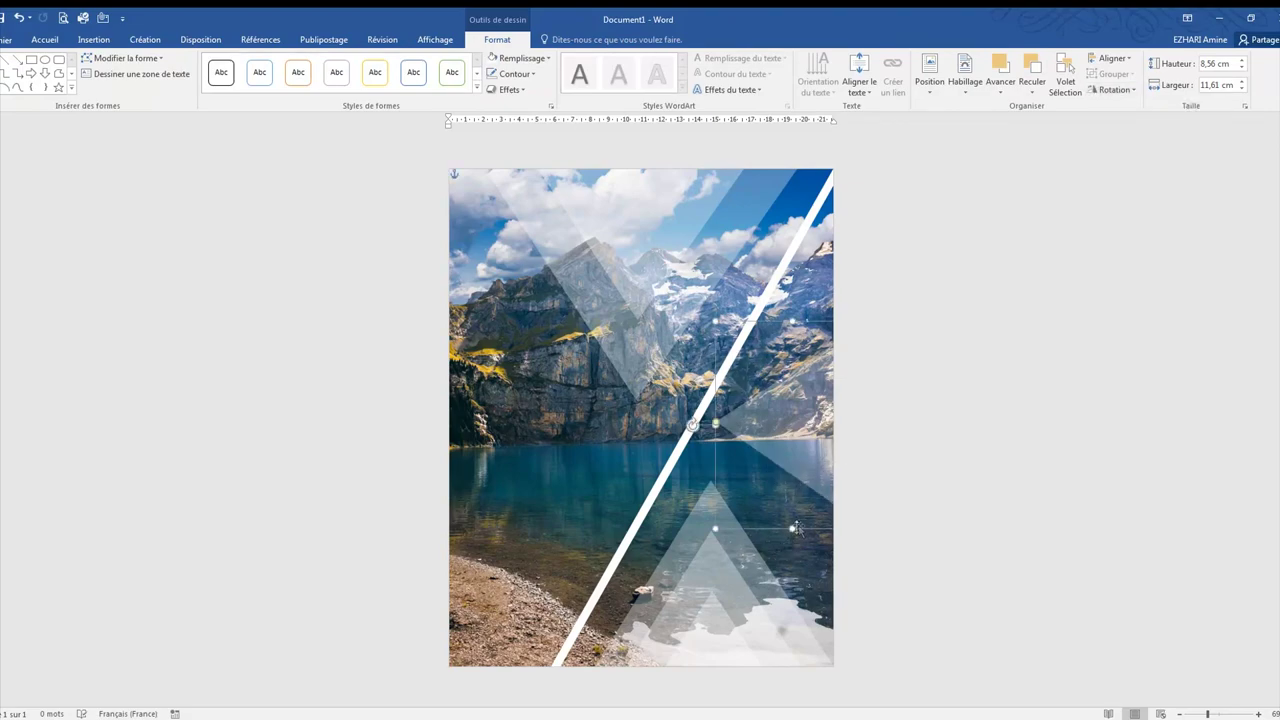
{"action": "left_click_drag", "start_coordinate": [793, 528], "coordinate": [793, 572]}
{"action": "left_click_drag", "start_coordinate": [808, 486], "coordinate": [862, 425]}
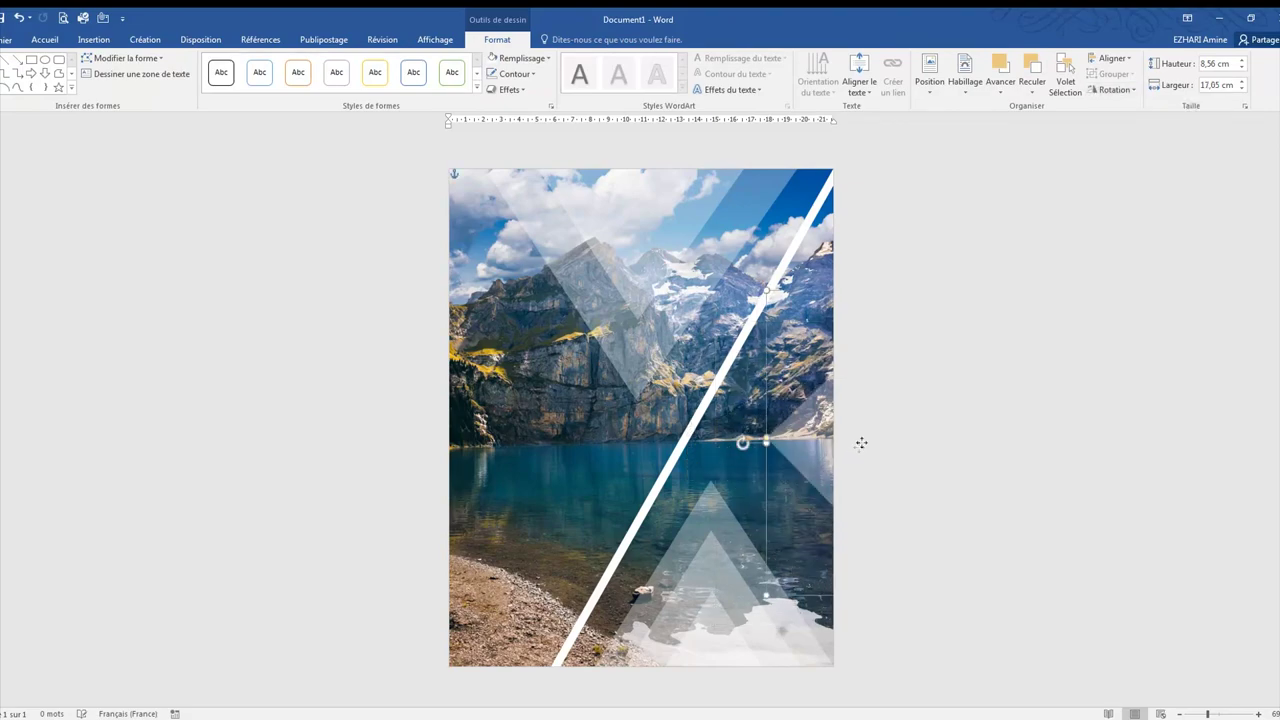
{"action": "left_click_drag", "start_coordinate": [859, 425], "coordinate": [861, 425]}
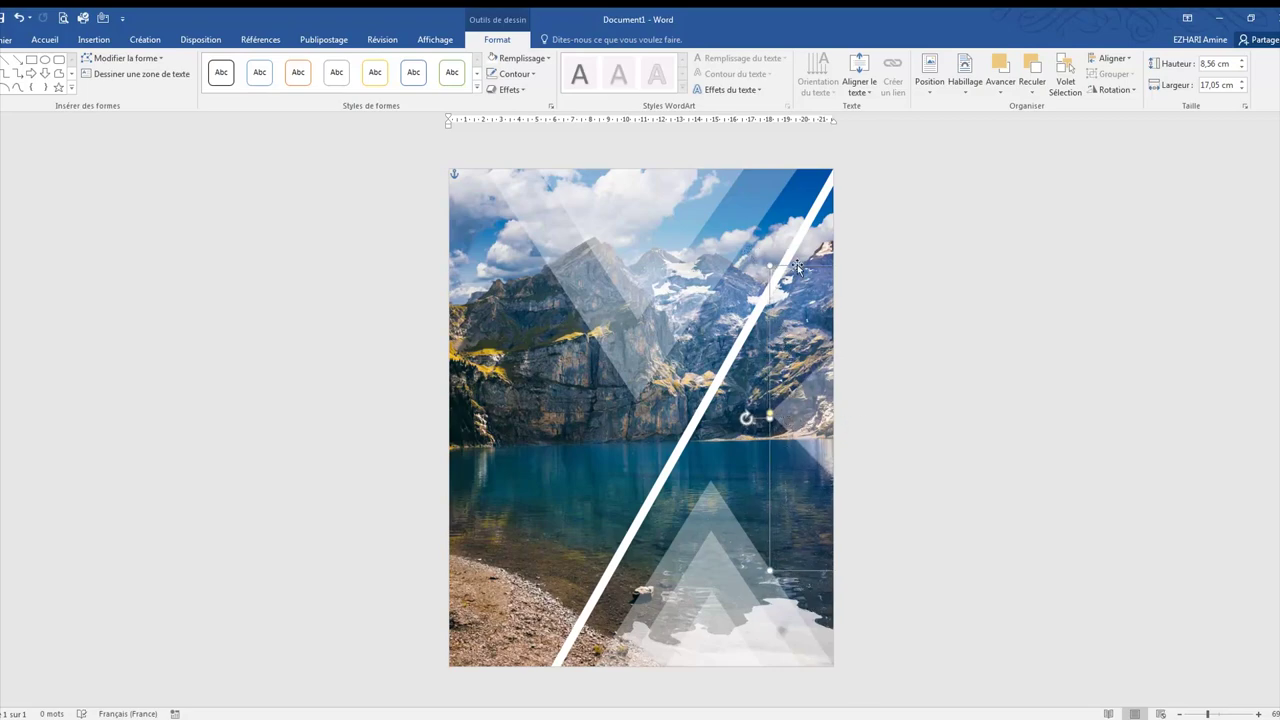
{"action": "left_click_drag", "start_coordinate": [818, 404], "coordinate": [818, 418]}
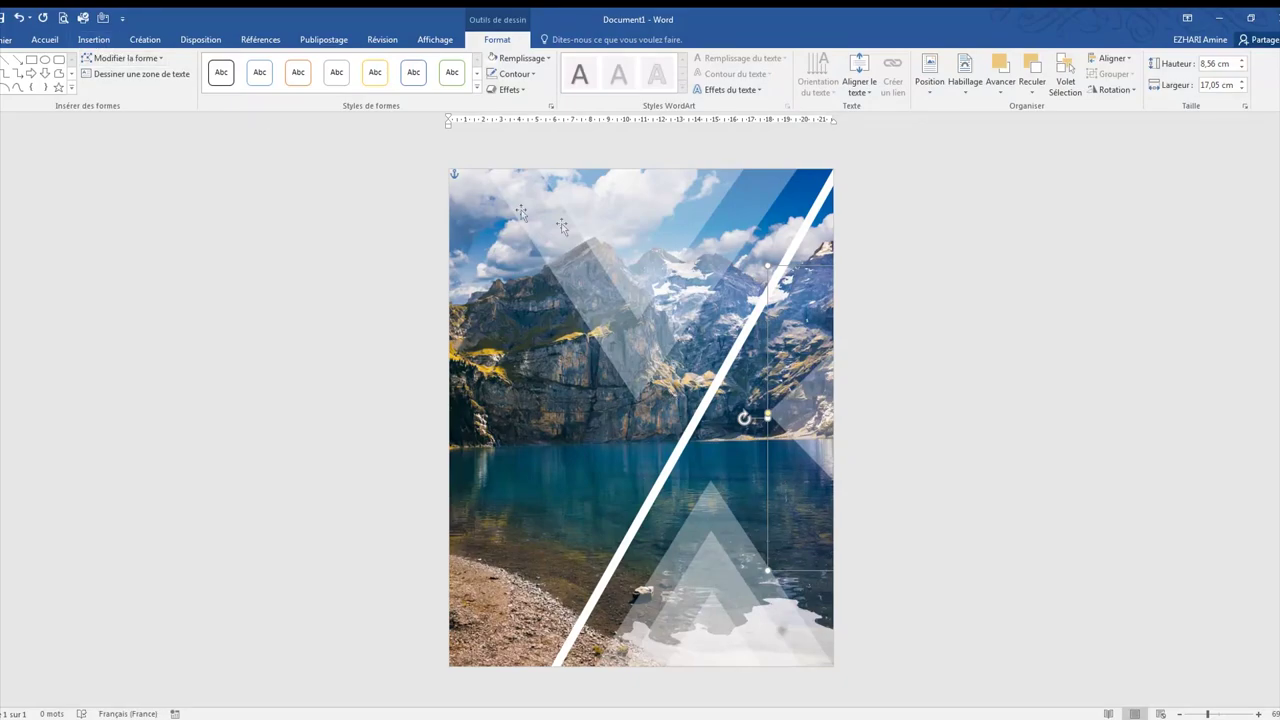
{"action": "left_click", "coordinate": [102, 44]}
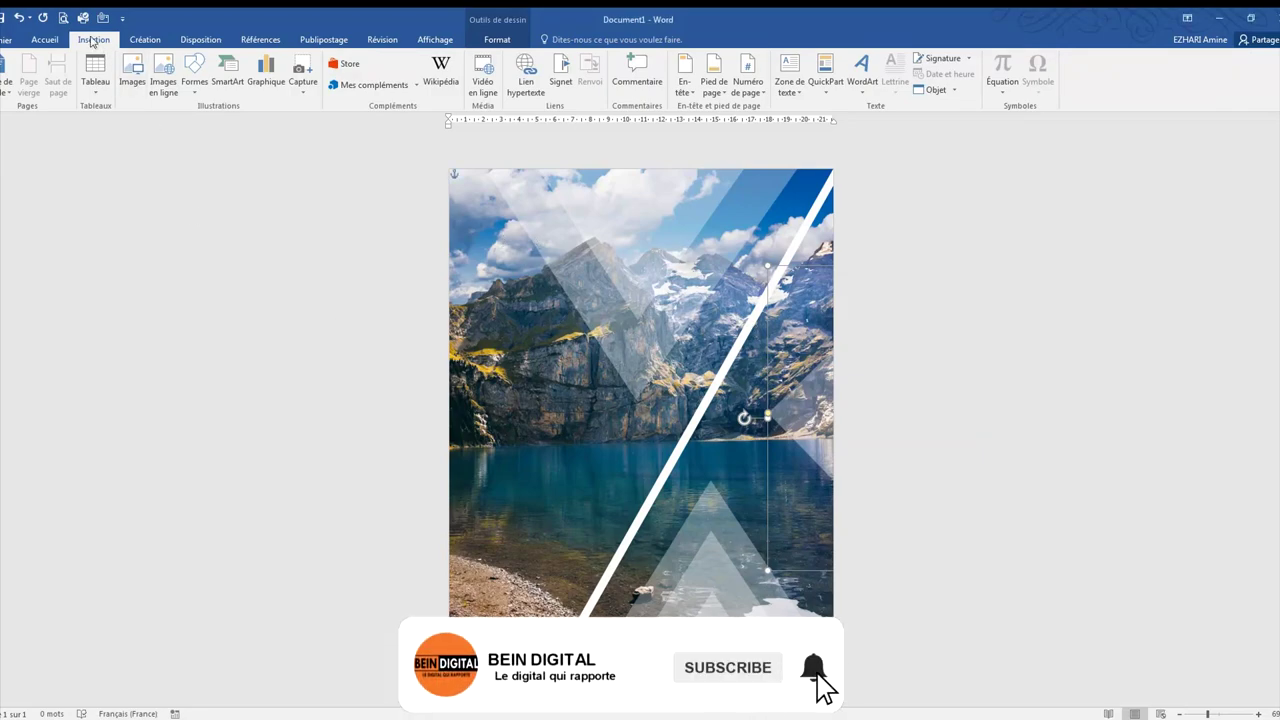
Draw a triangle on the photo, set its height to 5,93 cm, and rotate it to point right.
{"action": "left_click", "coordinate": [194, 75]}
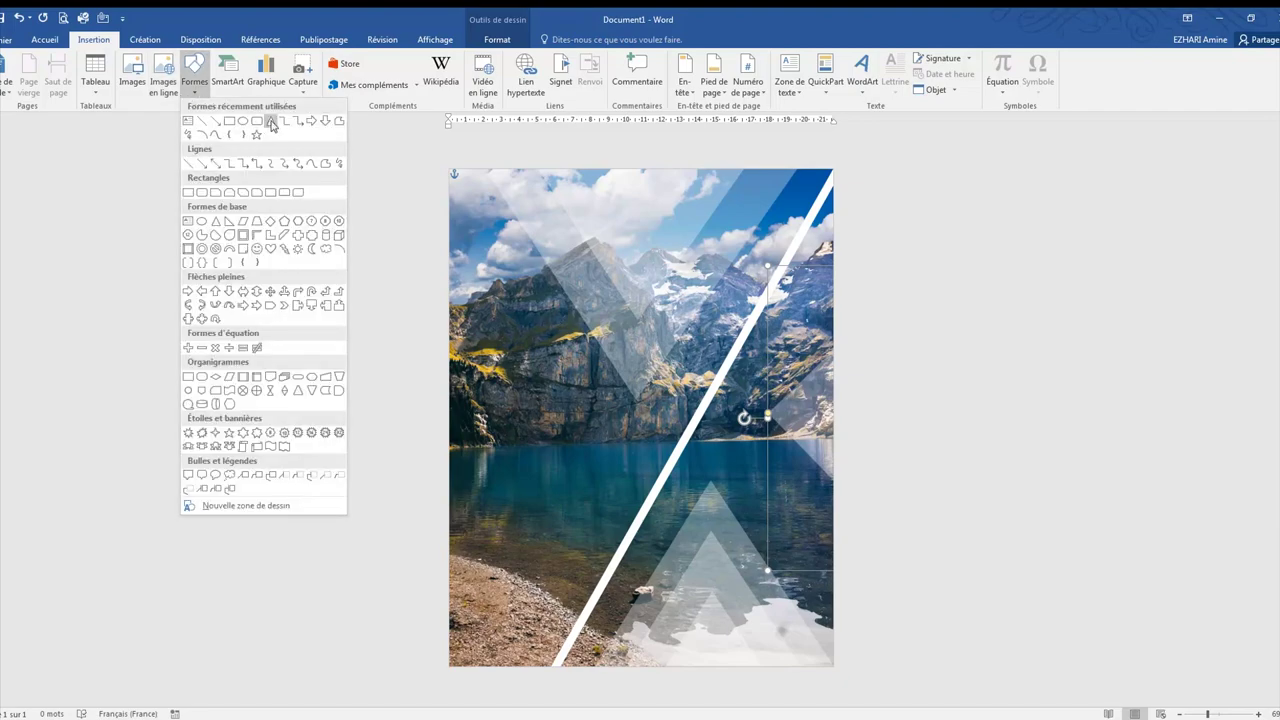
{"action": "left_click", "coordinate": [272, 122]}
{"action": "mouse_move", "coordinate": [473, 279]}
{"action": "left_mouse_down"}
{"action": "mouse_move", "coordinate": [563, 532]}
{"action": "mouse_move", "coordinate": [622, 502]}
{"action": "left_mouse_up"}
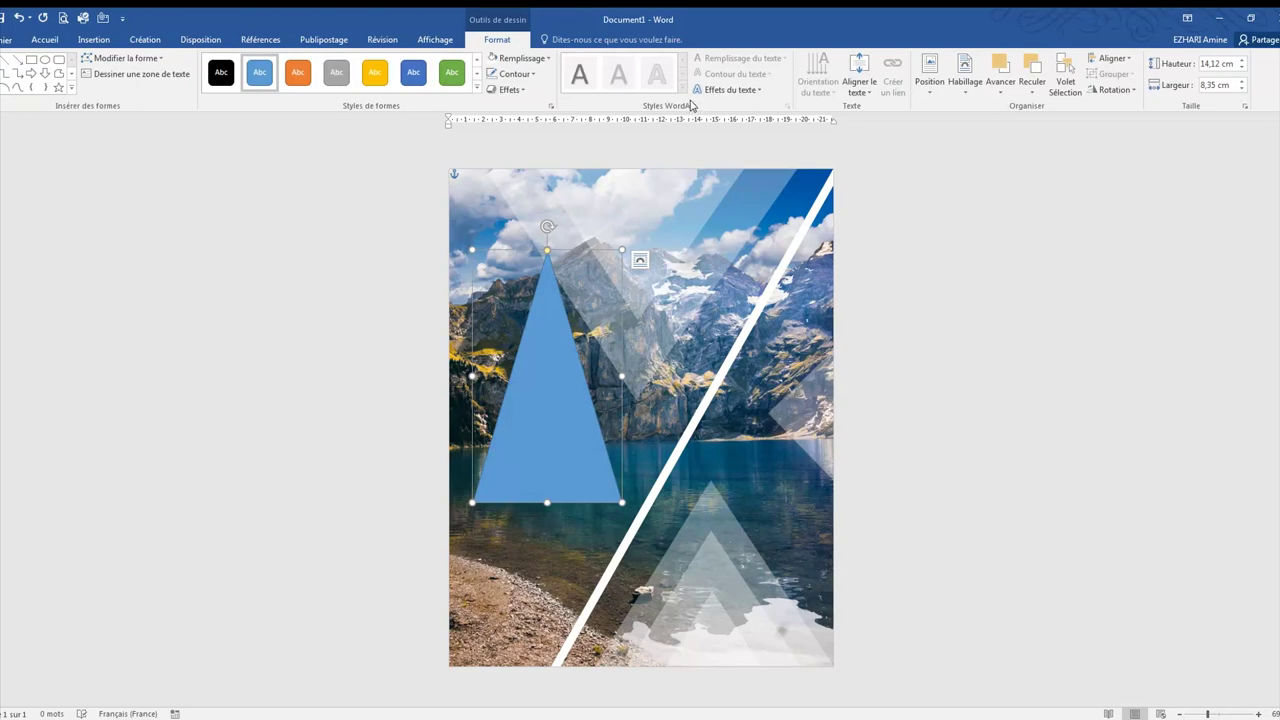
{"action": "left_click", "coordinate": [548, 251]}
{"action": "left_click_drag", "start_coordinate": [472, 250], "coordinate": [477, 397]}
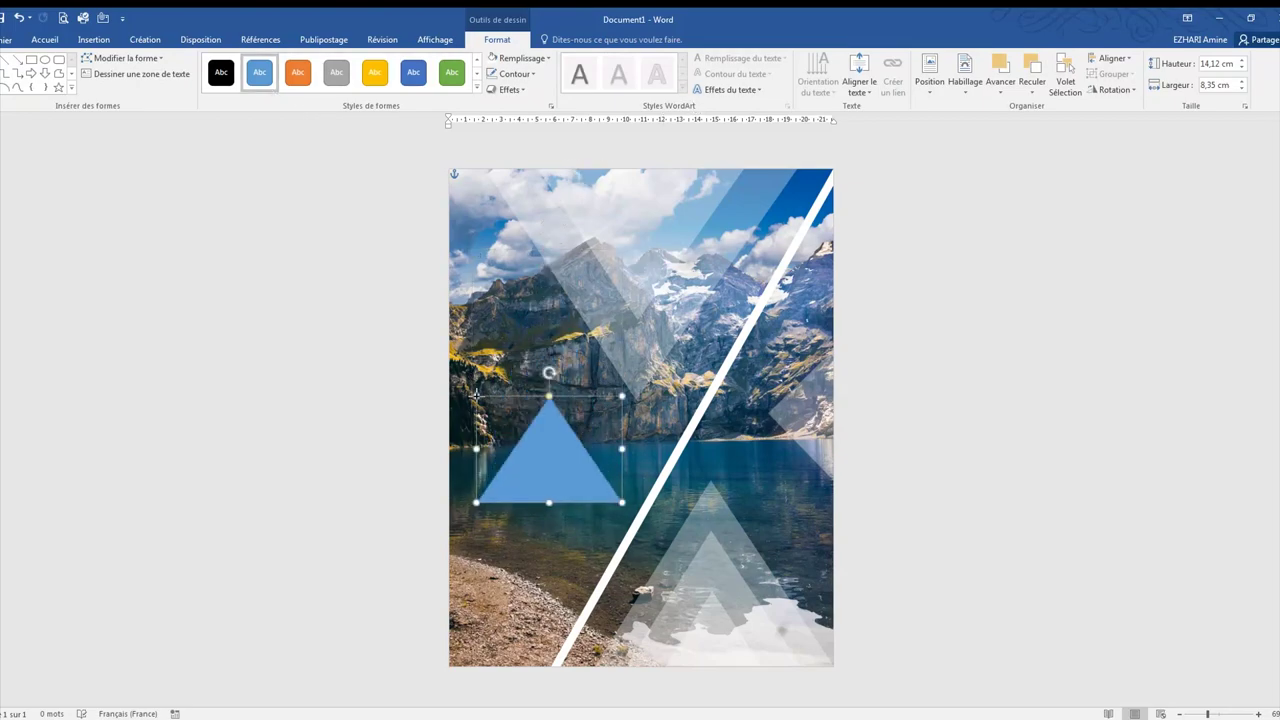
{"action": "left_click", "coordinate": [1112, 91]}
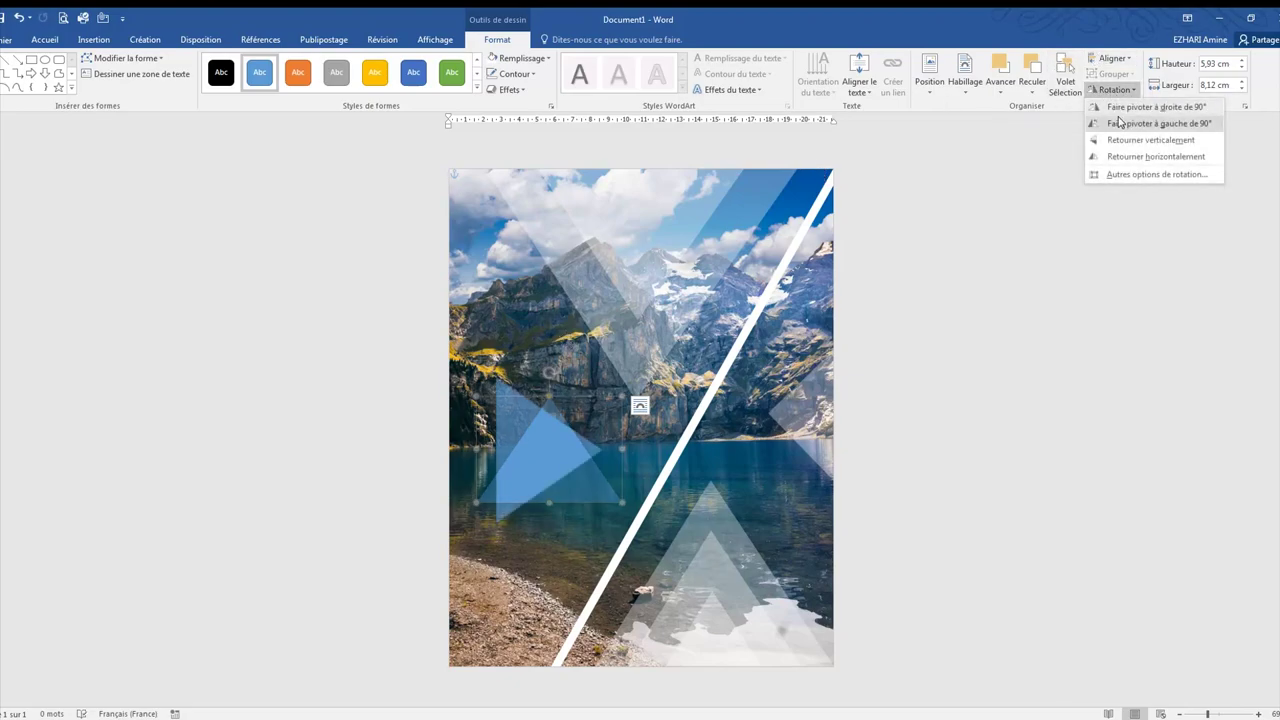
{"action": "left_click", "coordinate": [1140, 106]}
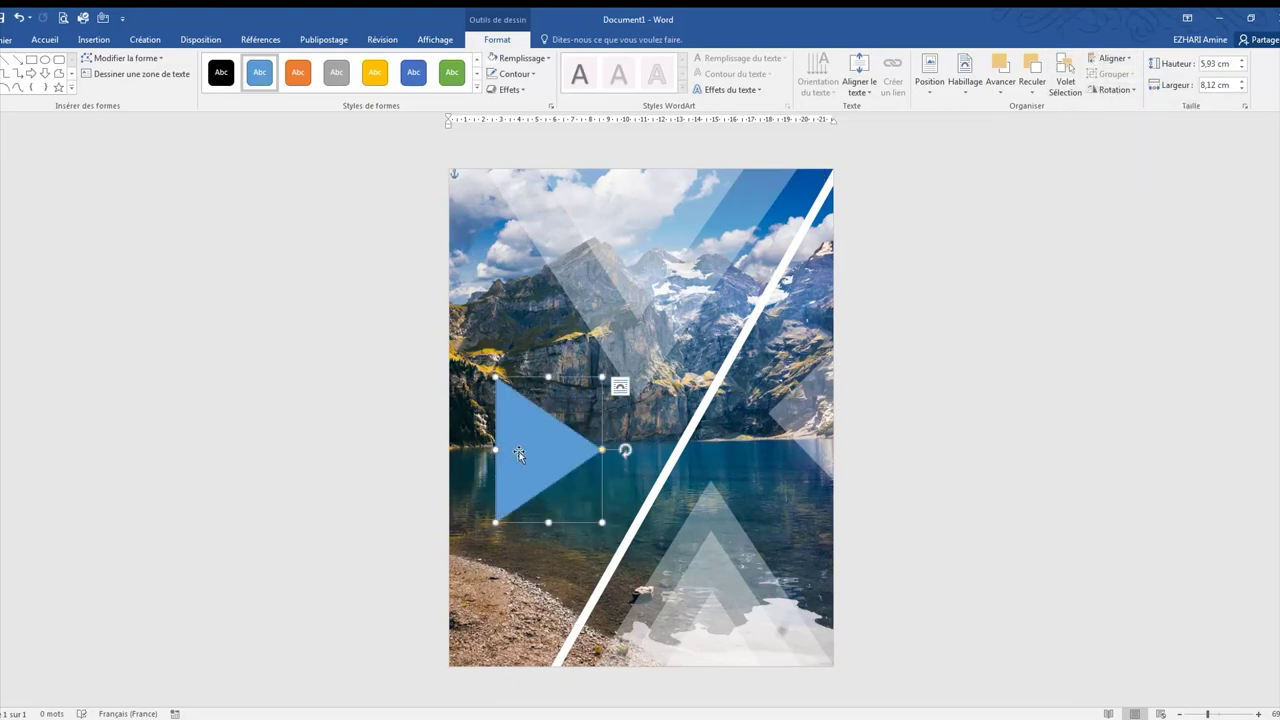
Move the triangle to the page's top-left corner and stretch it down the full page height.
{"action": "left_click_drag", "start_coordinate": [518, 456], "coordinate": [471, 240]}
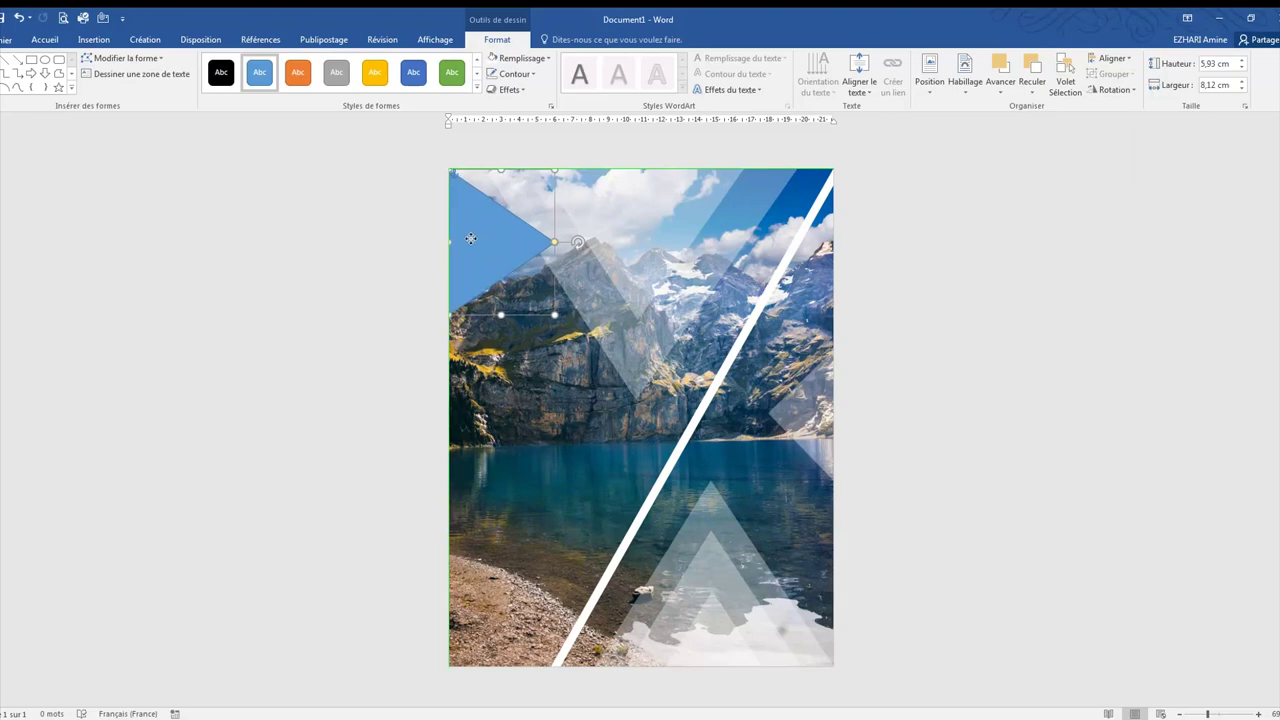
{"action": "left_click_drag", "start_coordinate": [500, 316], "coordinate": [505, 666]}
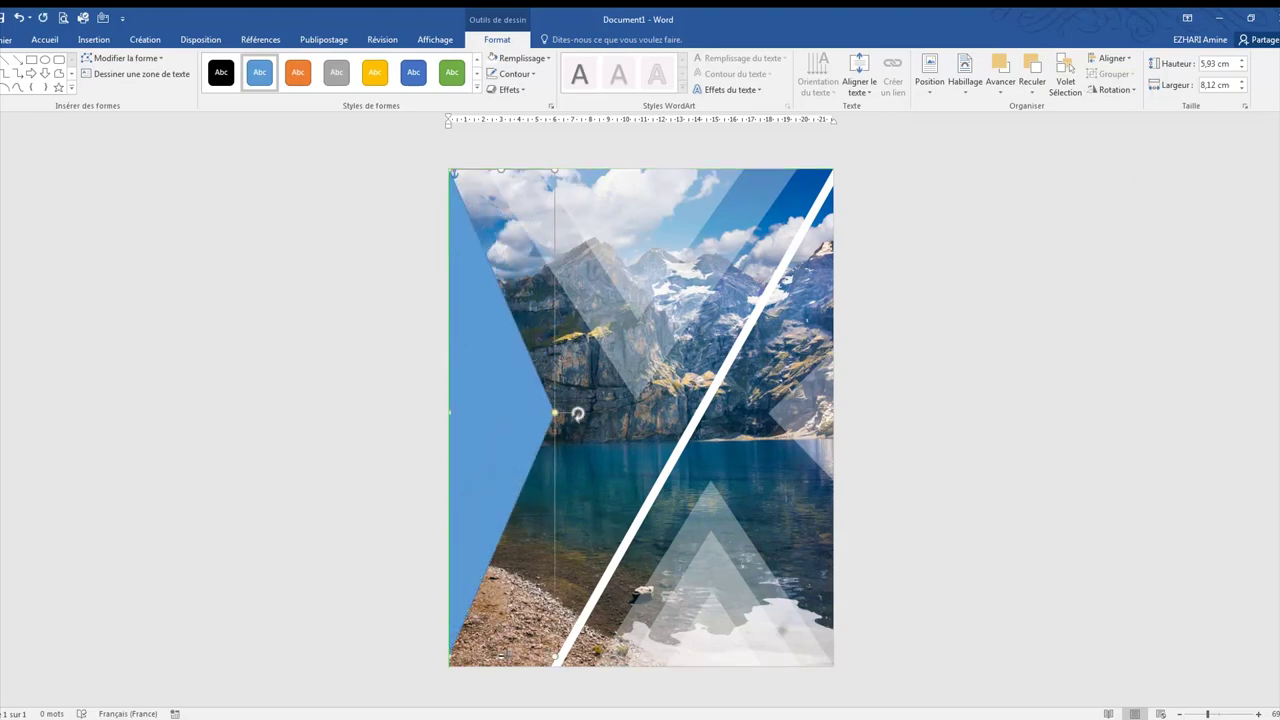
{"action": "key", "text": "ctrl+z"}
{"action": "key", "text": "ctrl+y"}
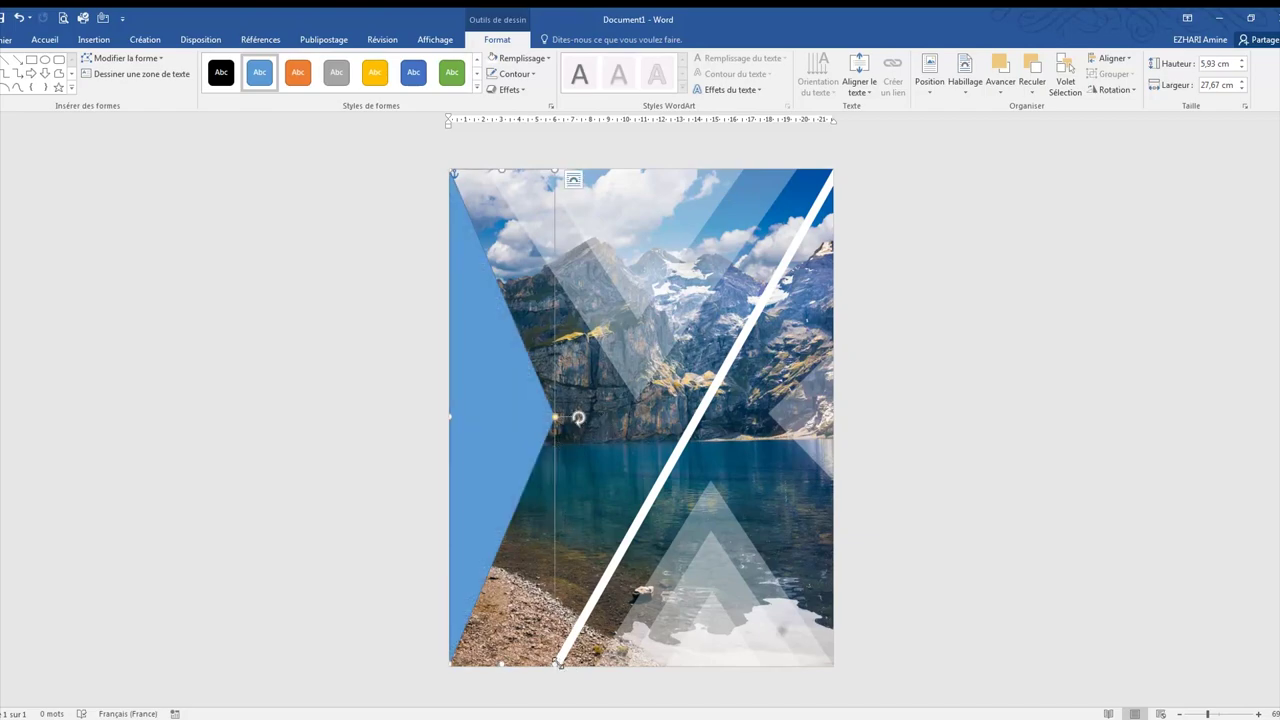
{"action": "left_click_drag", "start_coordinate": [555, 664], "coordinate": [610, 656]}
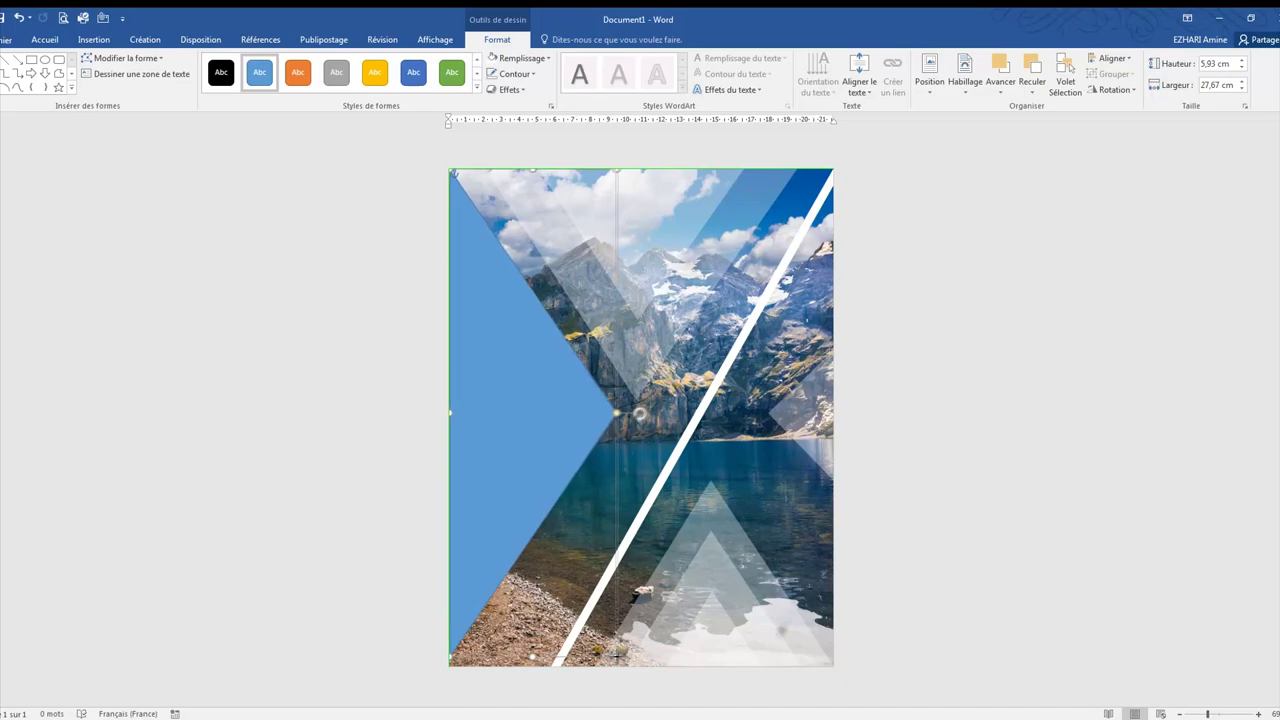
Widen the triangle a bit more, fill it white, remove its outline, and make it semi-transparent.
{"action": "left_click_drag", "start_coordinate": [611, 655], "coordinate": [621, 656]}
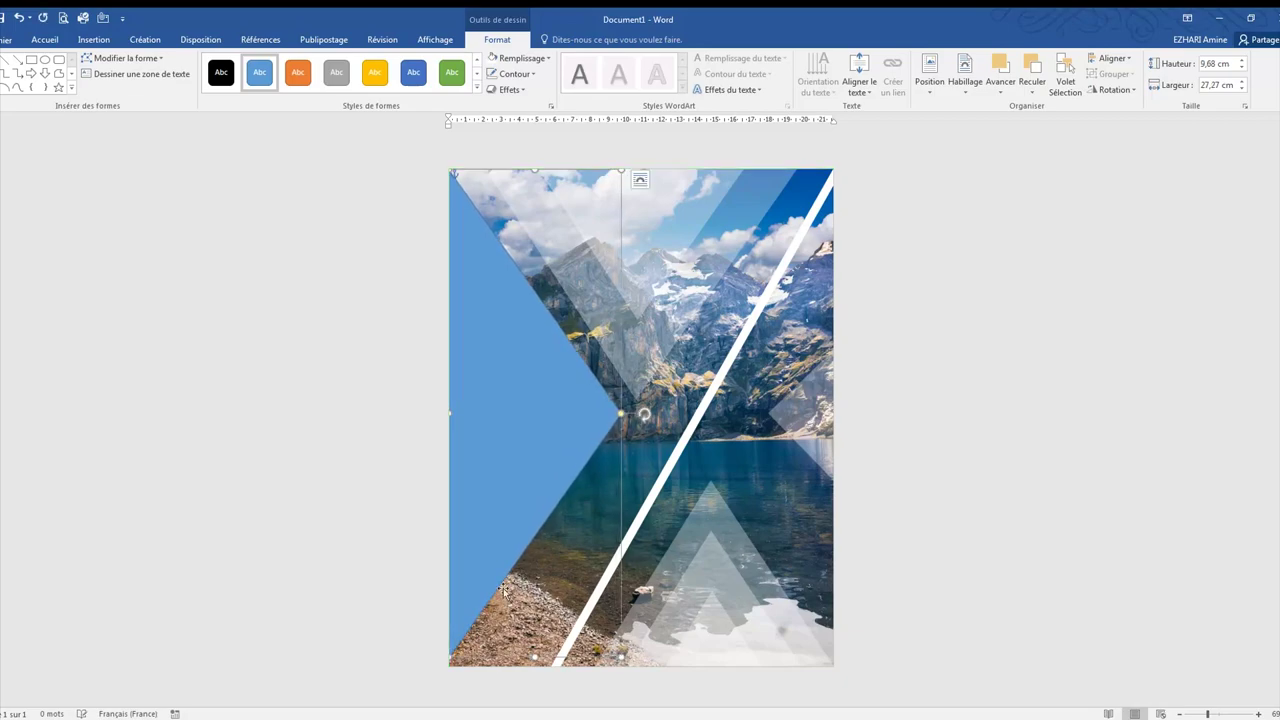
{"action": "left_click", "coordinate": [520, 58]}
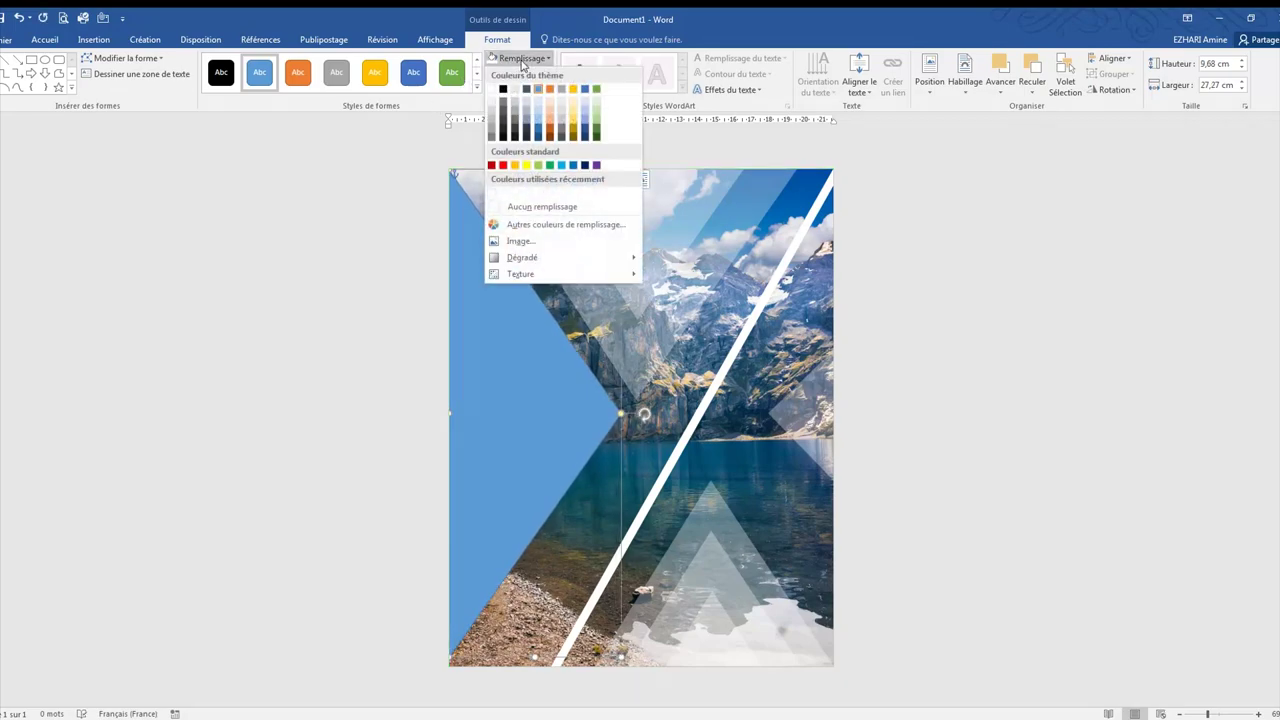
{"action": "left_click", "coordinate": [491, 90]}
{"action": "left_click", "coordinate": [515, 74]}
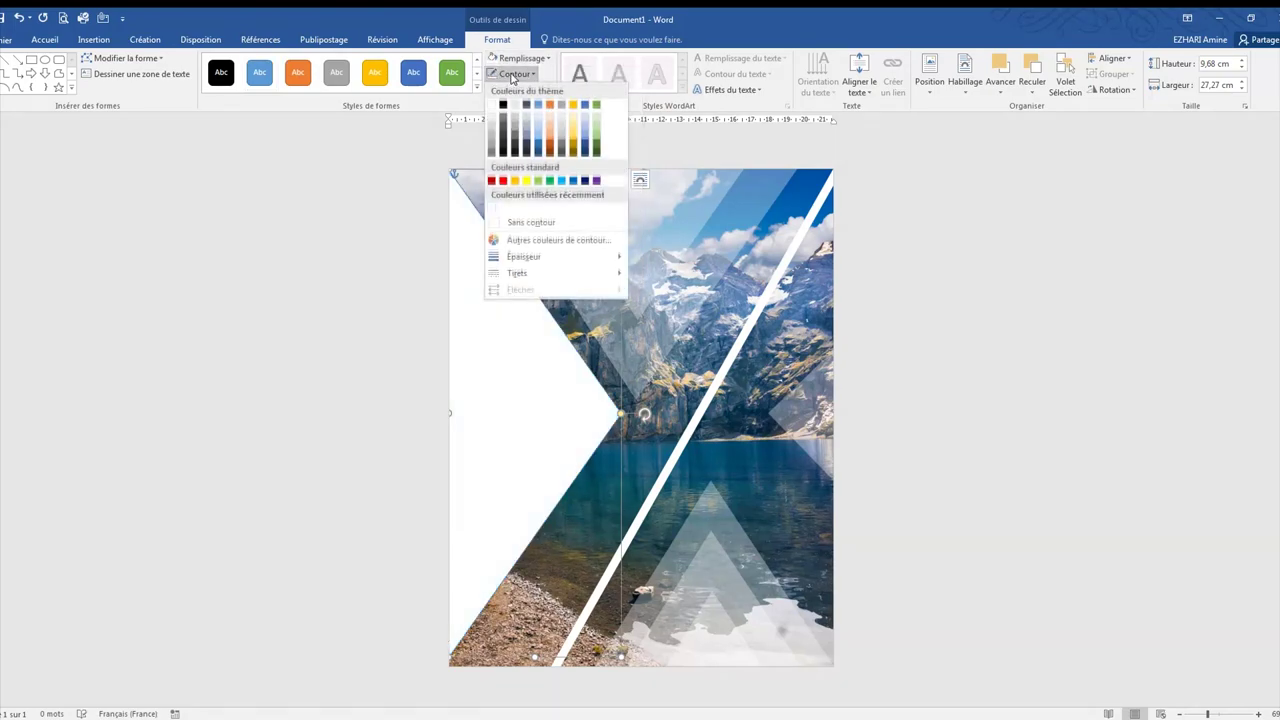
{"action": "left_click", "coordinate": [518, 217]}
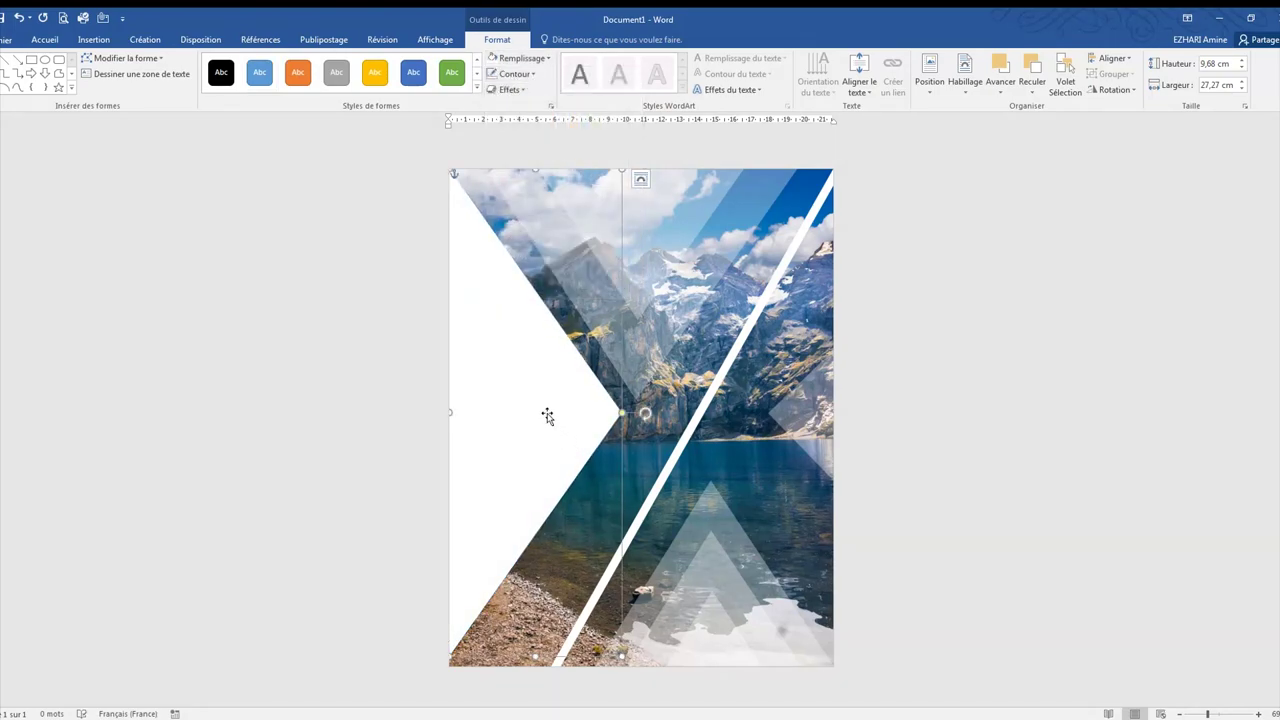
{"action": "left_click", "coordinate": [620, 413]}
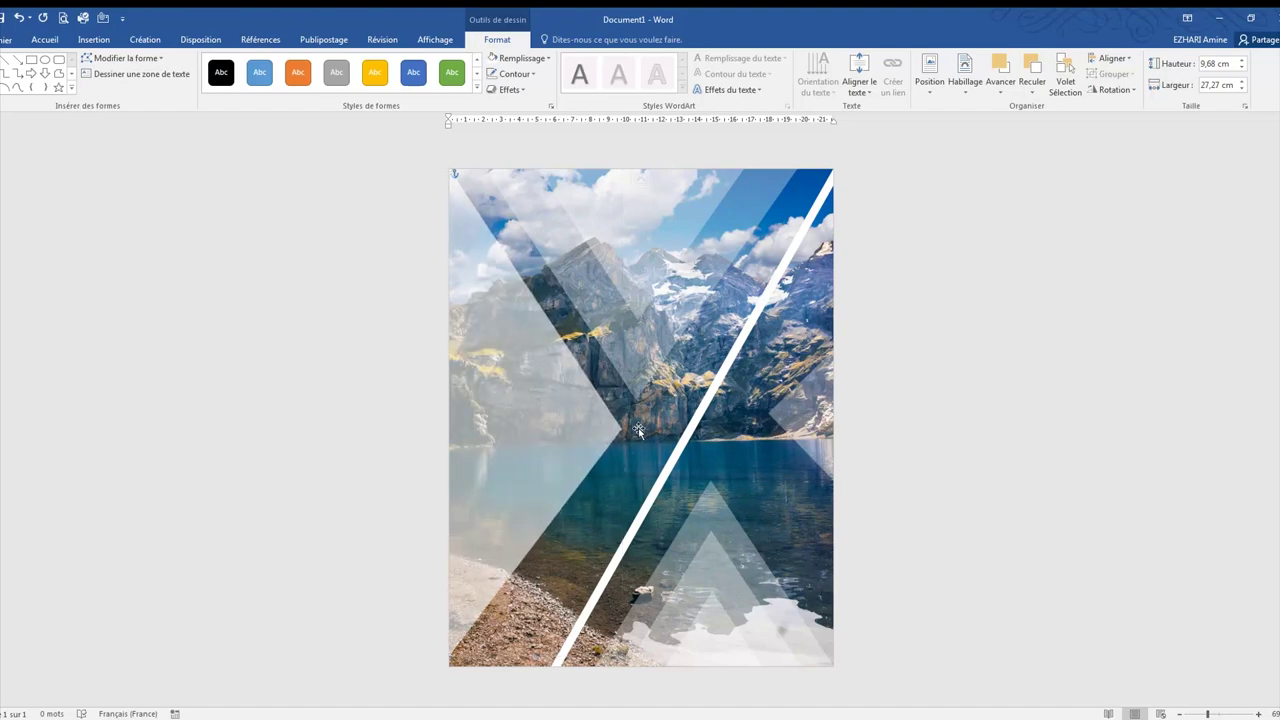
Return the triangle to opaque white and stretch and reposition it down the page.
{"action": "key", "text": "ctrl+y"}
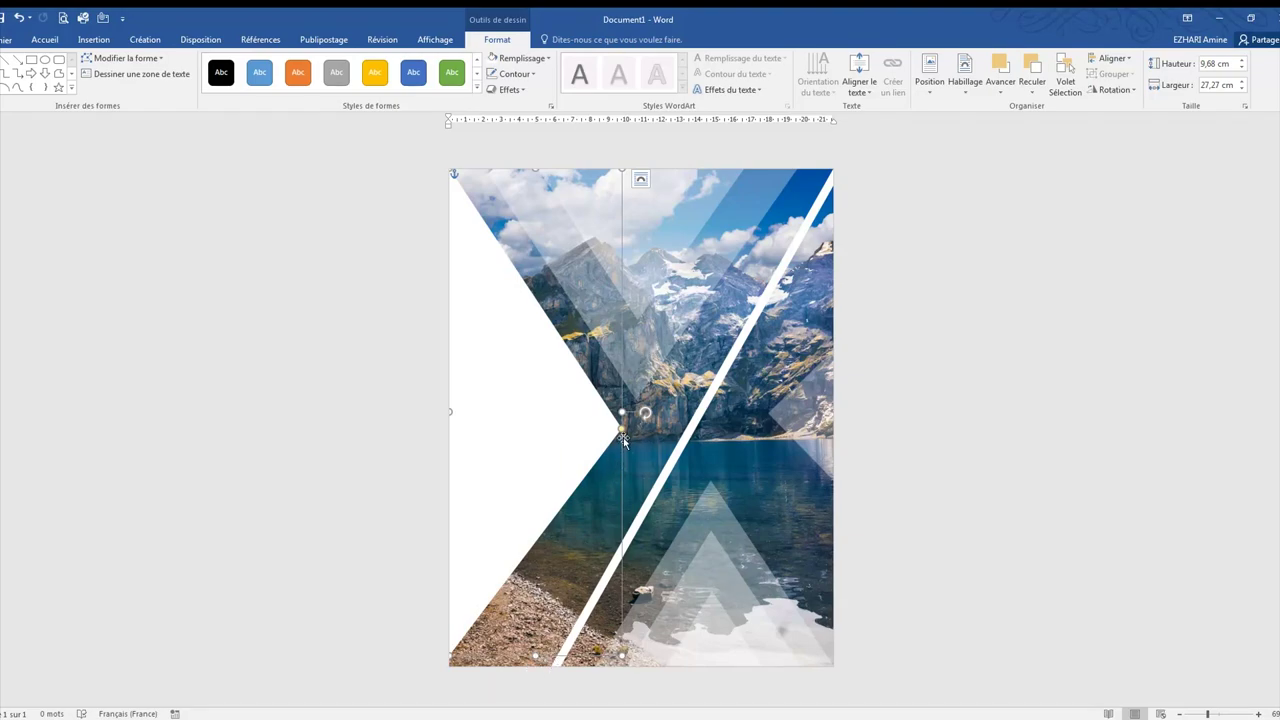
{"action": "key", "text": "ctrl+z"}
{"action": "key", "text": "ctrl+y"}
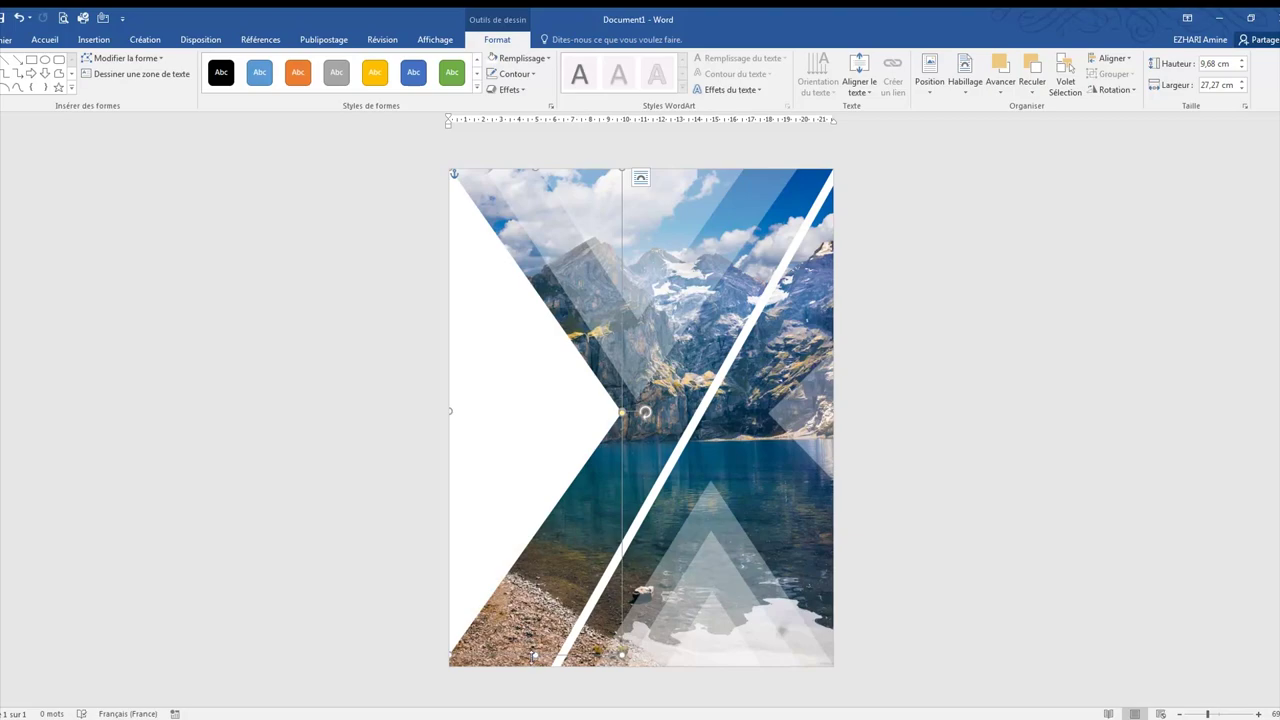
{"action": "left_click_drag", "start_coordinate": [535, 655], "coordinate": [534, 712]}
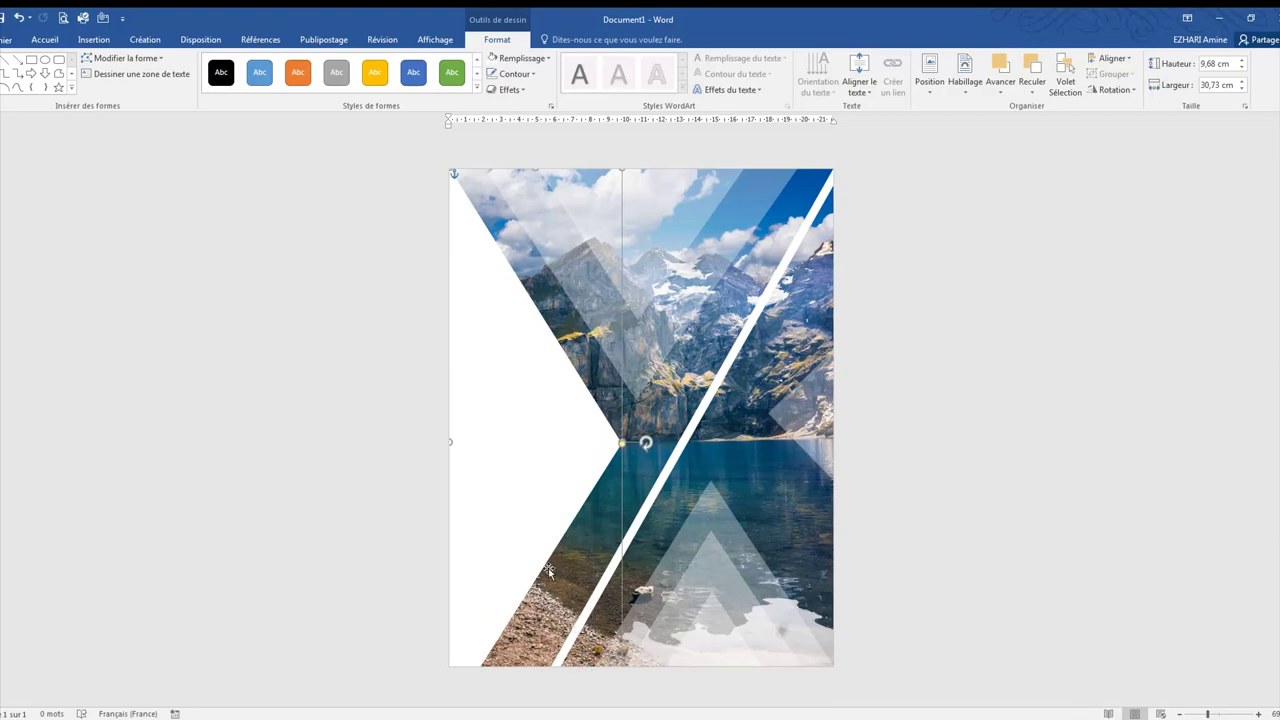
{"action": "left_click_drag", "start_coordinate": [542, 513], "coordinate": [543, 422]}
{"action": "left_click_drag", "start_coordinate": [535, 622], "coordinate": [535, 680]}
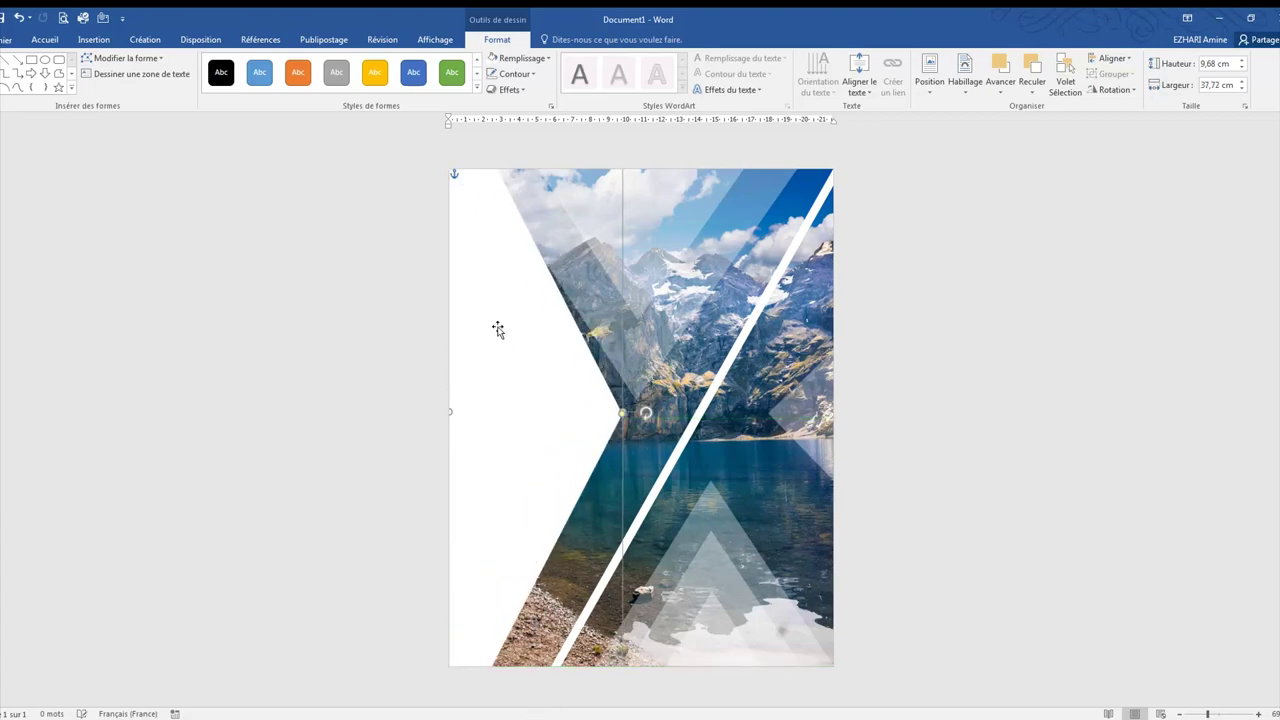
{"action": "left_click_drag", "start_coordinate": [498, 330], "coordinate": [496, 417]}
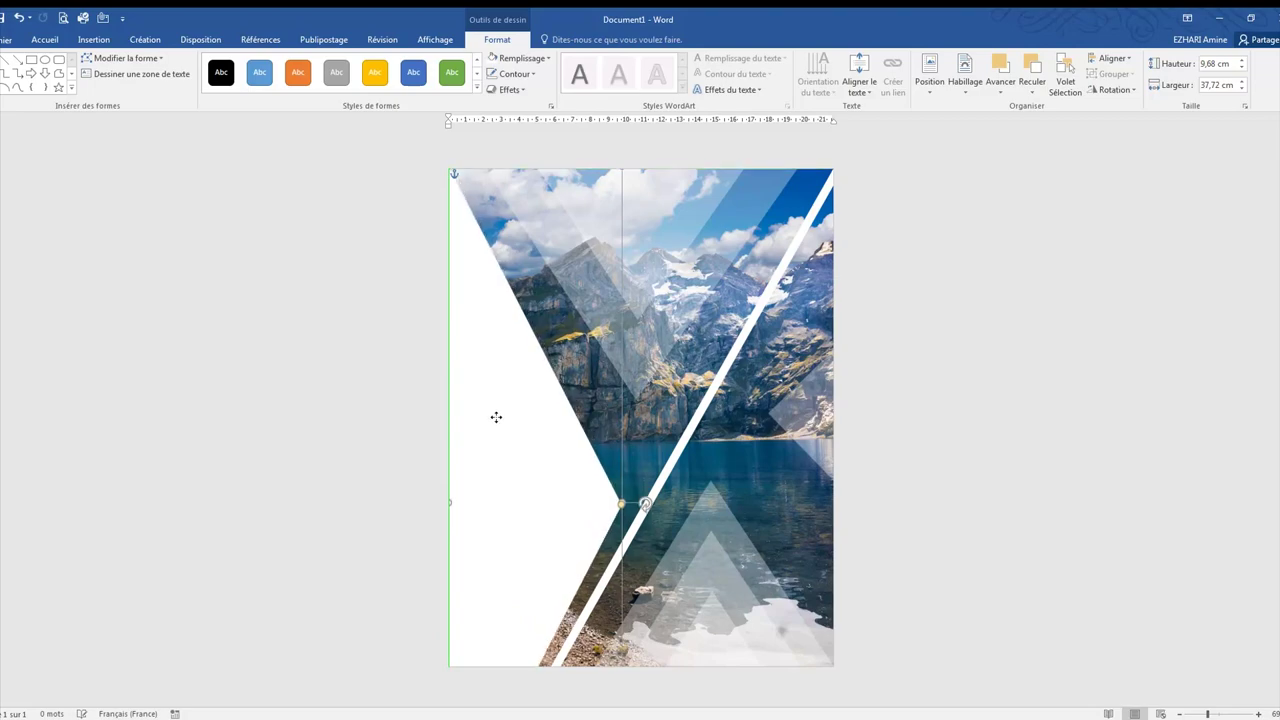
{"action": "left_click_drag", "start_coordinate": [496, 417], "coordinate": [498, 426]}
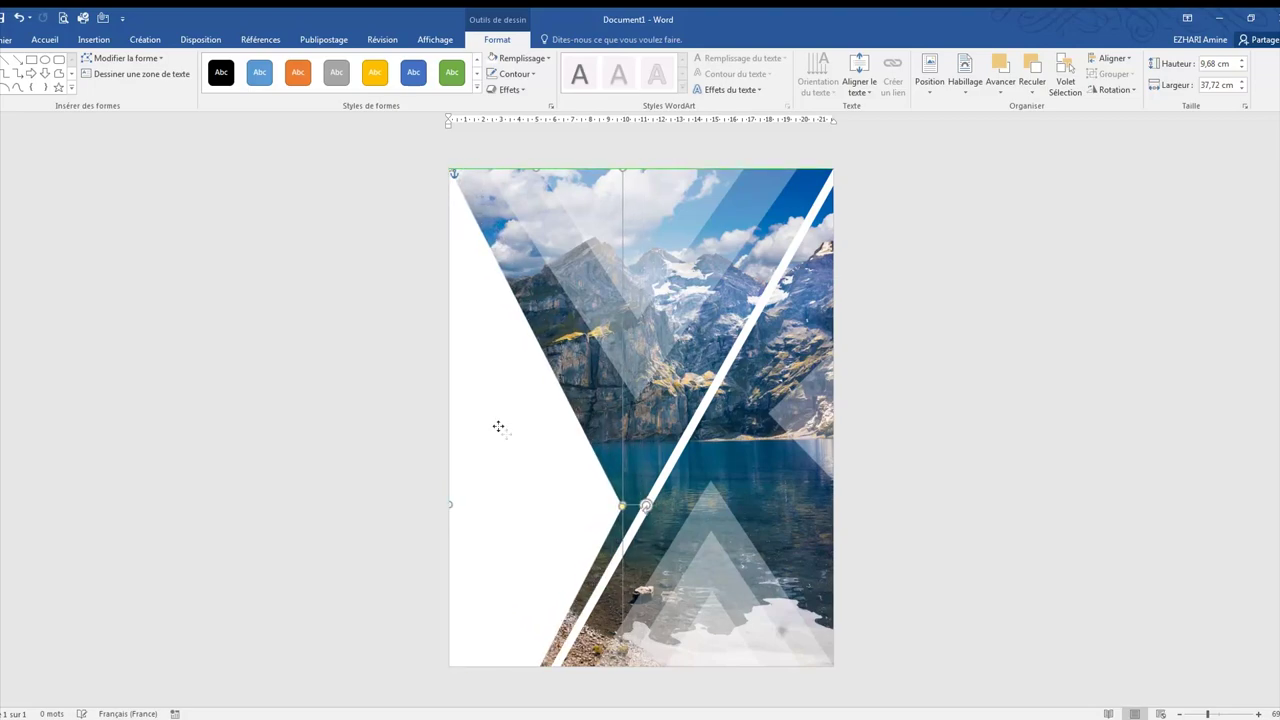
{"action": "left_click_drag", "start_coordinate": [630, 172], "coordinate": [642, 172]}
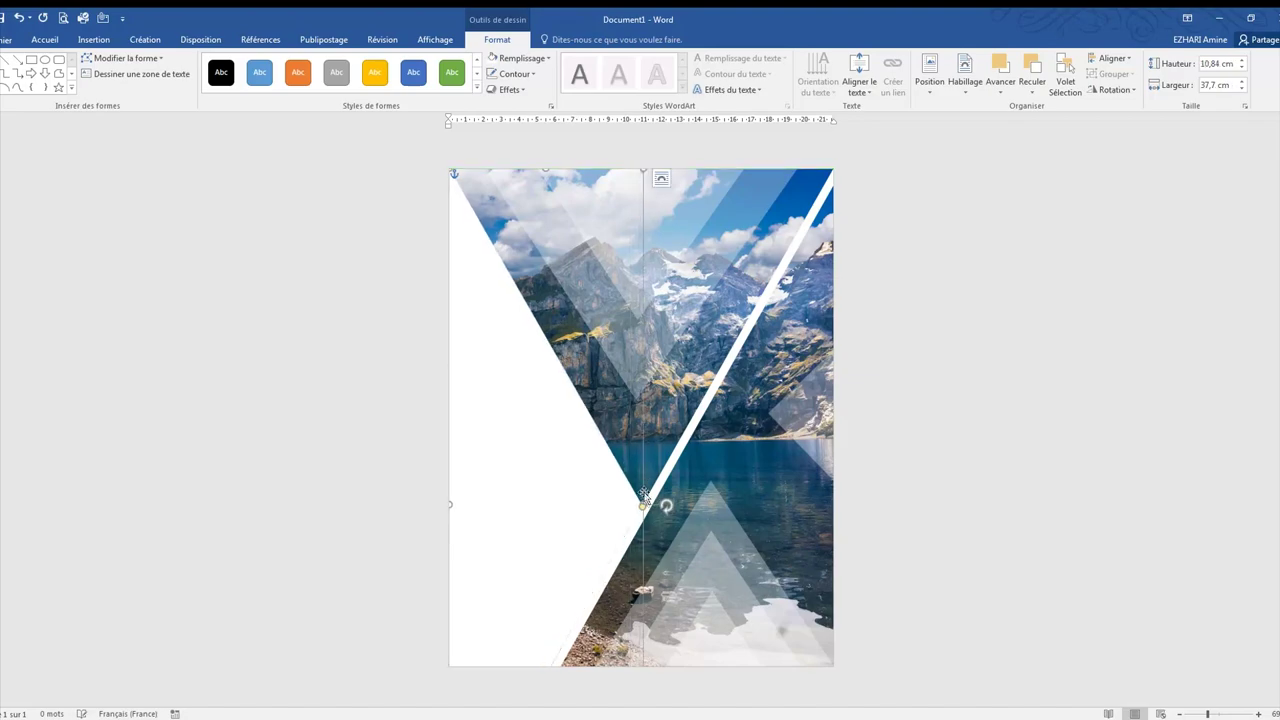
Widen the triangle and extend its top so its tip meets the diagonal stripe, then nudge the stripe.
{"action": "left_click", "coordinate": [645, 499]}
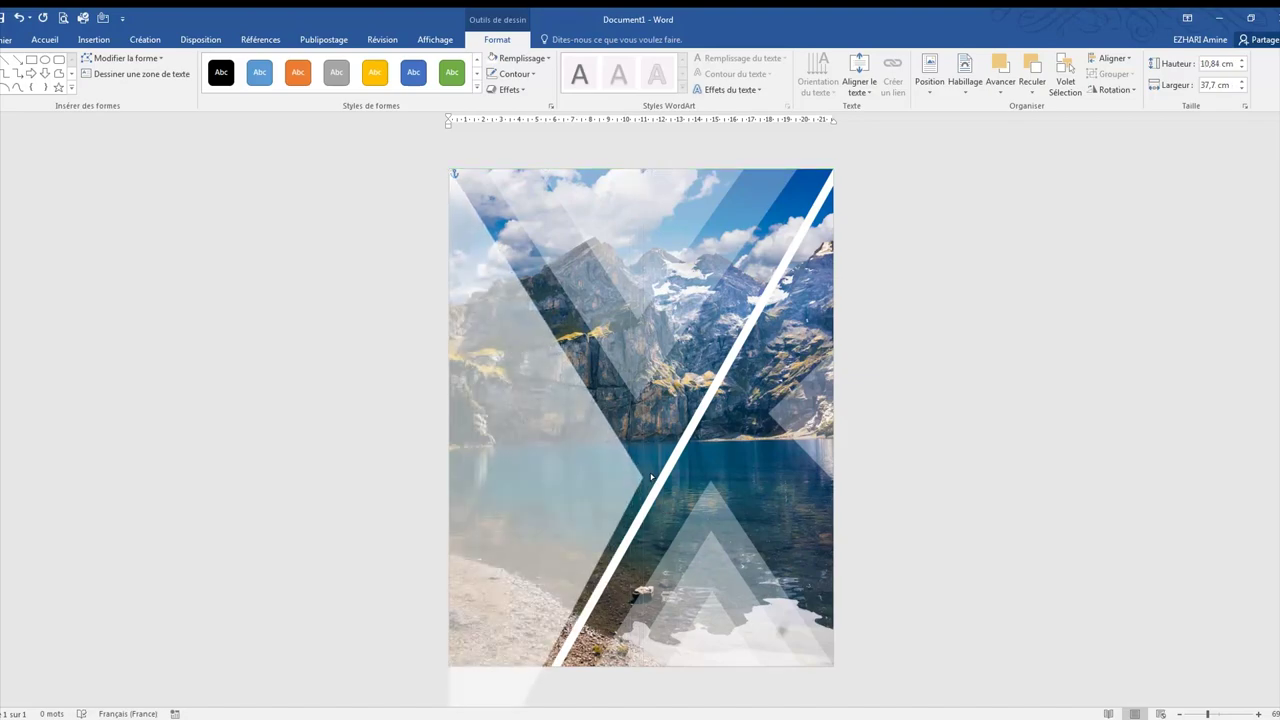
{"action": "key", "text": "ctrl+y"}
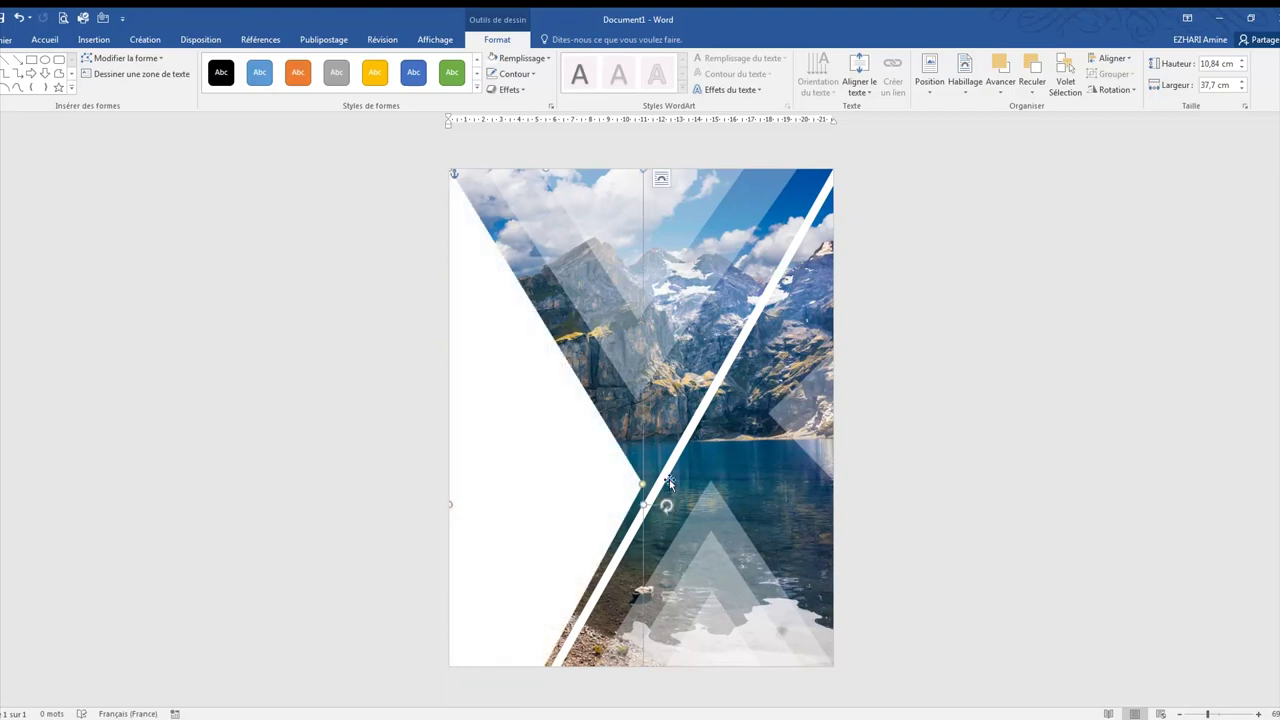
{"action": "left_click", "coordinate": [645, 484]}
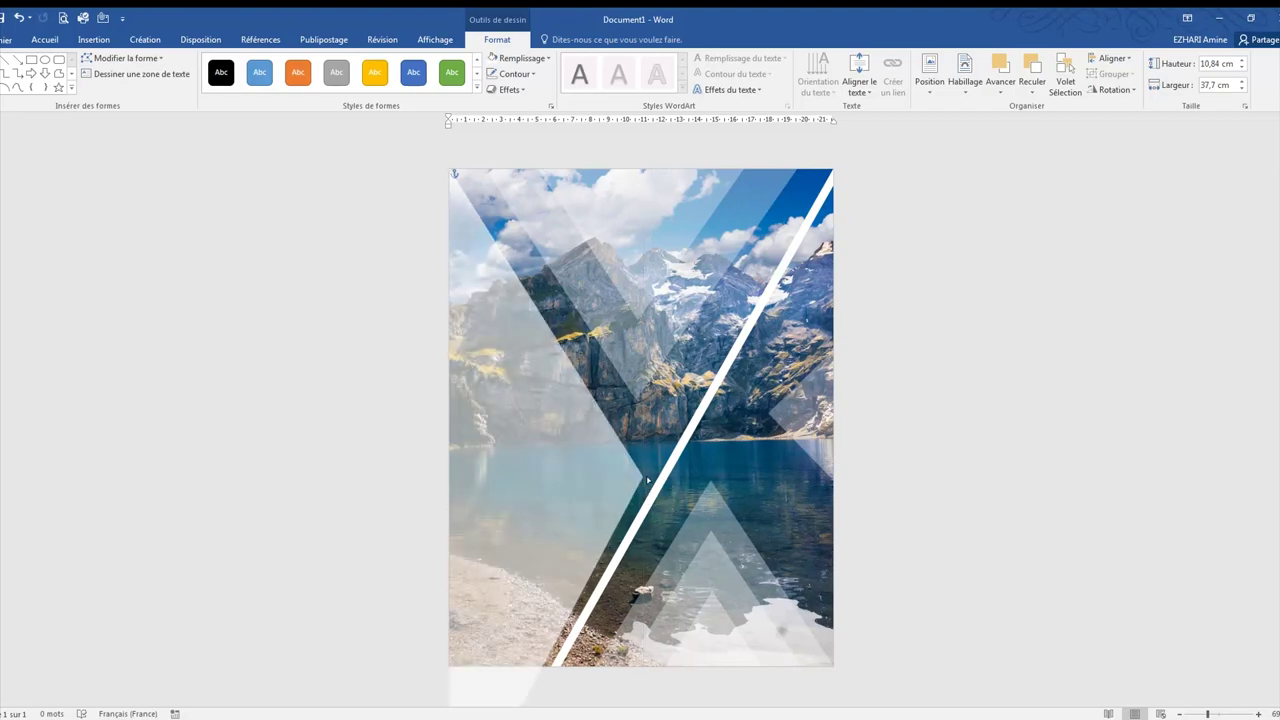
{"action": "left_click", "coordinate": [647, 480]}
{"action": "left_click_drag", "start_coordinate": [645, 172], "coordinate": [657, 176]}
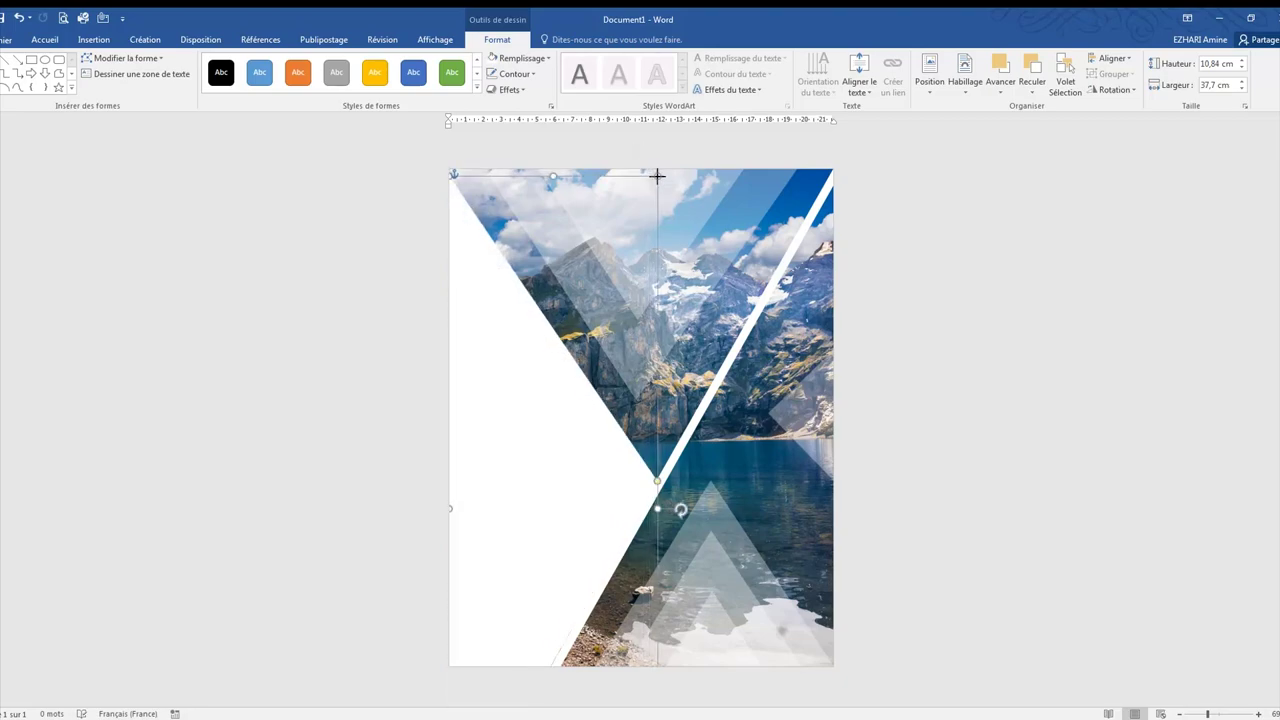
{"action": "left_click_drag", "start_coordinate": [657, 176], "coordinate": [655, 177]}
{"action": "left_click_drag", "start_coordinate": [555, 175], "coordinate": [556, 168]}
{"action": "key", "text": "Delete"}
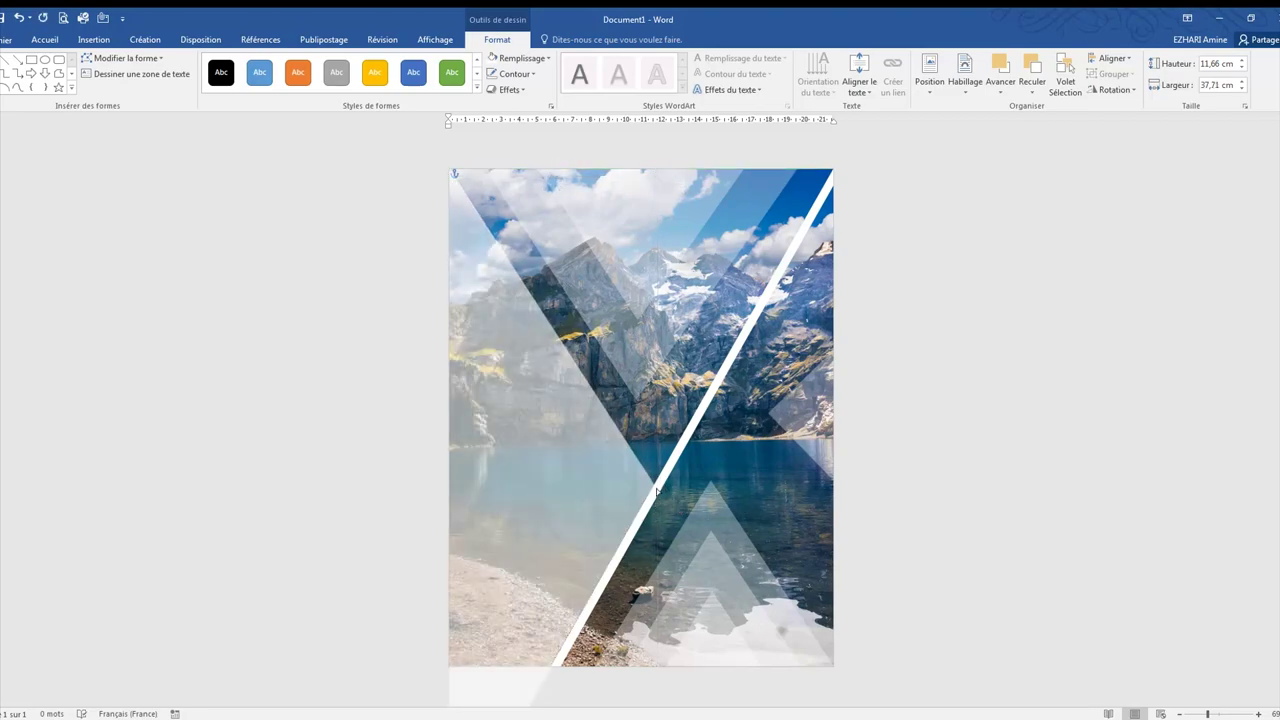
{"action": "key", "text": "ctrl+z"}
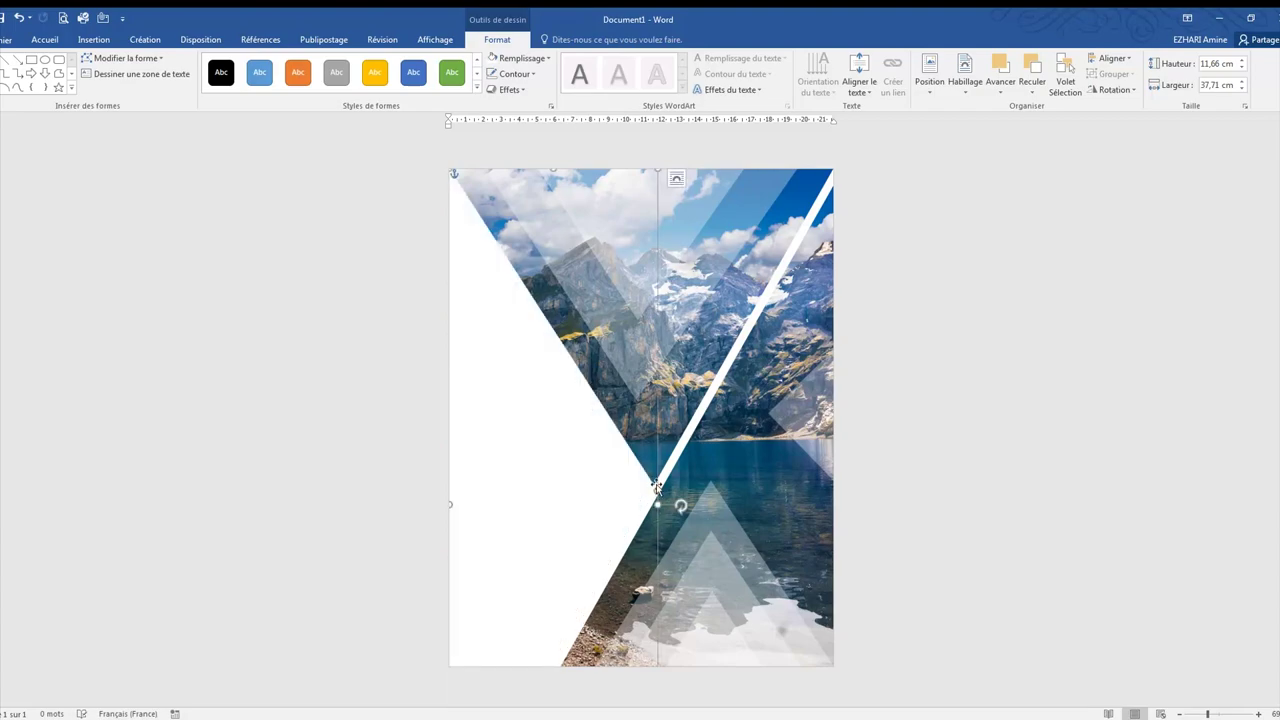
{"action": "key", "text": "Tab"}
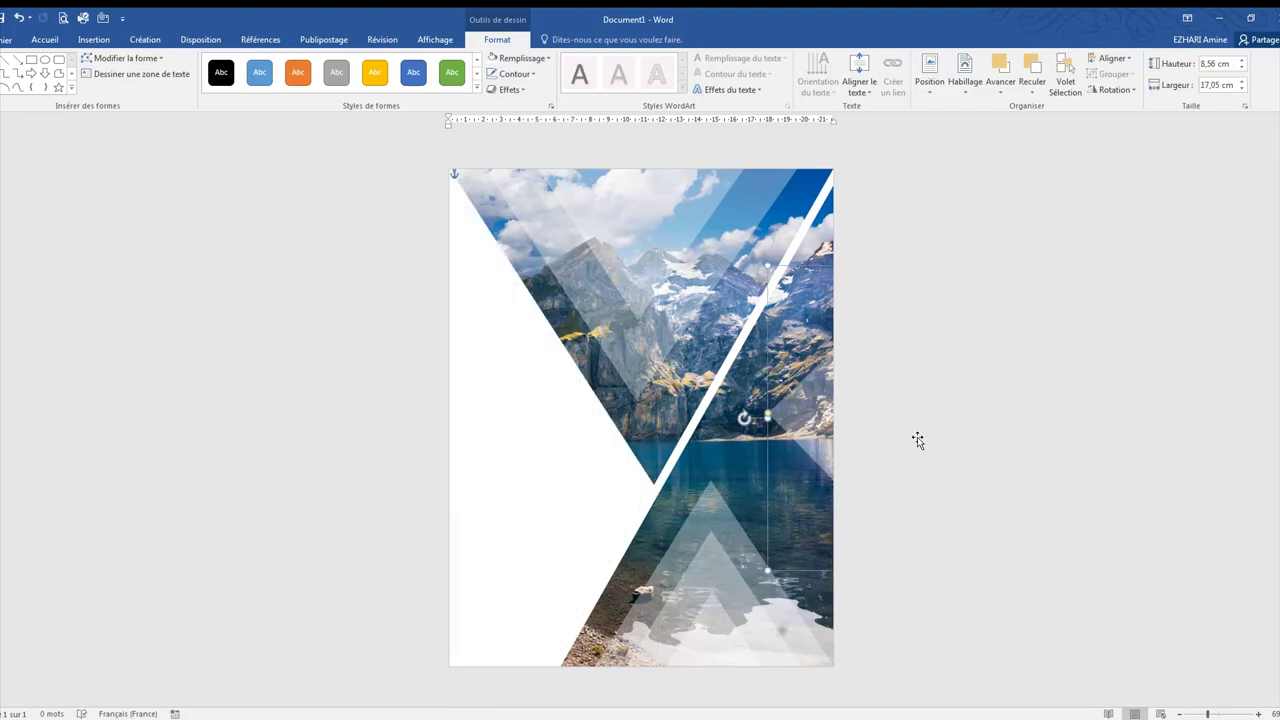
{"action": "left_click_drag", "start_coordinate": [748, 343], "coordinate": [739, 348]}
Duplicate the long diagonal white stripe and set the copy's width to 15 cm.
{"action": "right_click", "coordinate": [739, 348]}
{"action": "left_click", "coordinate": [789, 373]}
{"action": "right_click", "coordinate": [755, 399]}
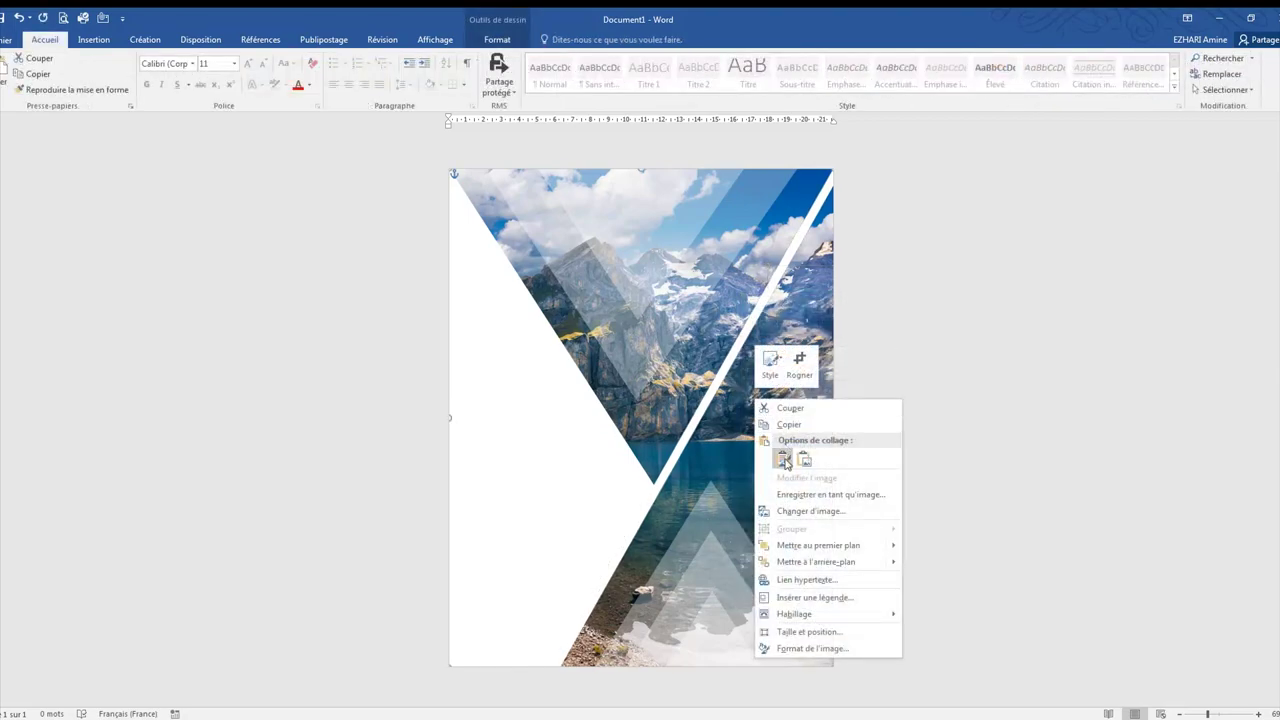
{"action": "left_click", "coordinate": [785, 461]}
{"action": "left_click_drag", "start_coordinate": [680, 307], "coordinate": [665, 552]}
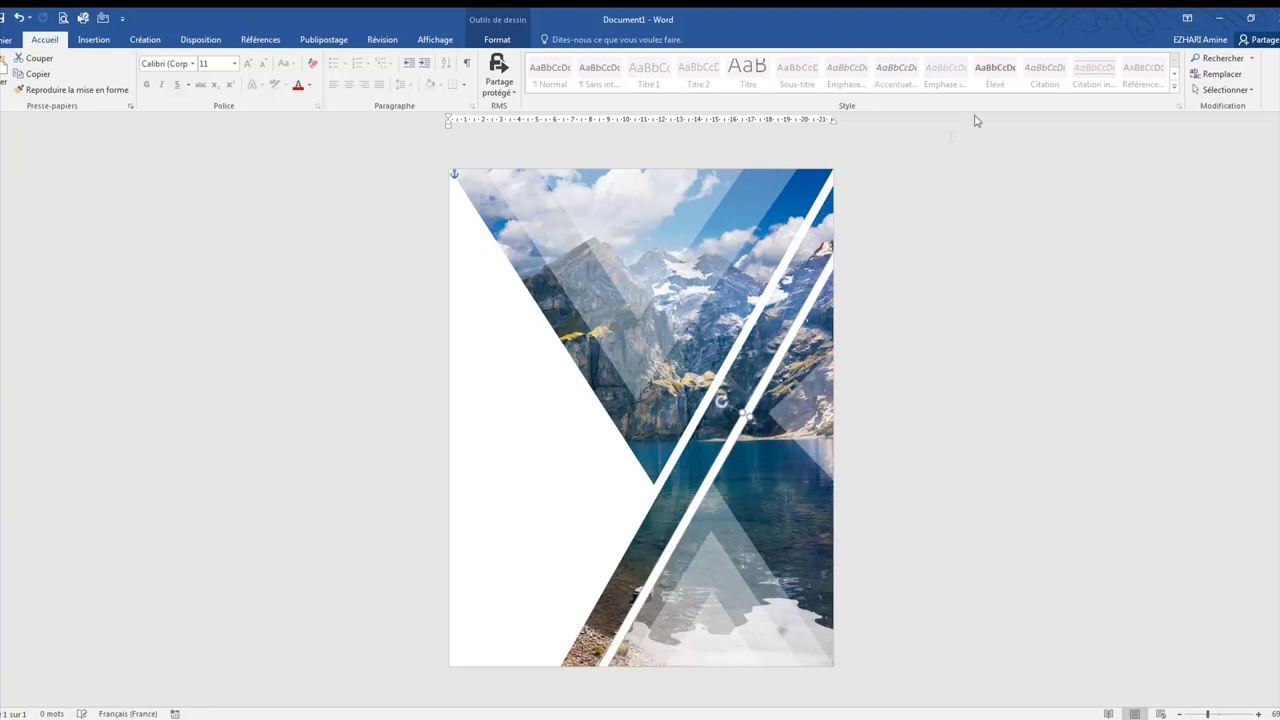
{"action": "left_click", "coordinate": [497, 39]}
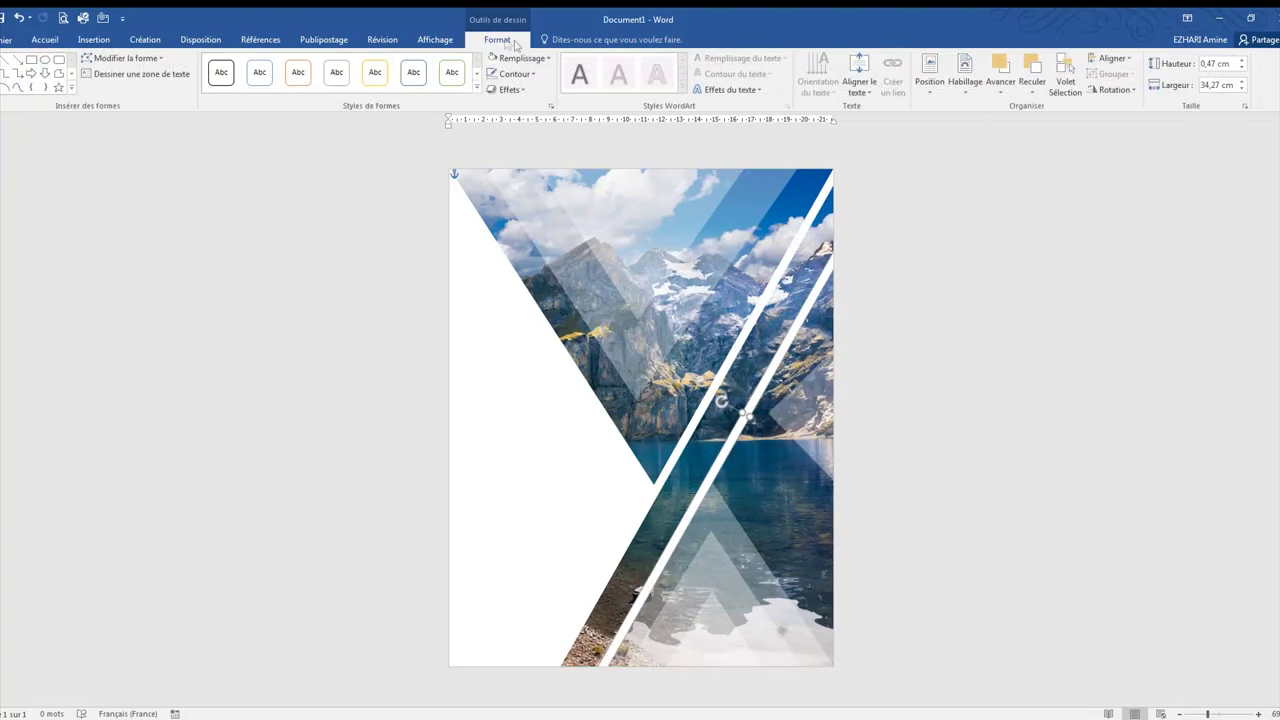
{"action": "left_click", "coordinate": [1213, 86]}
{"action": "double_click", "coordinate": [1215, 85]}
{"action": "type", "text": "5"}
{"action": "key", "text": "Return"}
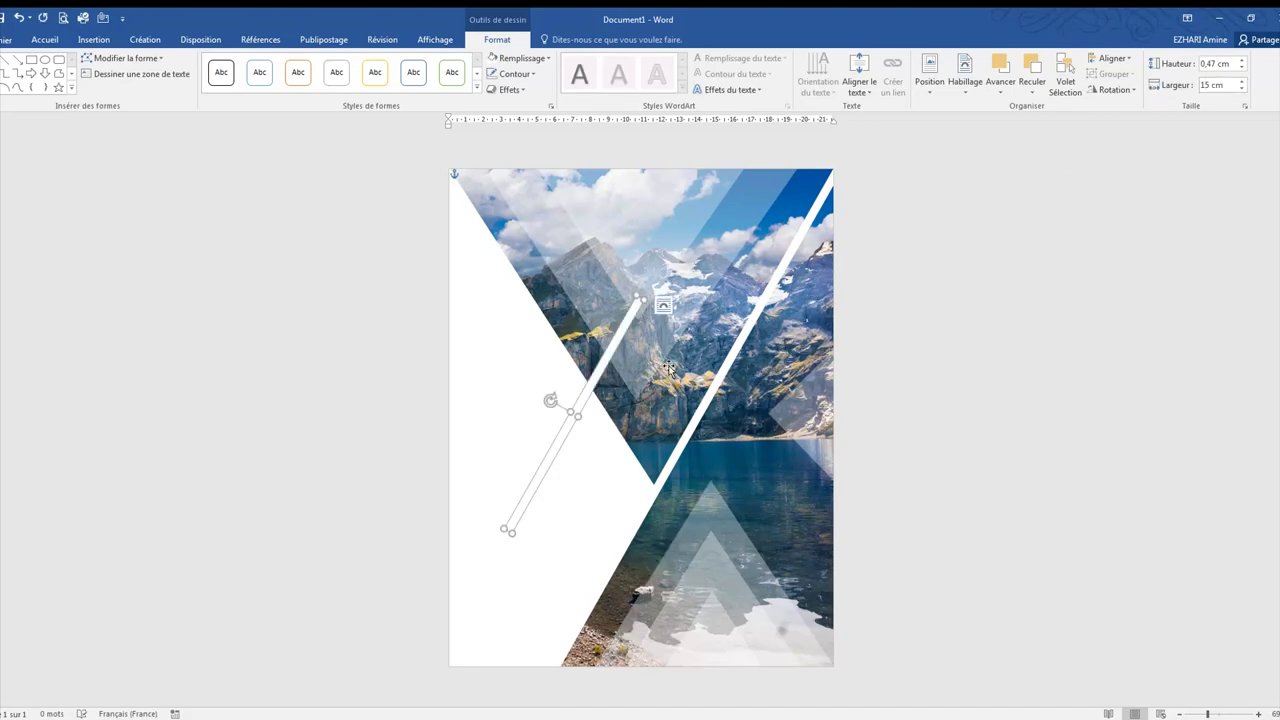
Angle the short bar downward across the long stripe and open its size and rotation settings.
{"action": "left_click_drag", "start_coordinate": [550, 400], "coordinate": [610, 372]}
{"action": "left_click_drag", "start_coordinate": [680, 484], "coordinate": [852, 511]}
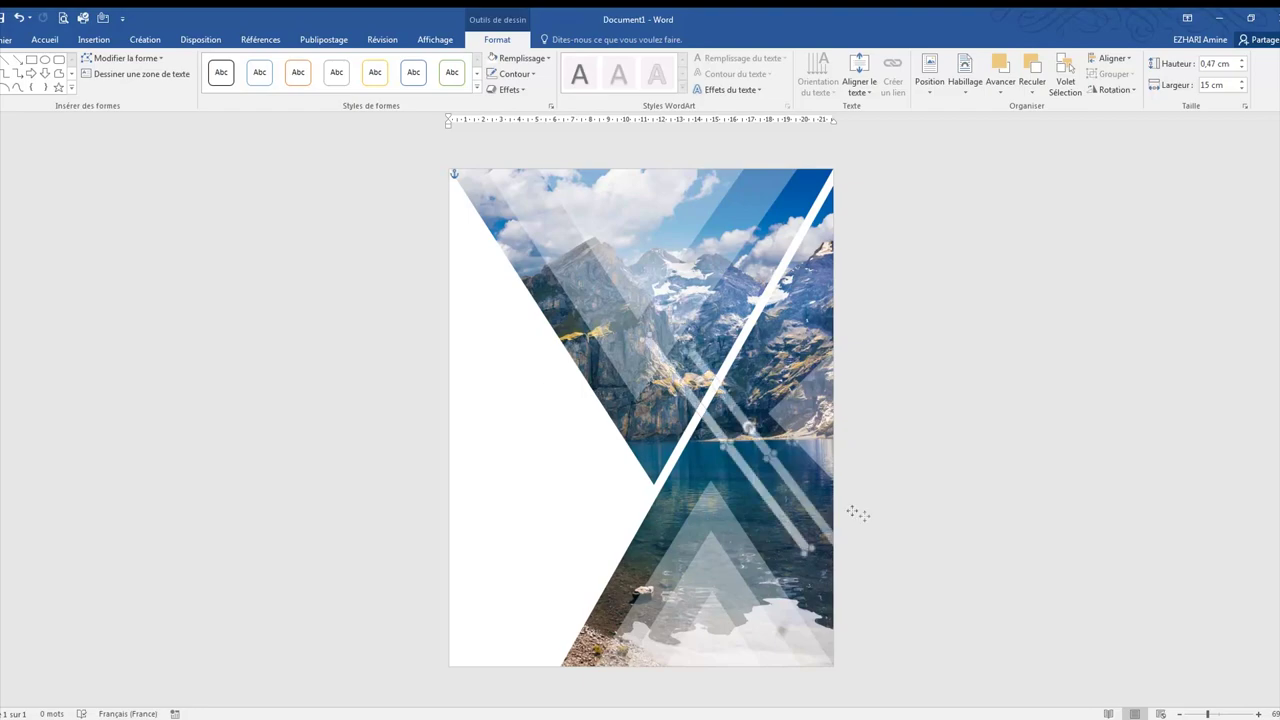
{"action": "left_click_drag", "start_coordinate": [852, 511], "coordinate": [818, 541]}
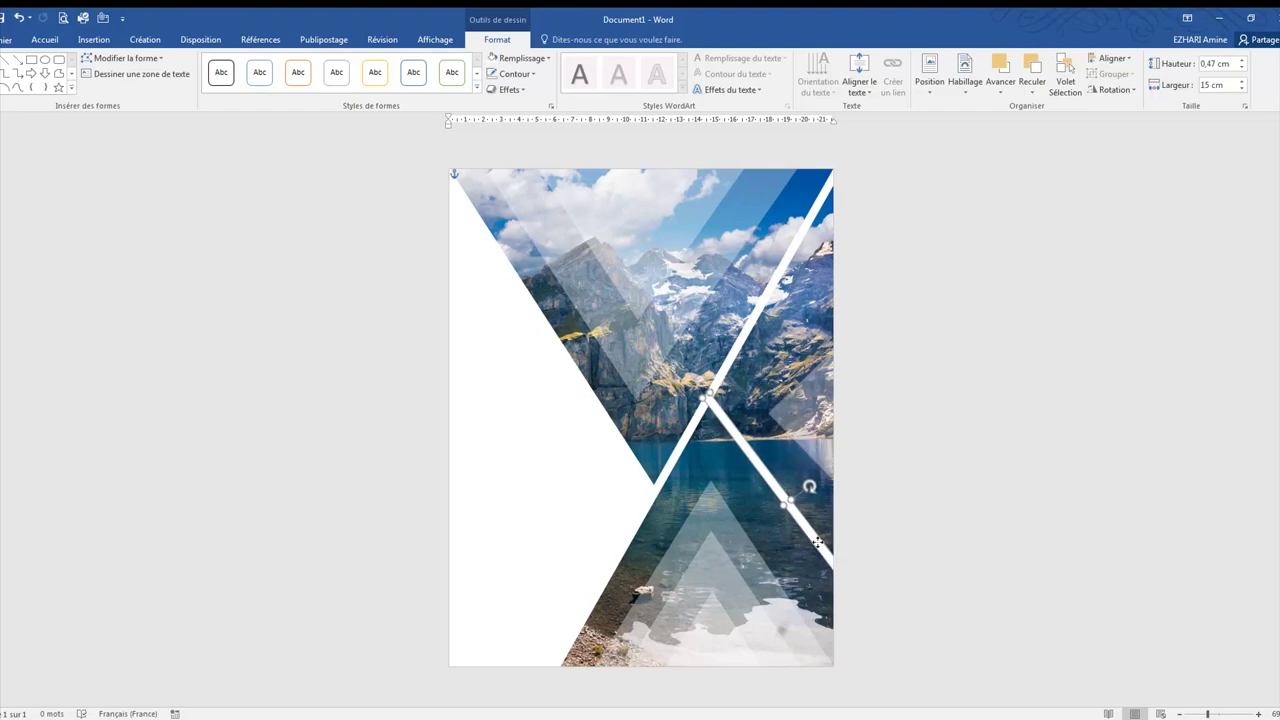
{"action": "left_click_drag", "start_coordinate": [810, 487], "coordinate": [832, 487]}
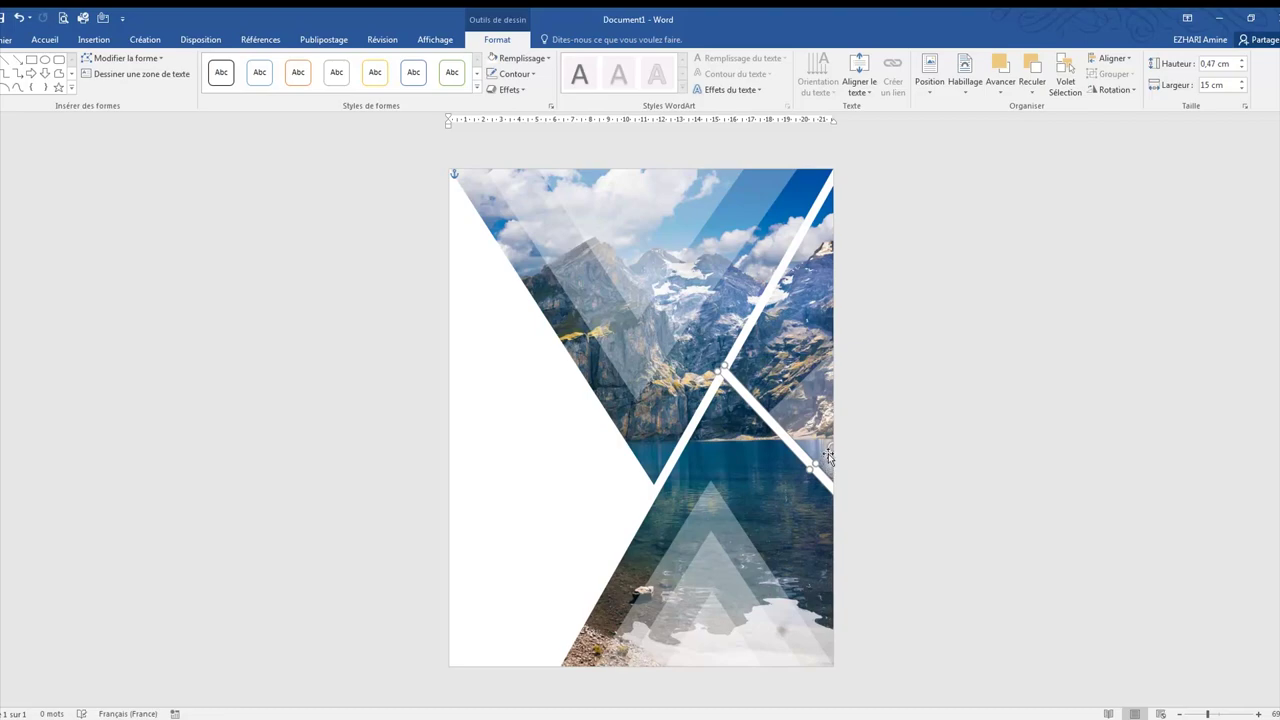
{"action": "left_click_drag", "start_coordinate": [828, 452], "coordinate": [764, 512]}
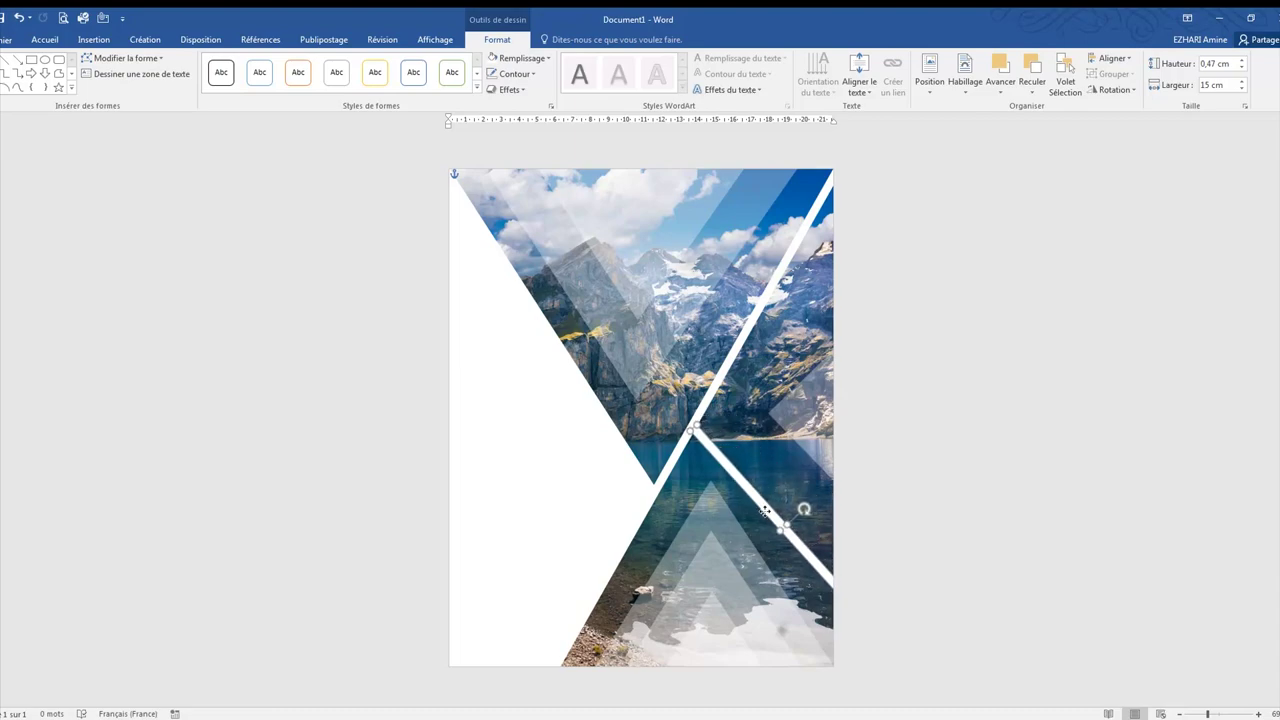
{"action": "left_click_drag", "start_coordinate": [764, 512], "coordinate": [775, 485]}
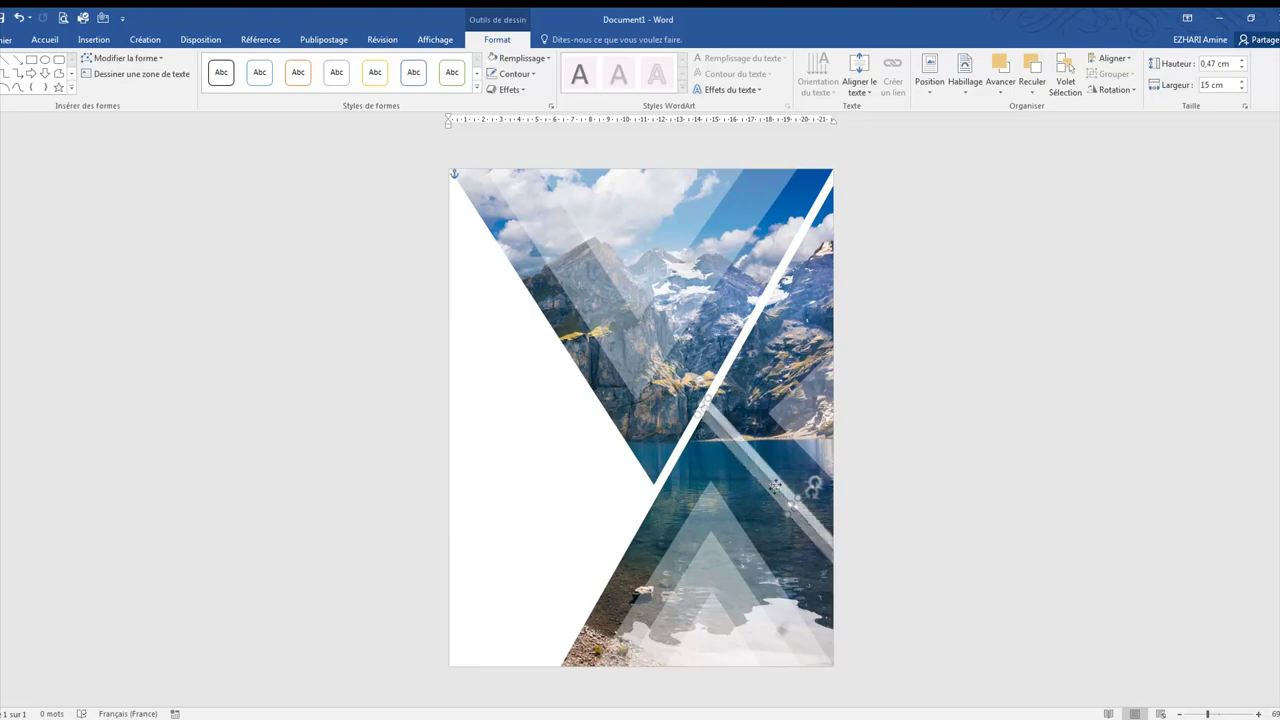
{"action": "left_click", "coordinate": [824, 478]}
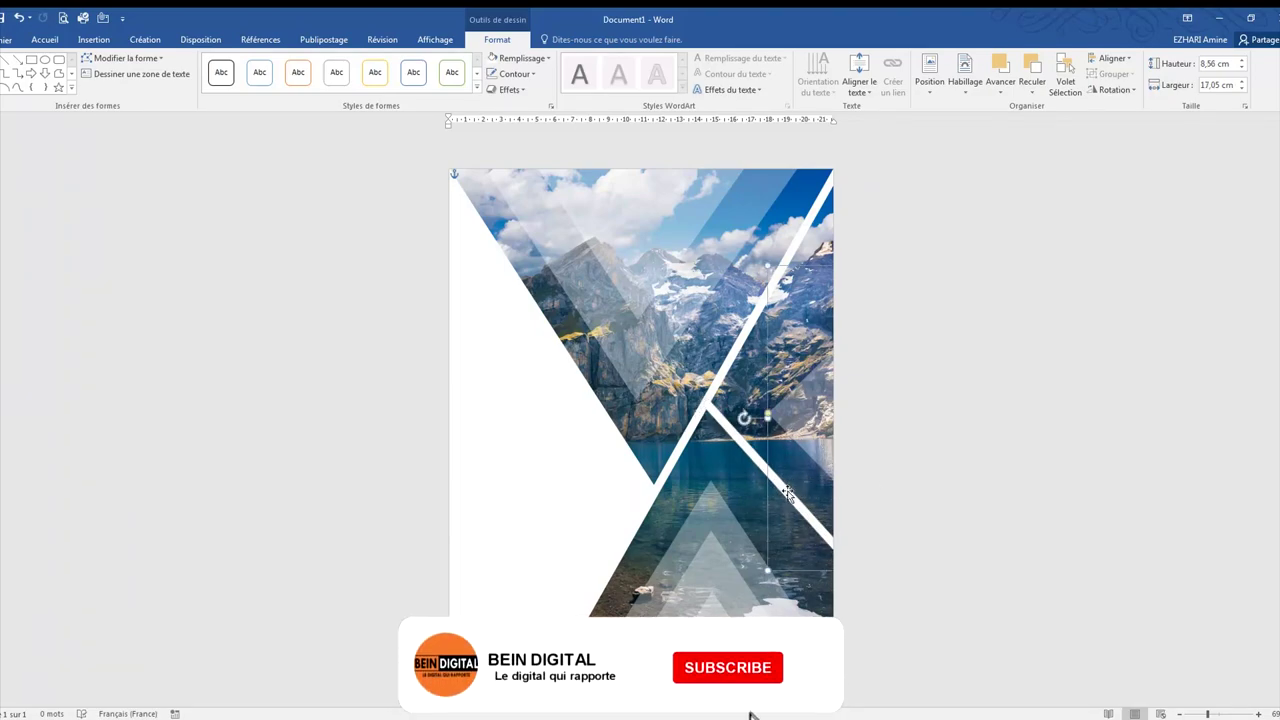
{"action": "left_click", "coordinate": [788, 495]}
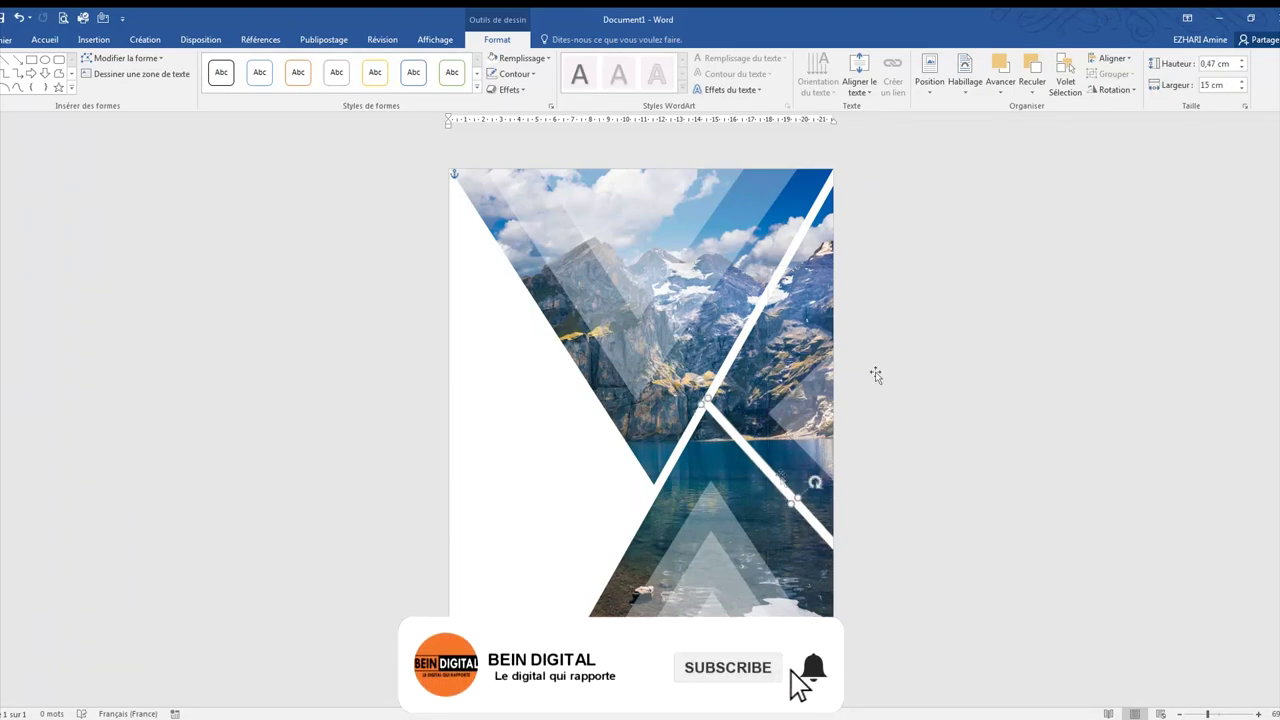
{"action": "left_click", "coordinate": [1112, 89]}
{"action": "left_click", "coordinate": [1155, 174]}
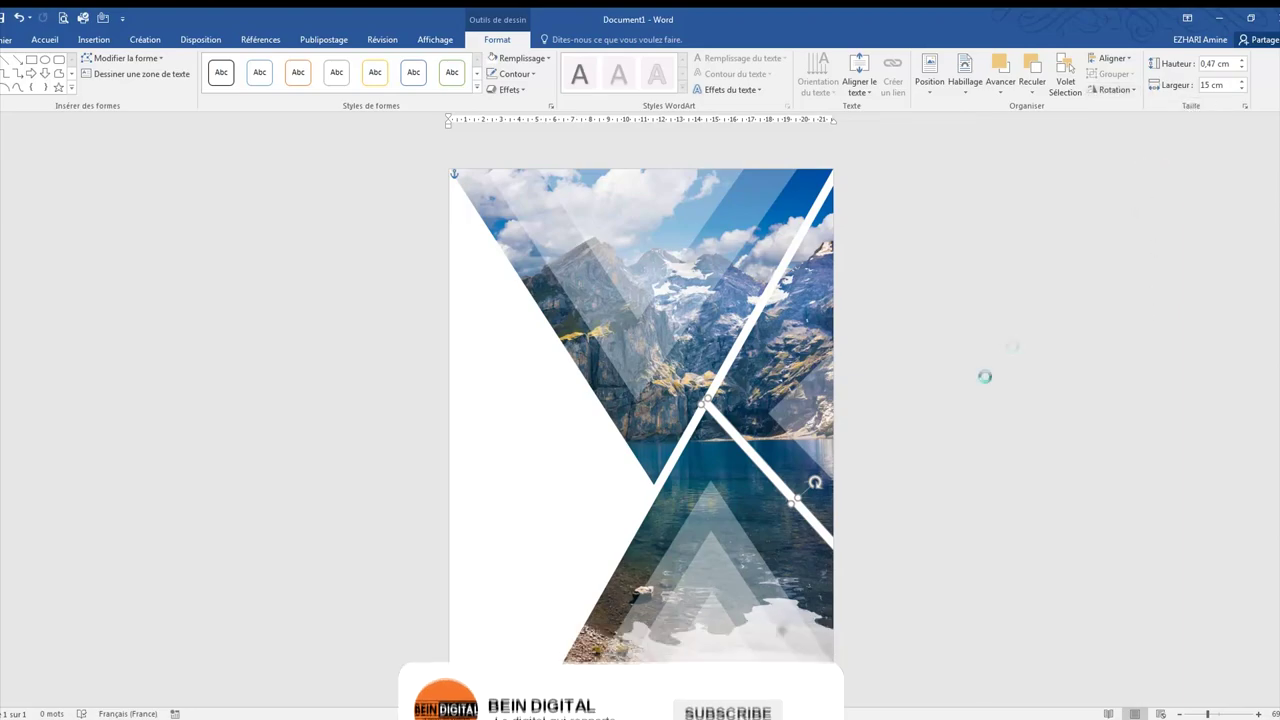
{"action": "left_click_drag", "start_coordinate": [560, 206], "coordinate": [348, 227]}
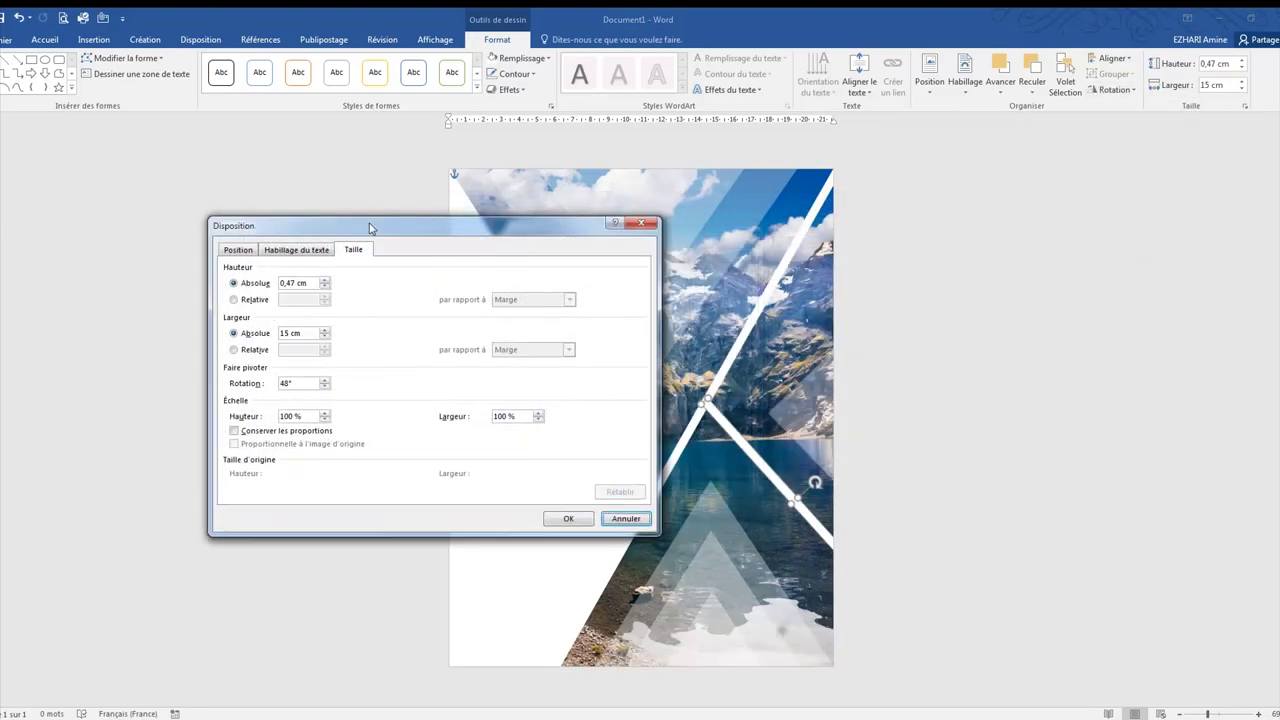
Change the short bar's 48° rotation and fine-tune it so it meets the long stripe.
{"action": "left_click_drag", "start_coordinate": [283, 385], "coordinate": [231, 385]}
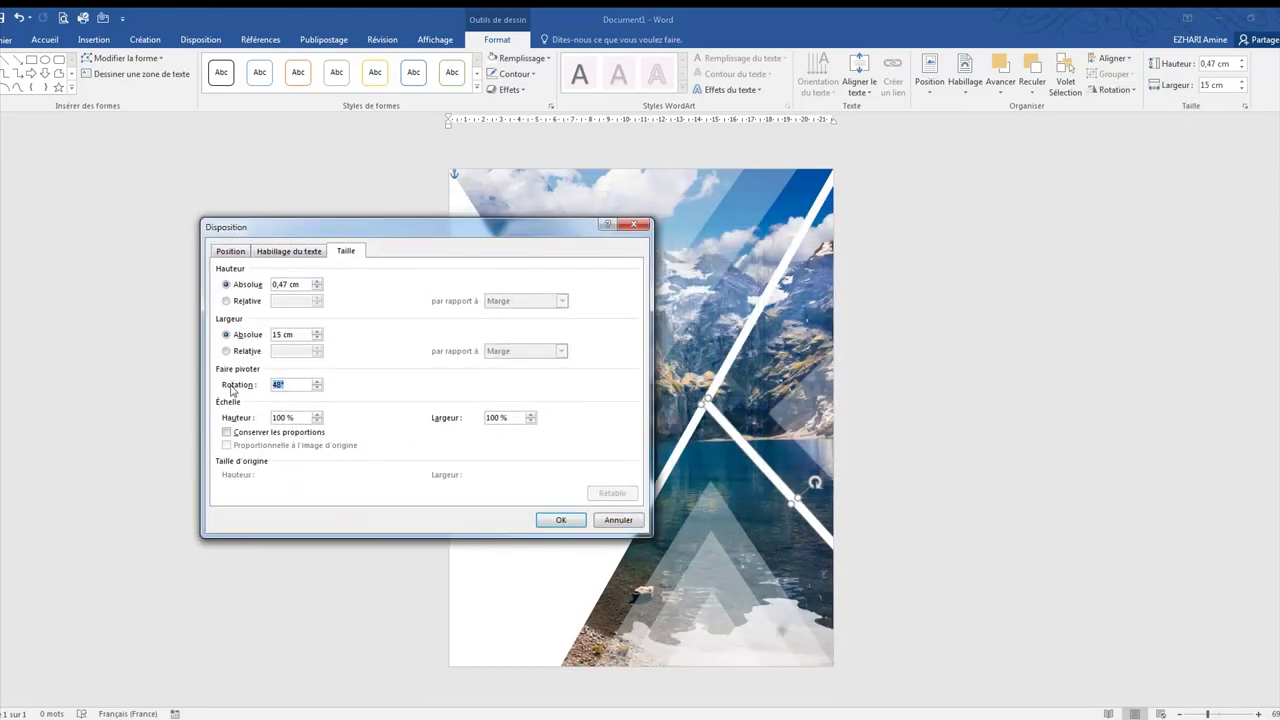
{"action": "type", "text": "239"}
{"action": "key", "text": "Return"}
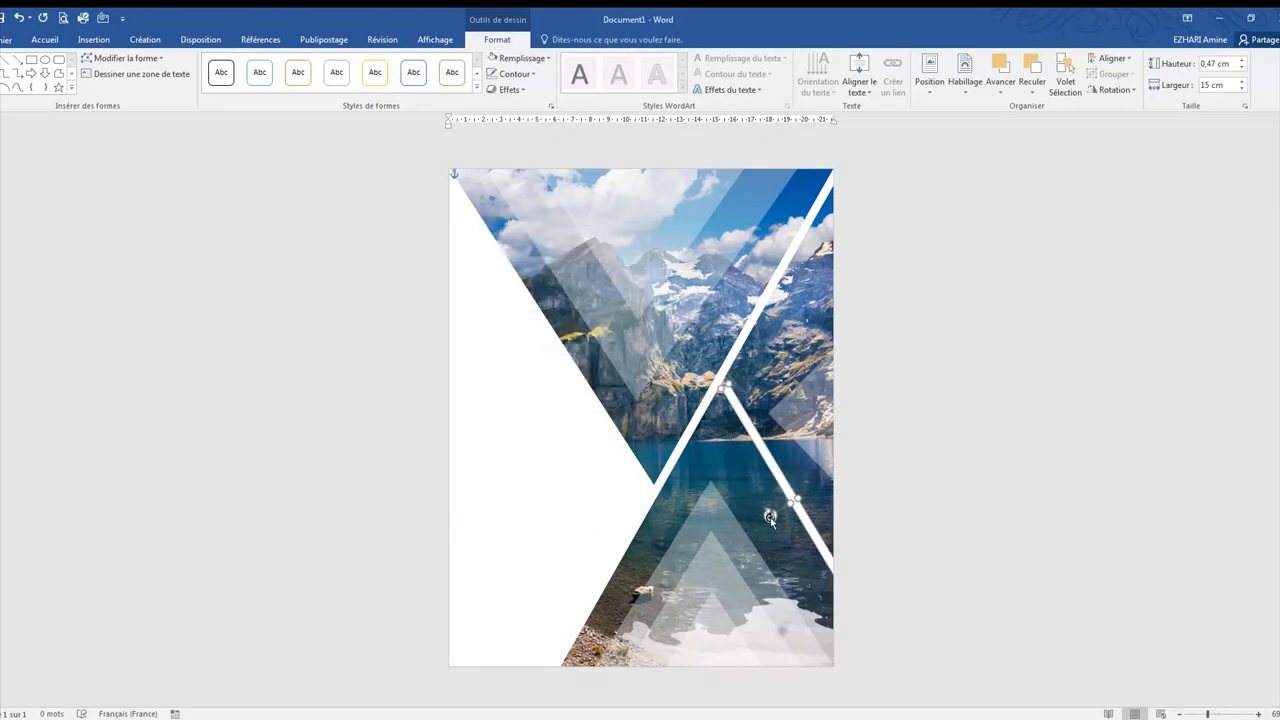
{"action": "left_click_drag", "start_coordinate": [770, 517], "coordinate": [781, 513]}
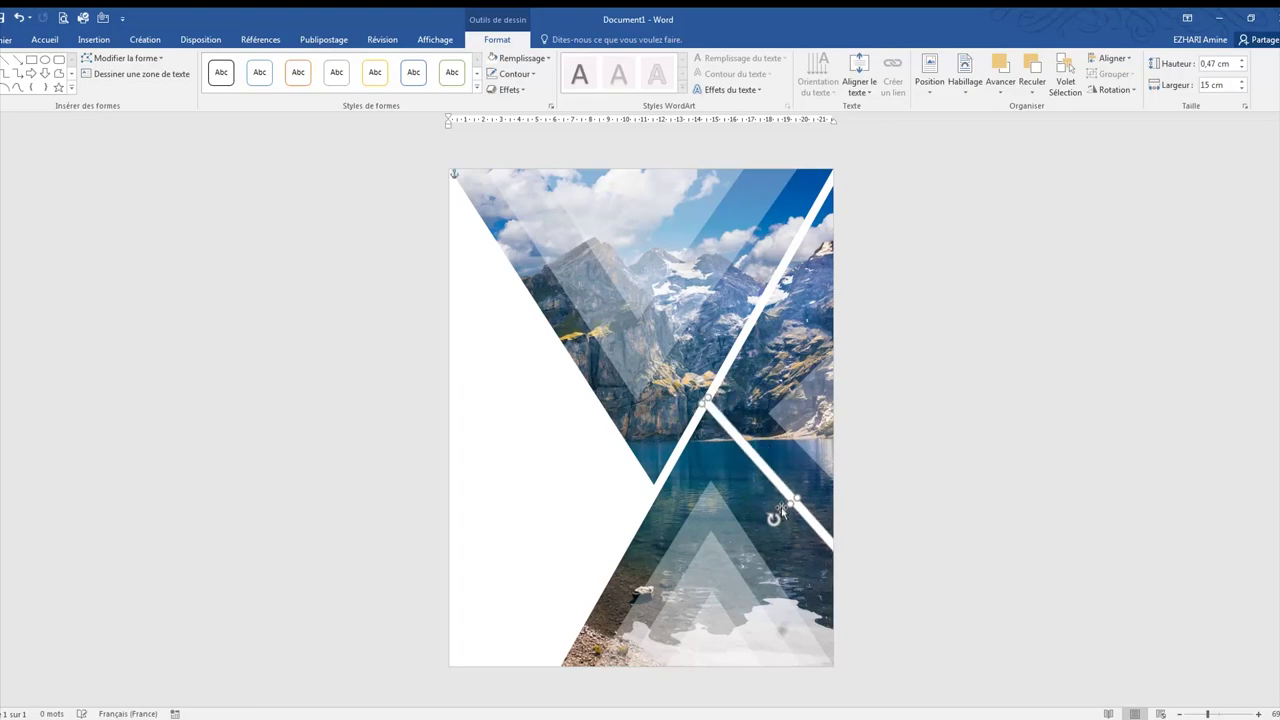
{"action": "mouse_move", "coordinate": [781, 513]}
{"action": "left_mouse_down"}
{"action": "mouse_move", "coordinate": [809, 525]}
{"action": "mouse_move", "coordinate": [801, 547]}
{"action": "left_mouse_up"}
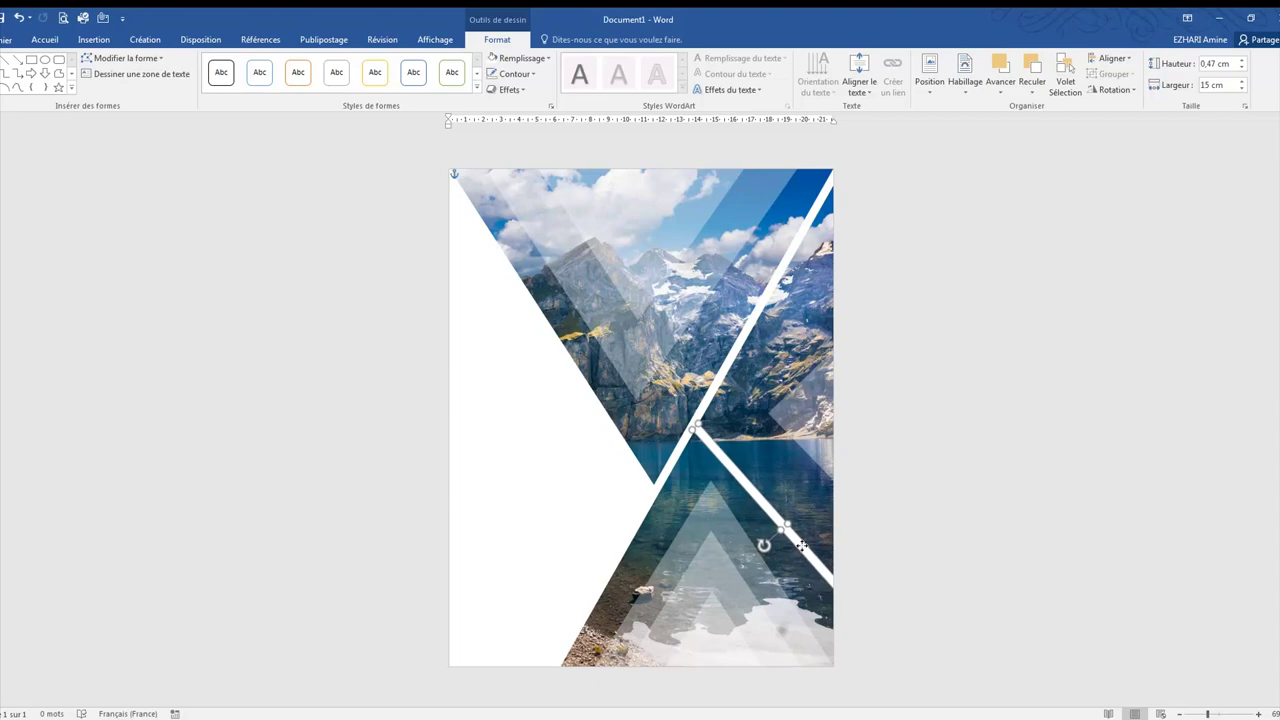
{"action": "left_click_drag", "start_coordinate": [801, 547], "coordinate": [801, 543]}
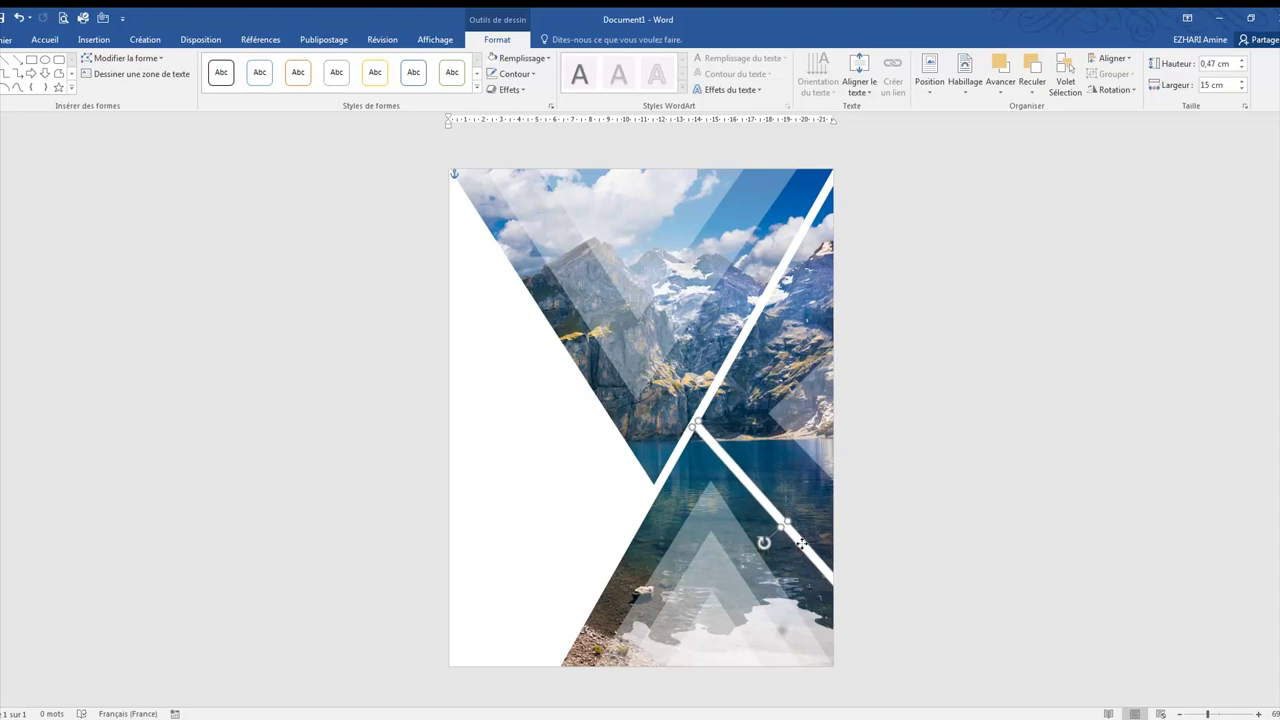
{"action": "left_click", "coordinate": [936, 466]}
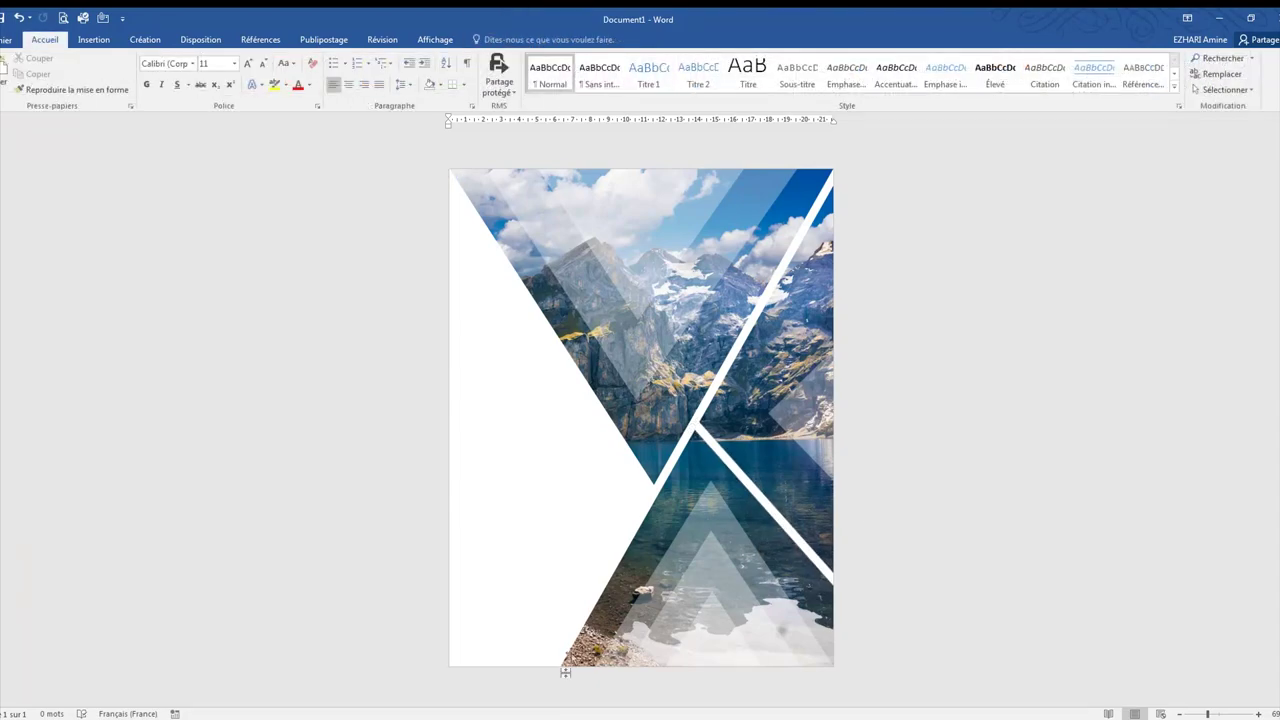
{"action": "left_click", "coordinate": [577, 506]}
{"action": "left_click", "coordinate": [84, 38]}
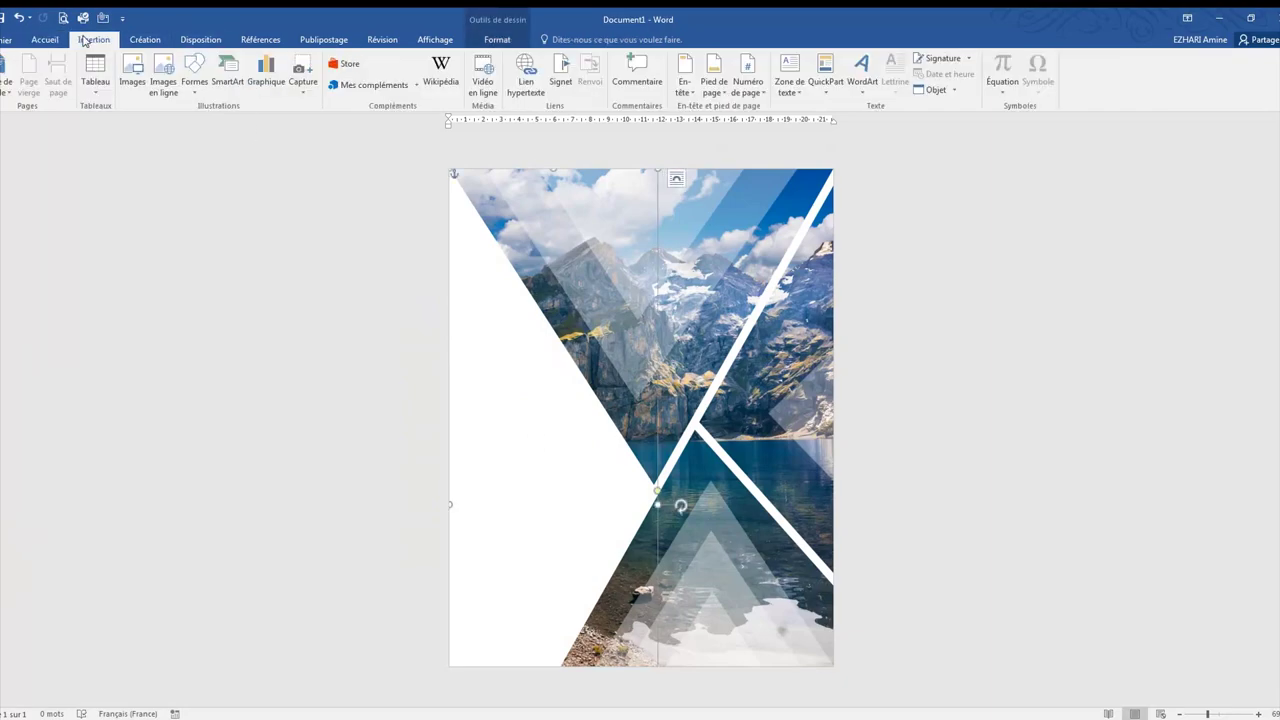
Draw a text box on the white area left of the photo and type 'Nature'.
{"action": "left_click", "coordinate": [198, 94]}
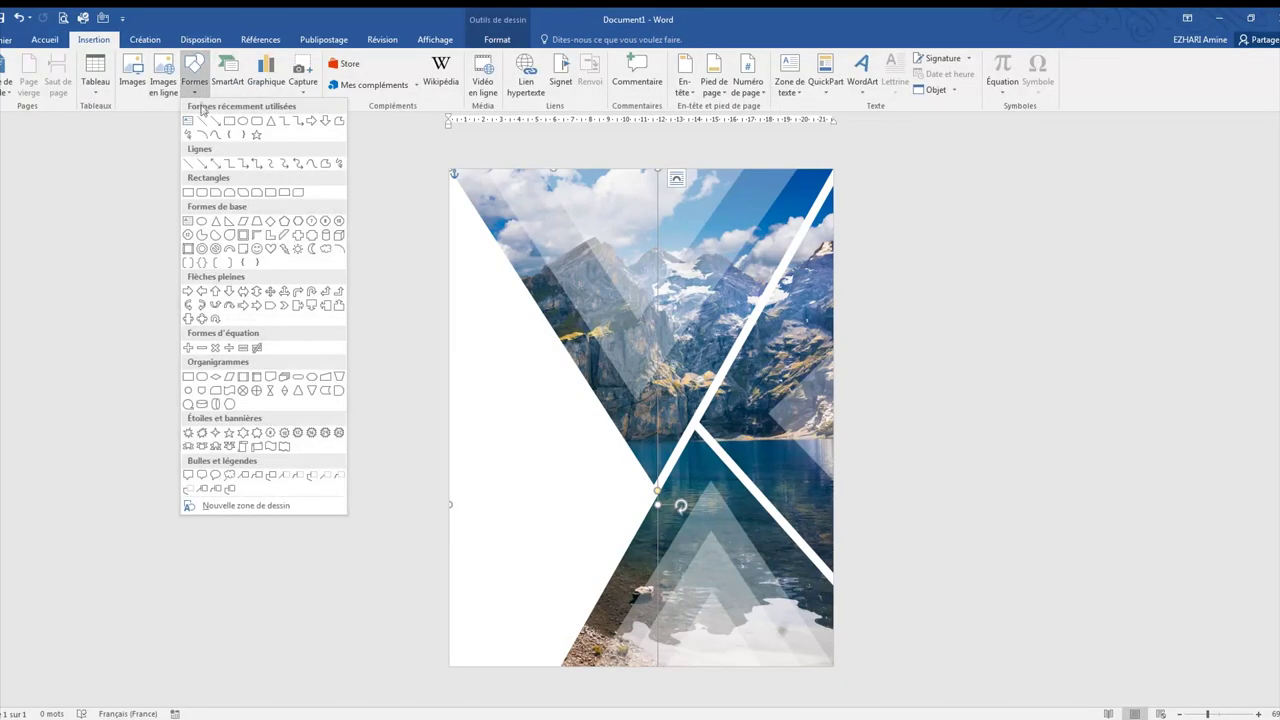
{"action": "left_click", "coordinate": [190, 156]}
{"action": "left_click_drag", "start_coordinate": [462, 403], "coordinate": [574, 440]}
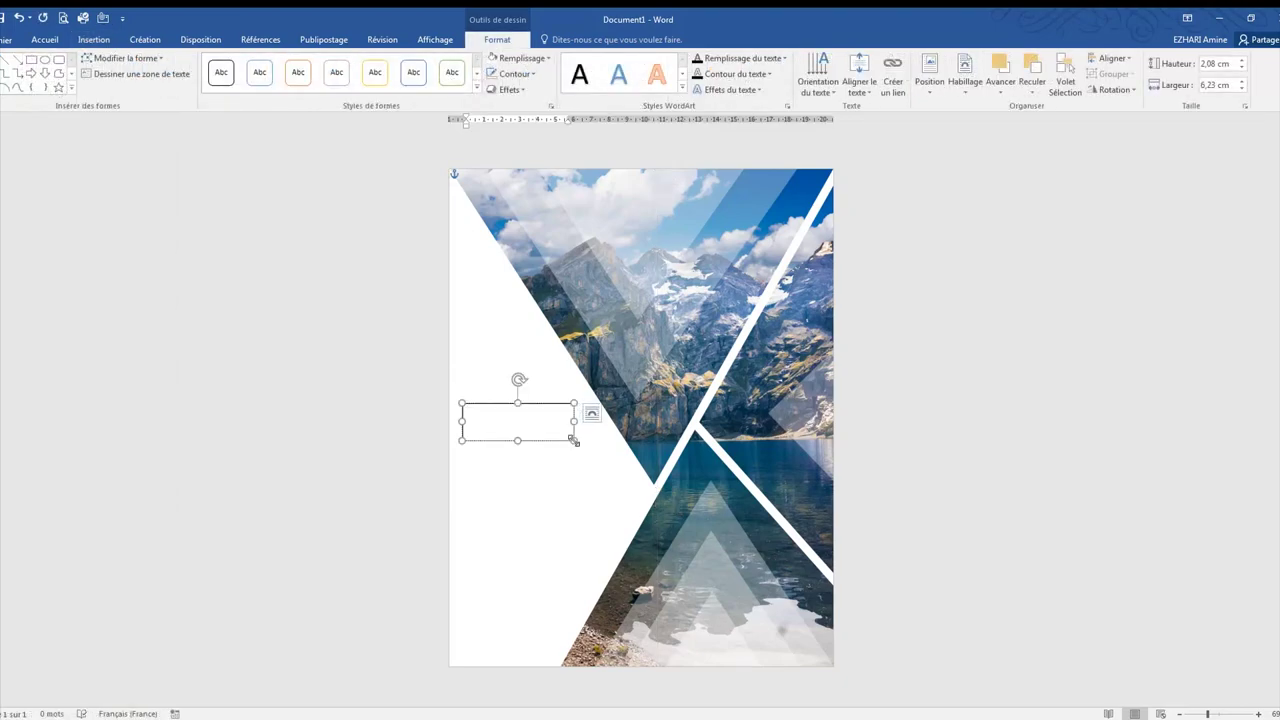
{"action": "type", "text": "Nature"}
{"action": "double_click", "coordinate": [478, 411]}
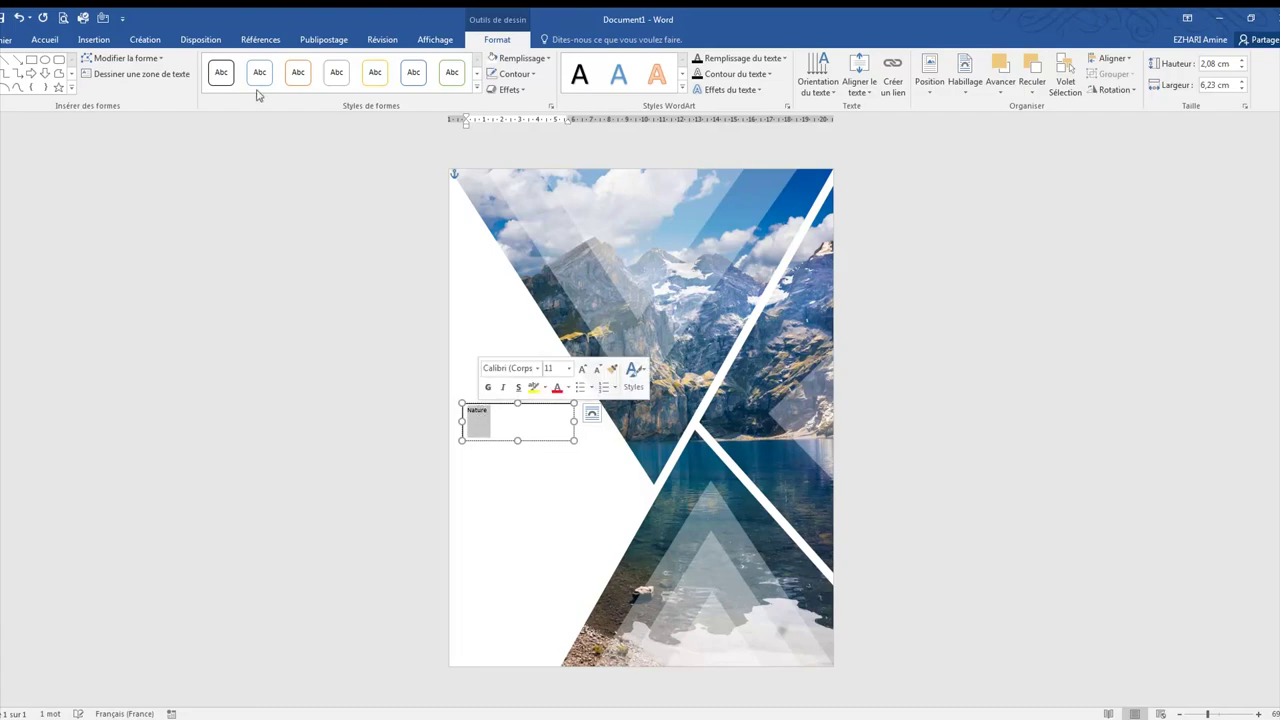
{"action": "left_click", "coordinate": [60, 39]}
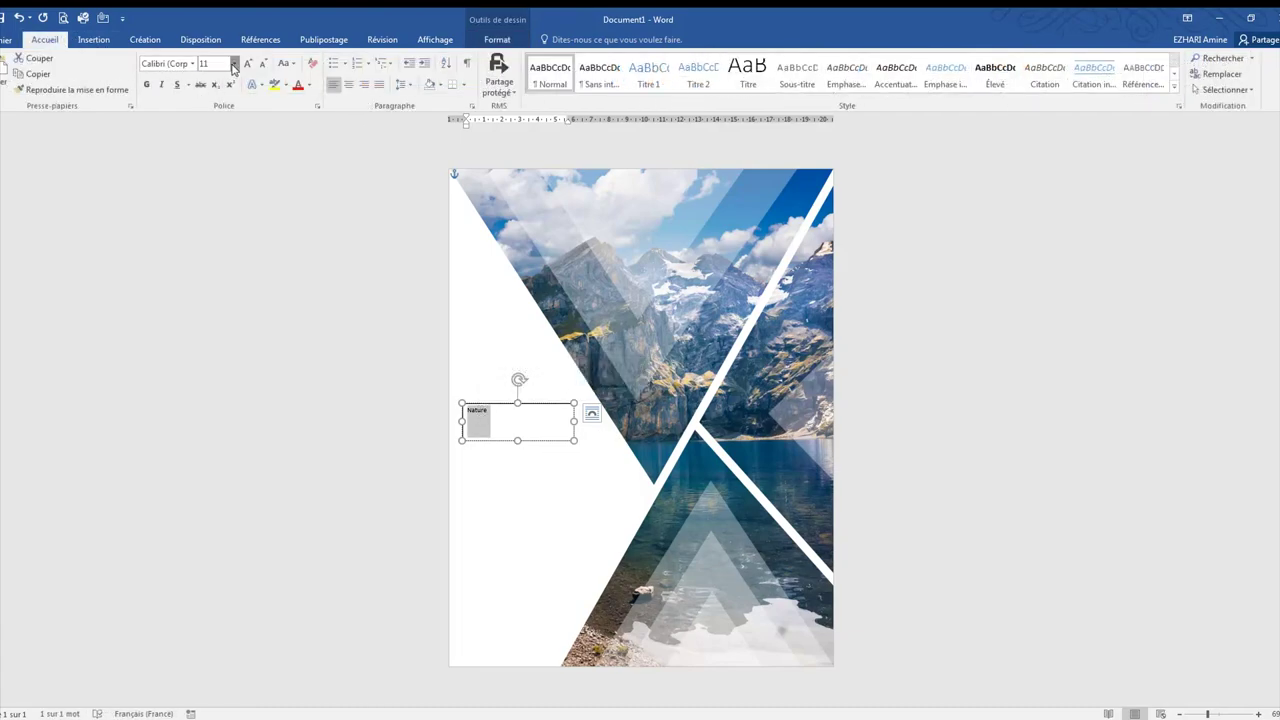
{"action": "left_click", "coordinate": [233, 64]}
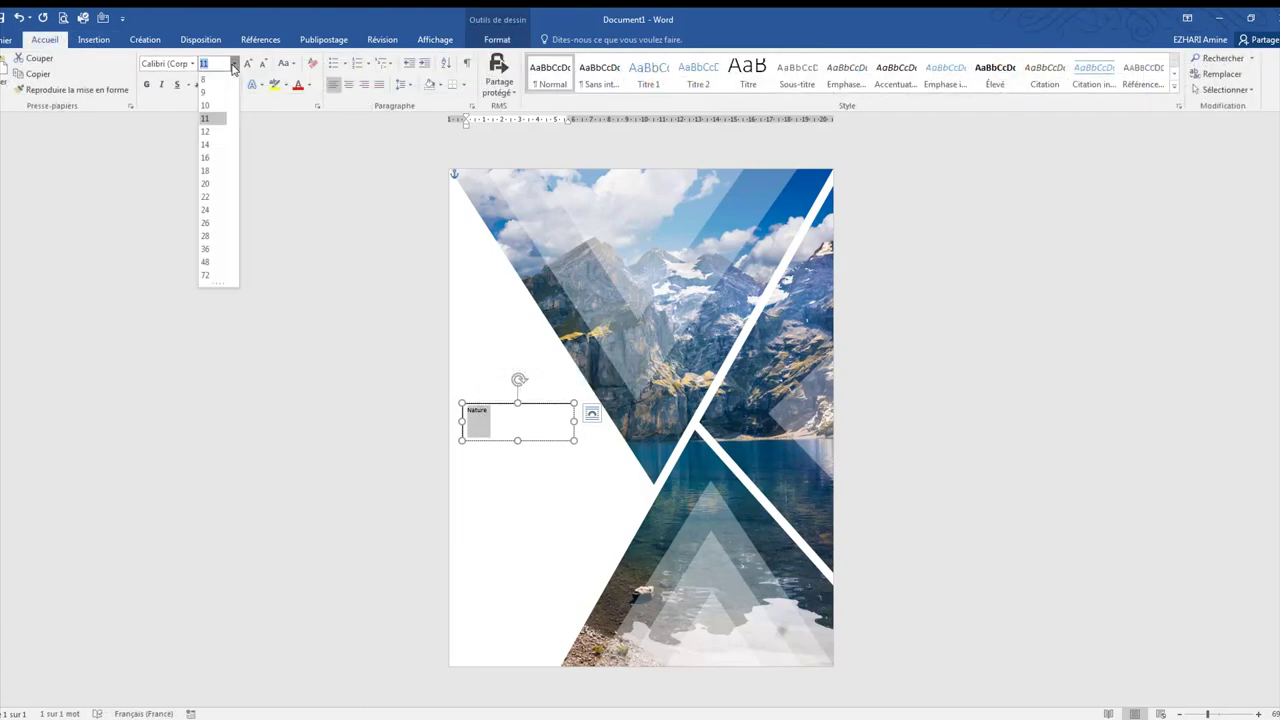
Set 'Nature' to 72 pt Arial and enlarge the text box to fit it.
{"action": "left_click", "coordinate": [220, 275]}
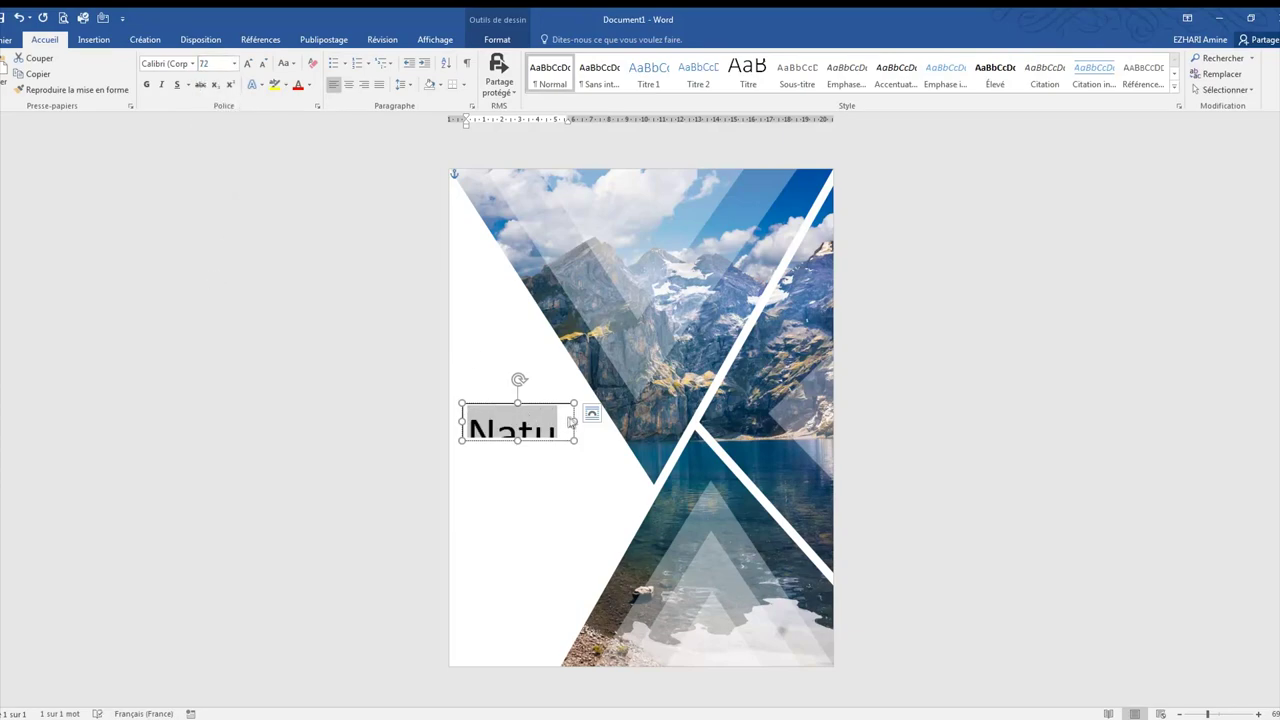
{"action": "left_click_drag", "start_coordinate": [575, 421], "coordinate": [606, 421]}
{"action": "left_click", "coordinate": [531, 446]}
{"action": "left_click_drag", "start_coordinate": [531, 446], "coordinate": [531, 458]}
{"action": "left_click_drag", "start_coordinate": [461, 425], "coordinate": [453, 427]}
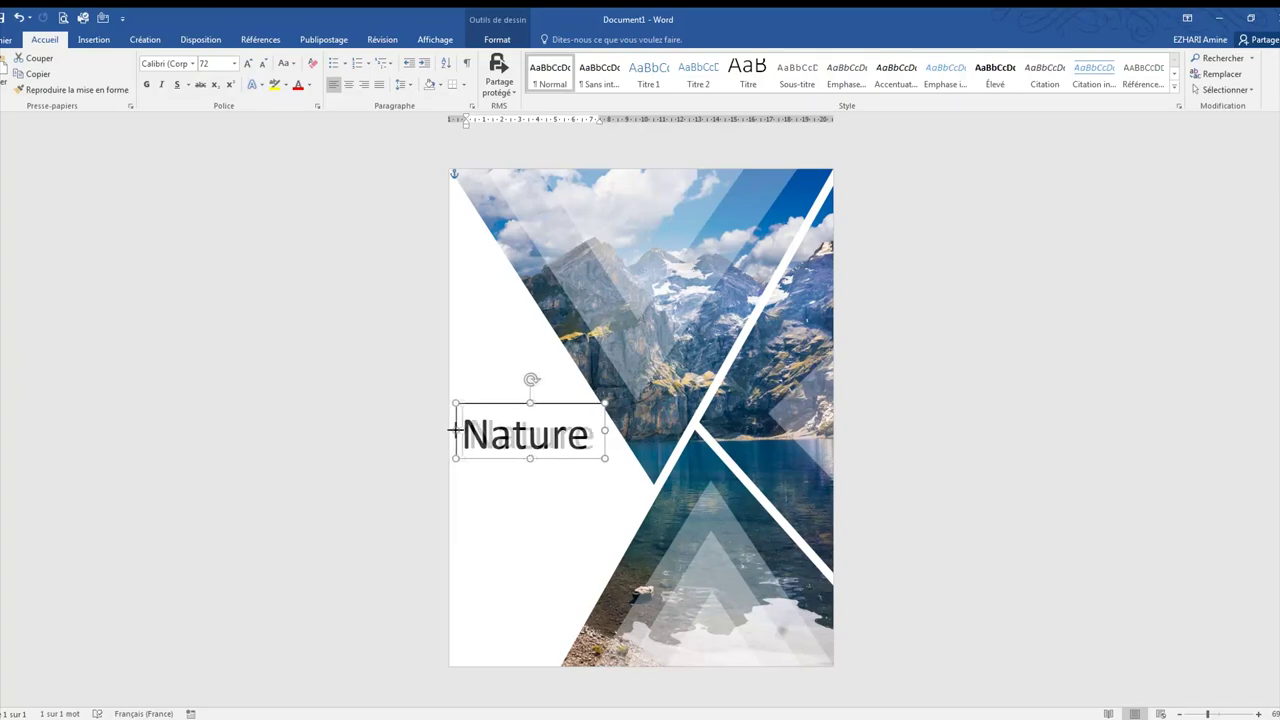
{"action": "left_click", "coordinate": [194, 67]}
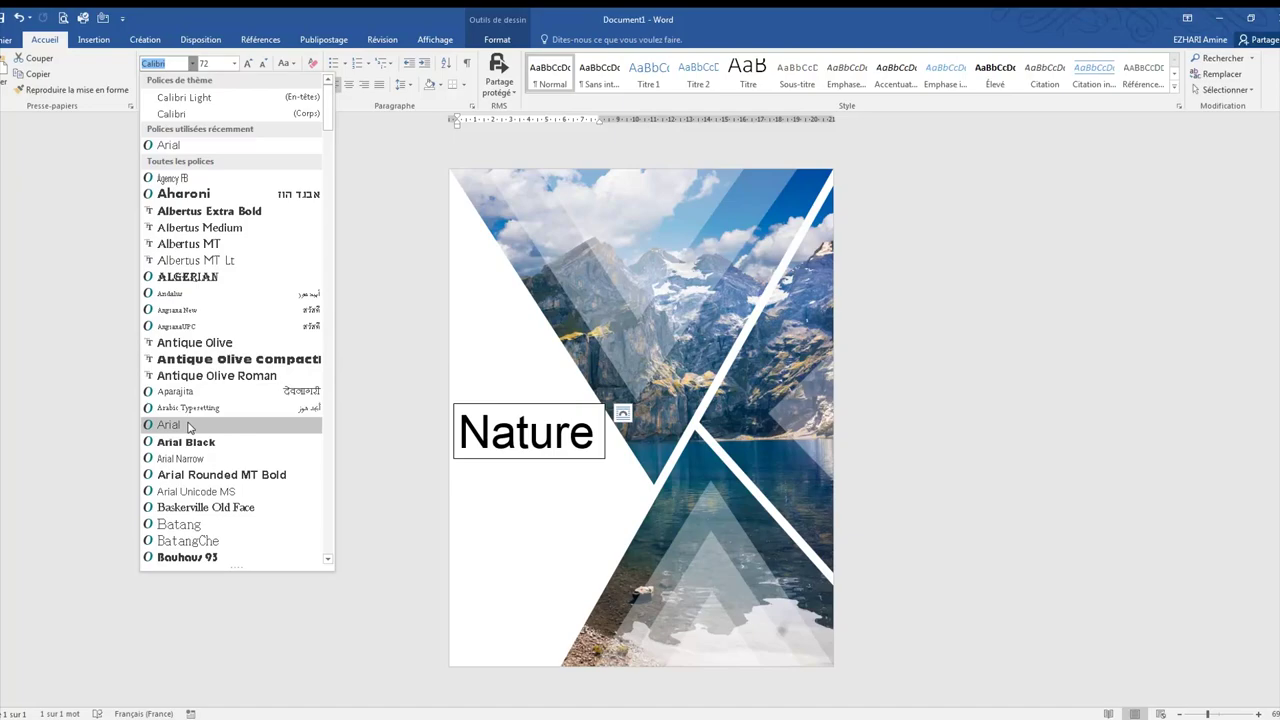
{"action": "left_click", "coordinate": [189, 427]}
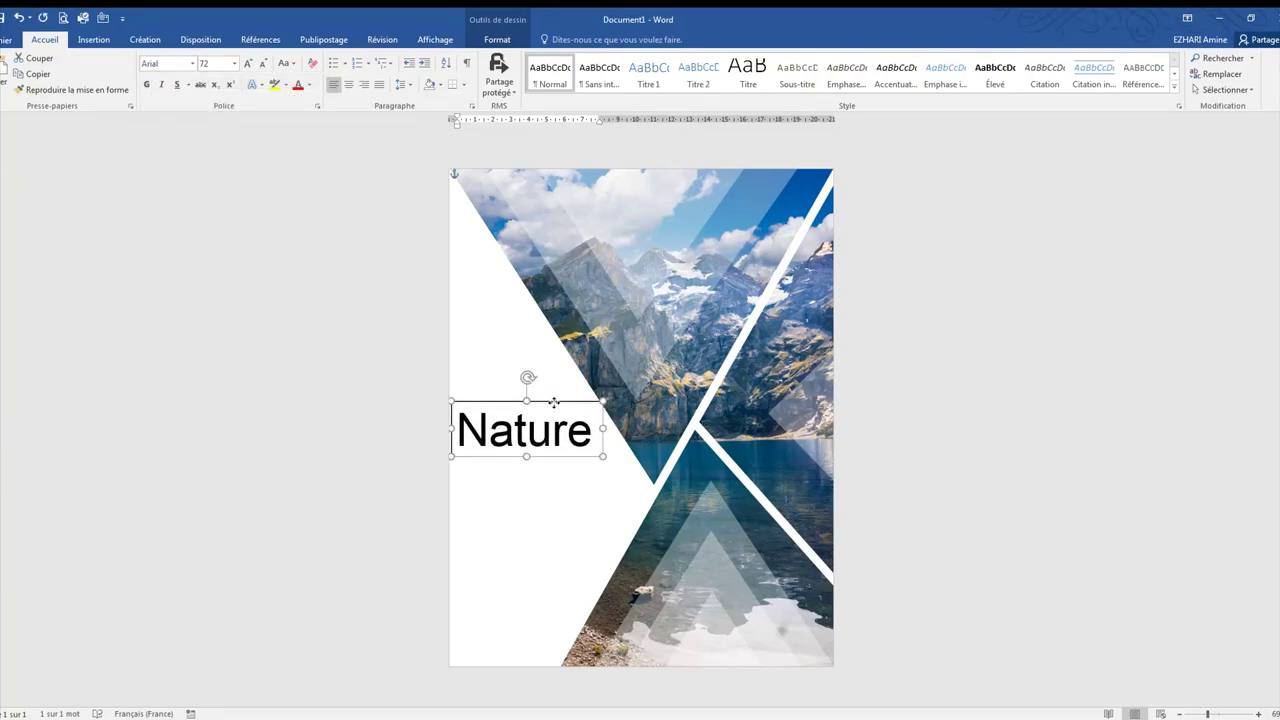
Give the Nature text box no outline and no fill, then duplicate it just below.
{"action": "left_click", "coordinate": [569, 508]}
{"action": "left_click", "coordinate": [569, 456]}
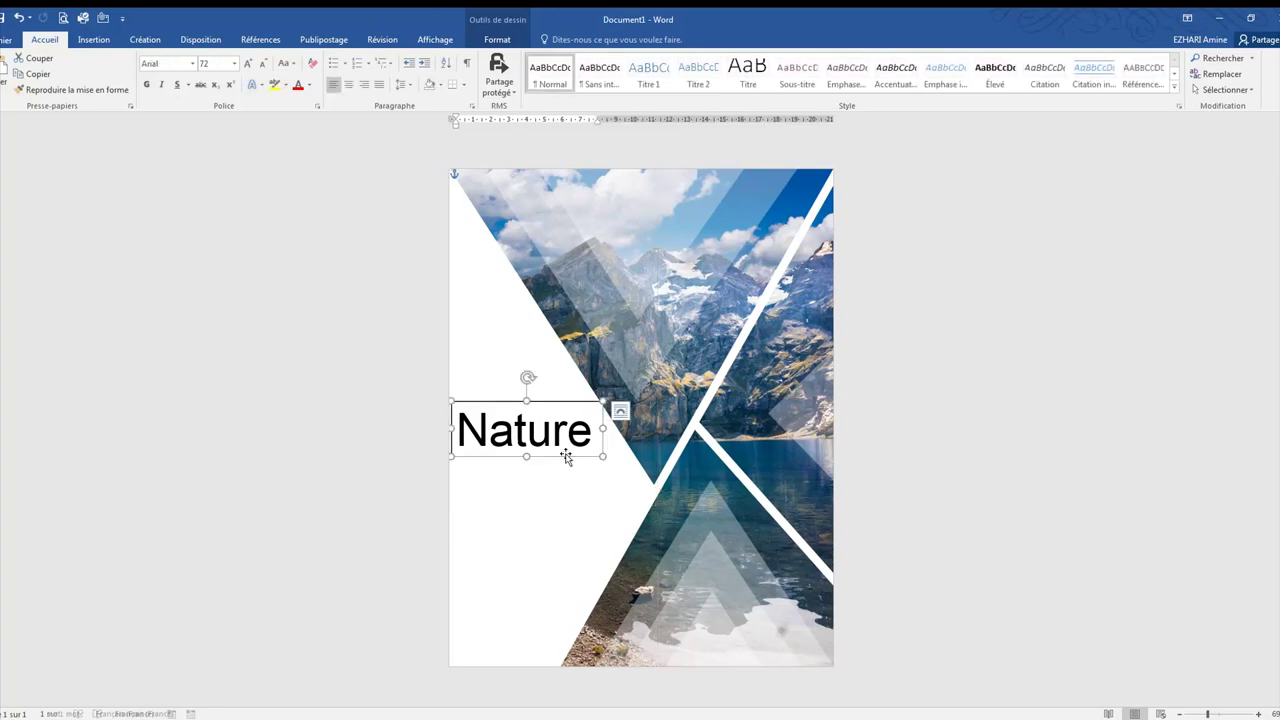
{"action": "left_click", "coordinate": [497, 42]}
{"action": "left_click", "coordinate": [515, 74]}
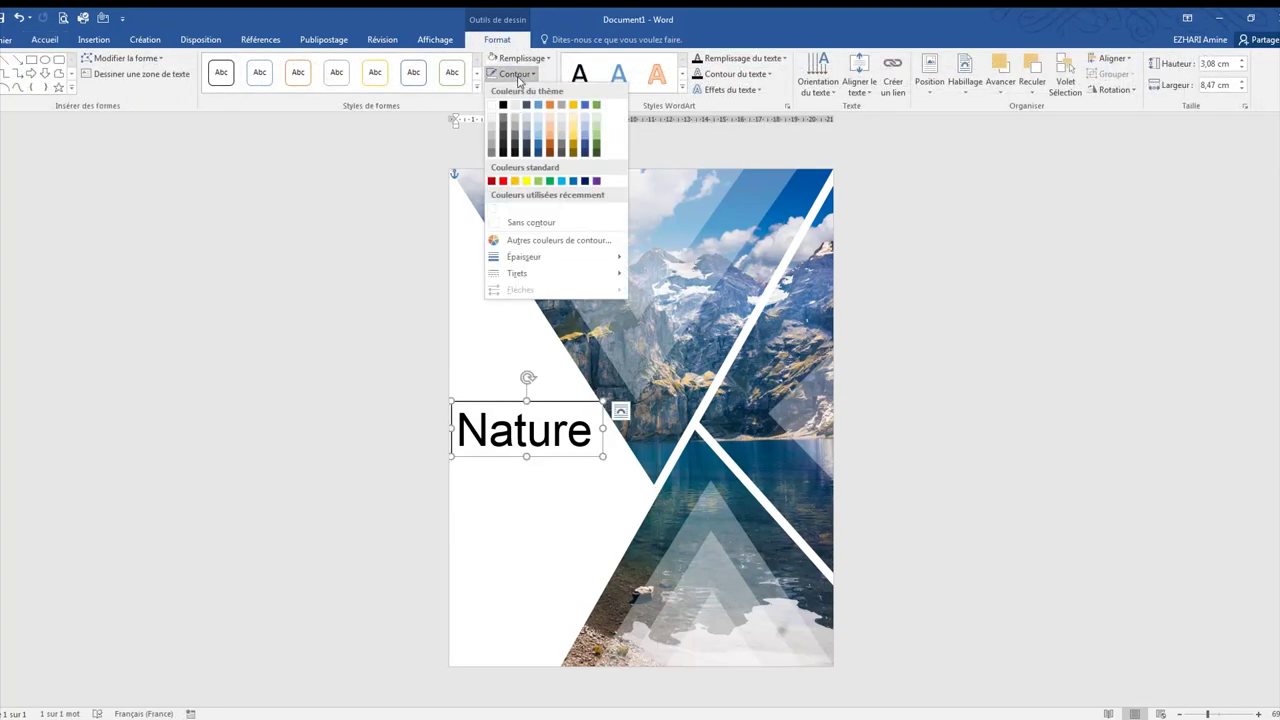
{"action": "left_click", "coordinate": [524, 220]}
{"action": "left_click", "coordinate": [592, 503]}
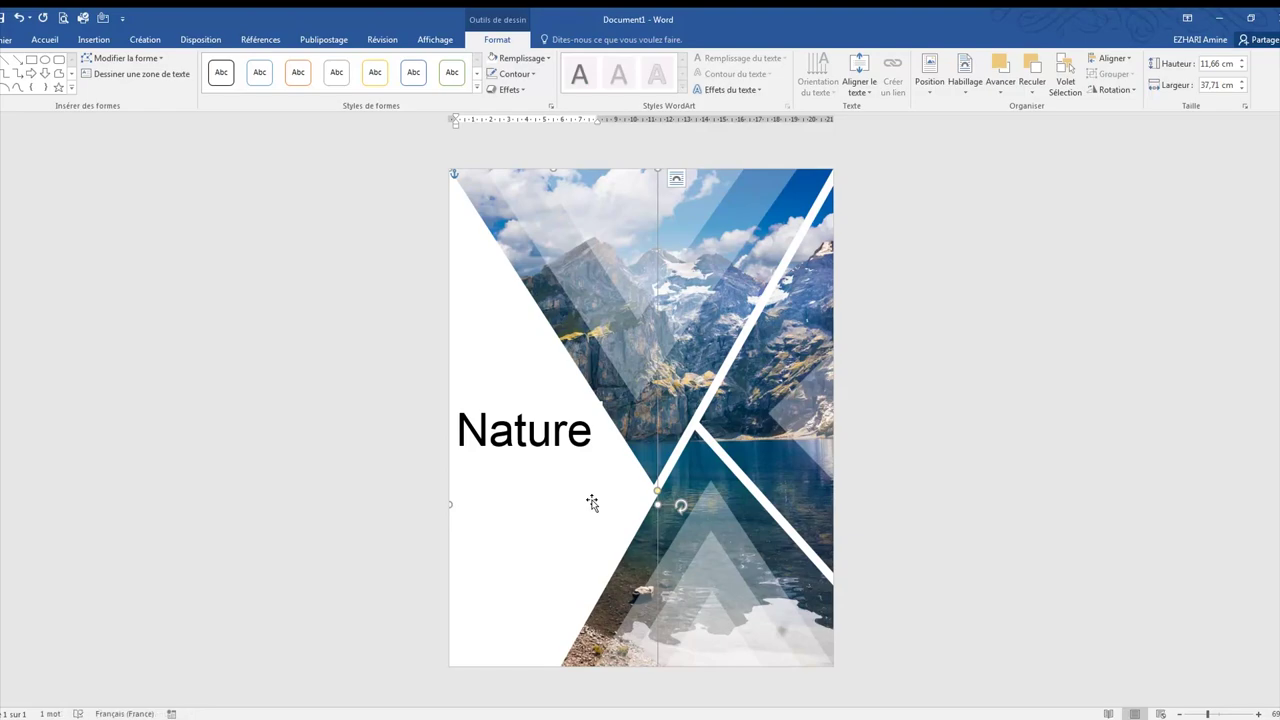
{"action": "left_click", "coordinate": [583, 452]}
{"action": "left_click_drag", "start_coordinate": [573, 401], "coordinate": [579, 399]}
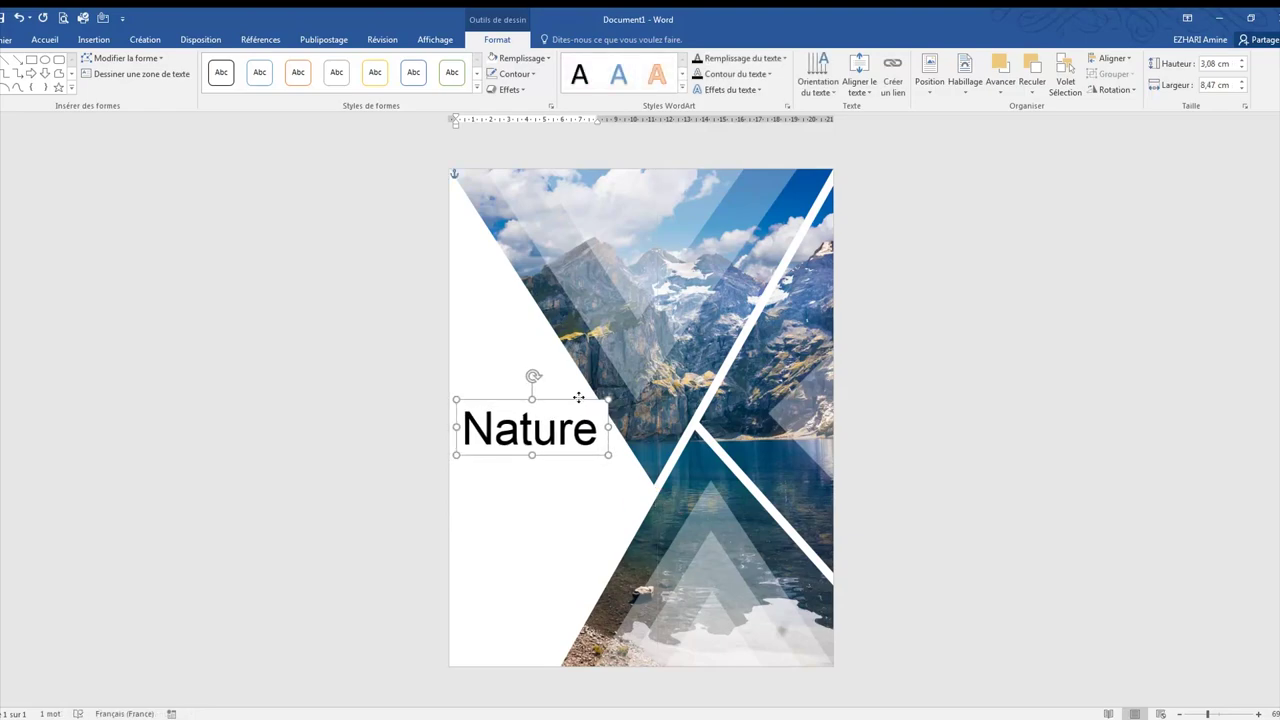
{"action": "left_click", "coordinate": [506, 74]}
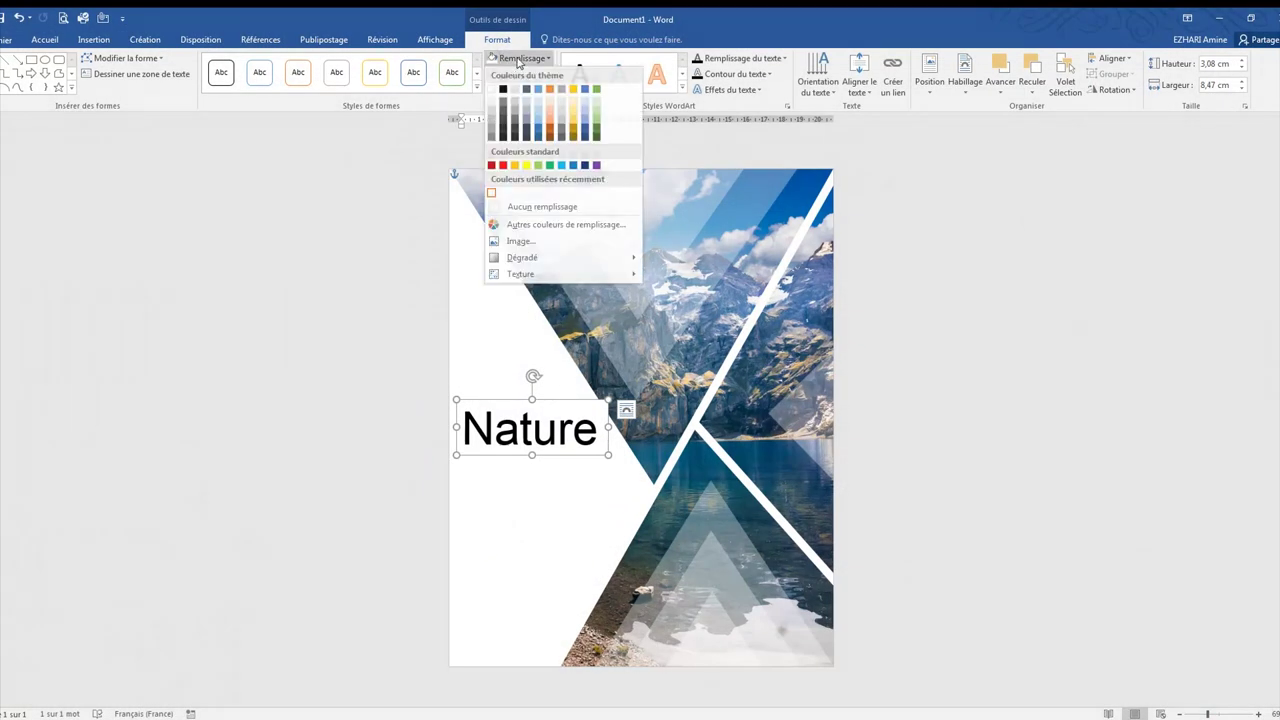
{"action": "left_click", "coordinate": [515, 209]}
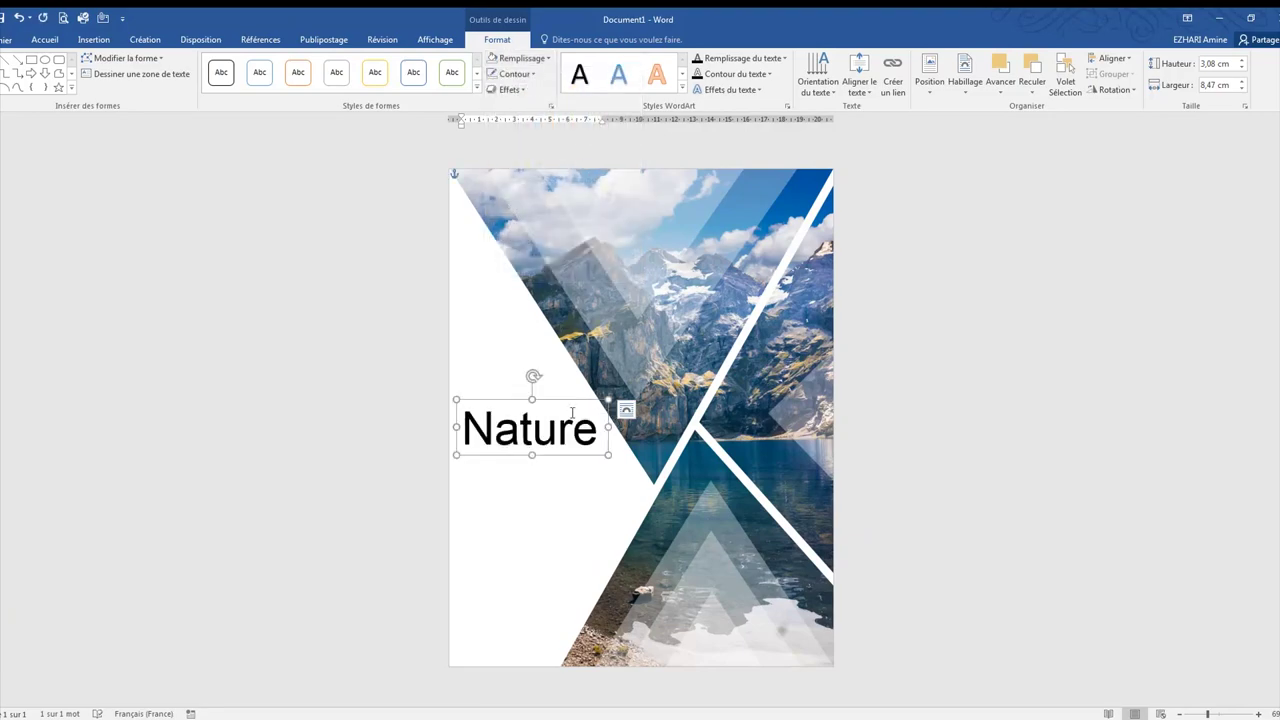
{"action": "left_click_drag", "start_coordinate": [568, 401], "coordinate": [588, 441]}
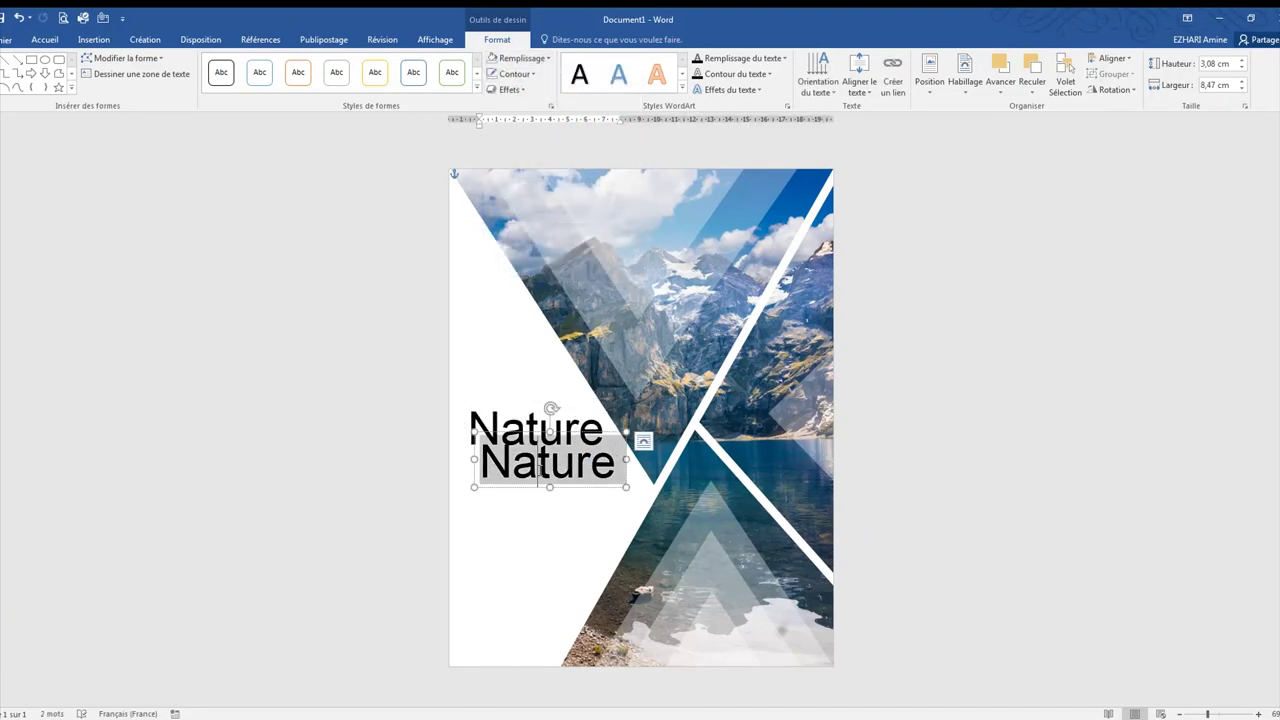
Type 'magazine' in the copied box at 28 pt, make it uppercase, and shrink the box.
{"action": "type", "text": "Maga"}
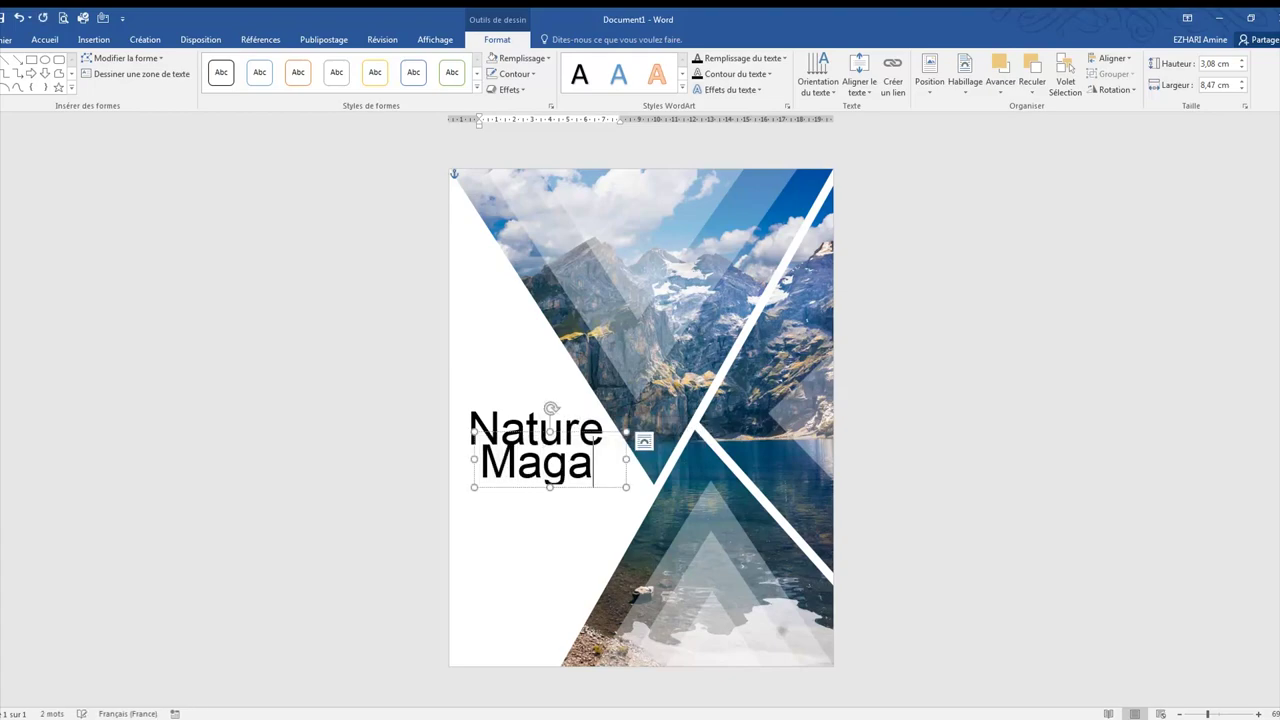
{"action": "type", "text": "z"}
{"action": "double_click", "coordinate": [562, 468]}
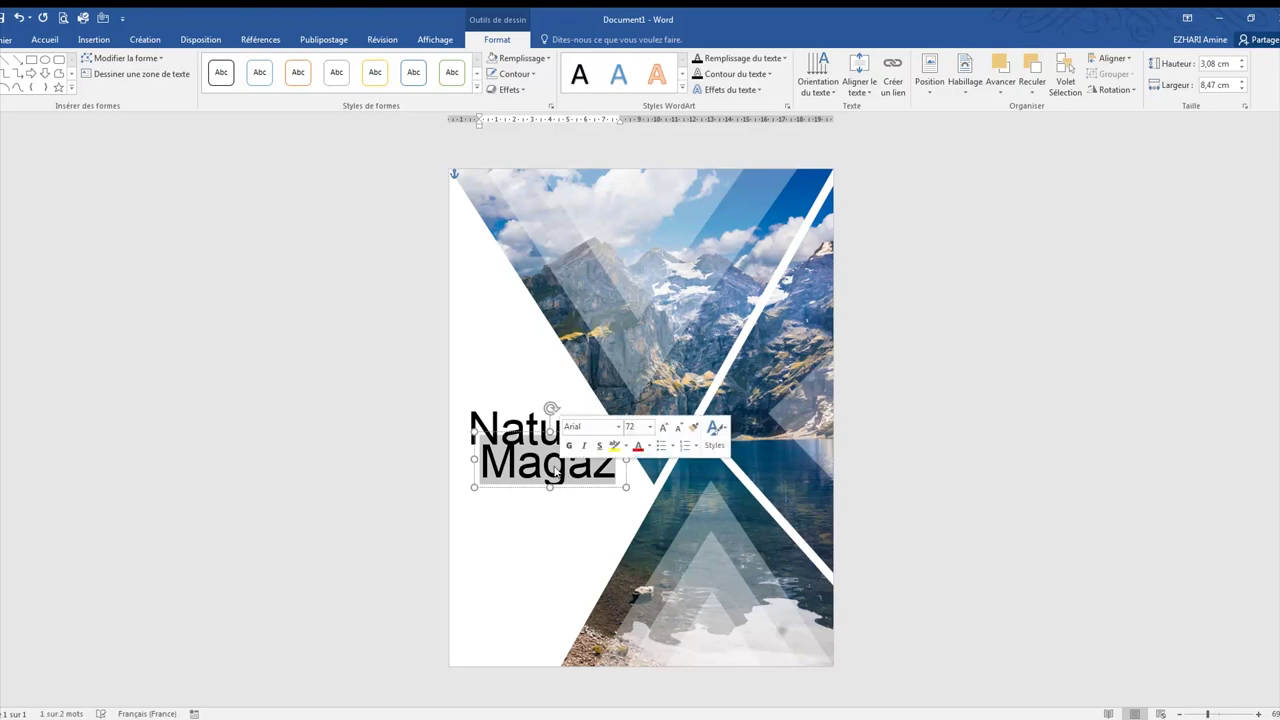
{"action": "type", "text": "magaz"}
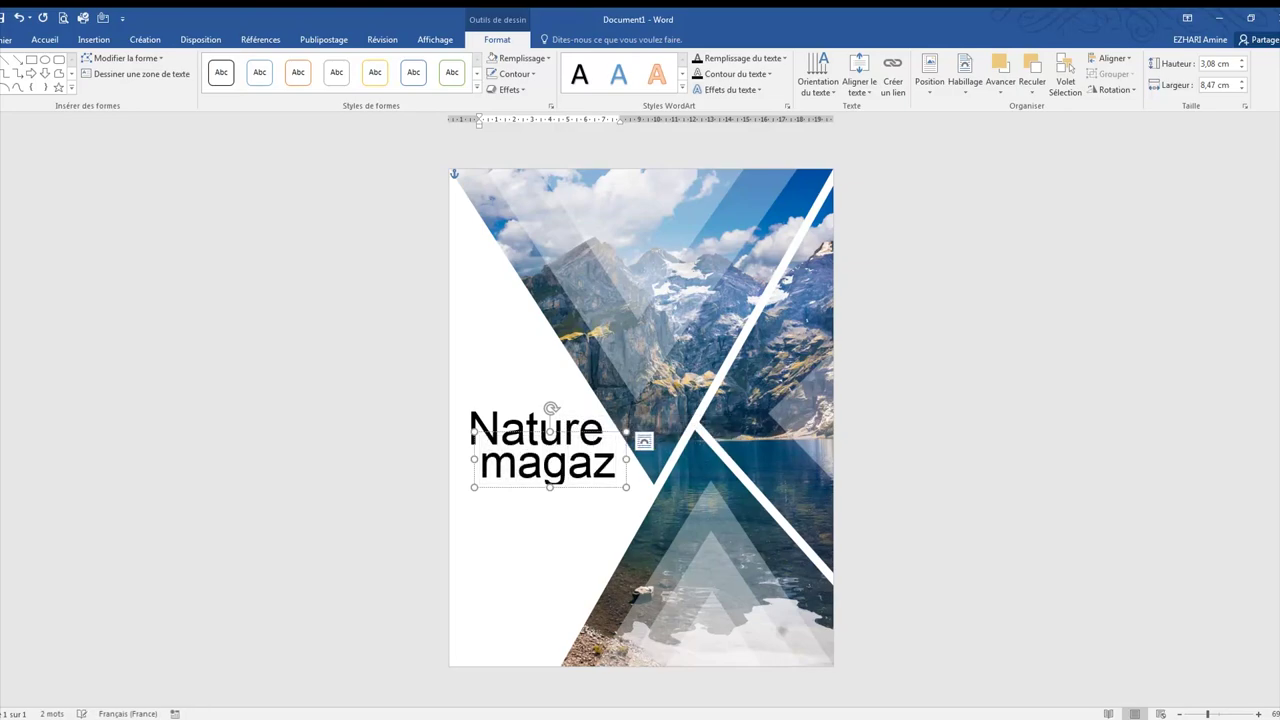
{"action": "type", "text": "i"}
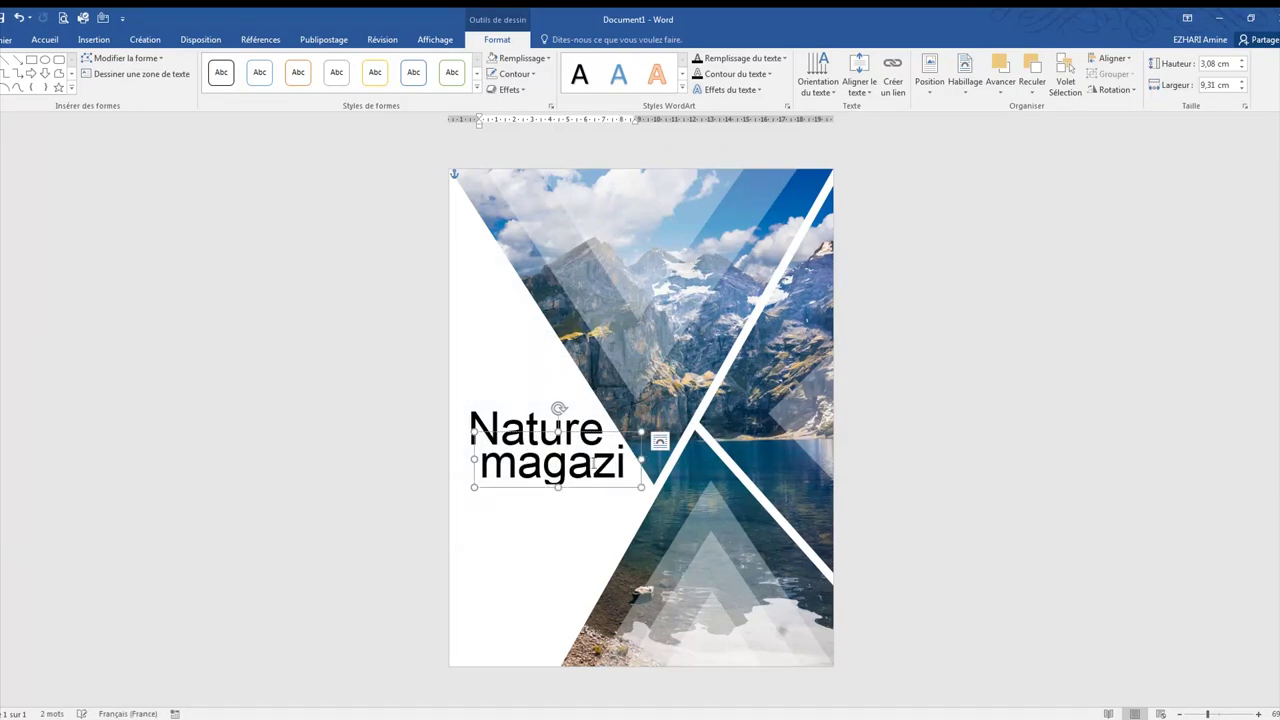
{"action": "double_click", "coordinate": [596, 463]}
{"action": "left_click", "coordinate": [45, 39]}
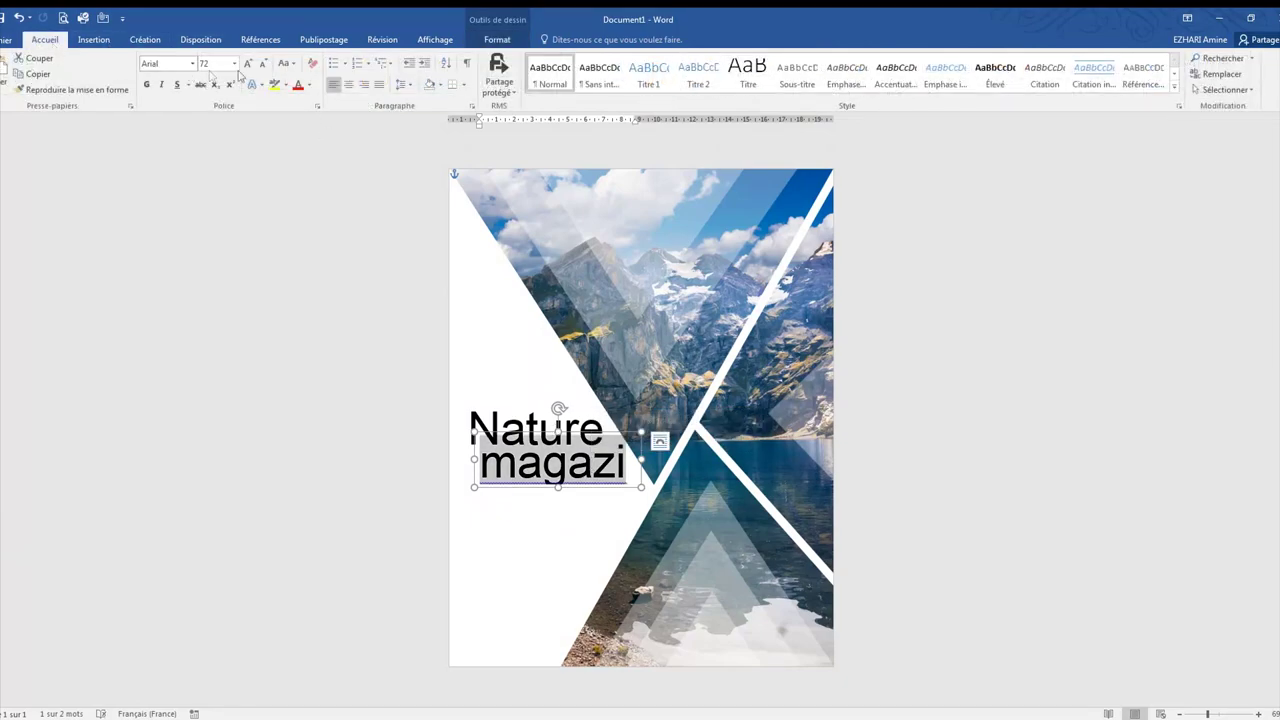
{"action": "left_click", "coordinate": [263, 65]}
{"action": "left_click", "coordinate": [263, 65]}
{"action": "left_click", "coordinate": [263, 65]}
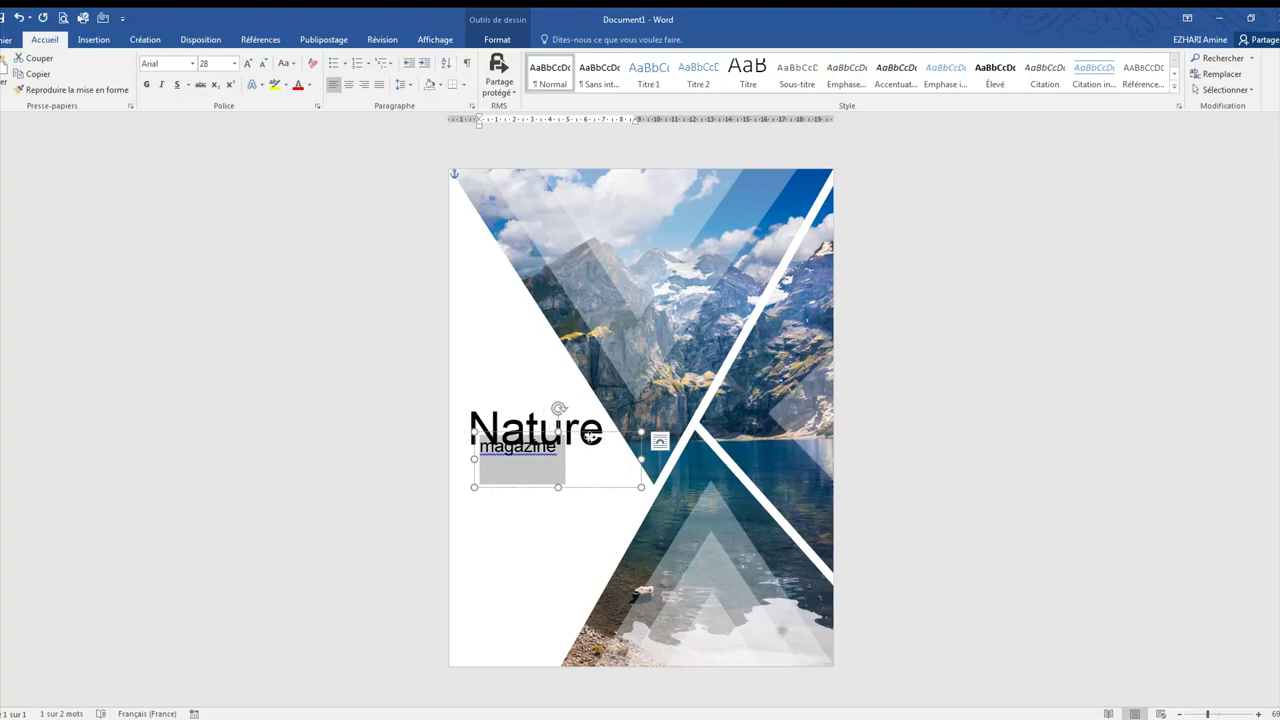
{"action": "left_click_drag", "start_coordinate": [590, 436], "coordinate": [596, 445]}
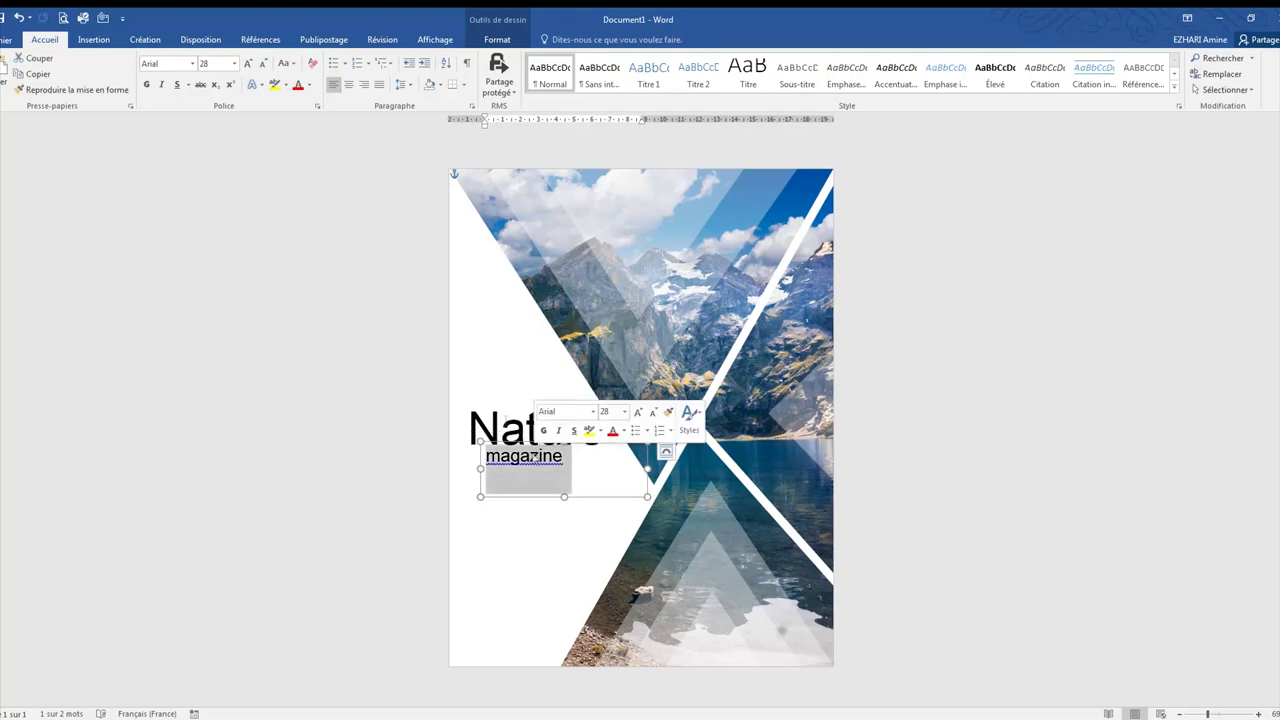
{"action": "left_click", "coordinate": [293, 64]}
{"action": "left_click", "coordinate": [323, 113]}
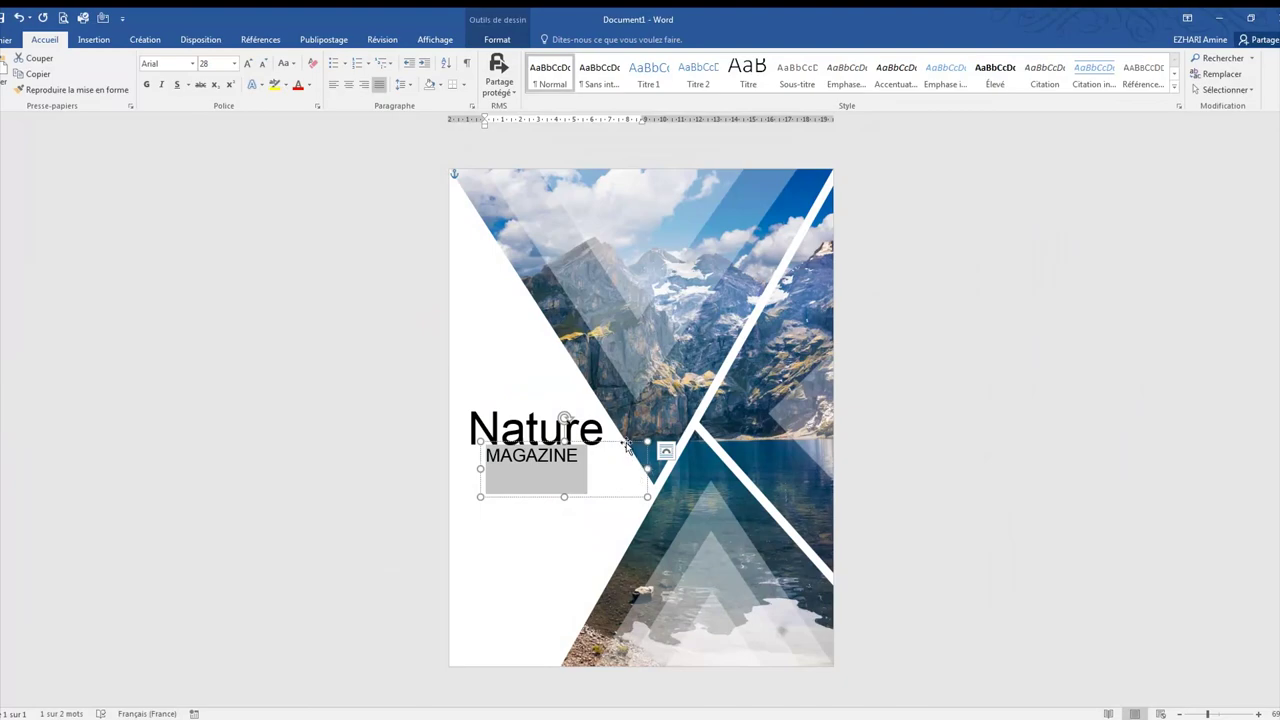
{"action": "mouse_move", "coordinate": [647, 496]}
{"action": "left_mouse_down"}
{"action": "mouse_move", "coordinate": [612, 473]}
{"action": "mouse_move", "coordinate": [612, 486]}
{"action": "left_mouse_up"}
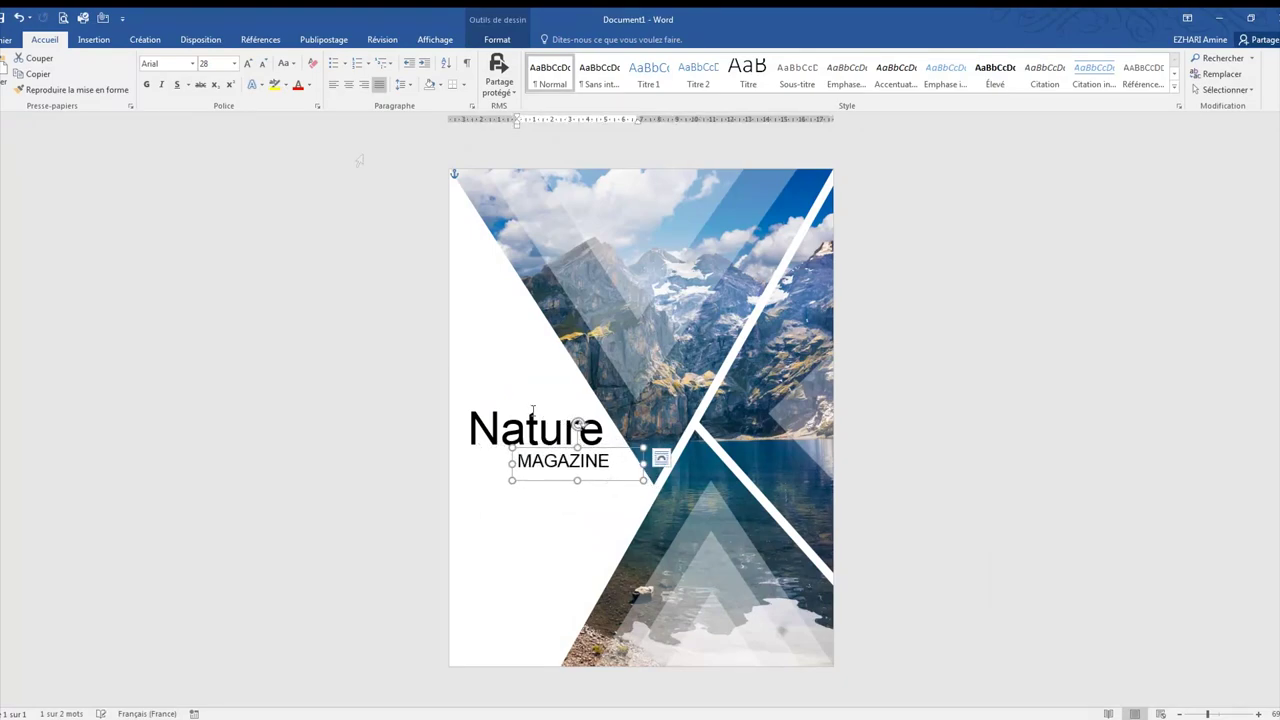
Reduce MAGAZINE to 20 pt, narrow its text box, and centre the text.
{"action": "left_click", "coordinate": [264, 65]}
{"action": "left_click", "coordinate": [264, 65]}
{"action": "left_click", "coordinate": [264, 65]}
{"action": "left_click", "coordinate": [264, 65]}
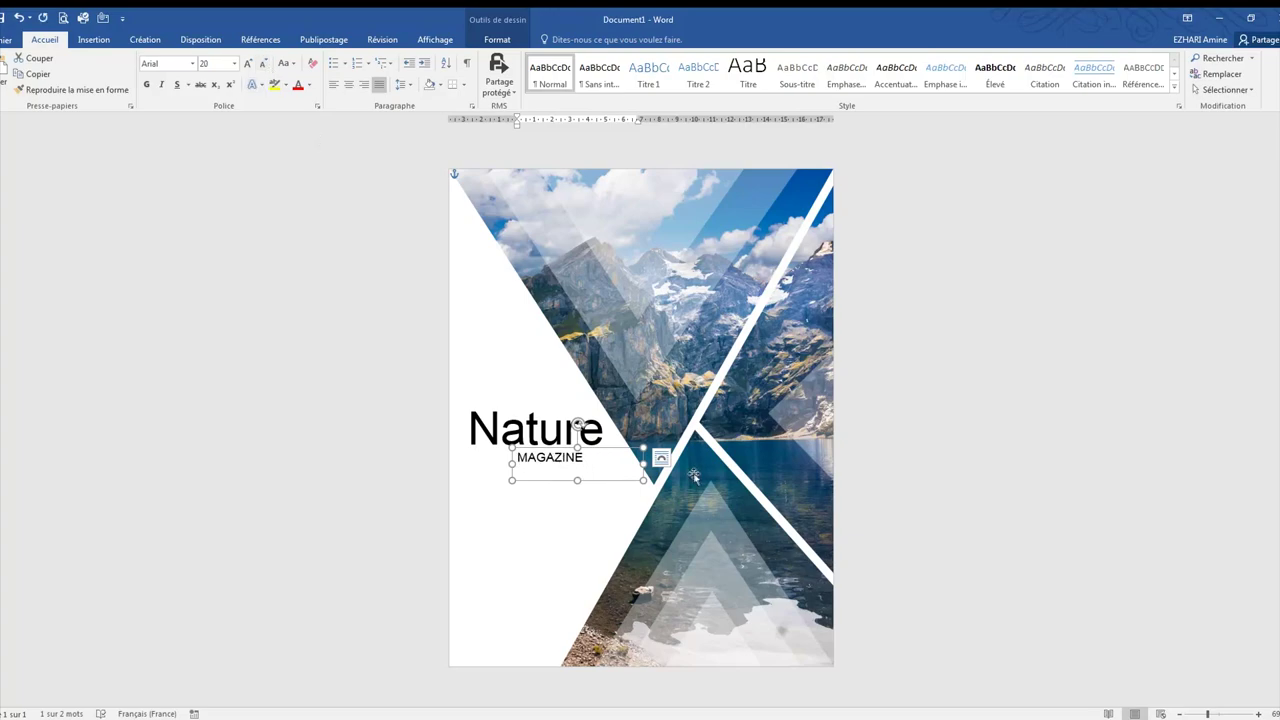
{"action": "mouse_move", "coordinate": [643, 462]}
{"action": "left_mouse_down"}
{"action": "mouse_move", "coordinate": [563, 474]}
{"action": "mouse_move", "coordinate": [487, 457]}
{"action": "left_mouse_up"}
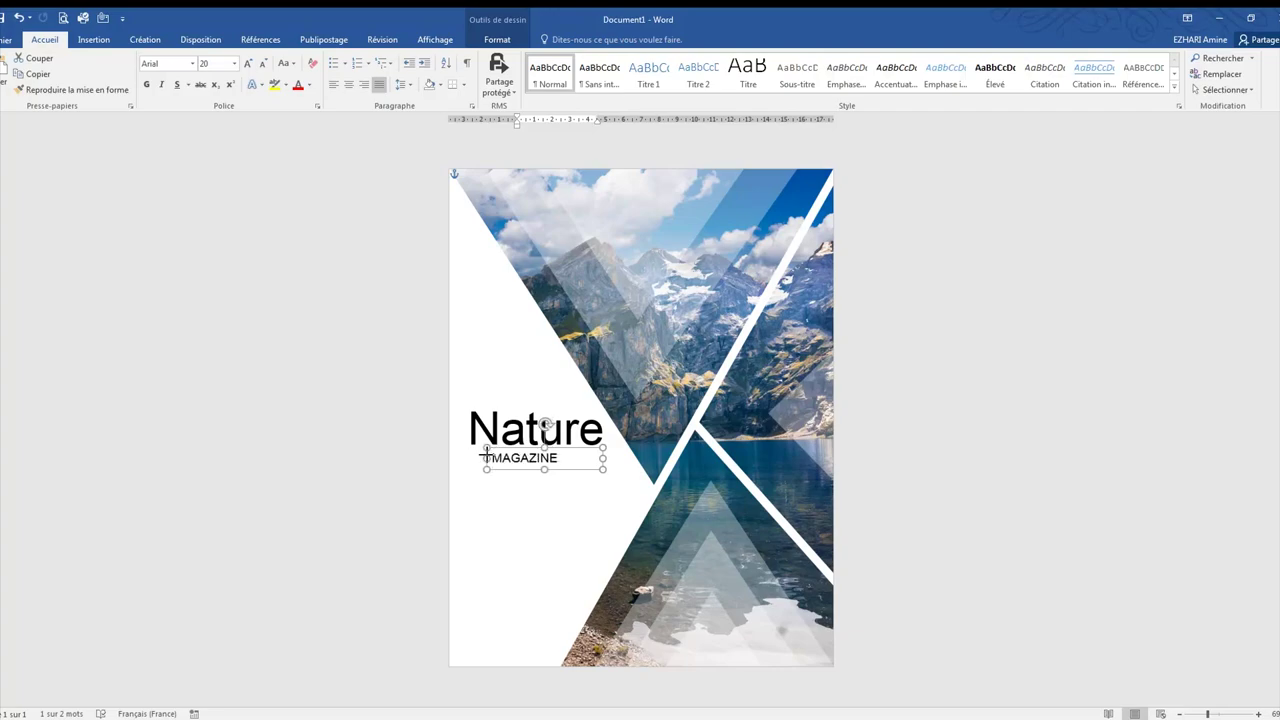
{"action": "left_click", "coordinate": [349, 85]}
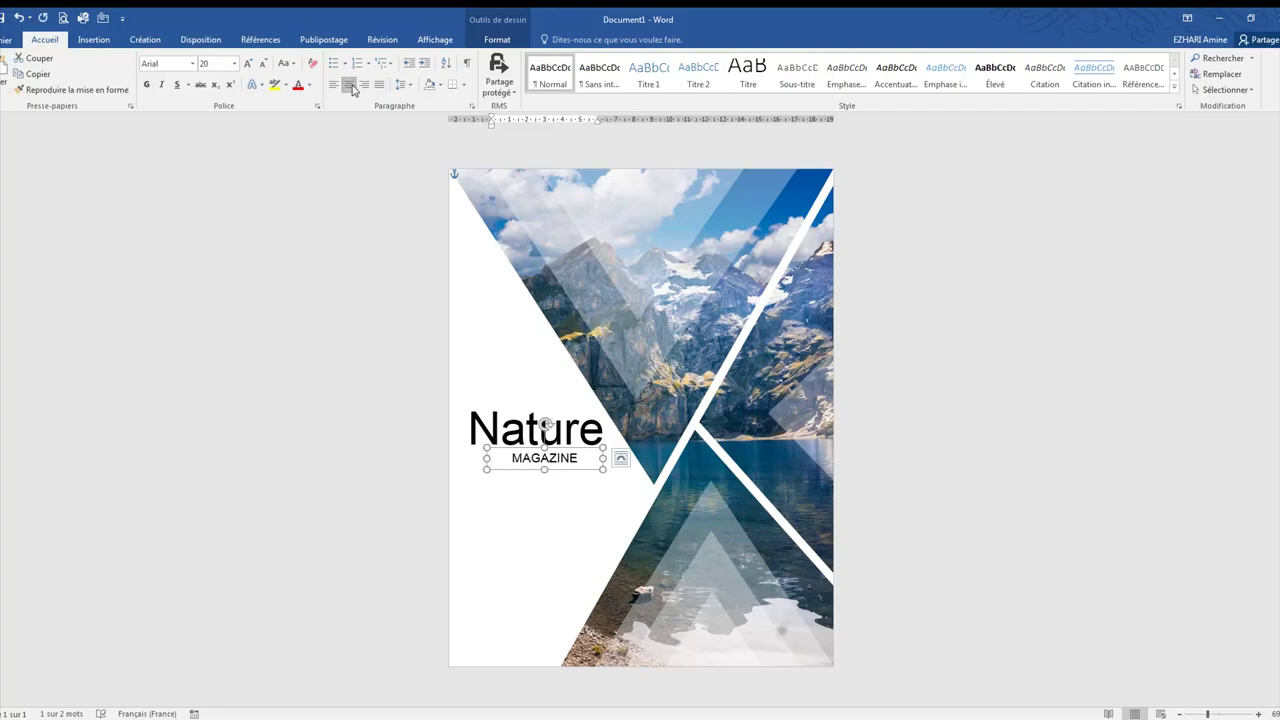
Set MAGAZINE in Berlin Sans FB and shift it slightly right.
{"action": "left_click", "coordinate": [192, 63]}
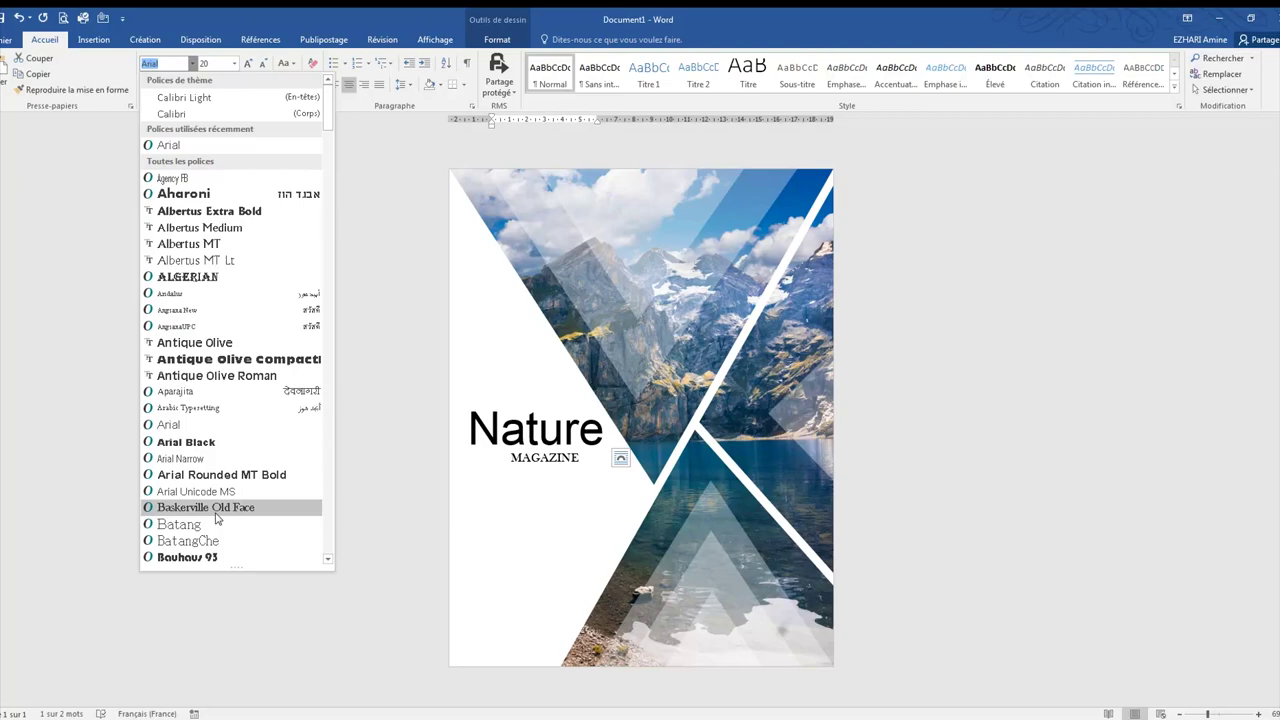
{"action": "scroll", "coordinate": [216, 518], "scroll_direction": "down", "scroll_amount": 2}
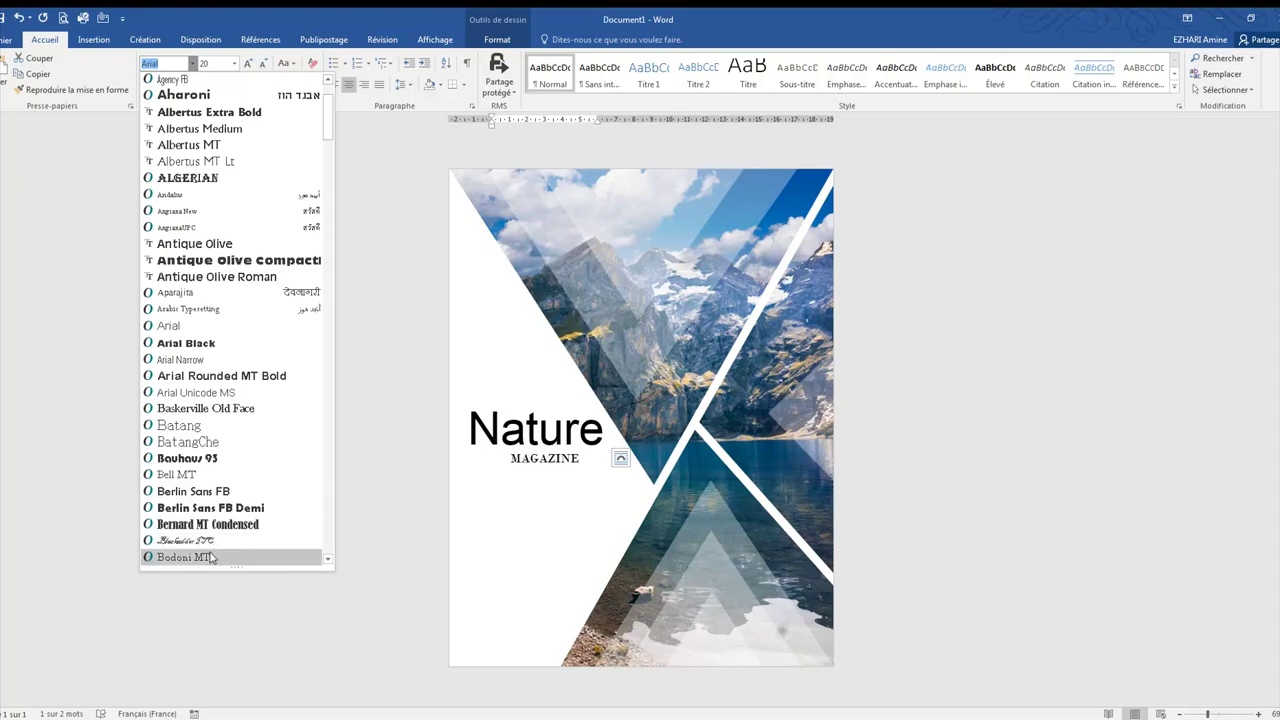
{"action": "scroll", "coordinate": [218, 460], "scroll_direction": "down", "scroll_amount": 3}
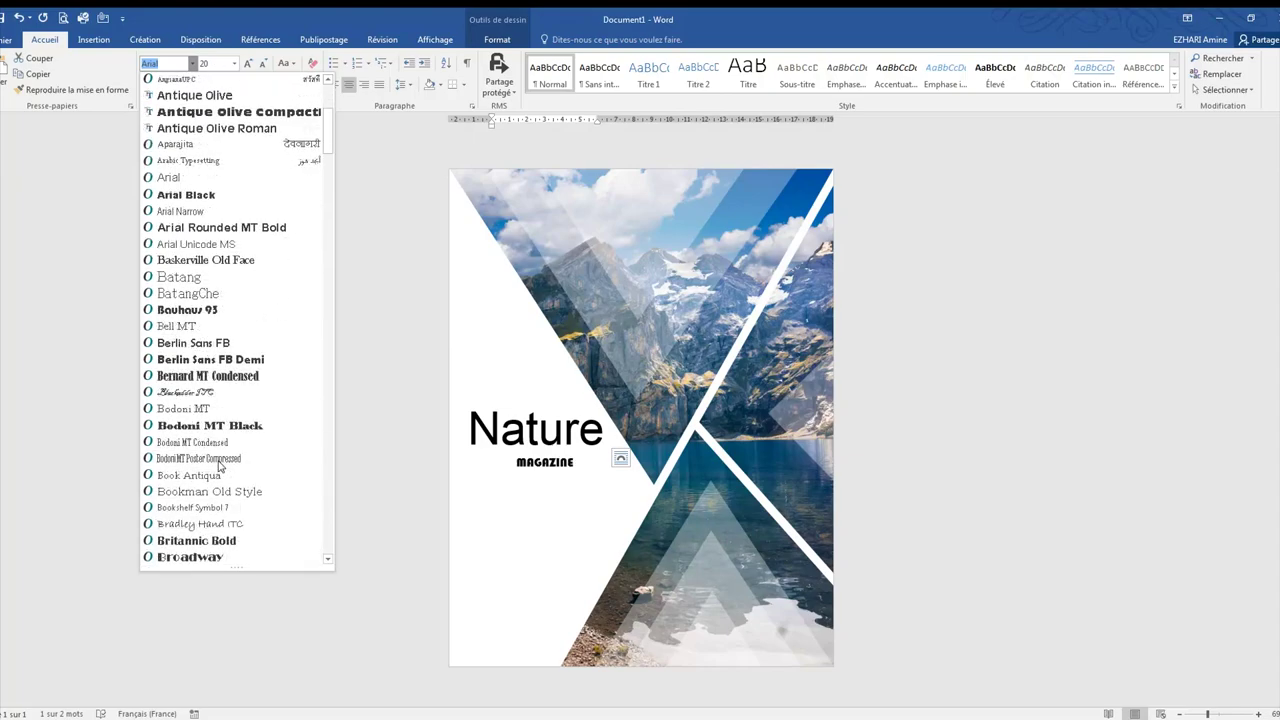
{"action": "scroll", "coordinate": [218, 464], "scroll_direction": "down", "scroll_amount": 4}
{"action": "scroll", "coordinate": [220, 466], "scroll_direction": "down", "scroll_amount": 3}
{"action": "scroll", "coordinate": [220, 466], "scroll_direction": "down", "scroll_amount": 4}
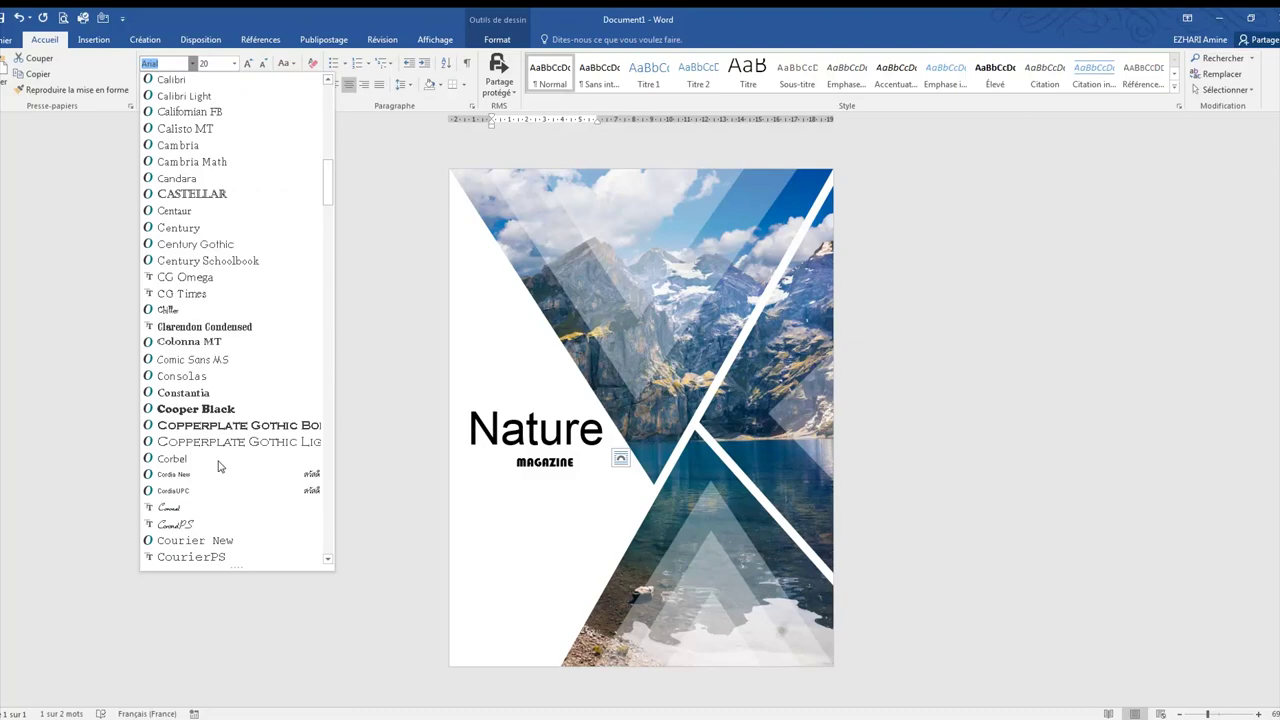
{"action": "scroll", "coordinate": [220, 466], "scroll_direction": "down", "scroll_amount": 3}
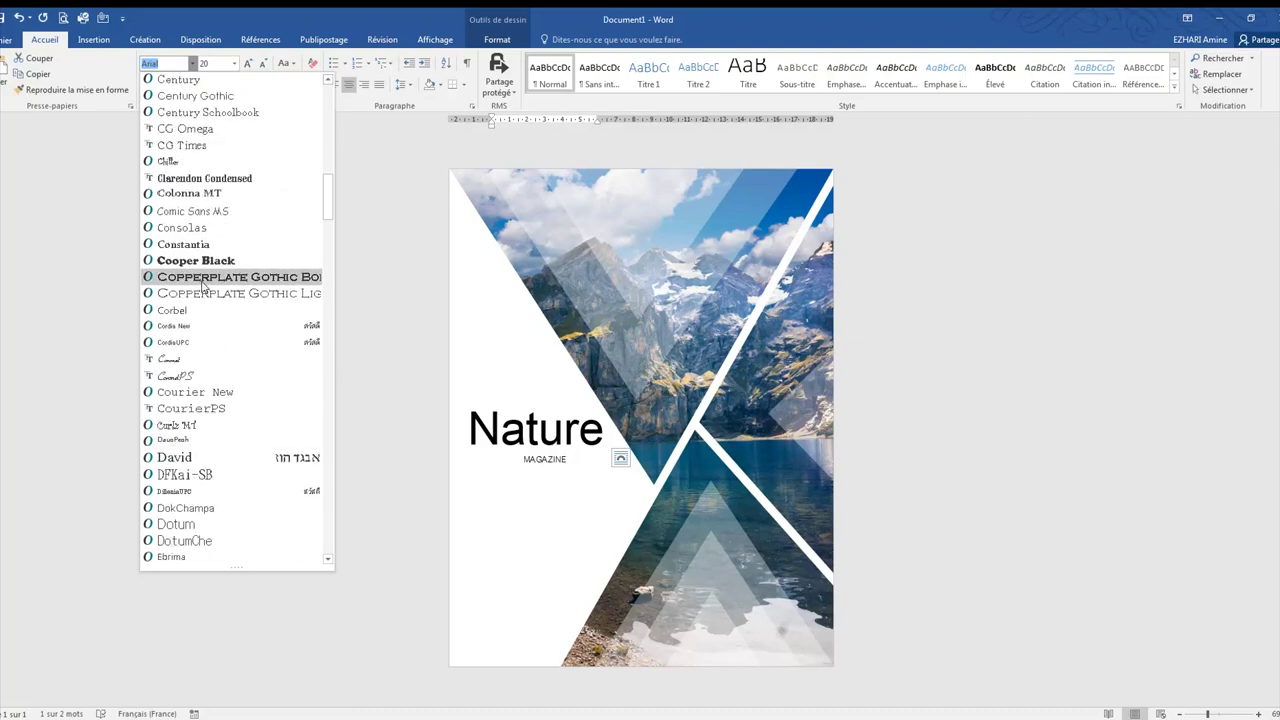
{"action": "scroll", "coordinate": [197, 266], "scroll_direction": "up", "scroll_amount": 5}
{"action": "scroll", "coordinate": [197, 266], "scroll_direction": "up", "scroll_amount": 6}
{"action": "scroll", "coordinate": [197, 267], "scroll_direction": "up", "scroll_amount": 4}
{"action": "scroll", "coordinate": [197, 266], "scroll_direction": "up", "scroll_amount": 3}
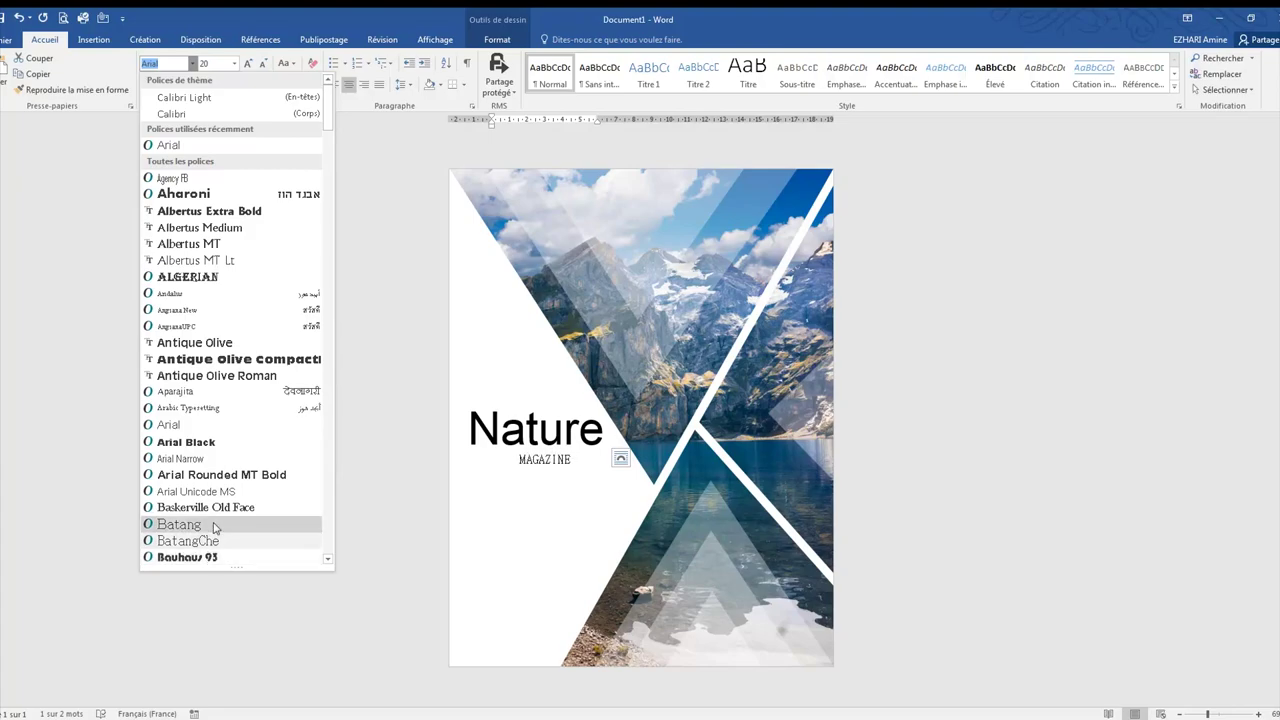
{"action": "scroll", "coordinate": [213, 528], "scroll_direction": "down", "scroll_amount": 1}
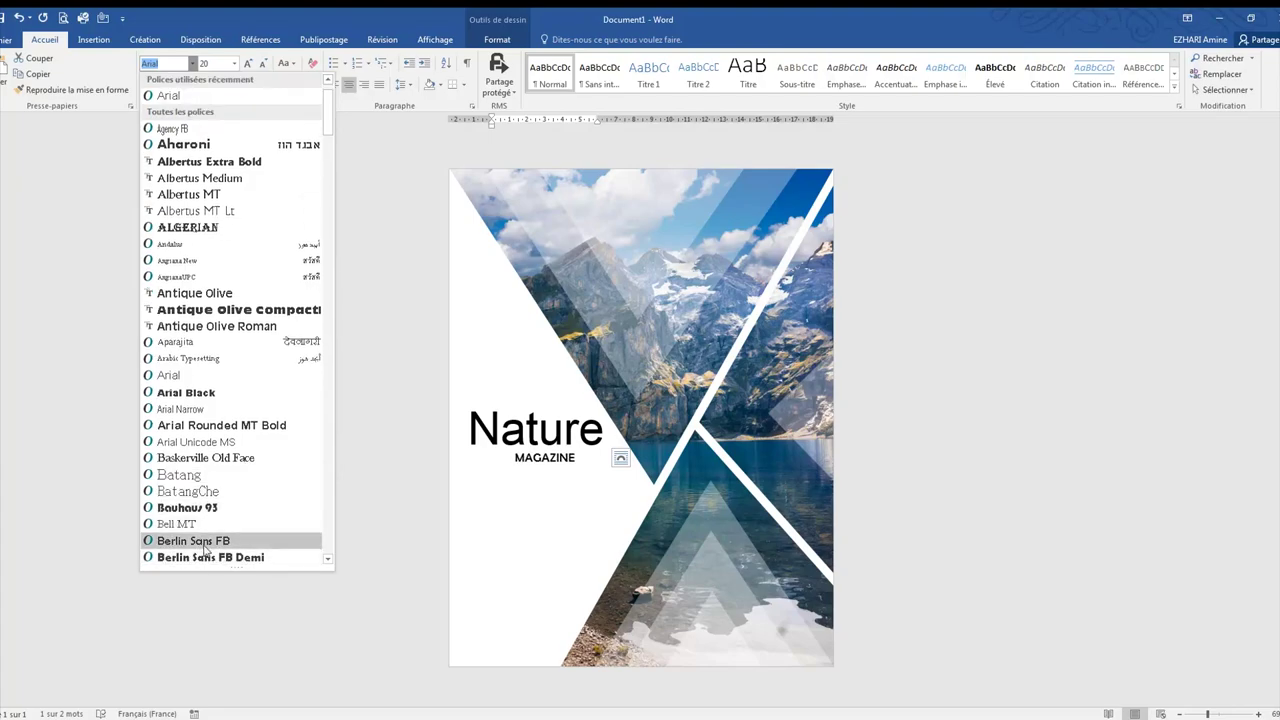
{"action": "left_click", "coordinate": [205, 541]}
{"action": "left_click_drag", "start_coordinate": [547, 467], "coordinate": [553, 467]}
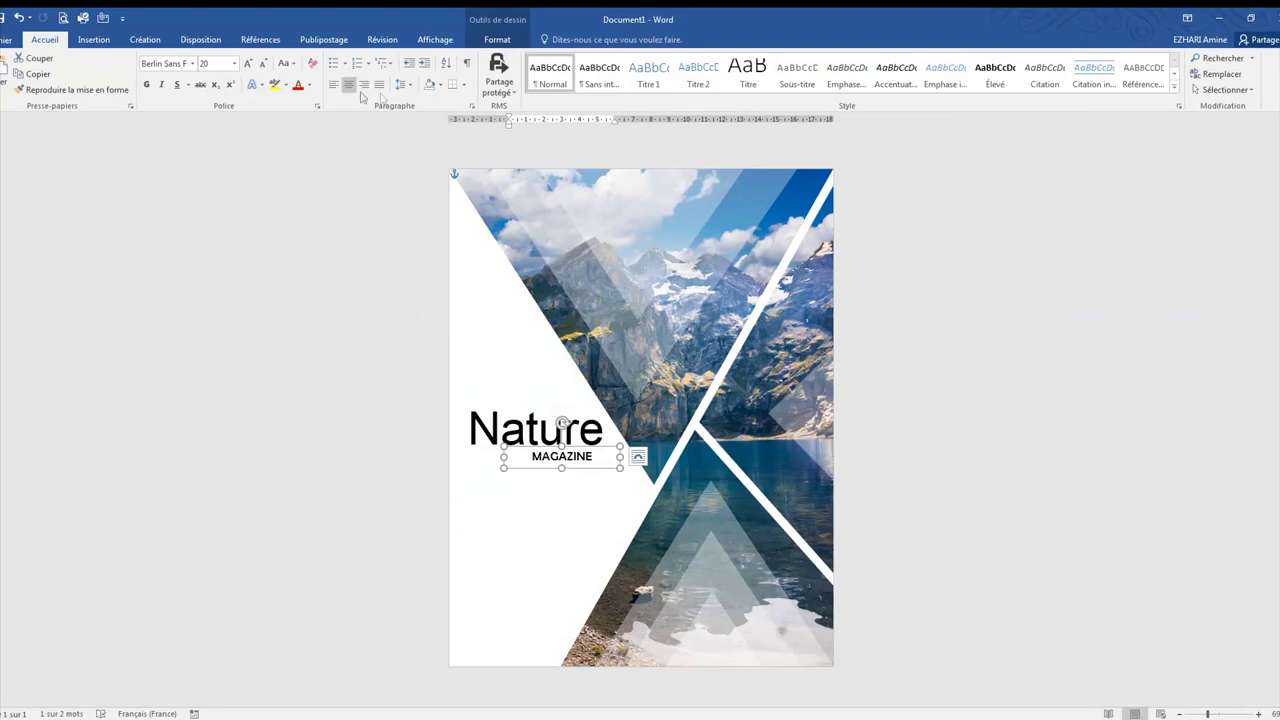
{"action": "left_click", "coordinate": [311, 86]}
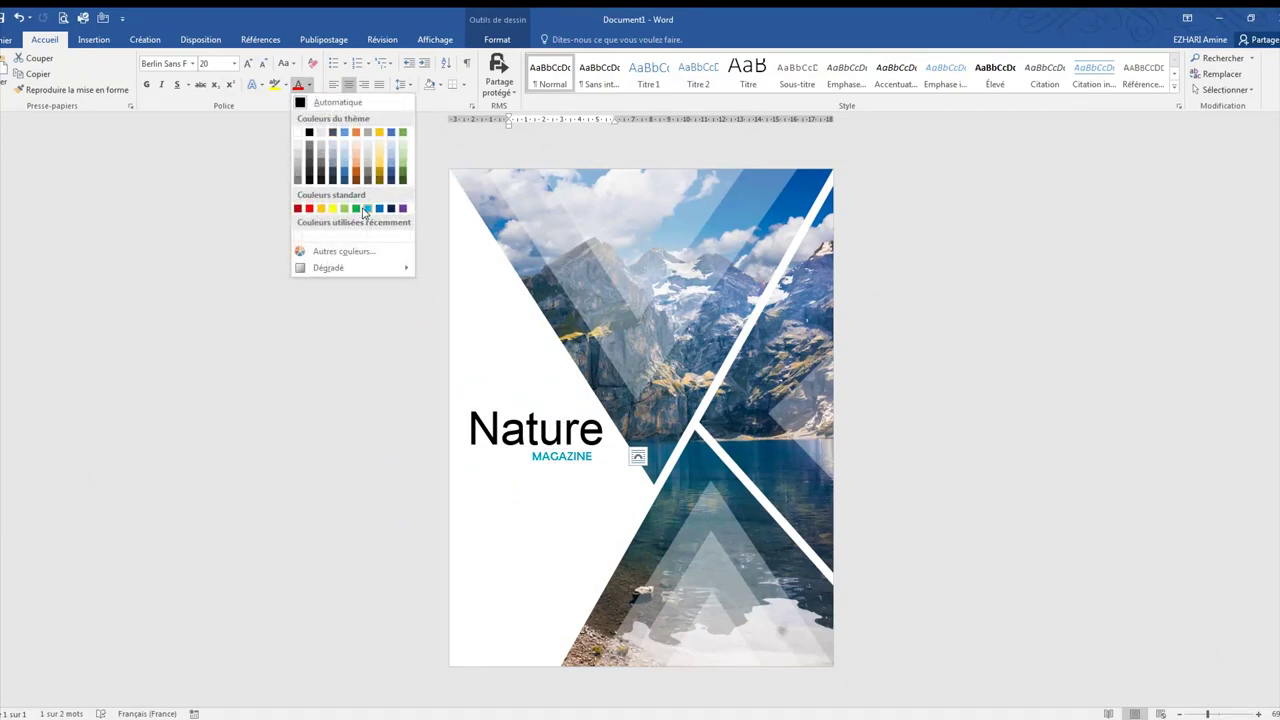
Colour MAGAZINE light blue and the 'Nature' title green.
{"action": "left_click", "coordinate": [366, 211]}
{"action": "left_click", "coordinate": [523, 534]}
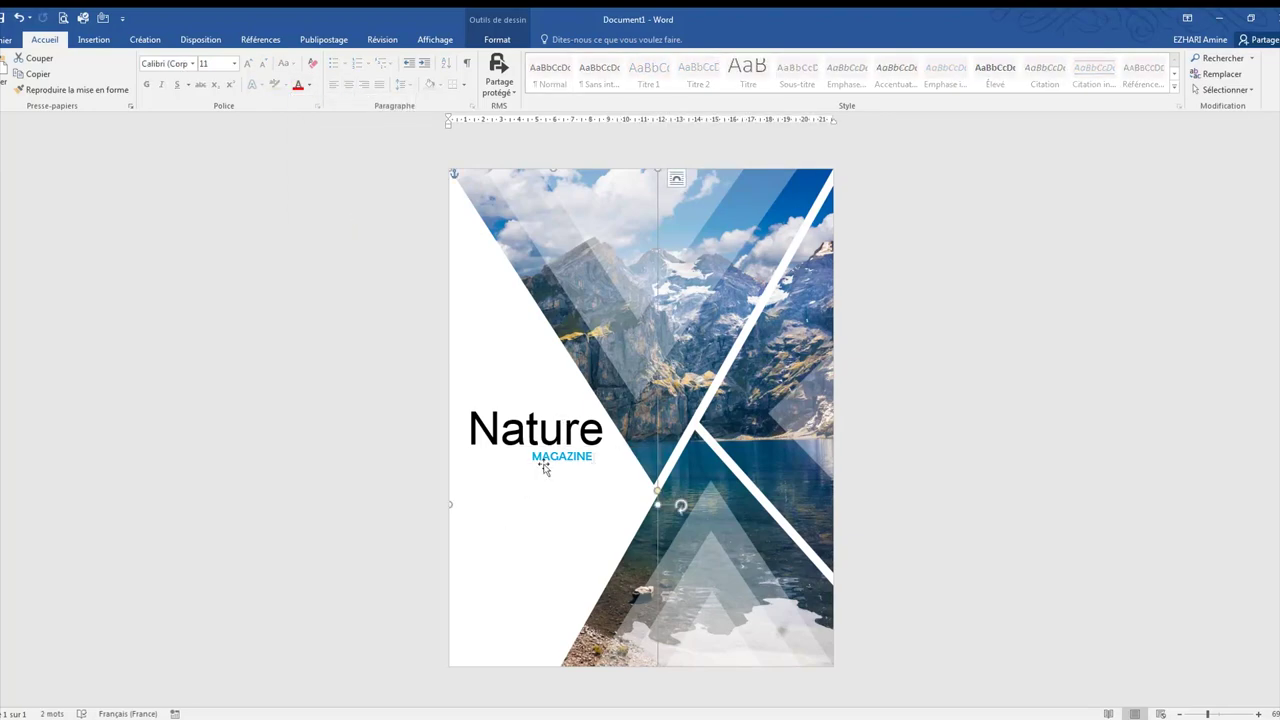
{"action": "double_click", "coordinate": [519, 423]}
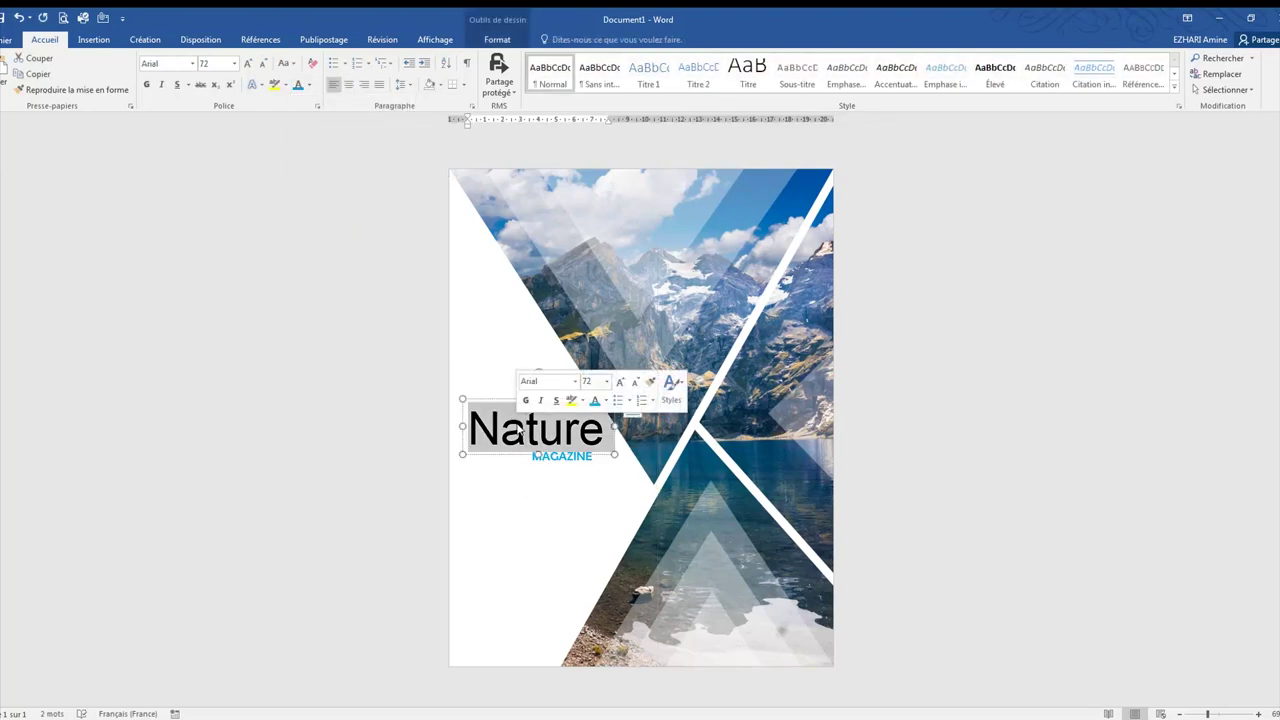
{"action": "left_click", "coordinate": [310, 84]}
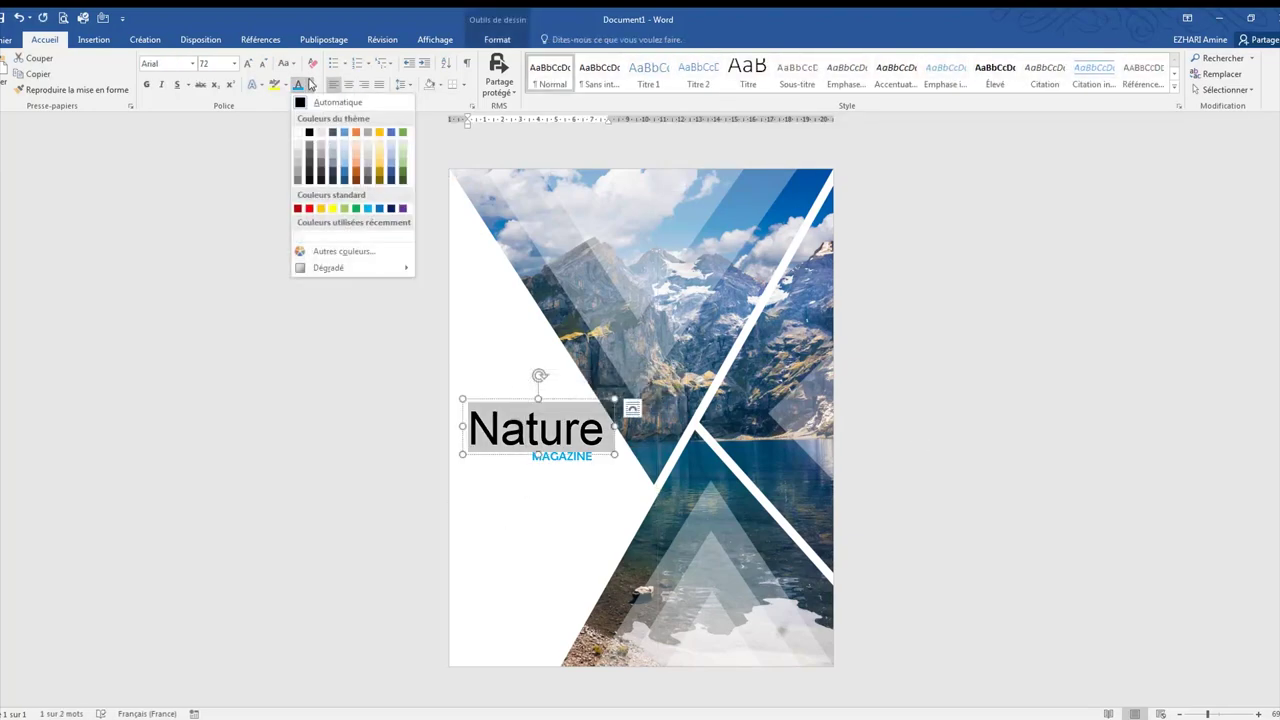
{"action": "left_click", "coordinate": [357, 208]}
{"action": "left_click", "coordinate": [1088, 437]}
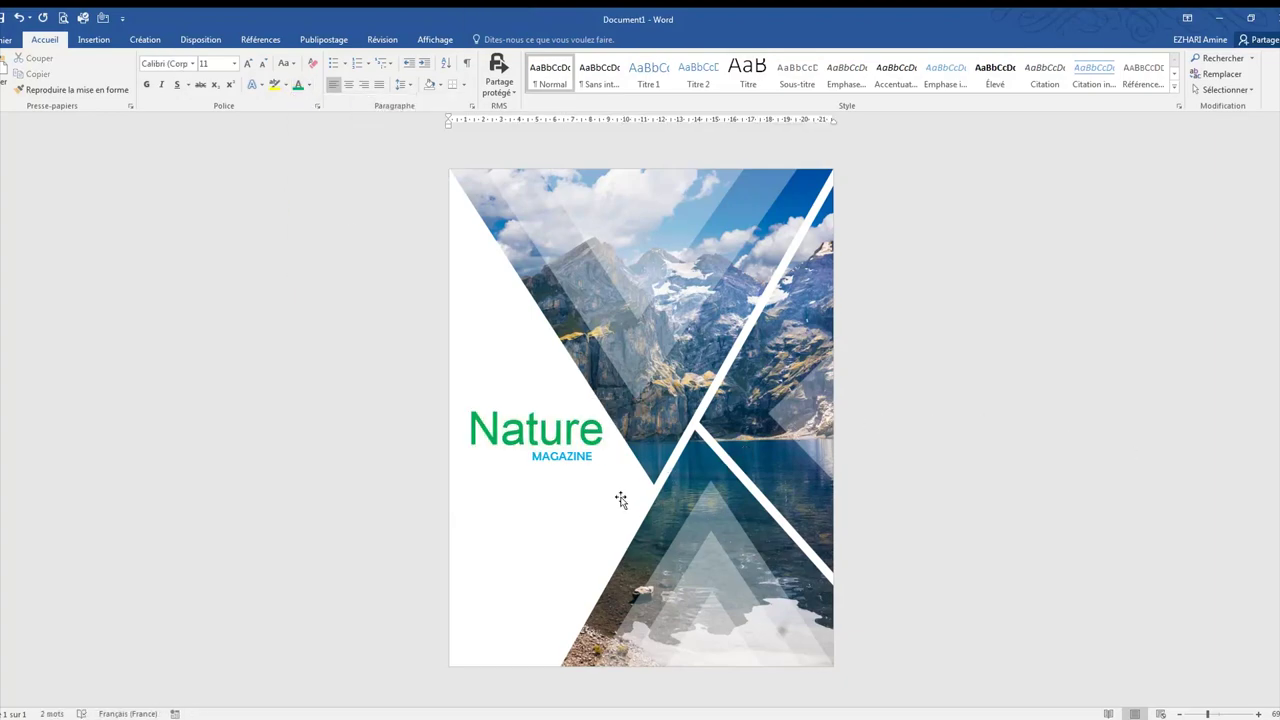
Draw a rectangle just below the MAGAZINE title and shift it slightly up and right.
{"action": "left_click", "coordinate": [93, 40]}
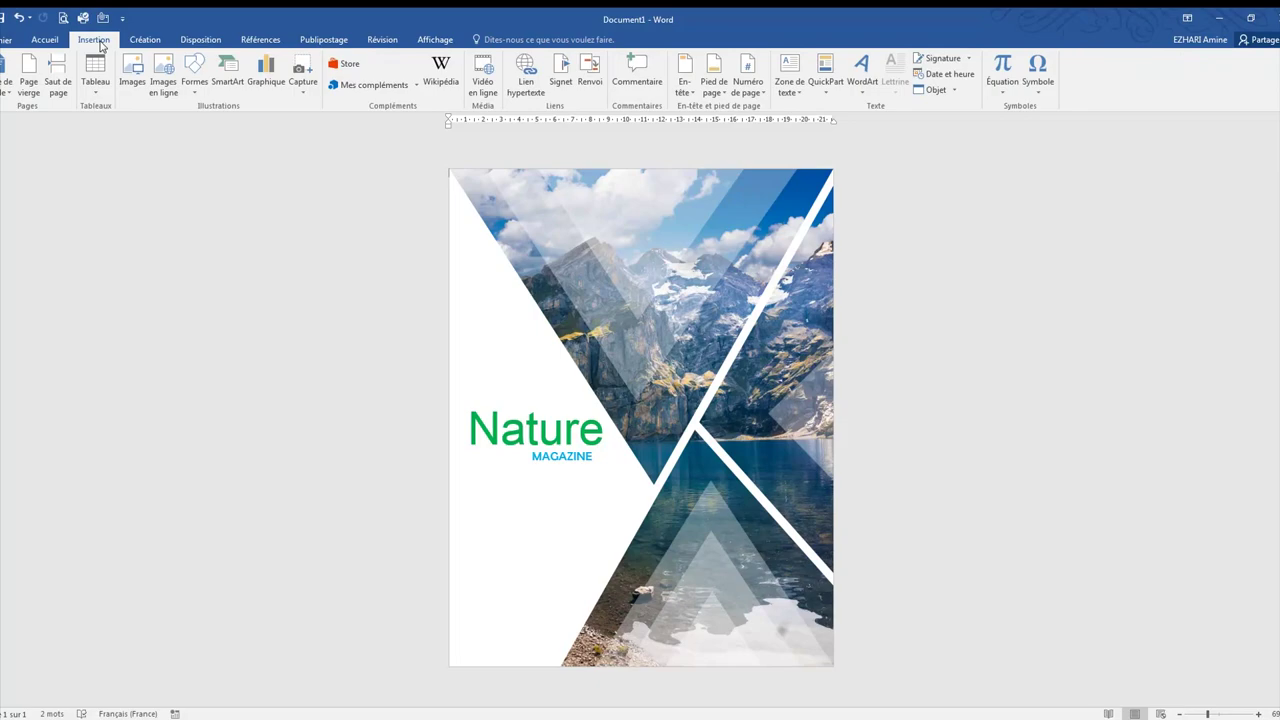
{"action": "left_click", "coordinate": [200, 90]}
{"action": "left_click", "coordinate": [229, 124]}
{"action": "left_click_drag", "start_coordinate": [492, 487], "coordinate": [576, 588]}
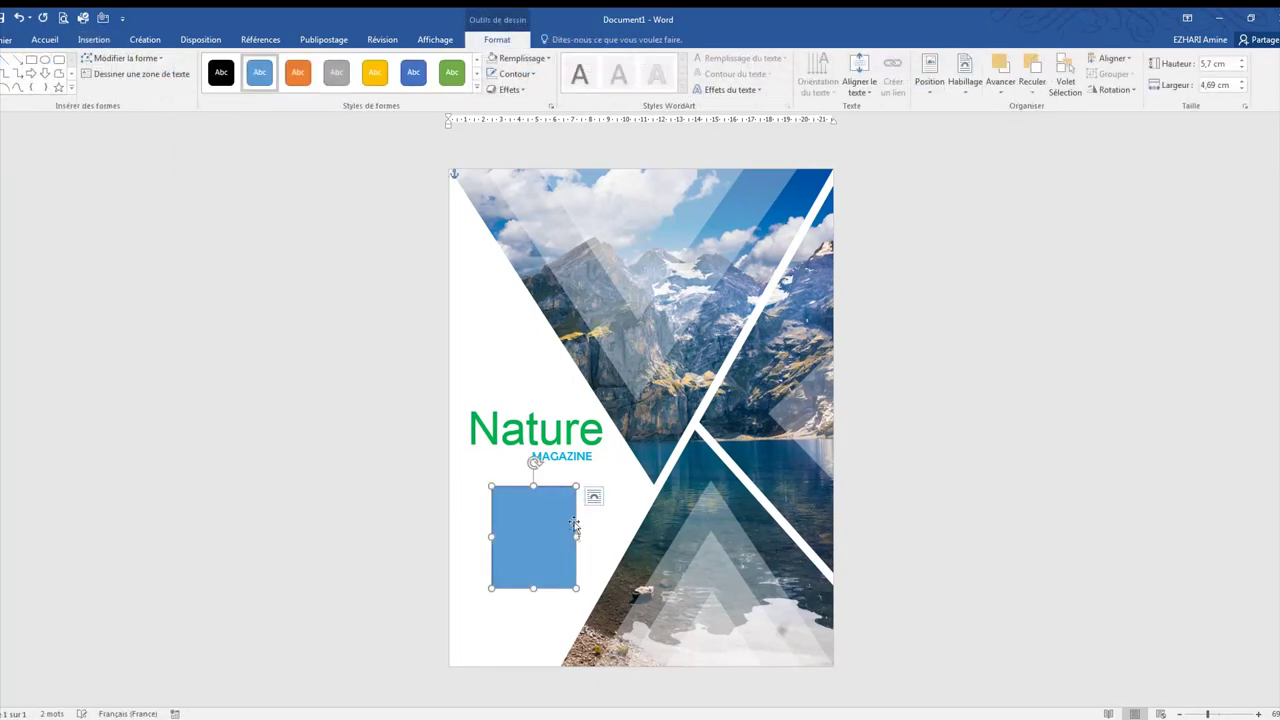
{"action": "left_click_drag", "start_coordinate": [578, 516], "coordinate": [590, 506]}
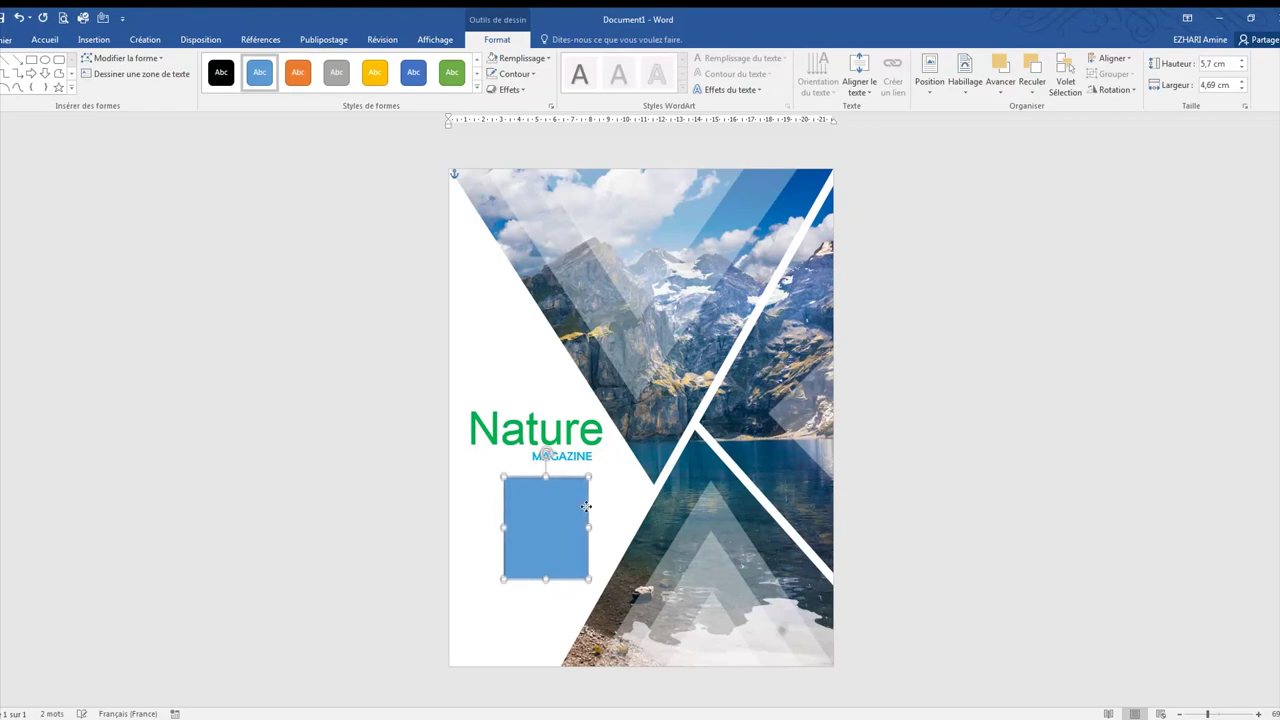
Give the rectangle Aucun remplissage and Sans contour, then resize it to about 5,7 cm wide.
{"action": "left_click", "coordinate": [504, 63]}
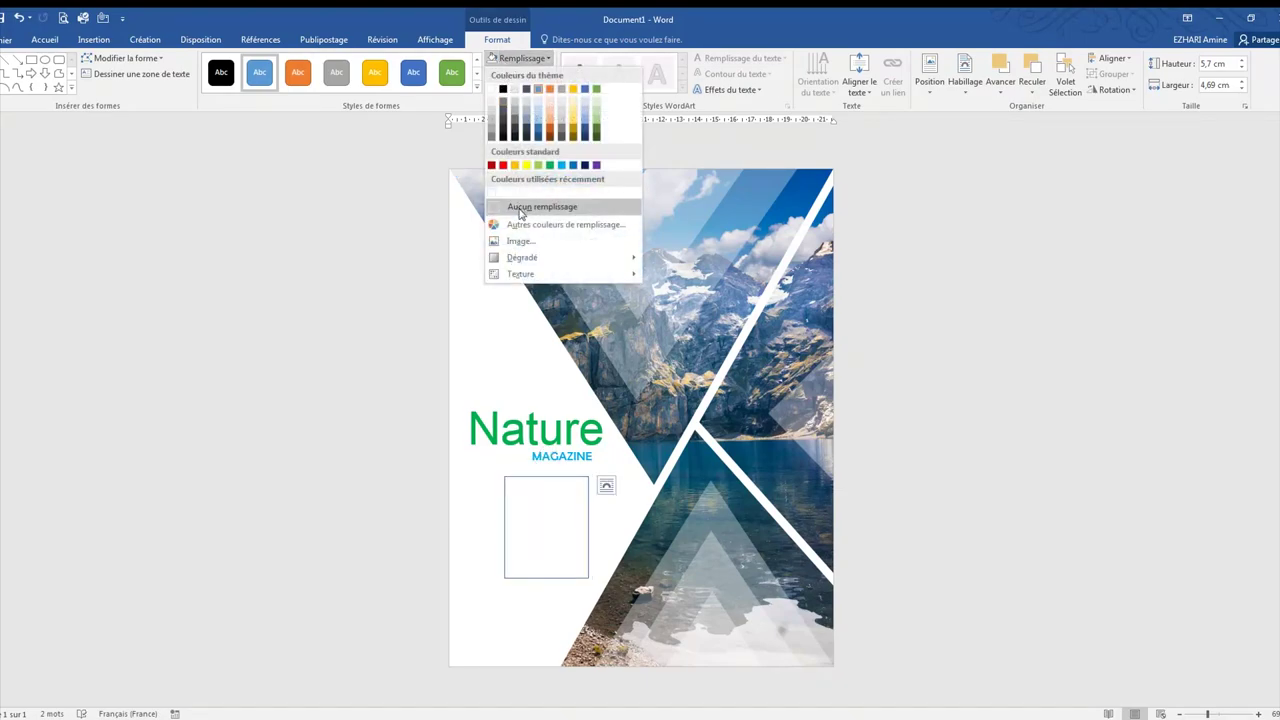
{"action": "left_click", "coordinate": [519, 208]}
{"action": "left_click", "coordinate": [514, 73]}
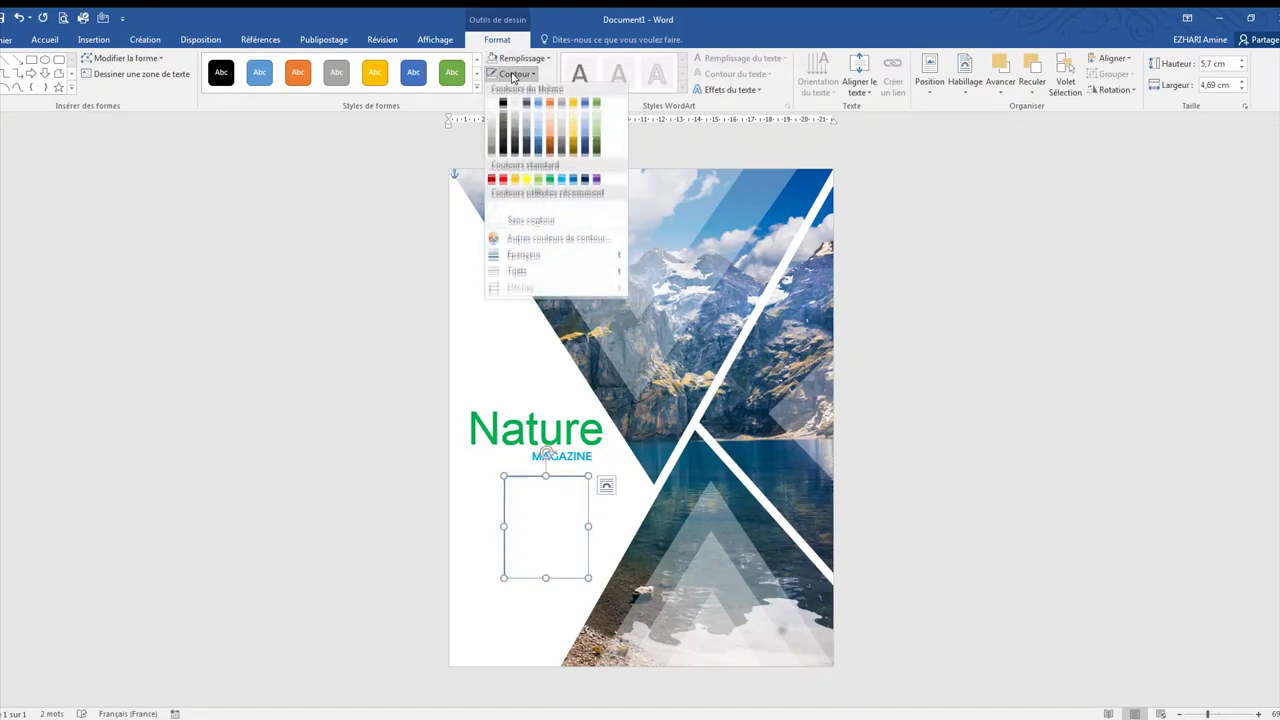
{"action": "left_click", "coordinate": [527, 222]}
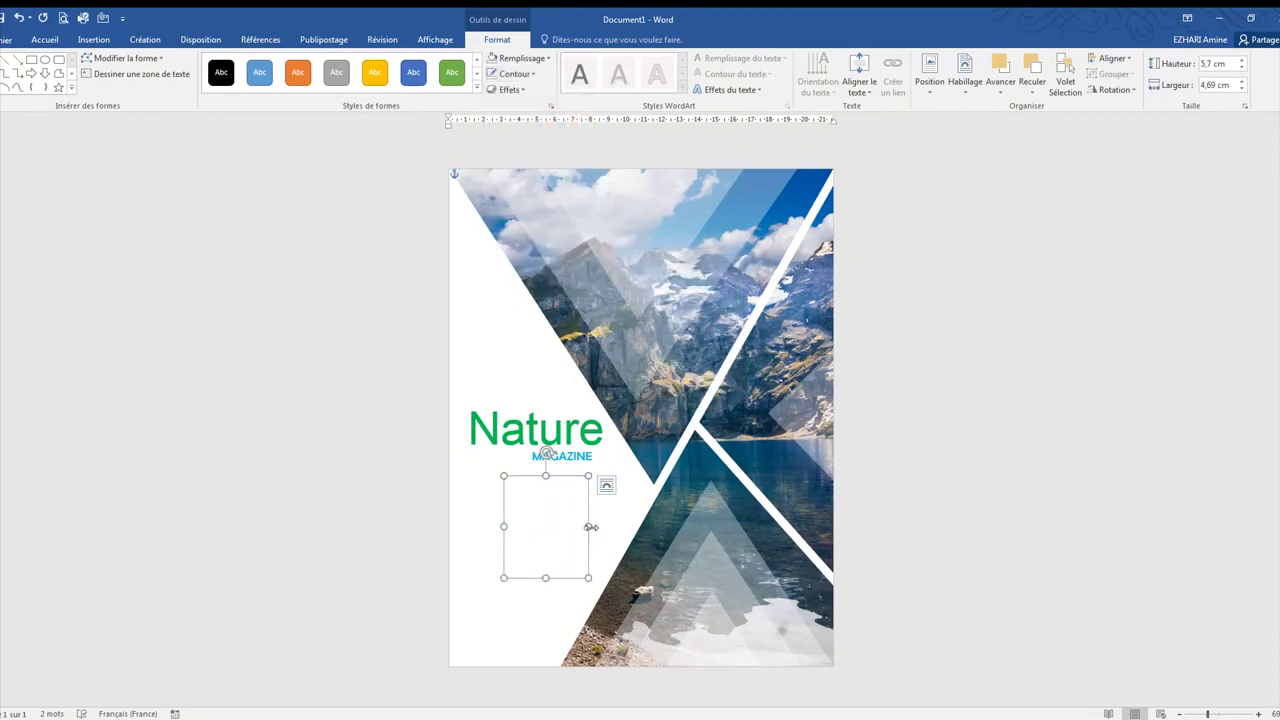
{"action": "left_click_drag", "start_coordinate": [590, 526], "coordinate": [591, 526]}
{"action": "left_click_drag", "start_coordinate": [501, 525], "coordinate": [491, 524]}
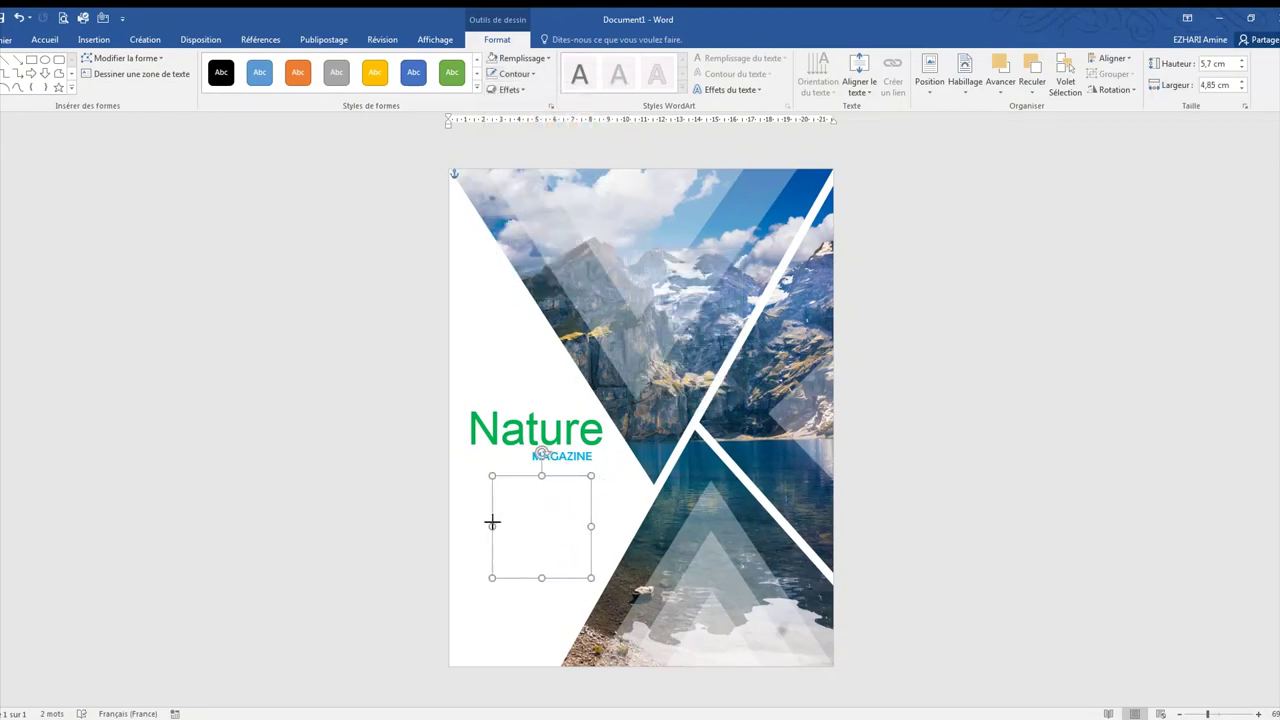
{"action": "mouse_move", "coordinate": [589, 525]}
{"action": "left_mouse_down"}
{"action": "mouse_move", "coordinate": [526, 515]}
{"action": "mouse_move", "coordinate": [536, 518]}
{"action": "left_mouse_up"}
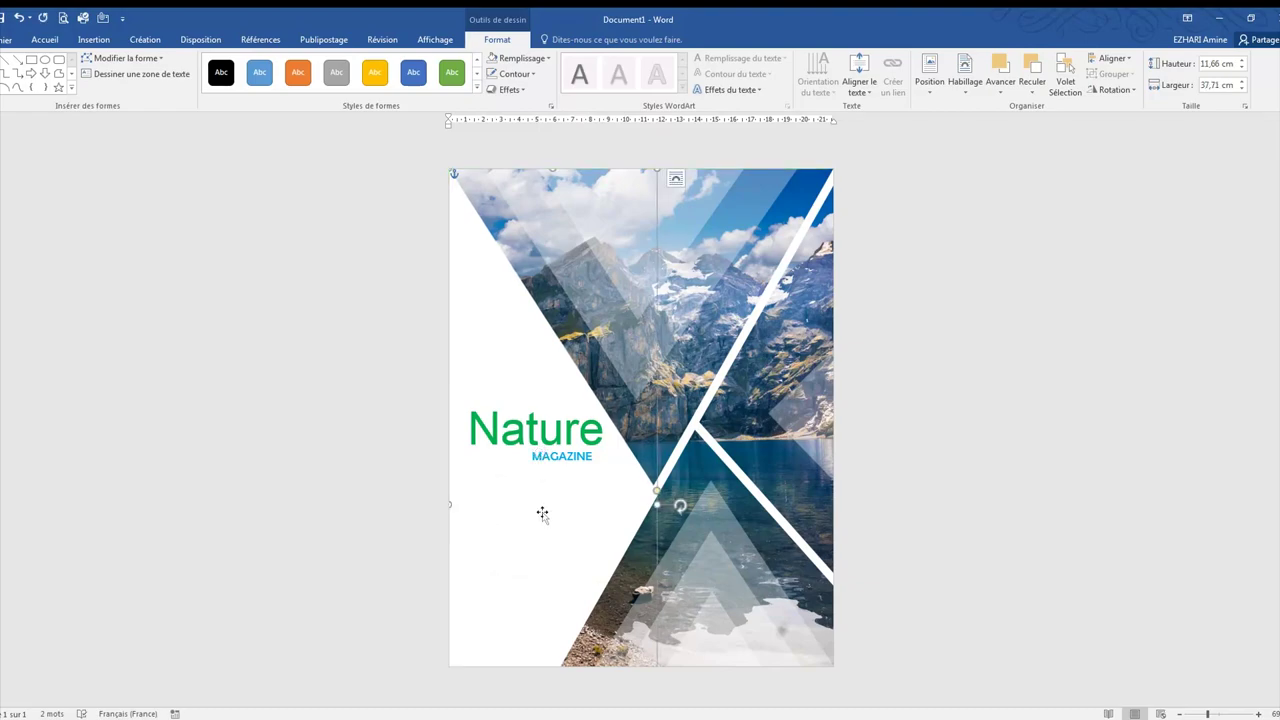
Undo the stray resize, give the box a thin solid outline, and nudge it up-left.
{"action": "left_click", "coordinate": [18, 17]}
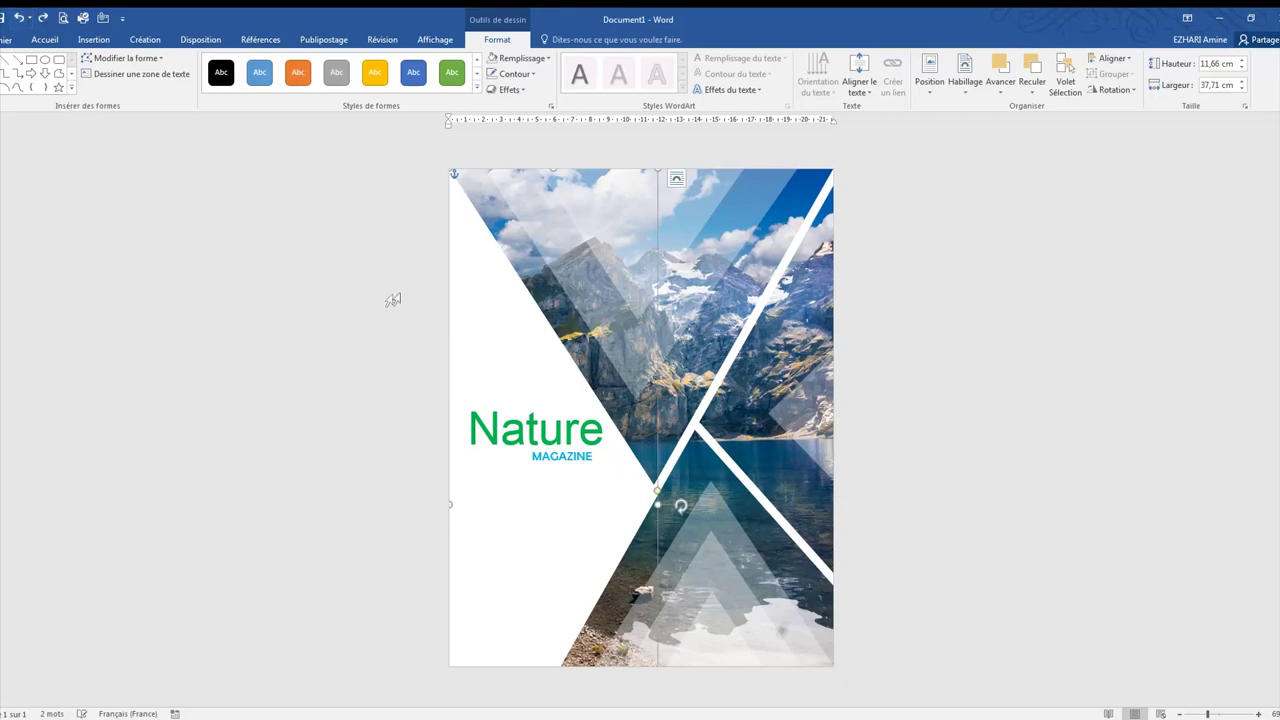
{"action": "left_click", "coordinate": [20, 18]}
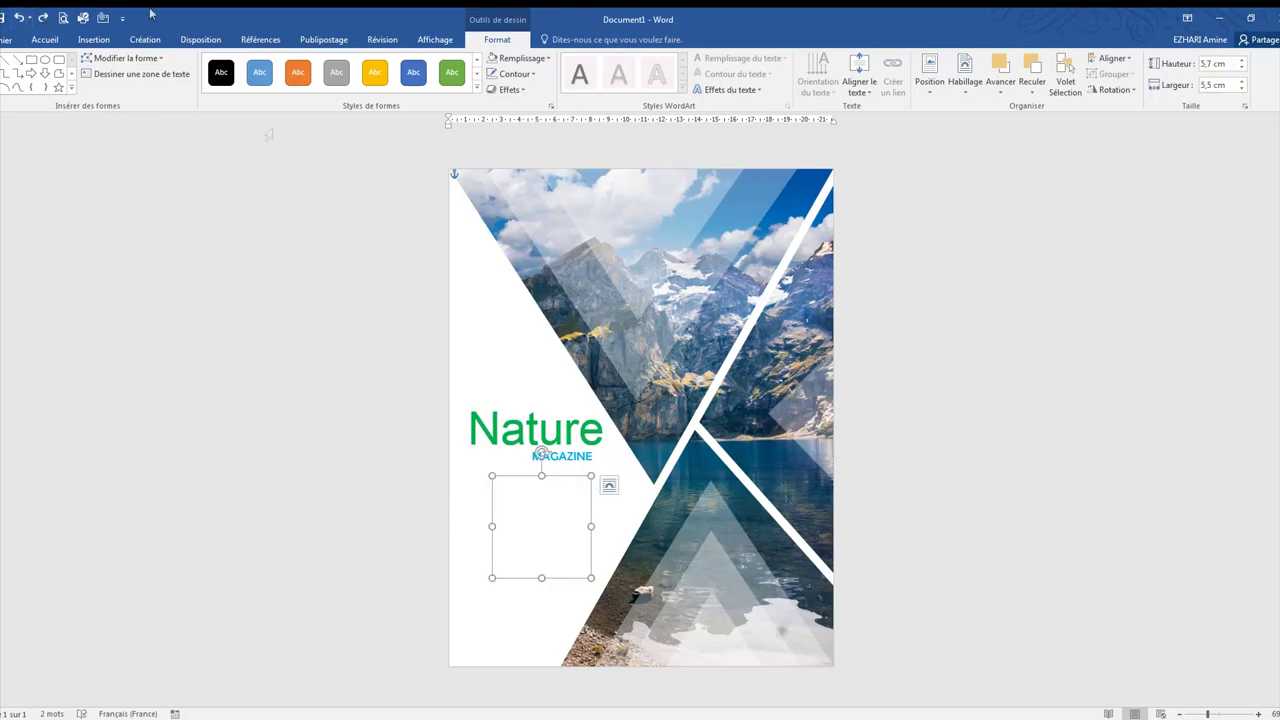
{"action": "left_click", "coordinate": [515, 74]}
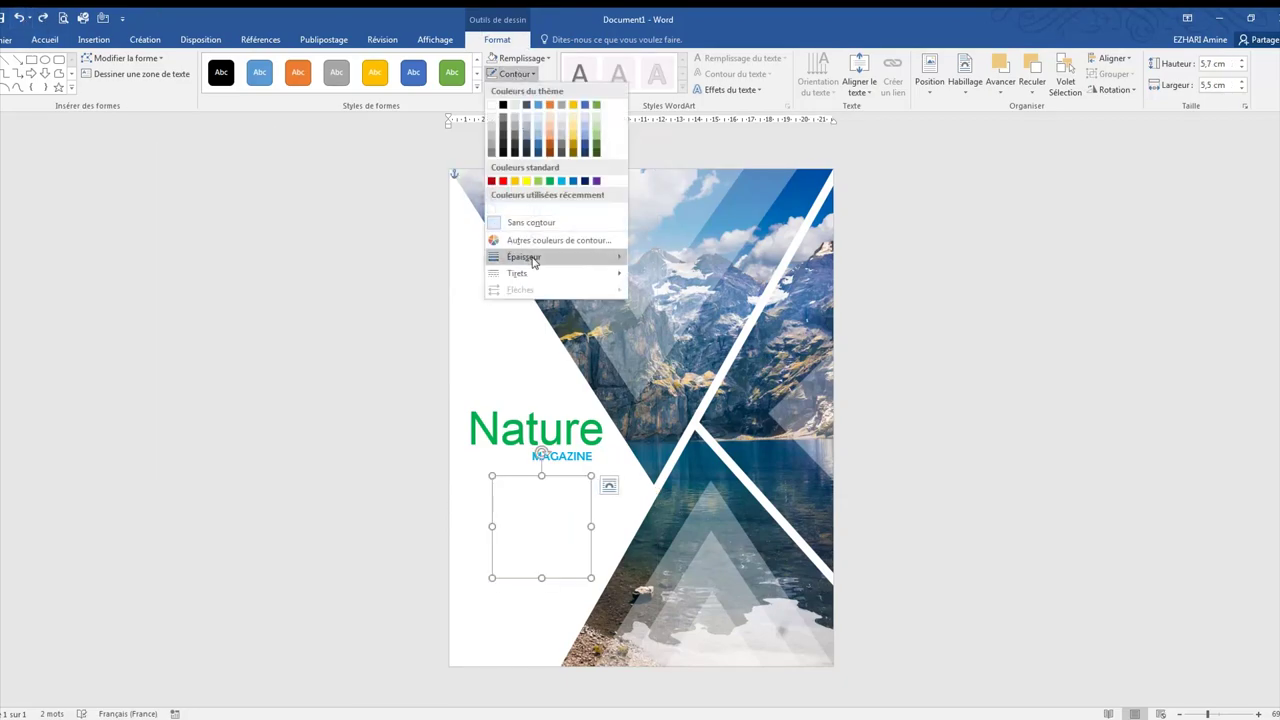
{"action": "mouse_move", "coordinate": [533, 259]}
{"action": "left_click", "coordinate": [683, 320]}
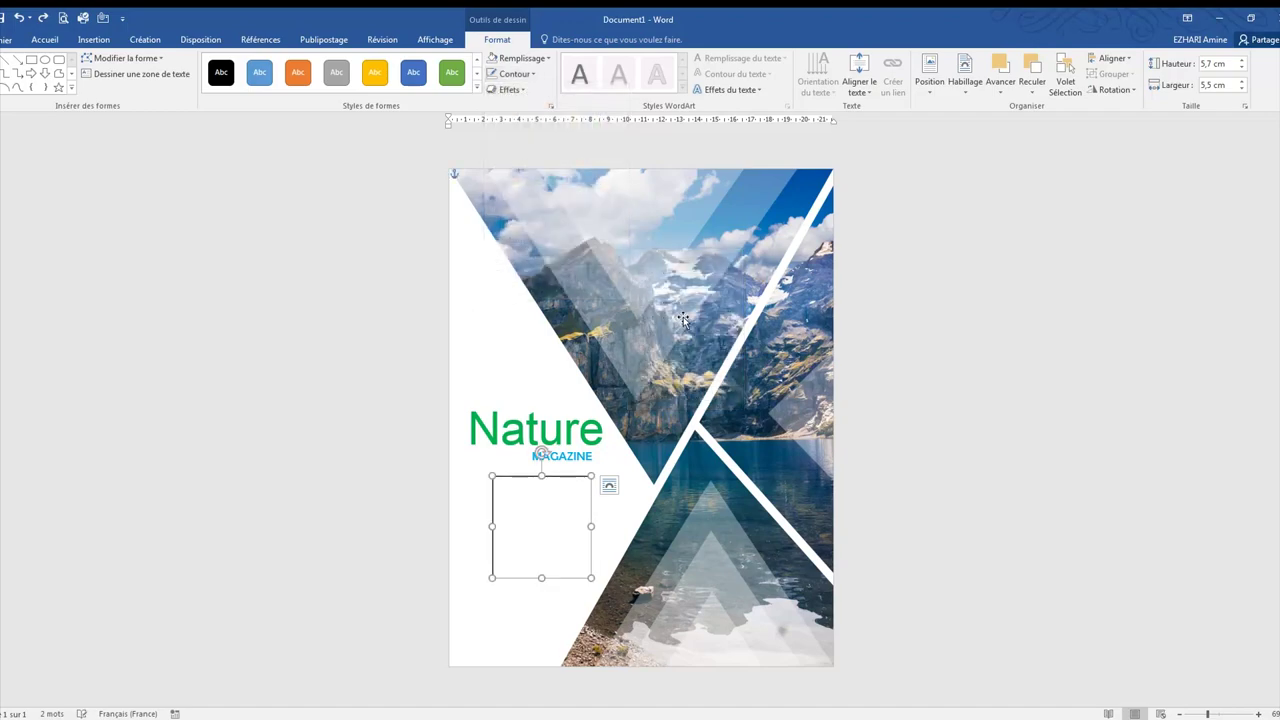
{"action": "left_click_drag", "start_coordinate": [554, 477], "coordinate": [548, 473]}
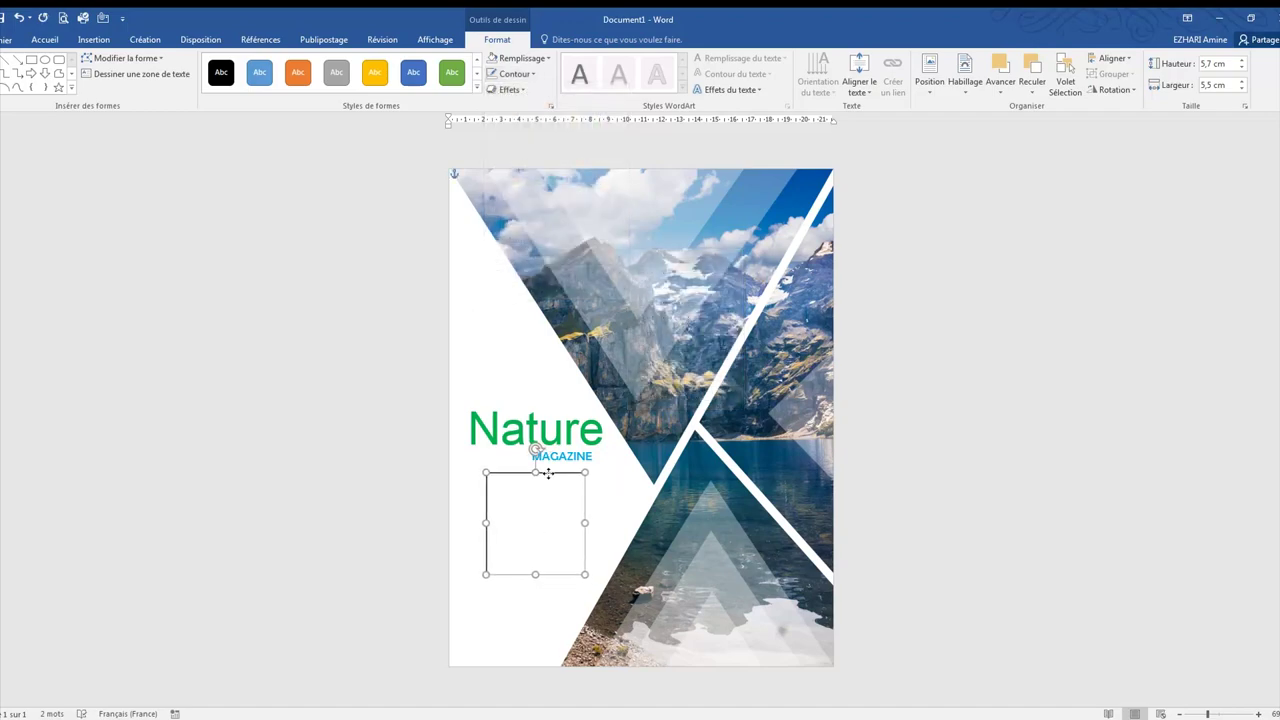
Deselect, then reselect the bordered box beneath the title.
{"action": "left_click", "coordinate": [545, 524]}
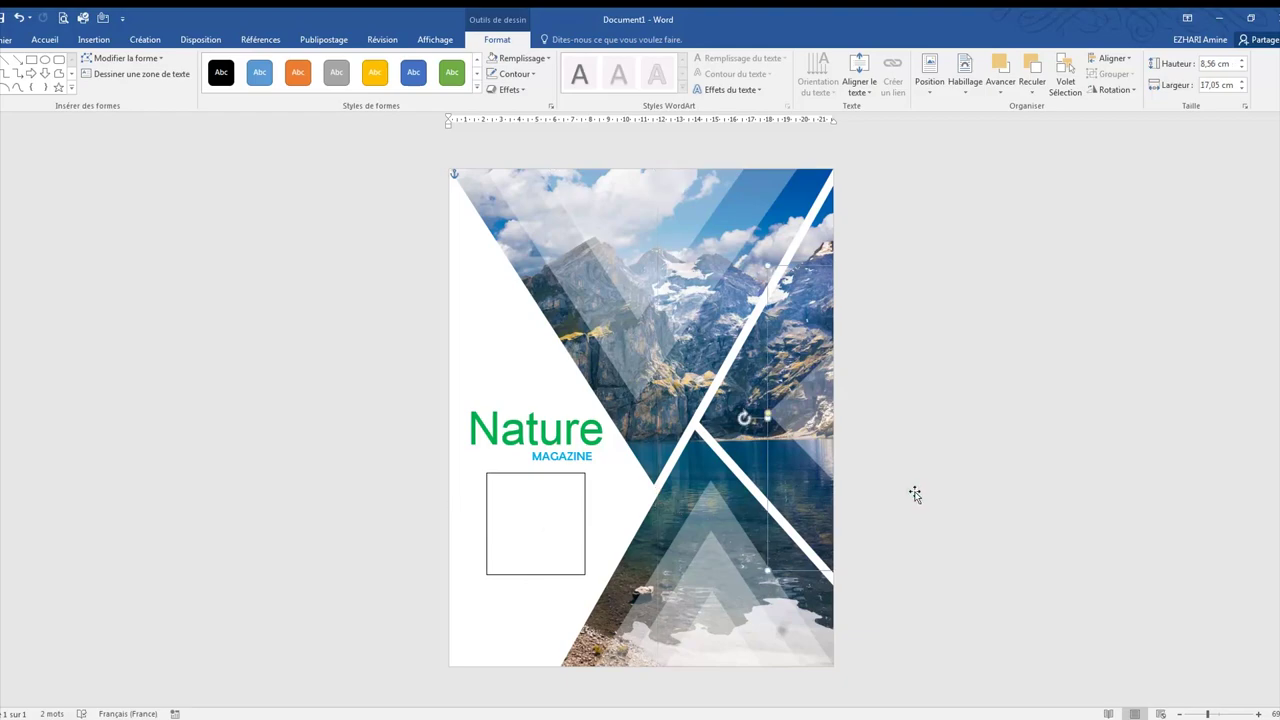
{"action": "left_click", "coordinate": [582, 483]}
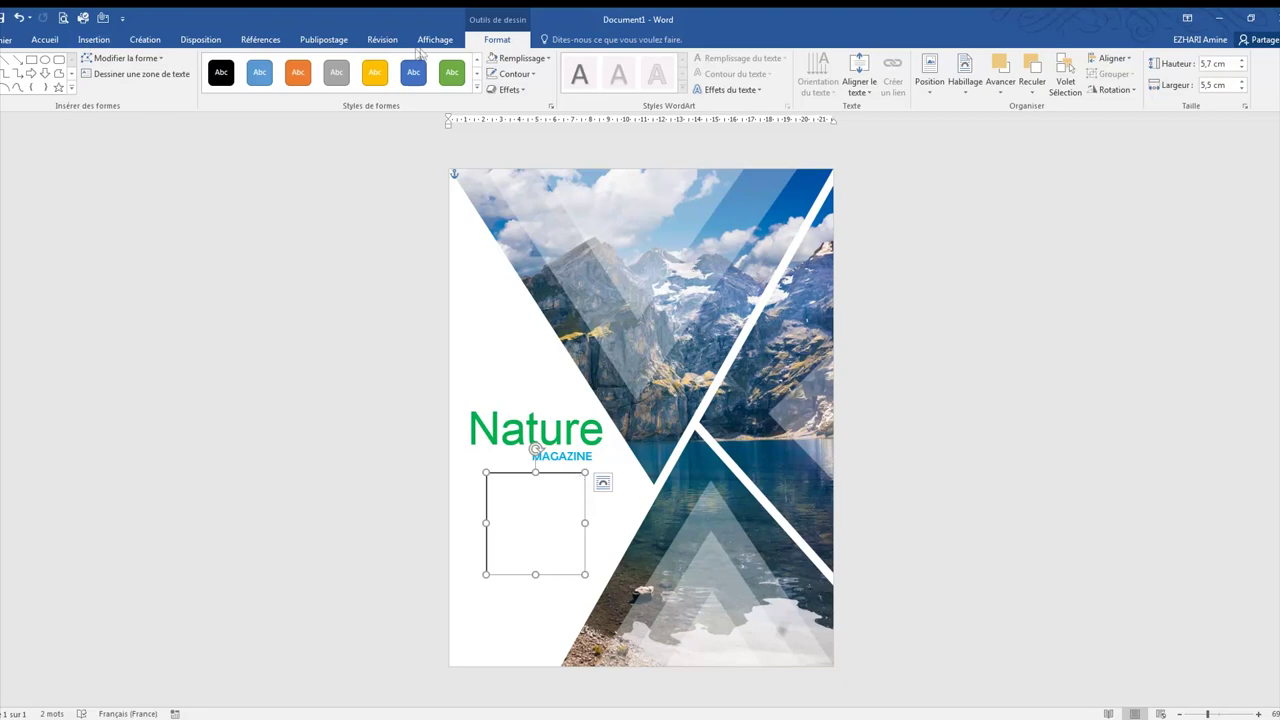
{"action": "left_click", "coordinate": [541, 62]}
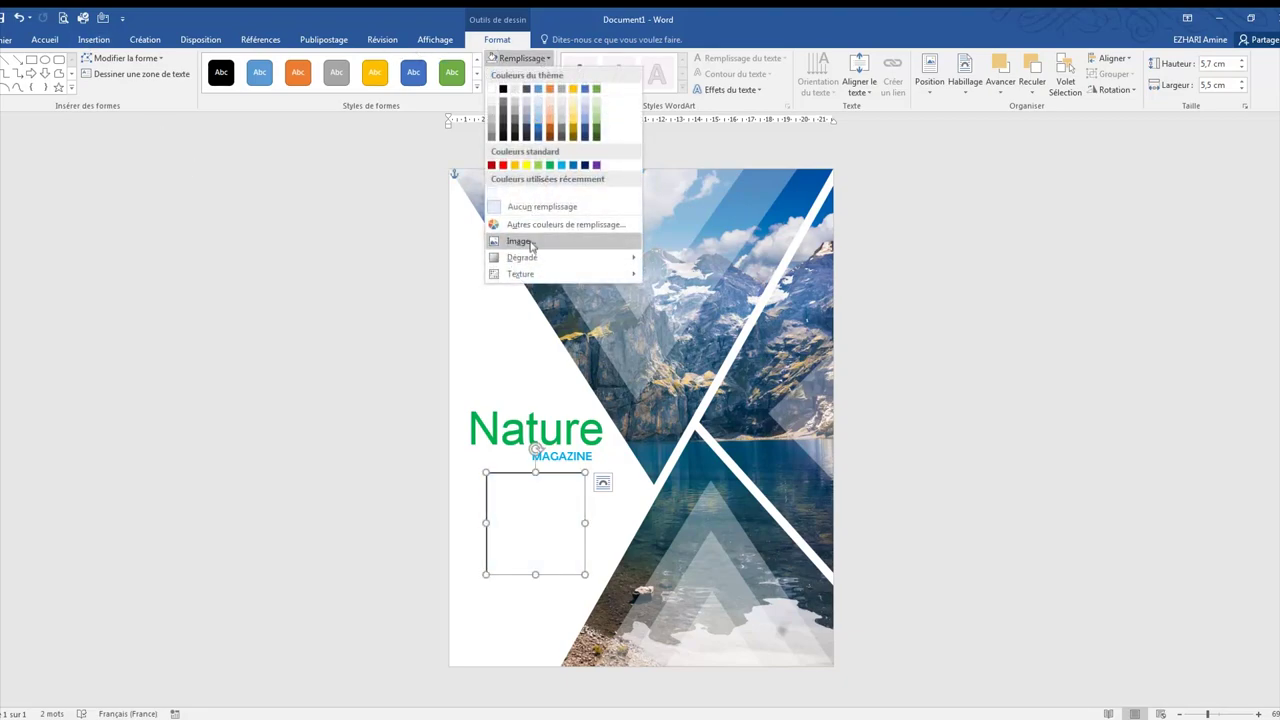
Fill the framed box with lake-1836976.jpg from the Photo folder, then deselect it.
{"action": "left_click", "coordinate": [531, 247]}
{"action": "left_click", "coordinate": [822, 500]}
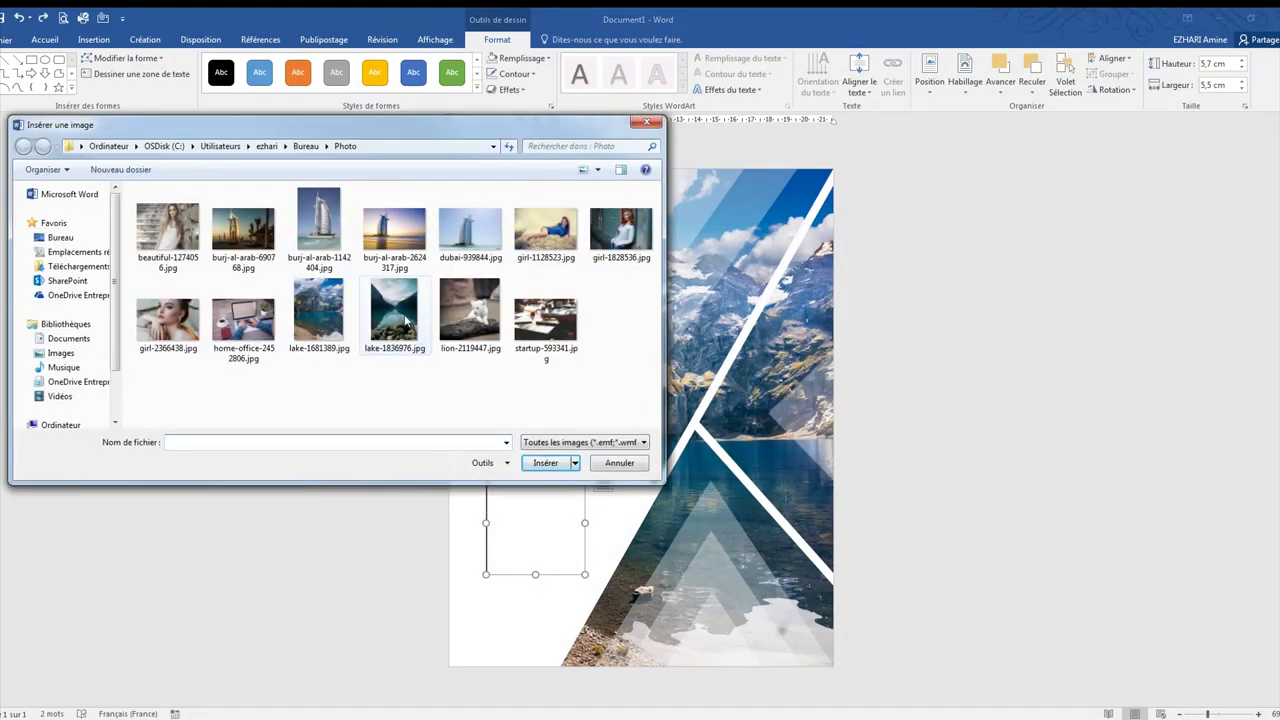
{"action": "double_click", "coordinate": [400, 321]}
{"action": "key", "text": "Tab"}
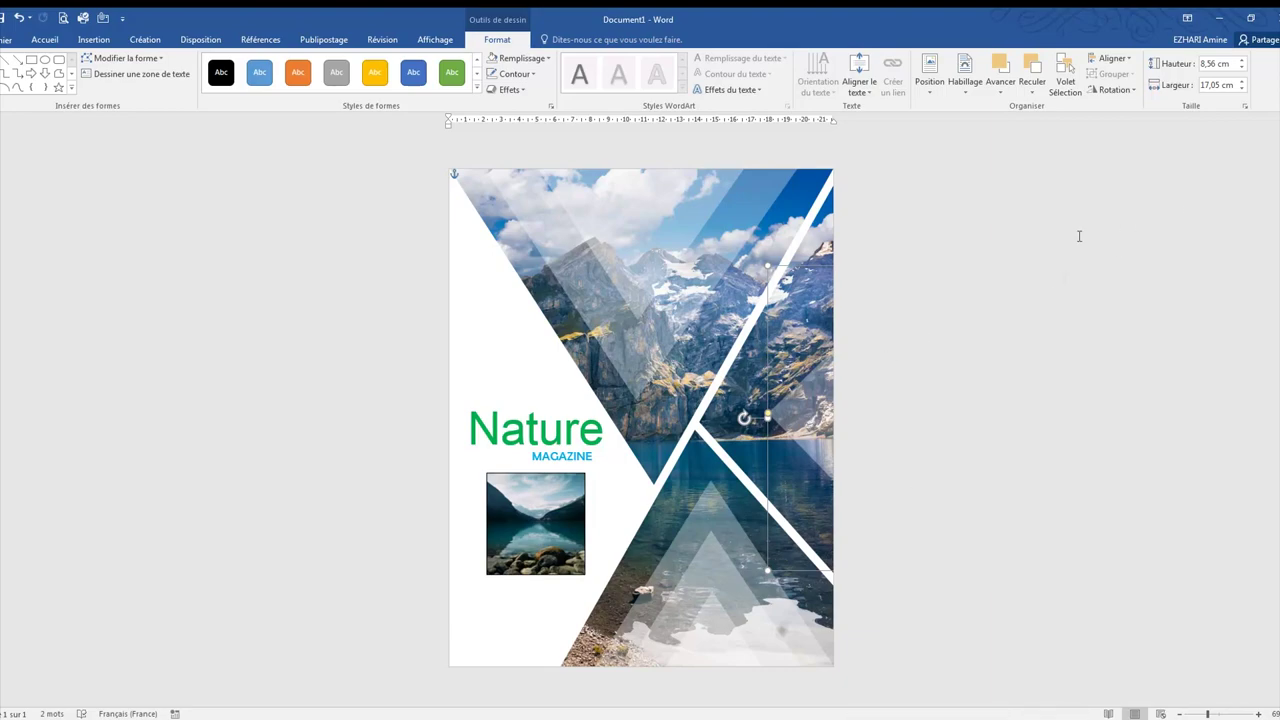
{"action": "left_click", "coordinate": [1074, 156]}
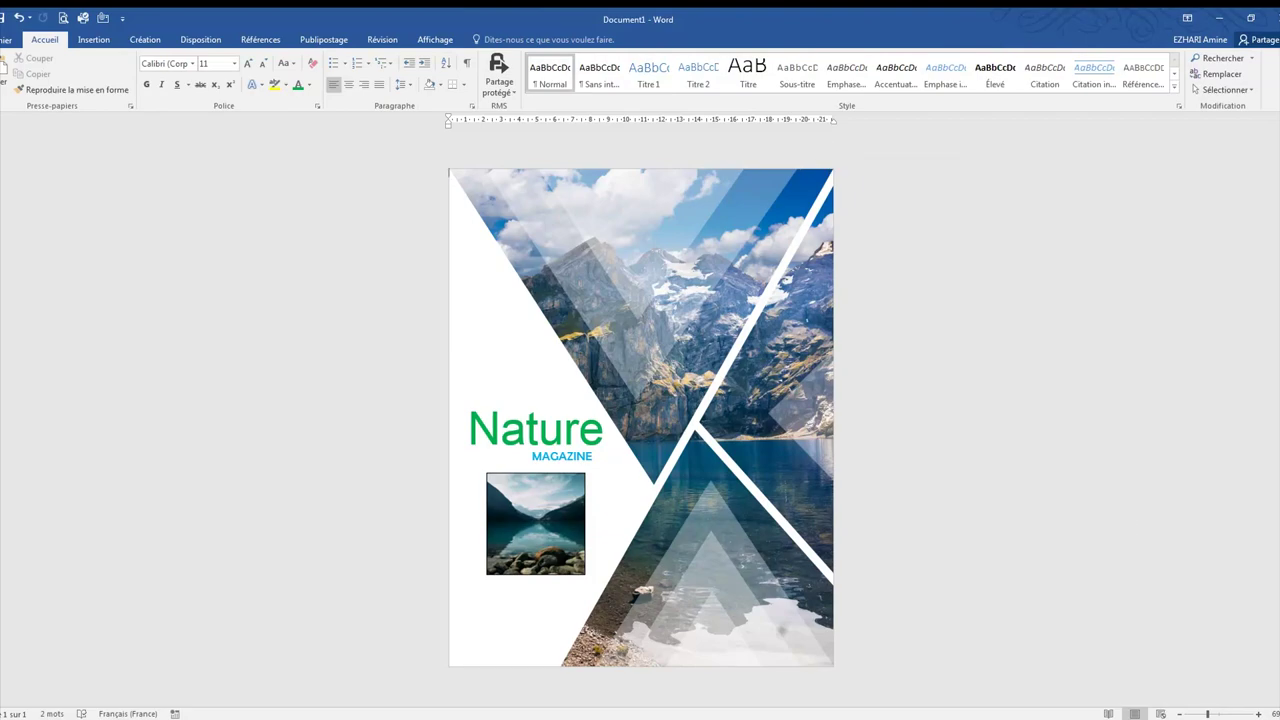
Draw a text box at the cover's bottom-left corner for the 'N° 7 | 2019' issue label.
{"action": "scroll", "coordinate": [640, 400], "scroll_direction": "up", "scroll_amount": 3}
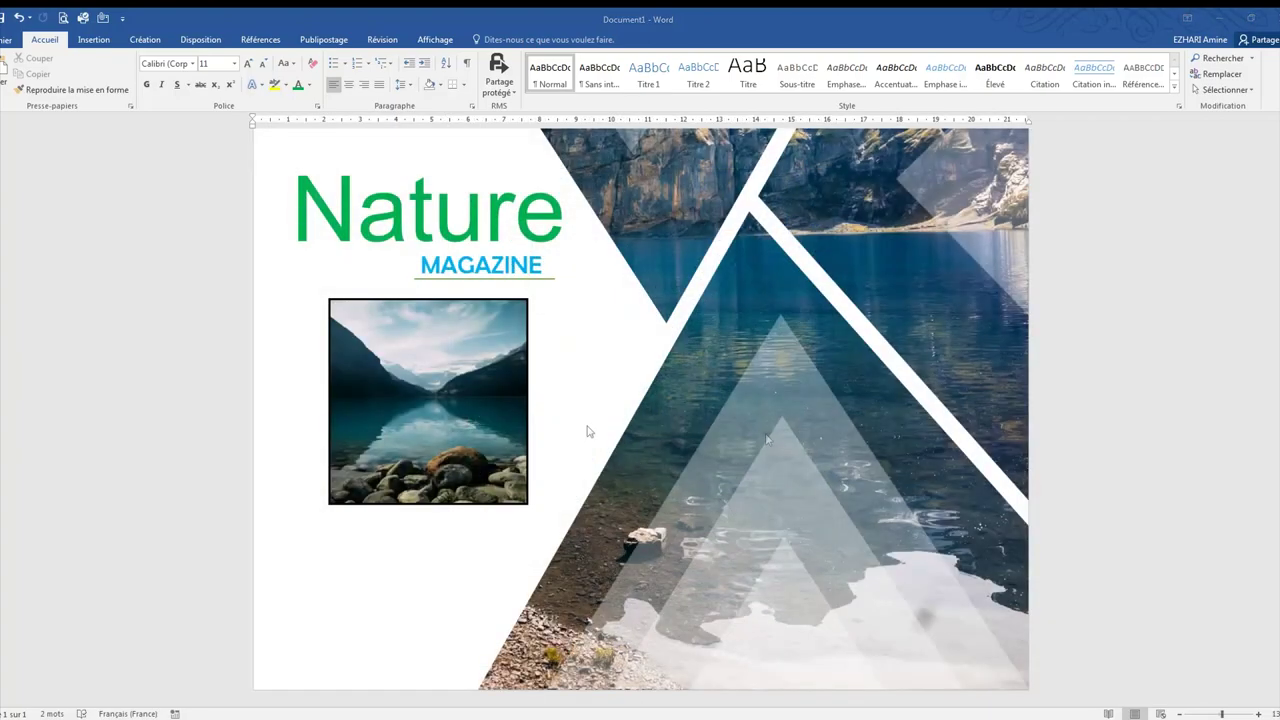
{"action": "left_click", "coordinate": [95, 40]}
{"action": "left_click", "coordinate": [195, 75]}
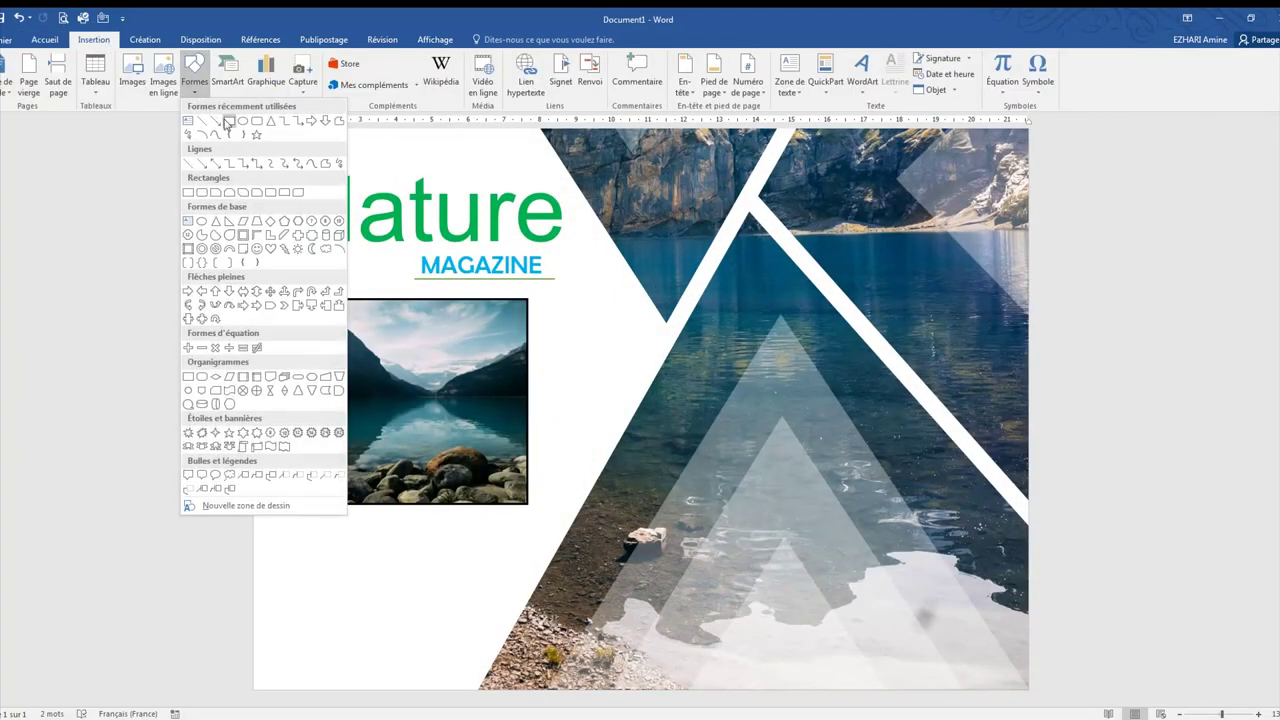
{"action": "left_click", "coordinate": [190, 121]}
{"action": "left_click_drag", "start_coordinate": [310, 635], "coordinate": [416, 668]}
{"action": "type", "text": "N° 7 | 2019"}
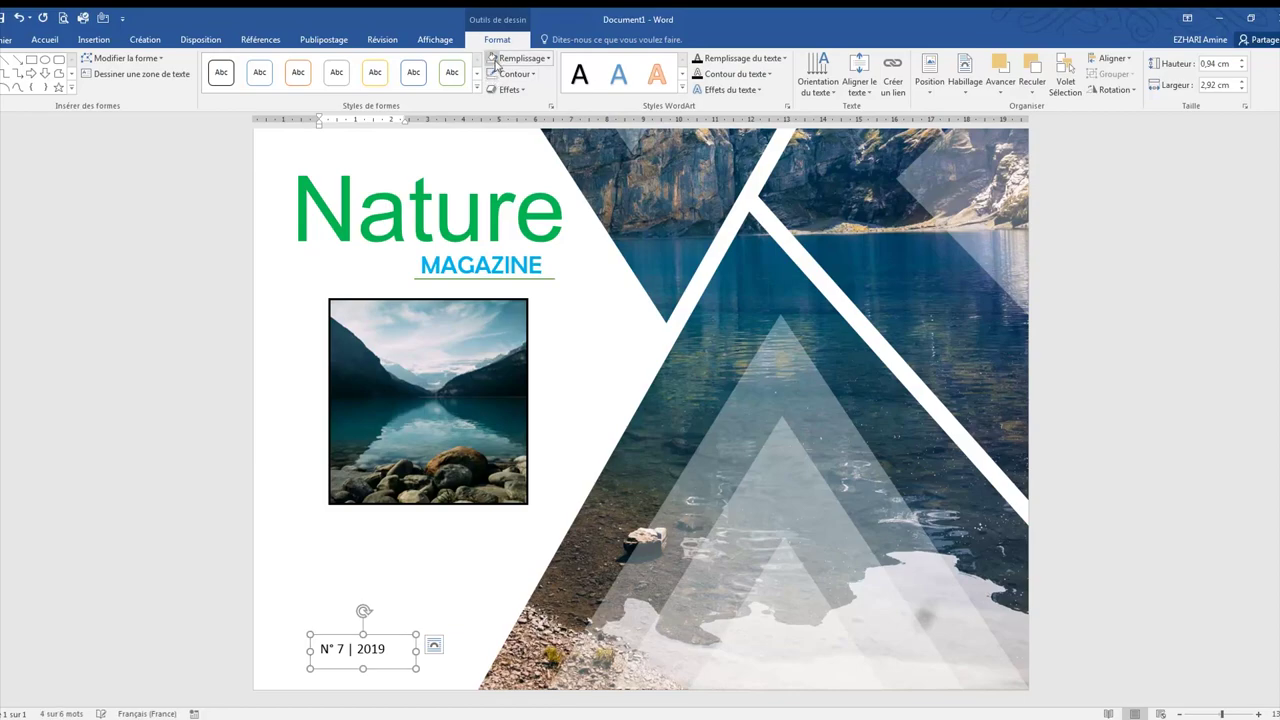
Format the issue line as Arial size 9, centred, and move its box slightly lower.
{"action": "left_click", "coordinate": [44, 39]}
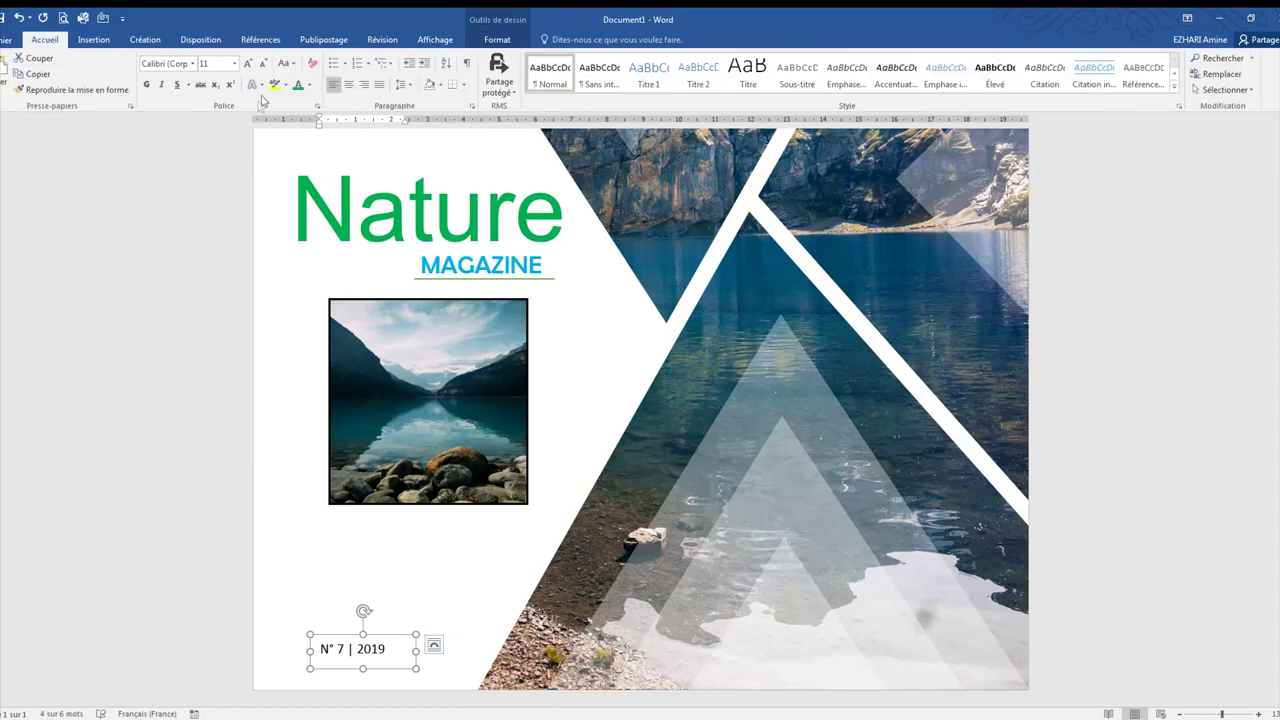
{"action": "left_click", "coordinate": [192, 63]}
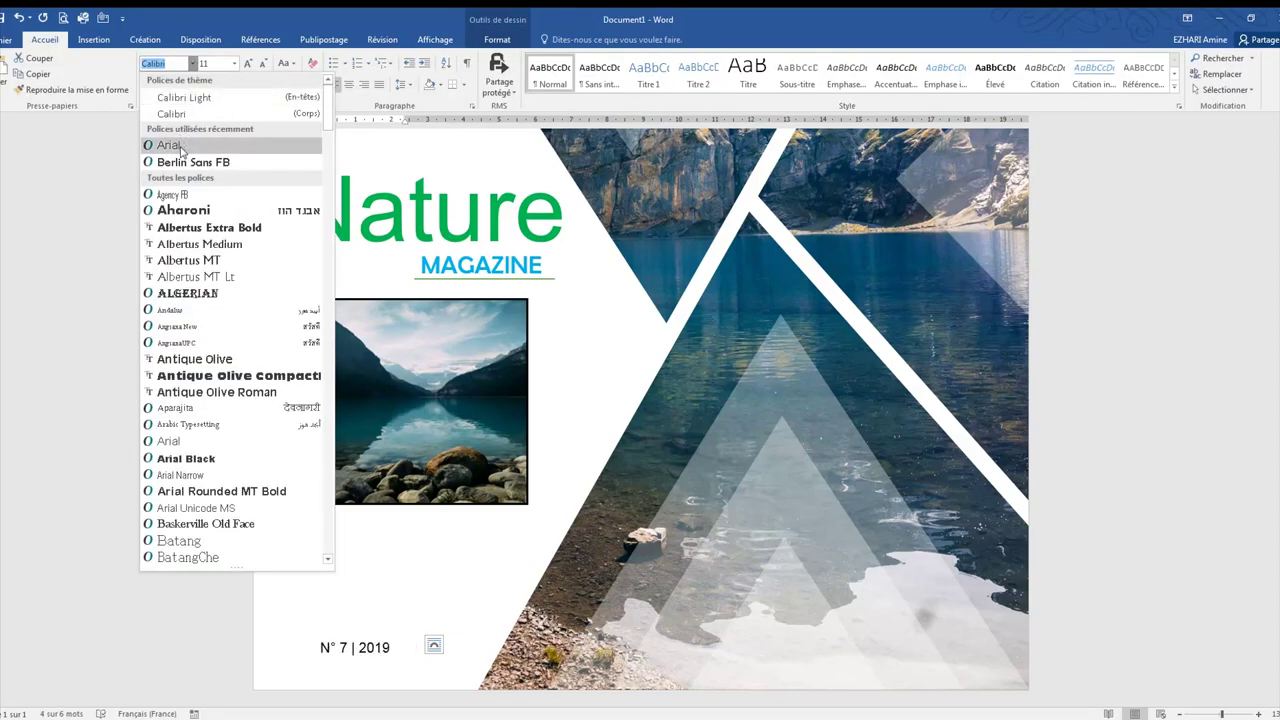
{"action": "left_click", "coordinate": [176, 152]}
{"action": "left_click_drag", "start_coordinate": [389, 636], "coordinate": [393, 656]}
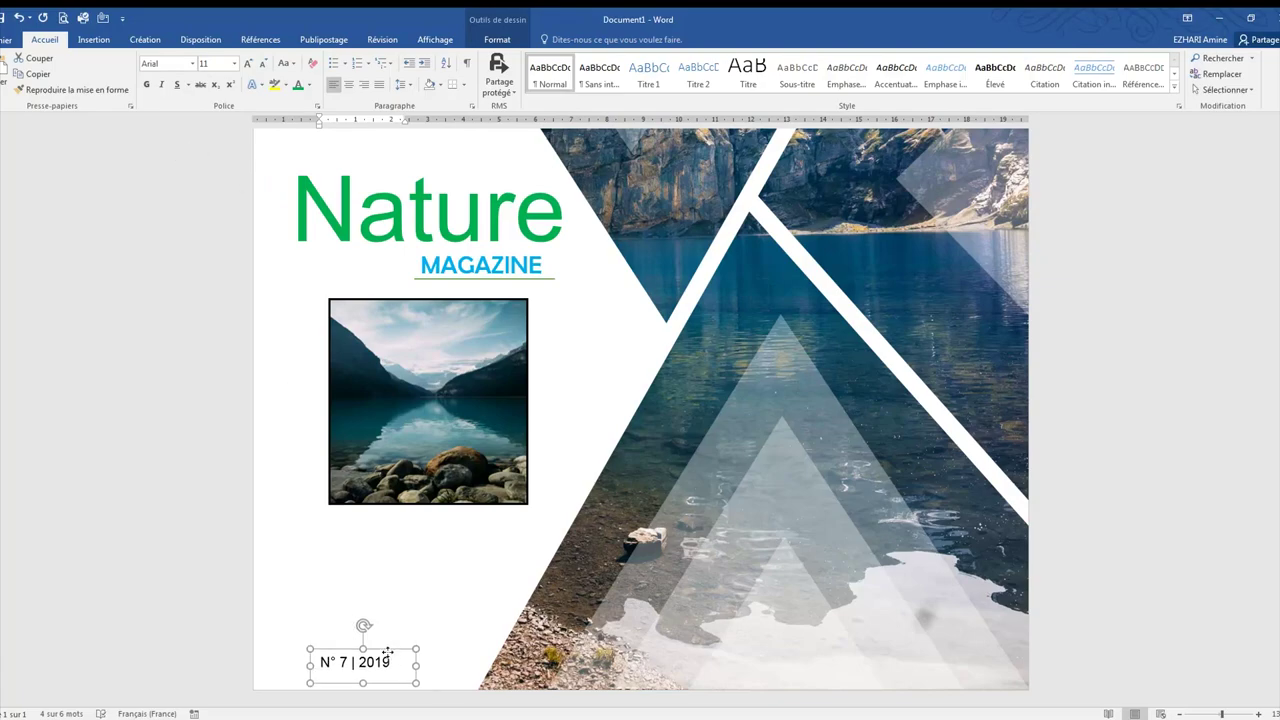
{"action": "left_click", "coordinate": [263, 63]}
{"action": "left_click", "coordinate": [263, 63]}
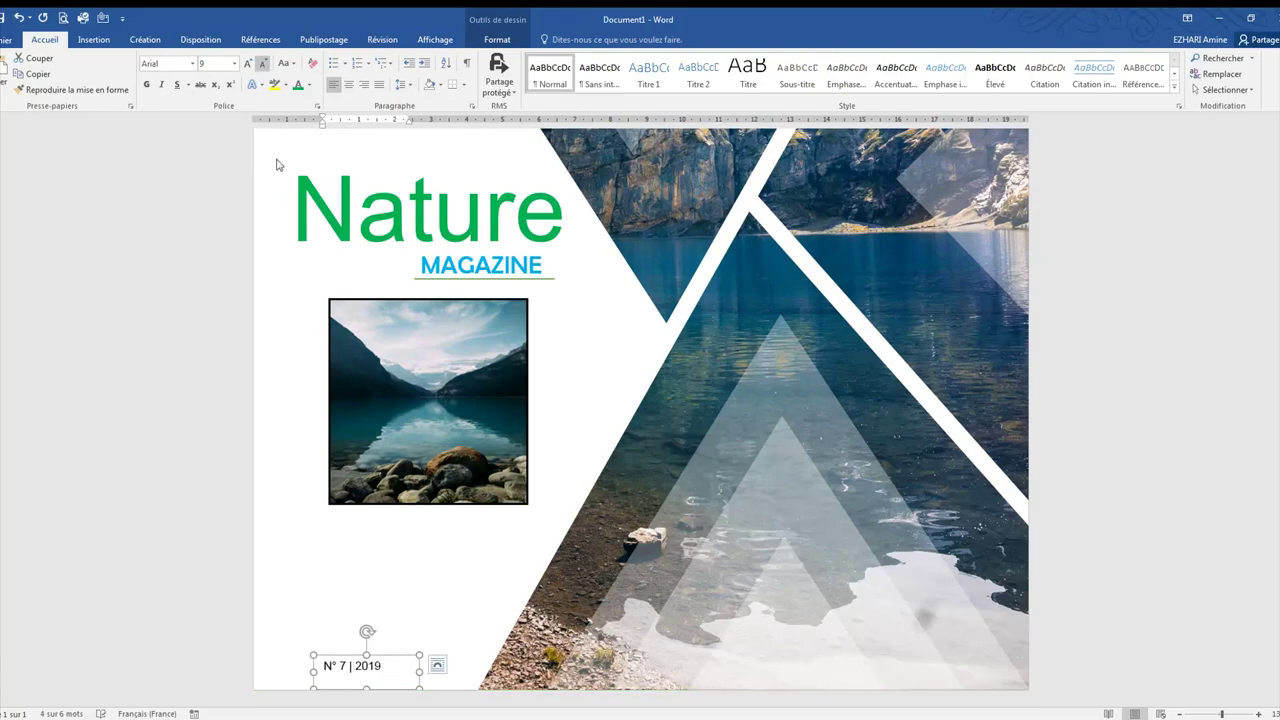
{"action": "left_click", "coordinate": [350, 88]}
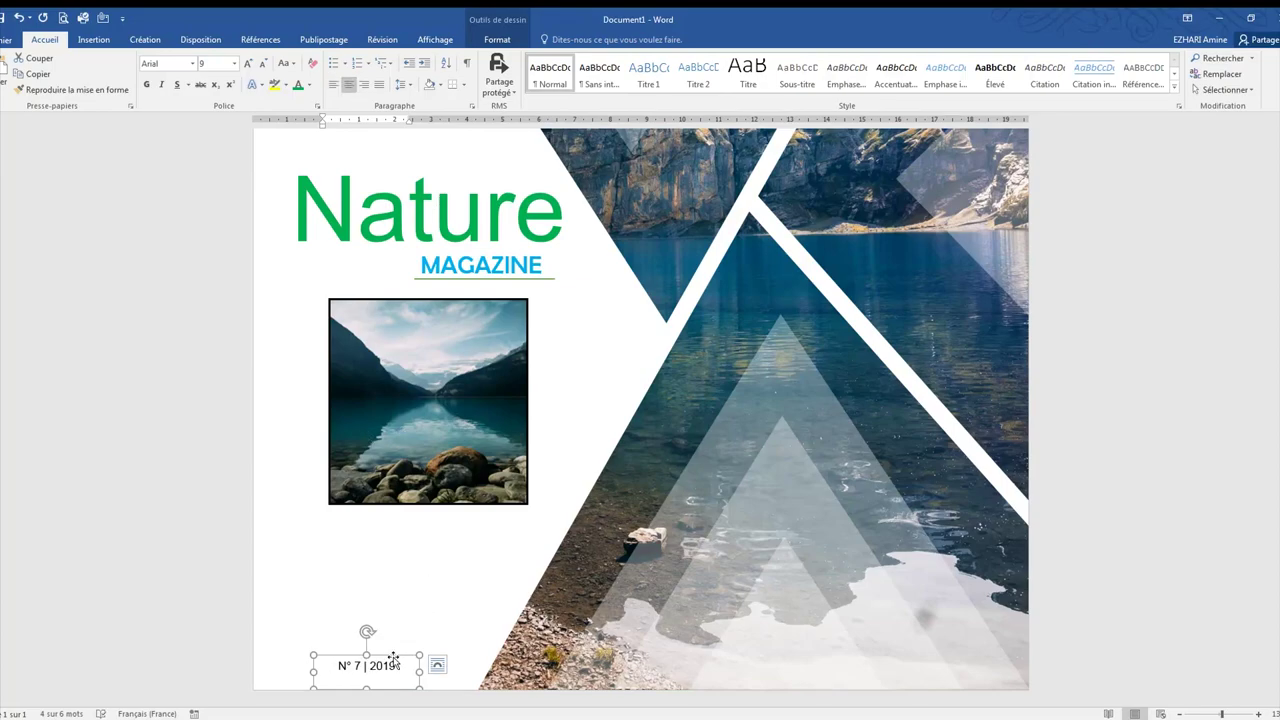
{"action": "mouse_move", "coordinate": [393, 657]}
{"action": "left_mouse_down"}
{"action": "mouse_move", "coordinate": [393, 670]}
{"action": "mouse_move", "coordinate": [338, 680]}
{"action": "left_mouse_up"}
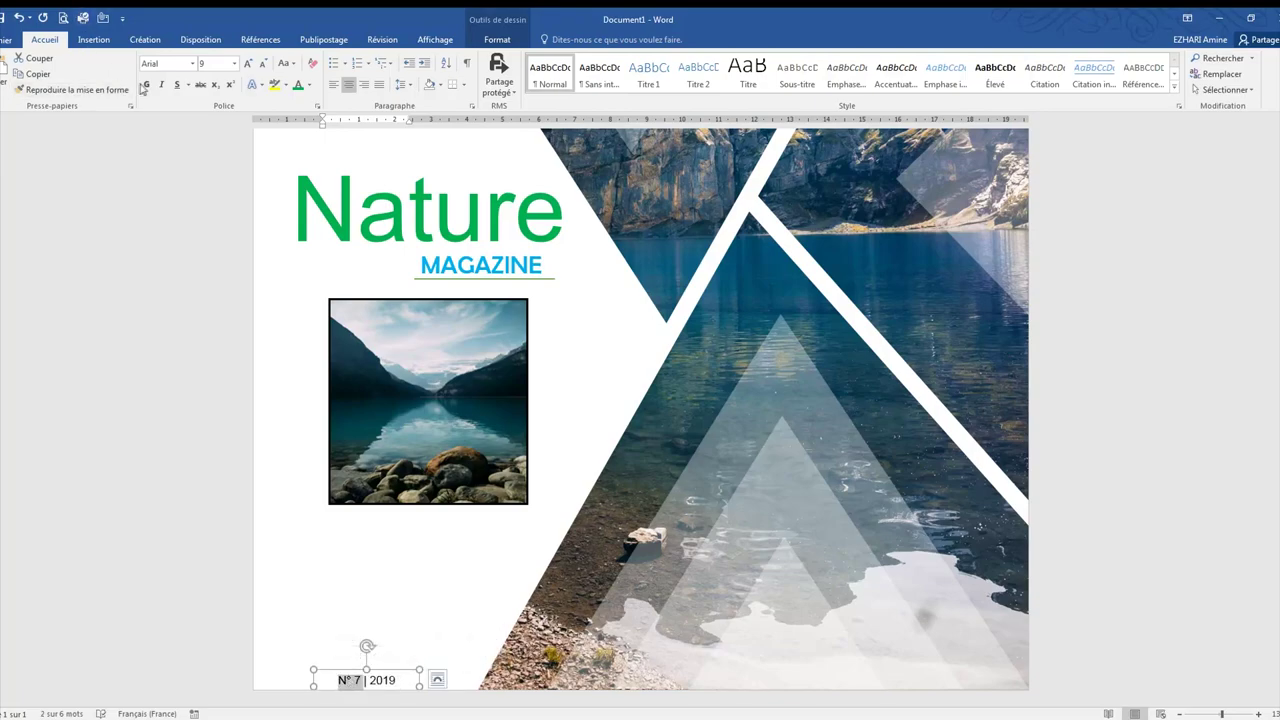
{"action": "left_click", "coordinate": [405, 600]}
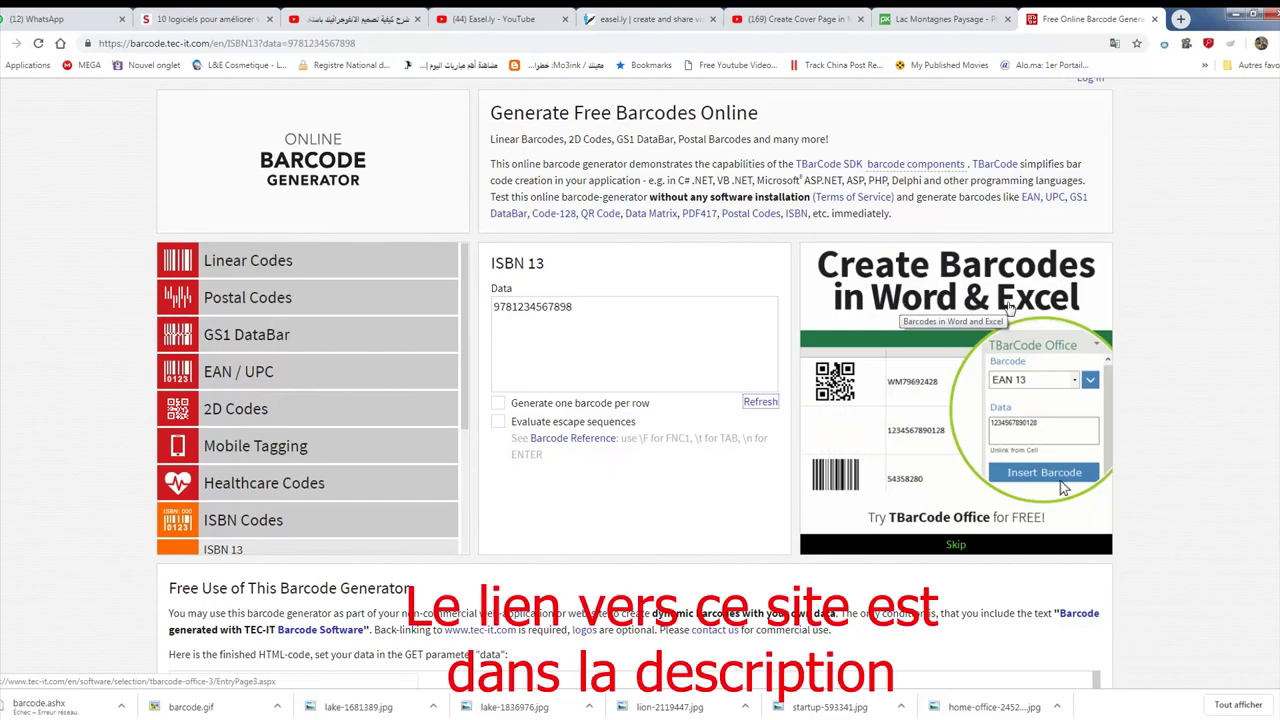
{"action": "left_click", "coordinate": [958, 546]}
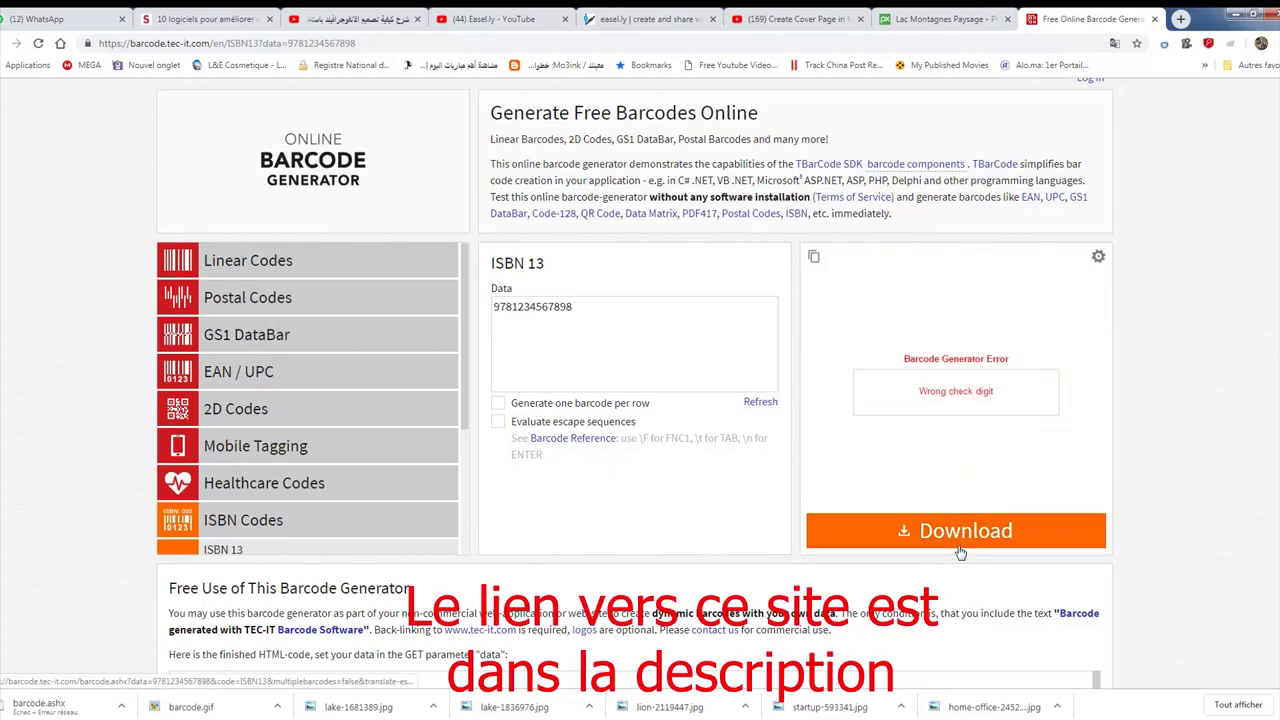
{"action": "left_click", "coordinate": [578, 311]}
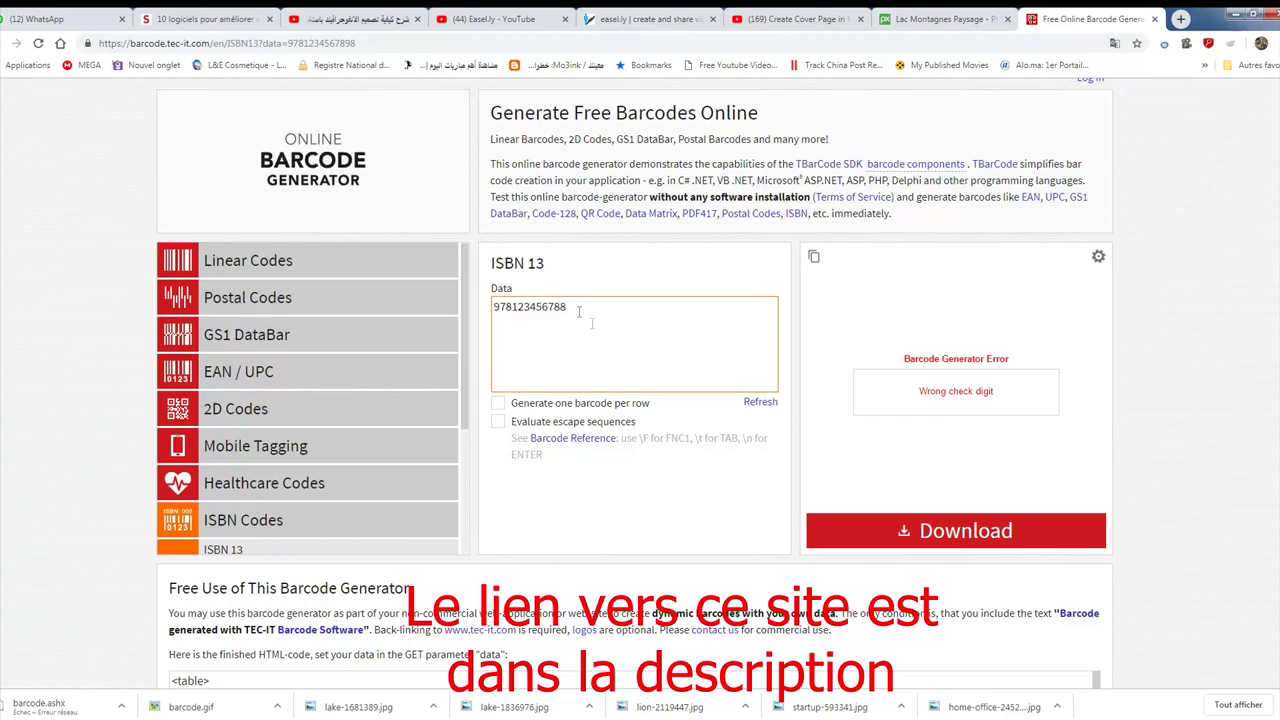
{"action": "left_click", "coordinate": [761, 403]}
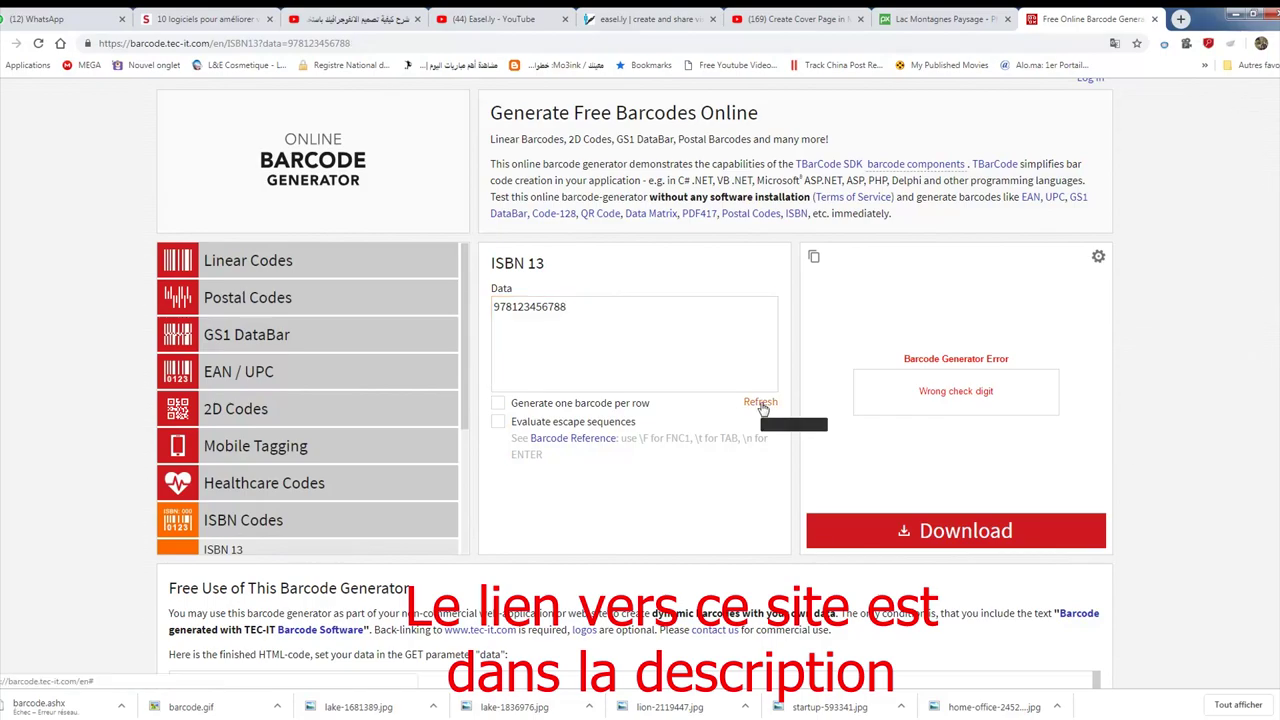
{"action": "left_click", "coordinate": [983, 541]}
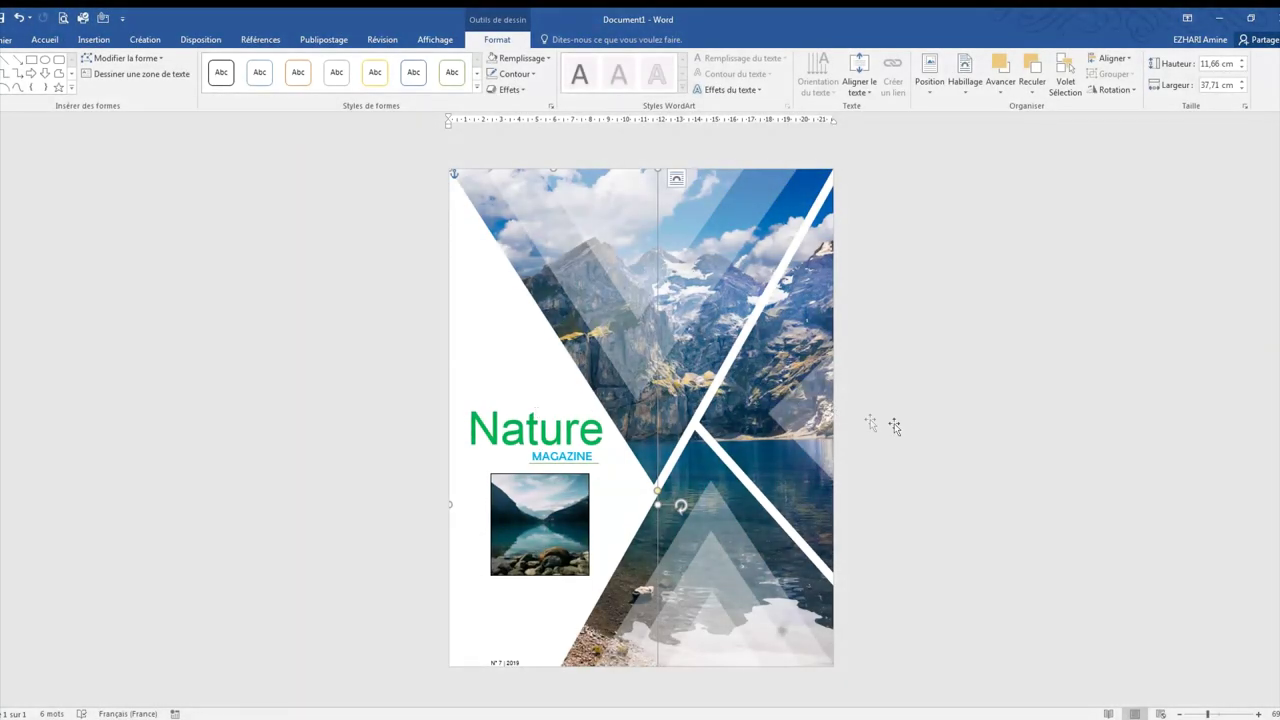
Insert the downloaded barcode GIF into the cover, undoing an accidental shape move.
{"action": "left_click", "coordinate": [93, 40]}
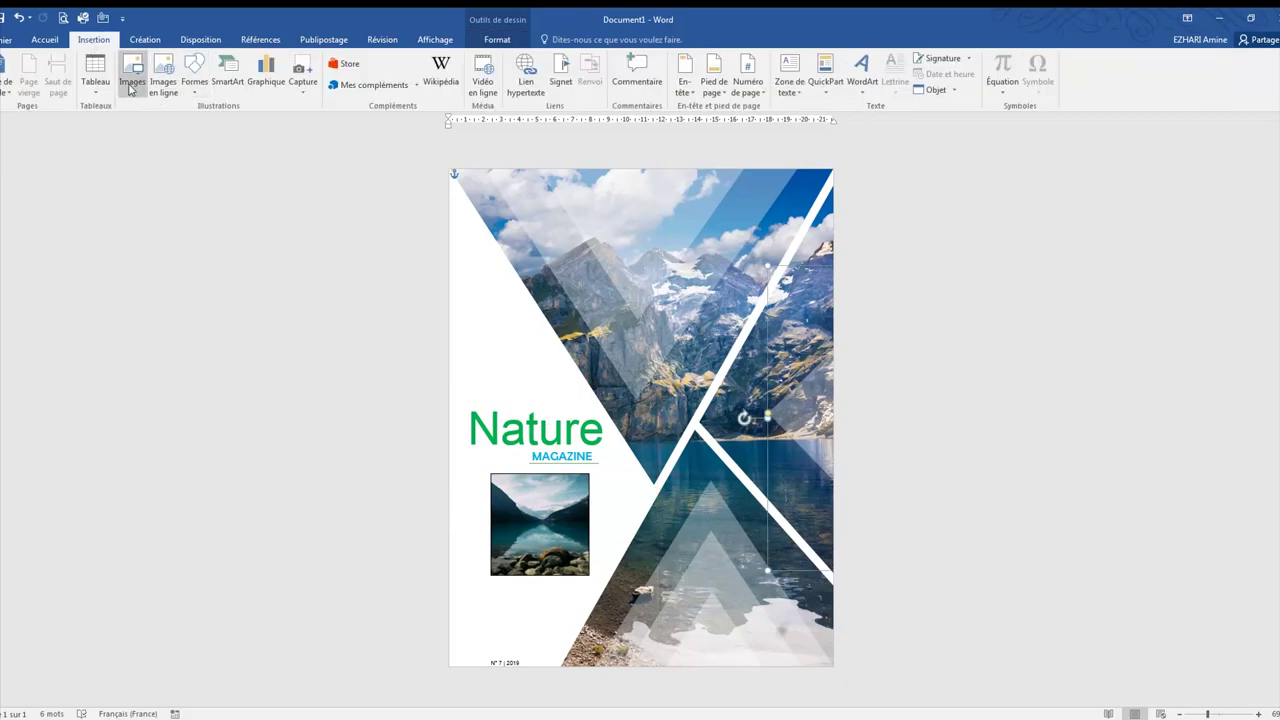
{"action": "left_click", "coordinate": [132, 72]}
{"action": "double_click", "coordinate": [178, 234]}
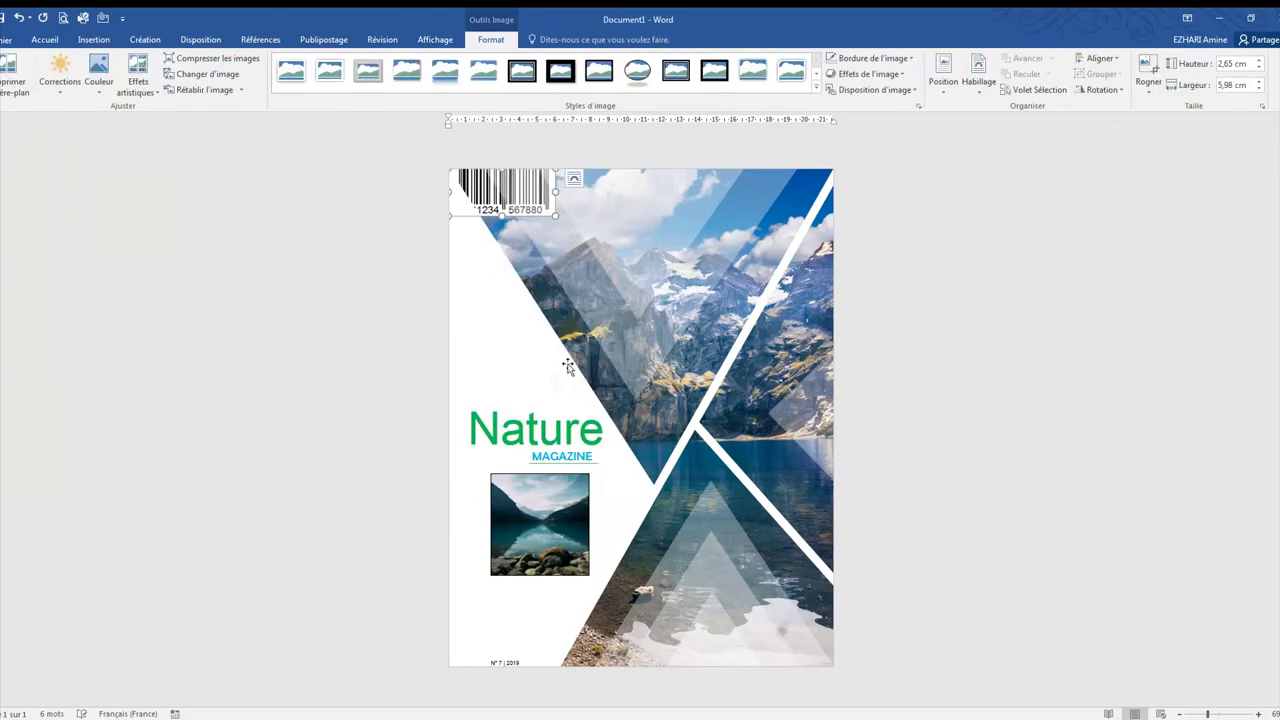
{"action": "left_click_drag", "start_coordinate": [569, 368], "coordinate": [508, 487]}
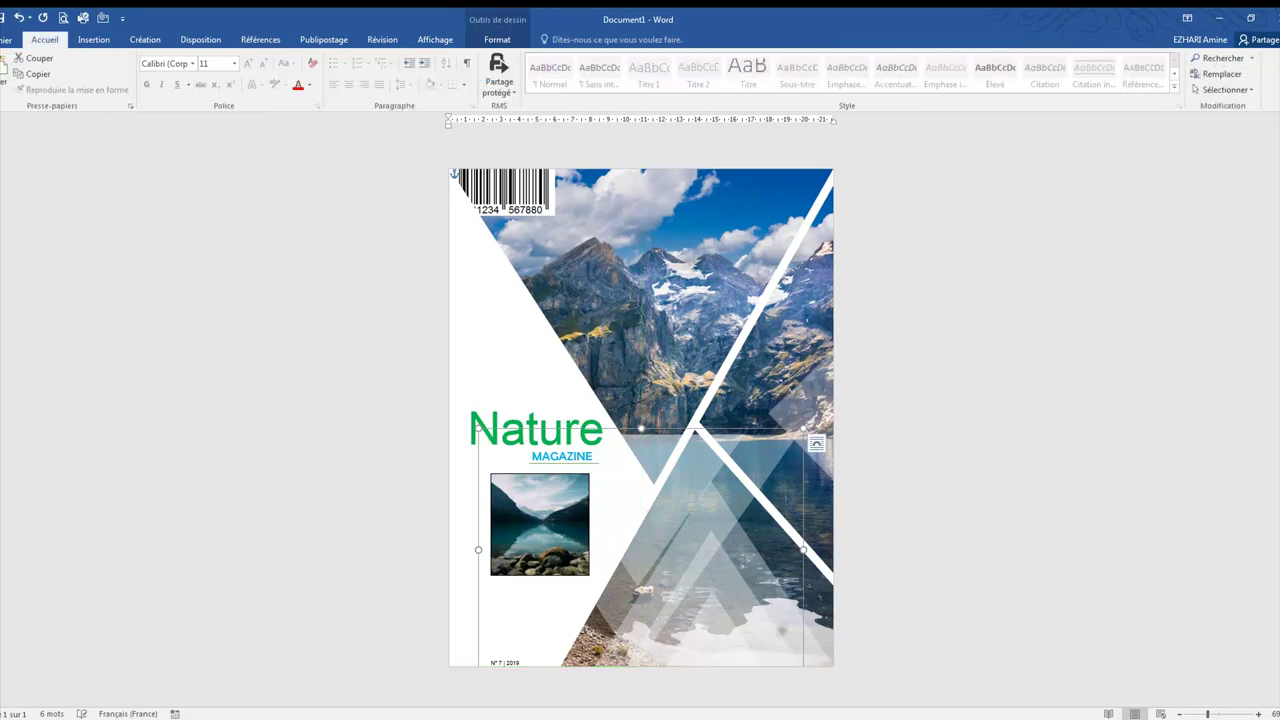
{"action": "left_click", "coordinate": [20, 18]}
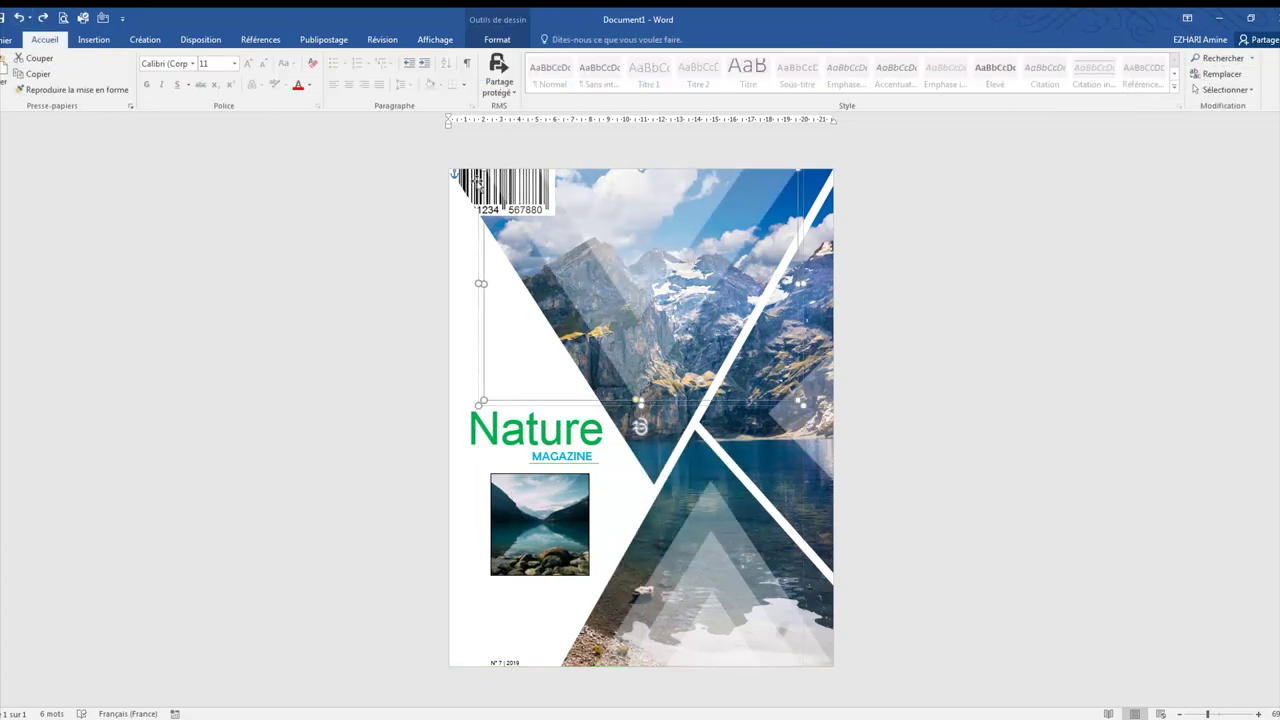
Set the barcode's wrapping to Devant le texte and drag it toward the lower left.
{"action": "left_click", "coordinate": [463, 180]}
{"action": "right_click", "coordinate": [465, 177]}
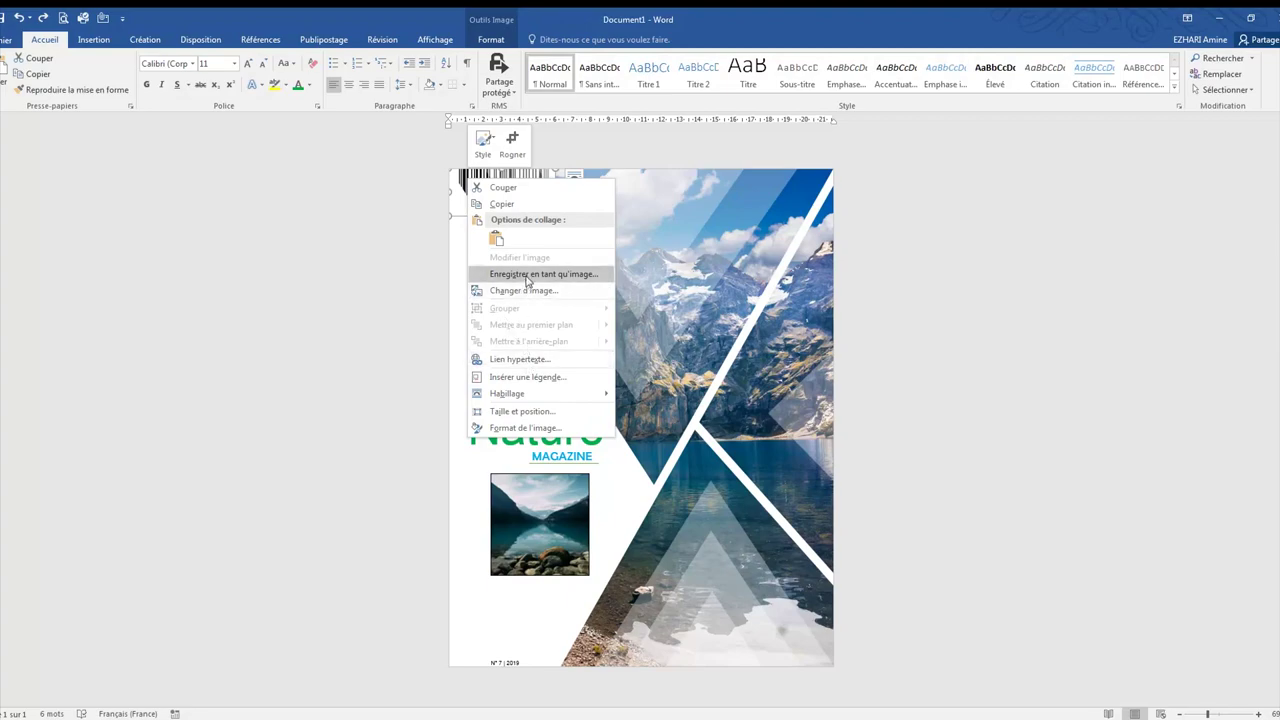
{"action": "left_click", "coordinate": [481, 43]}
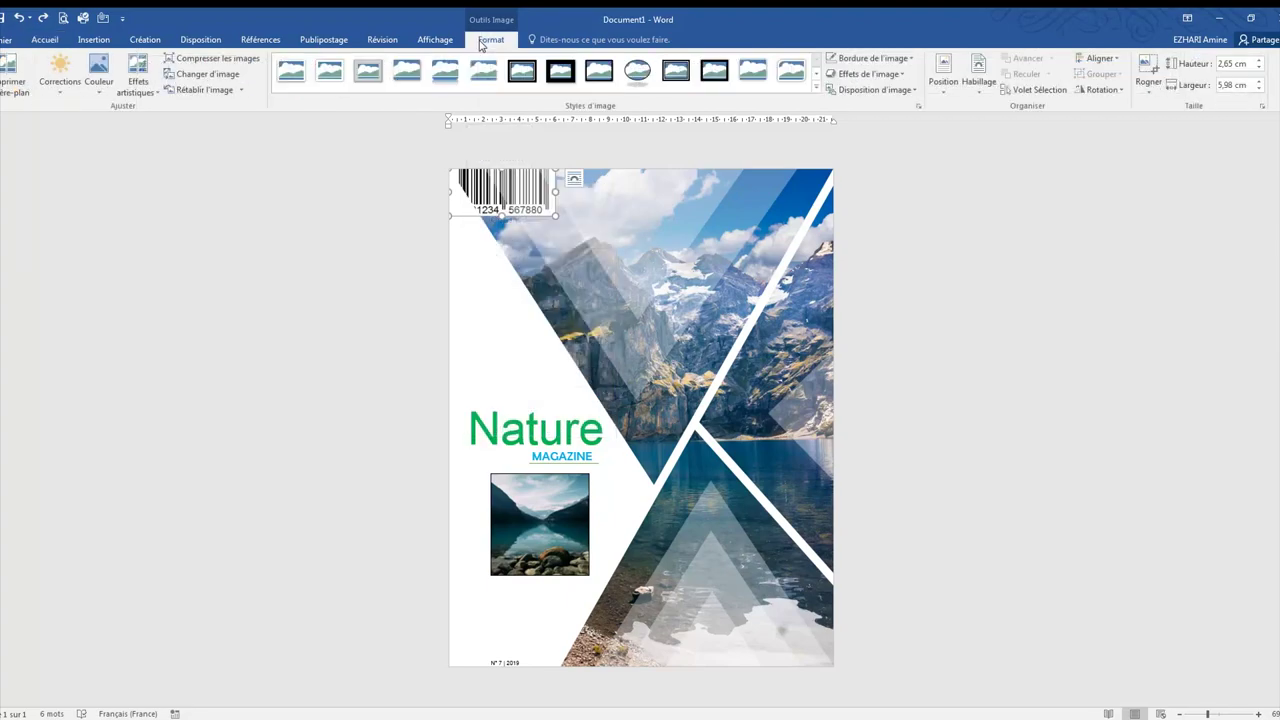
{"action": "left_click", "coordinate": [973, 92]}
{"action": "left_click", "coordinate": [1009, 207]}
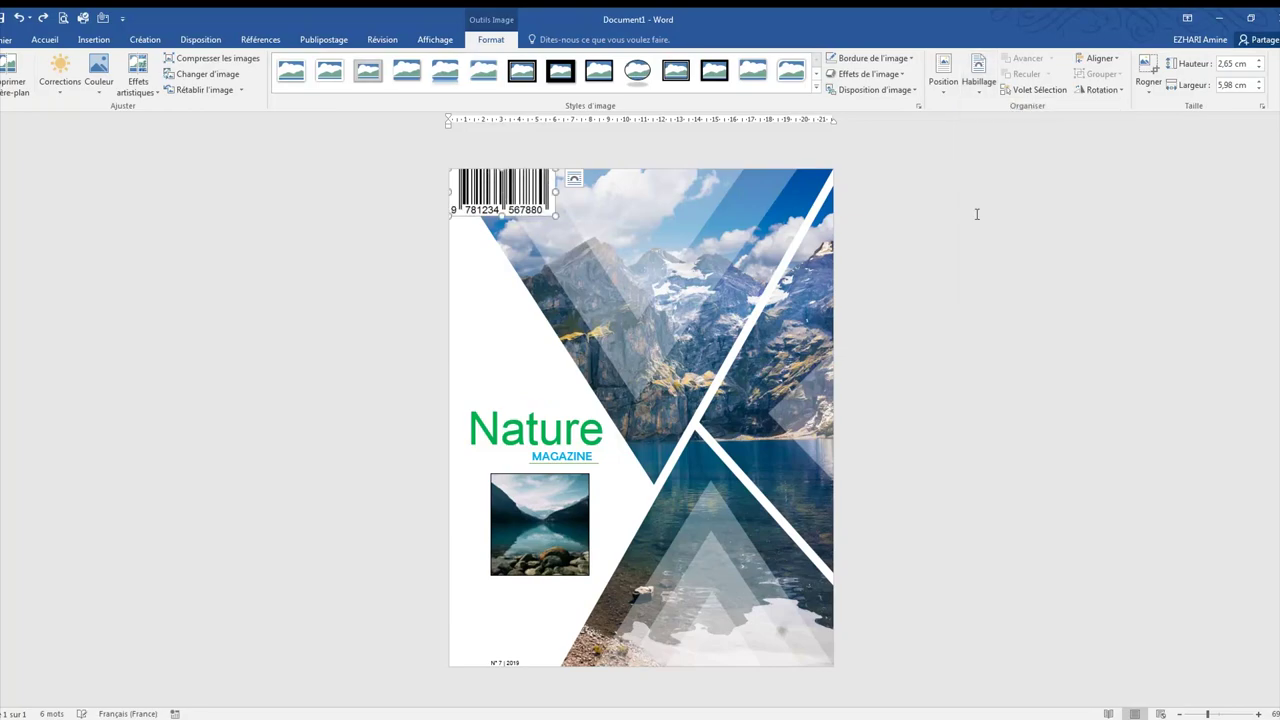
{"action": "mouse_move", "coordinate": [500, 195]}
{"action": "left_mouse_down"}
{"action": "mouse_move", "coordinate": [491, 505]}
{"action": "mouse_move", "coordinate": [531, 556]}
{"action": "left_mouse_up"}
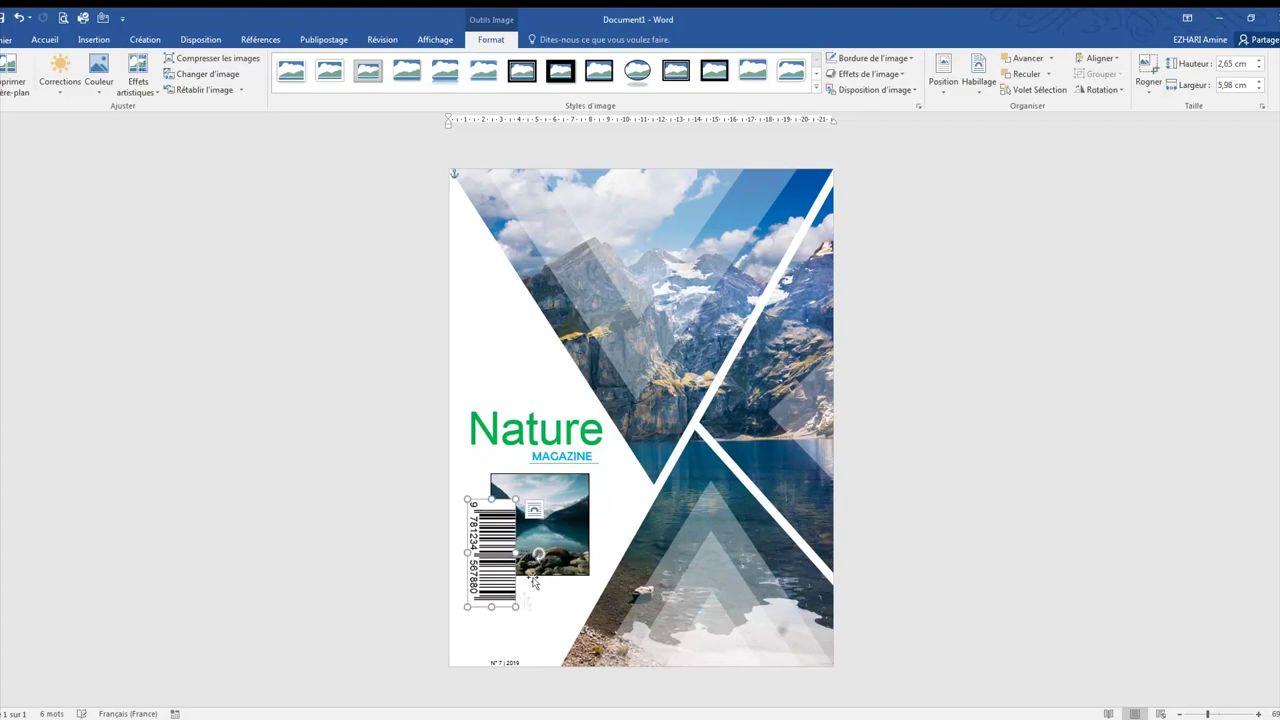
Shrink the vertical barcode to 1,78 × 4,02 cm in the bottom-left corner.
{"action": "mouse_move", "coordinate": [515, 606]}
{"action": "left_mouse_down"}
{"action": "mouse_move", "coordinate": [499, 570]}
{"action": "mouse_move", "coordinate": [519, 611]}
{"action": "left_mouse_up"}
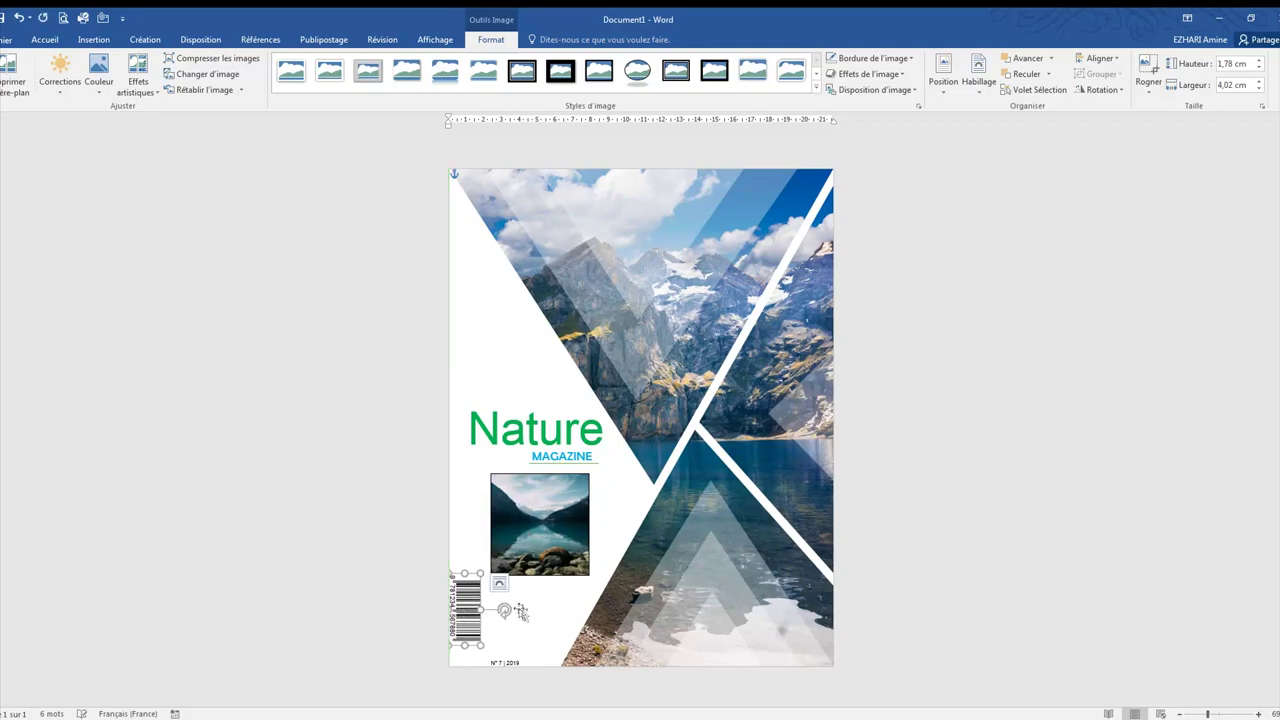
{"action": "left_click", "coordinate": [538, 598]}
{"action": "left_click", "coordinate": [472, 600]}
{"action": "left_click", "coordinate": [976, 479]}
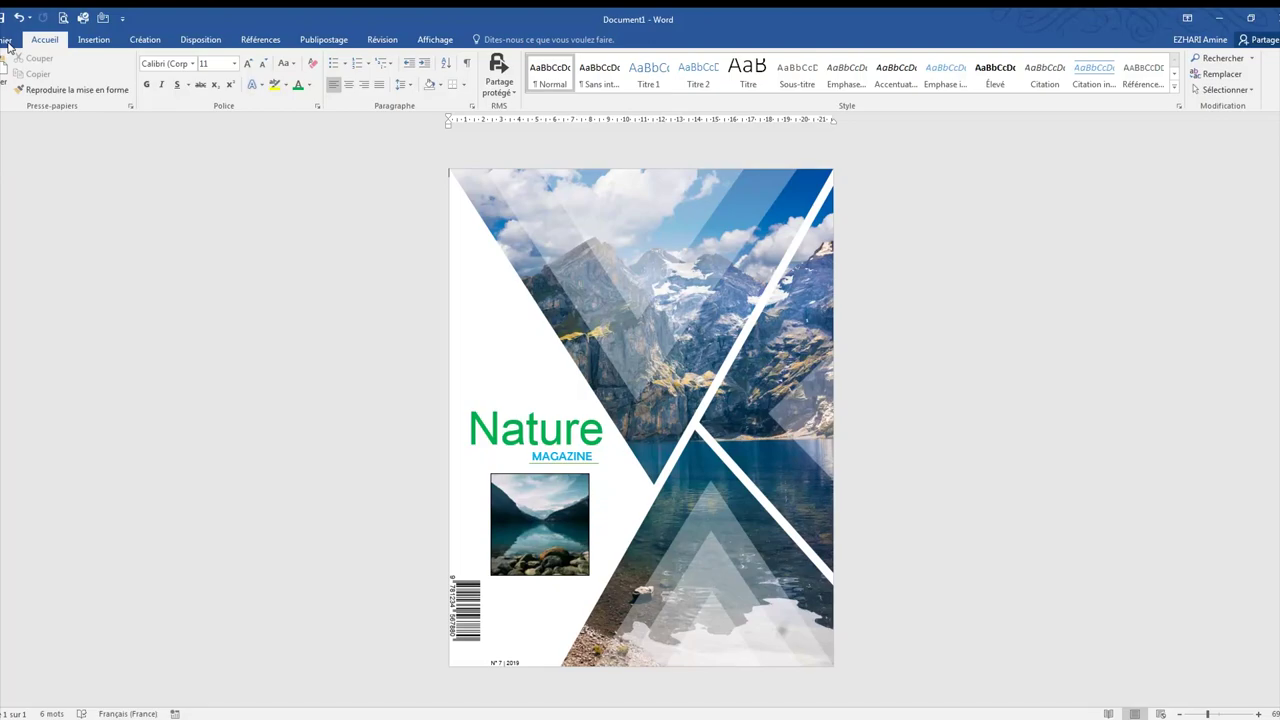
Export the cover via Créer PDF/XPS as Doc1.pdf, opening it after publishing.
{"action": "left_click", "coordinate": [6, 39]}
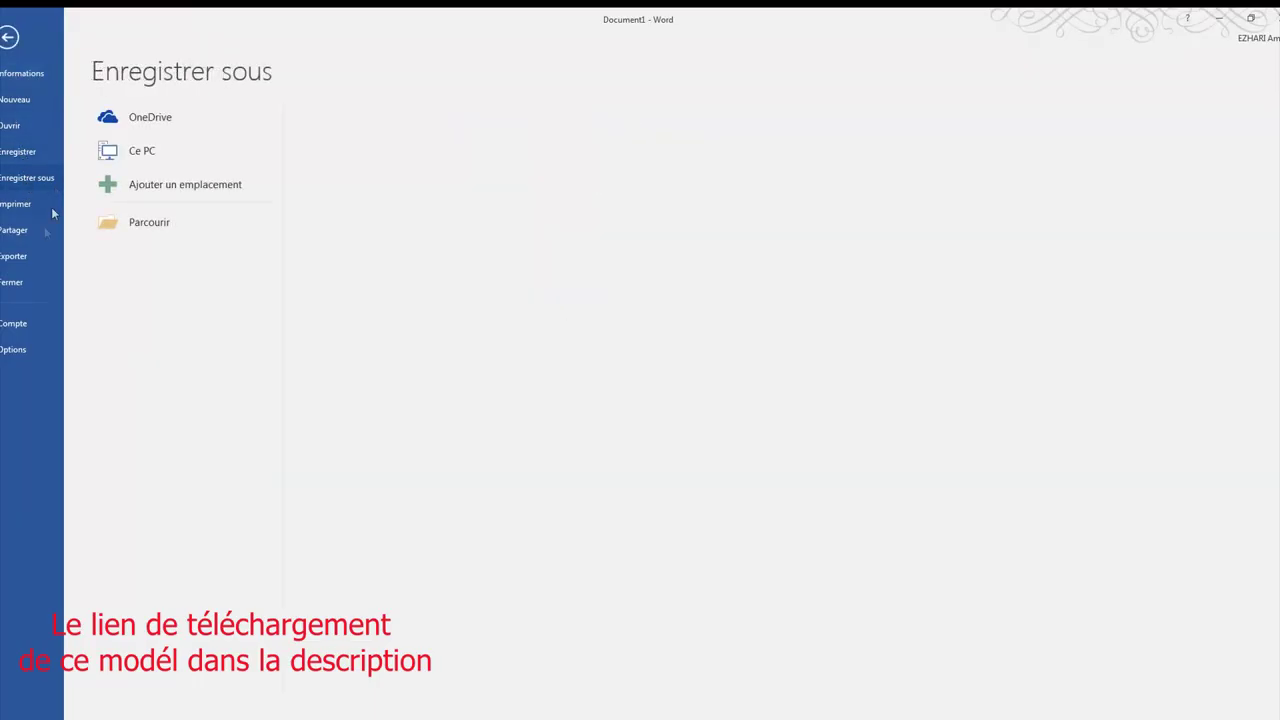
{"action": "left_click", "coordinate": [25, 255]}
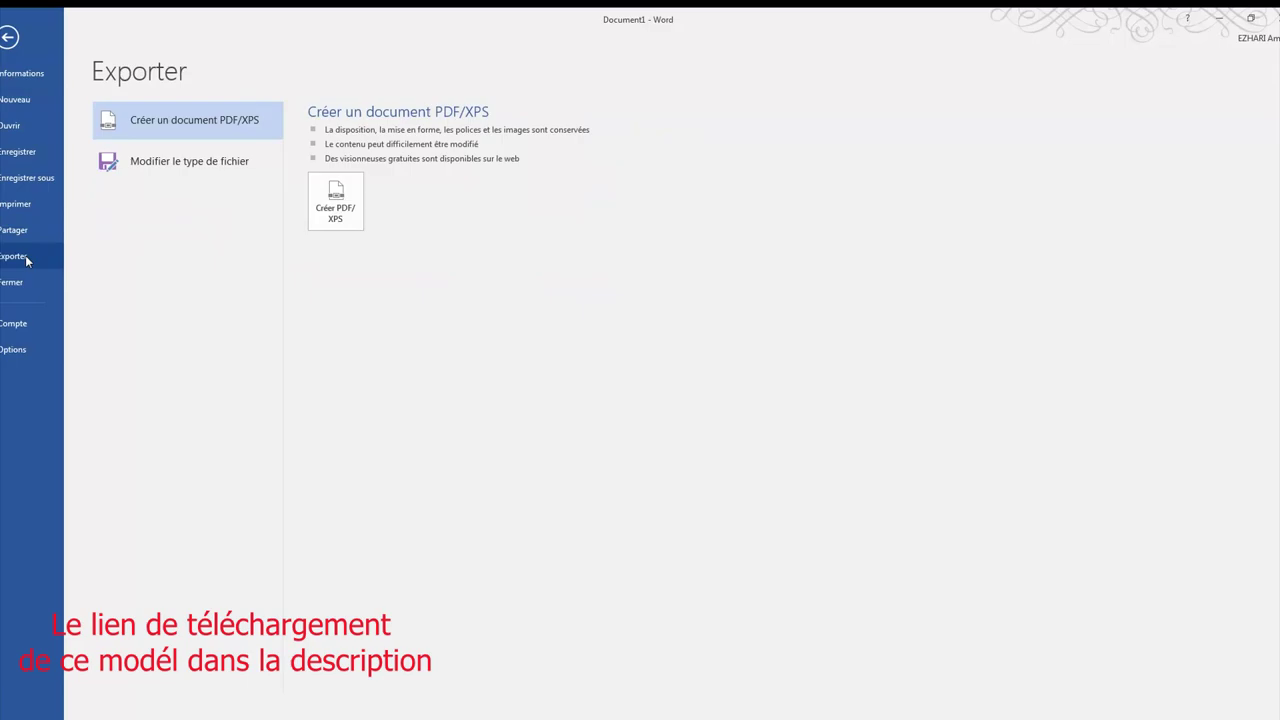
{"action": "left_click", "coordinate": [340, 214]}
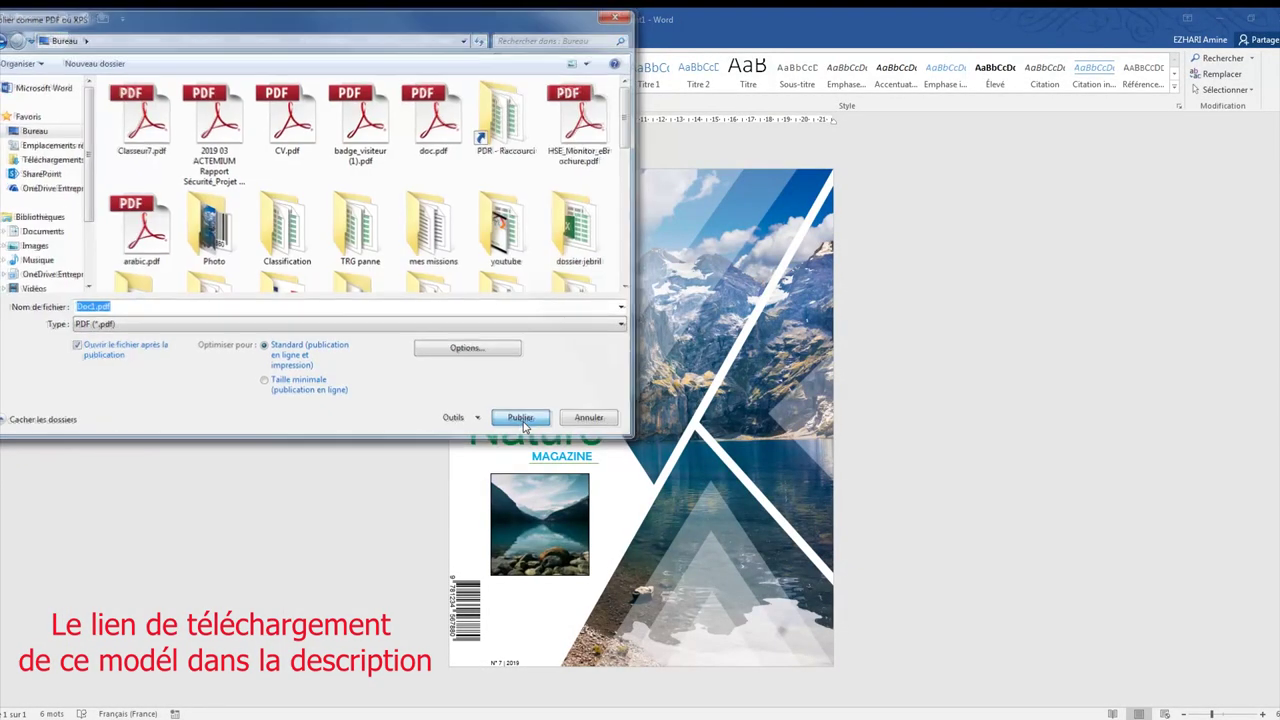
{"action": "left_click", "coordinate": [519, 415]}
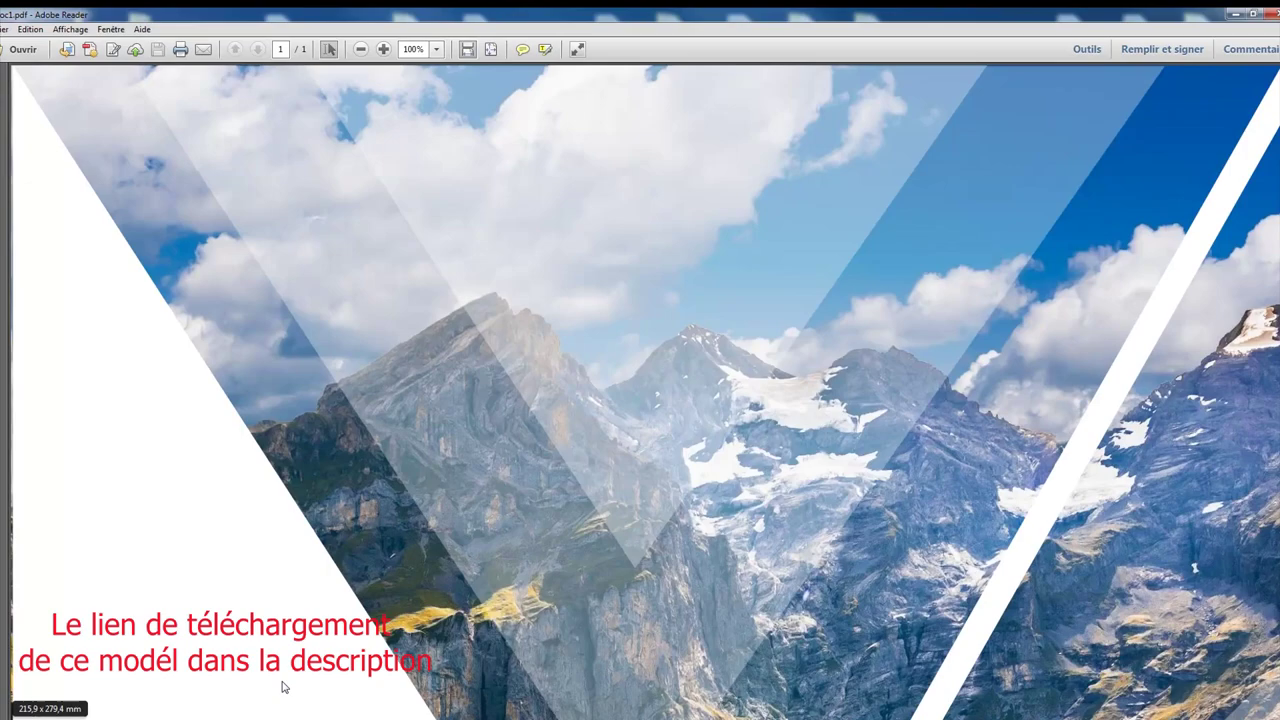
Set the Adobe Reader zoom to 100%, then to 75% to show the whole page.
{"action": "left_click", "coordinate": [437, 50]}
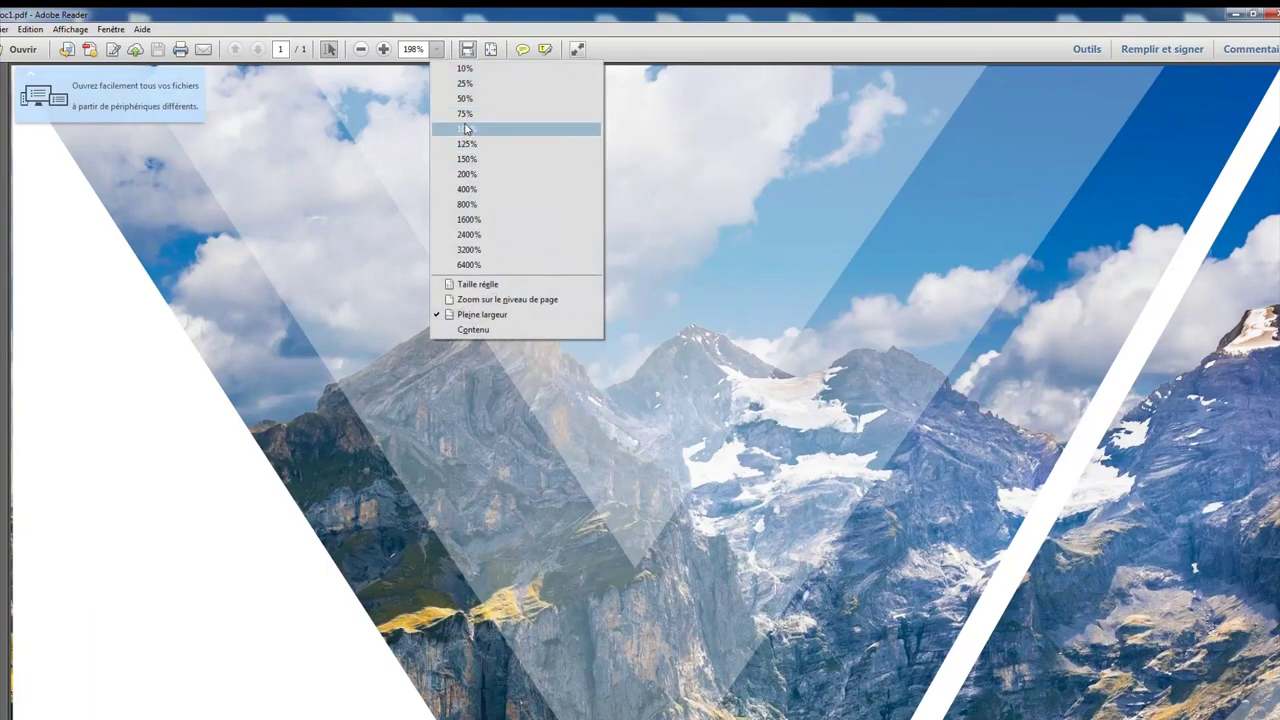
{"action": "left_click", "coordinate": [464, 125]}
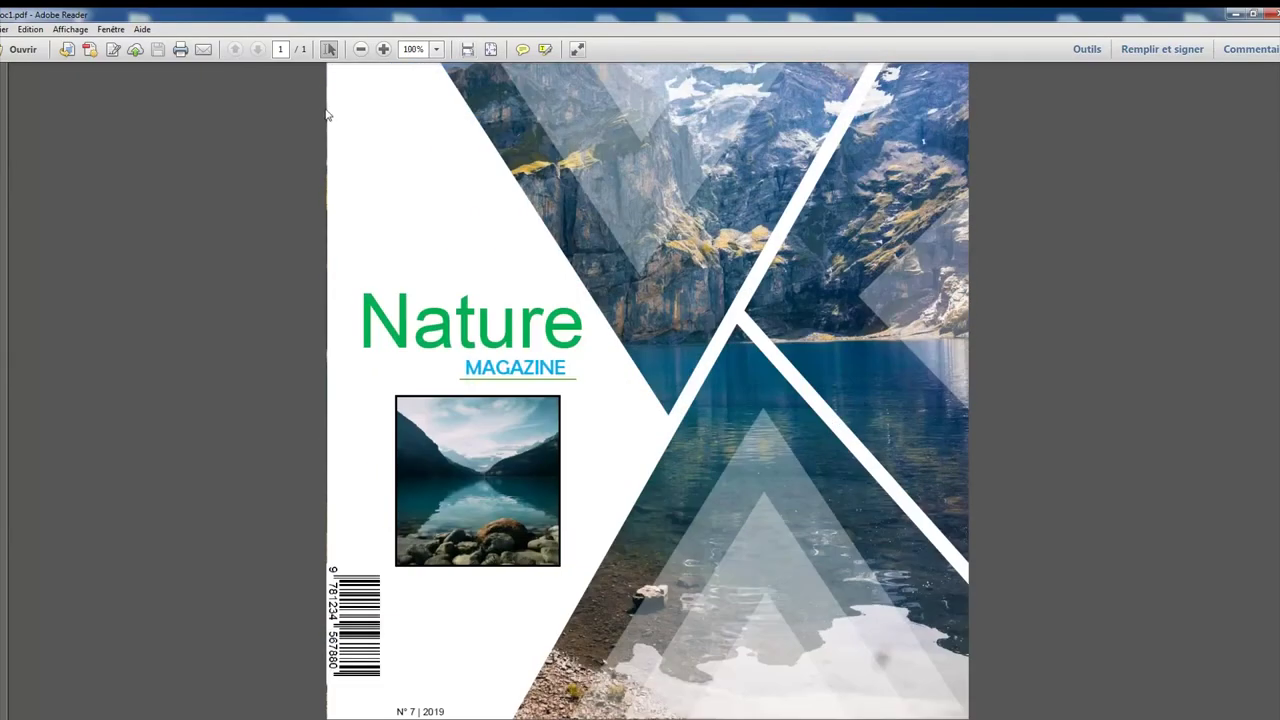
{"action": "left_click", "coordinate": [437, 50]}
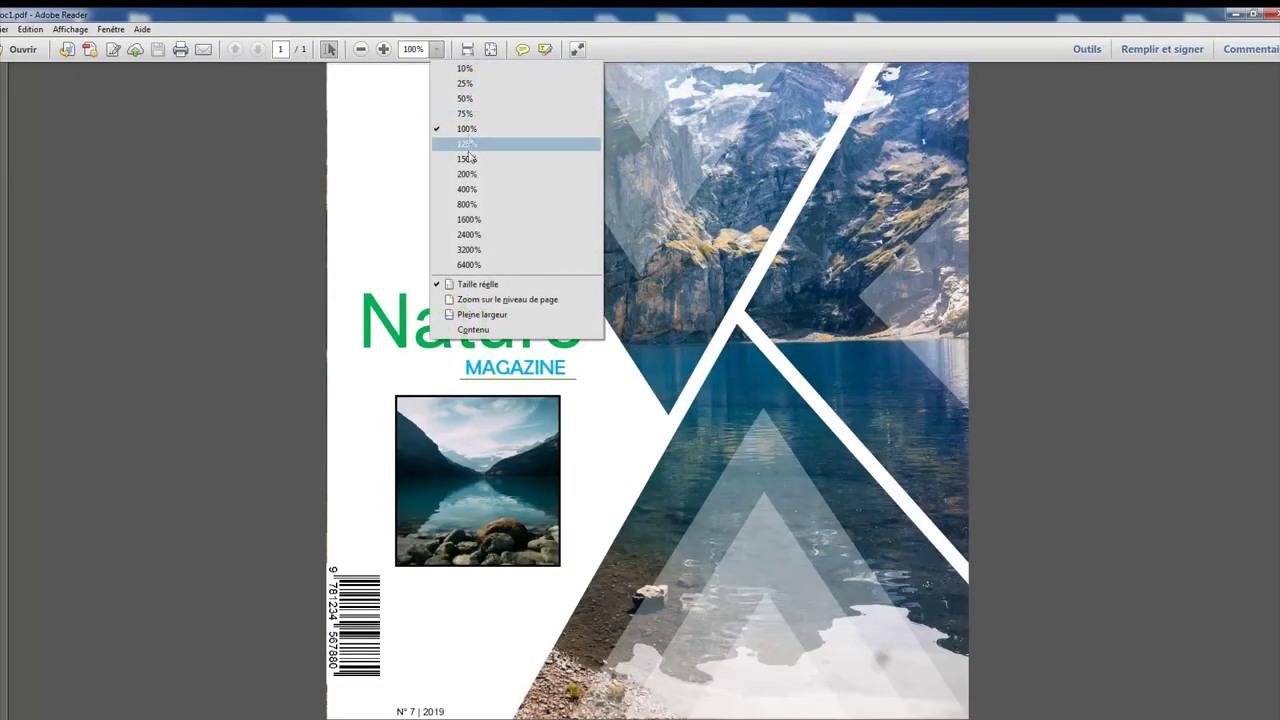
{"action": "left_click", "coordinate": [464, 112]}
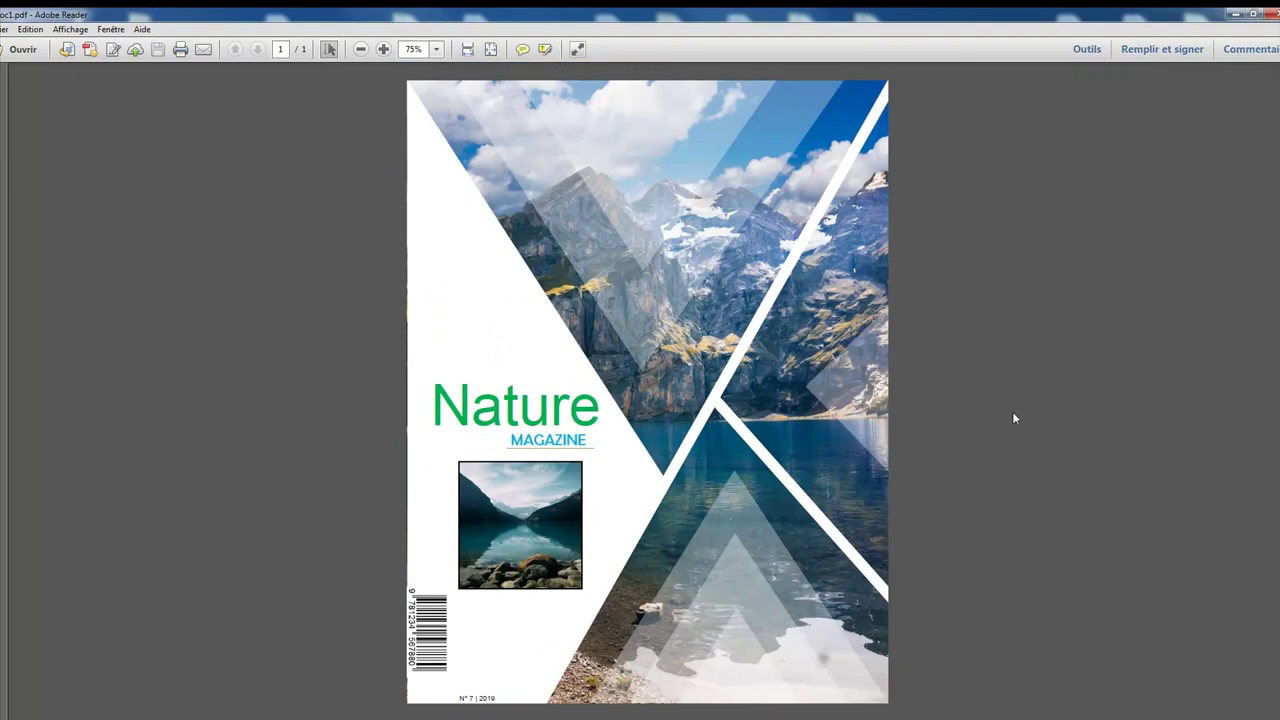